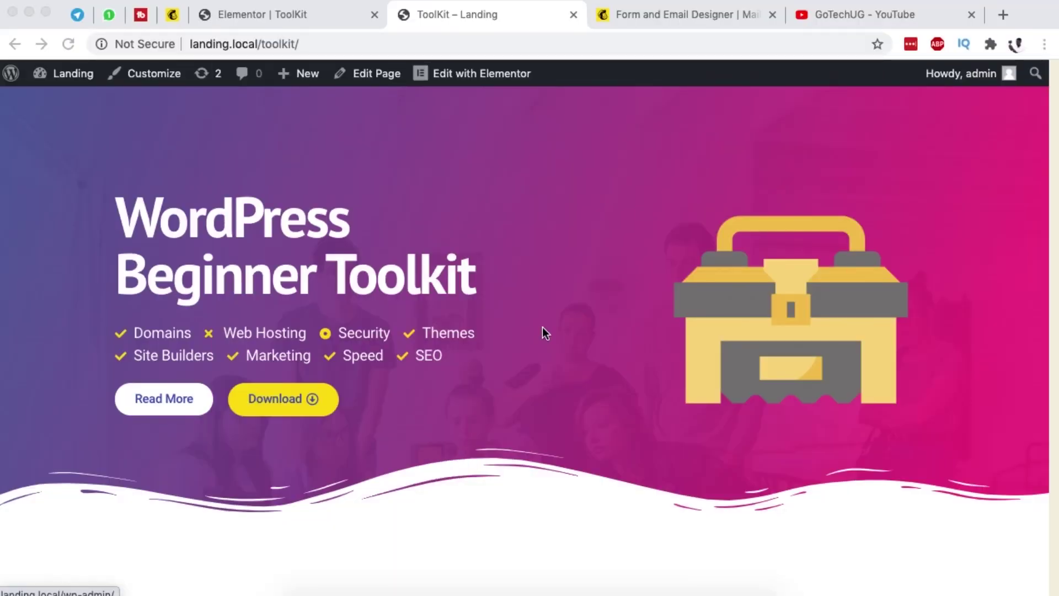
Examine the finished toolkit landing page, including its hero text, feature list and email subscription form
left_click(542, 326)
scroll(577, 329, "down", 10)
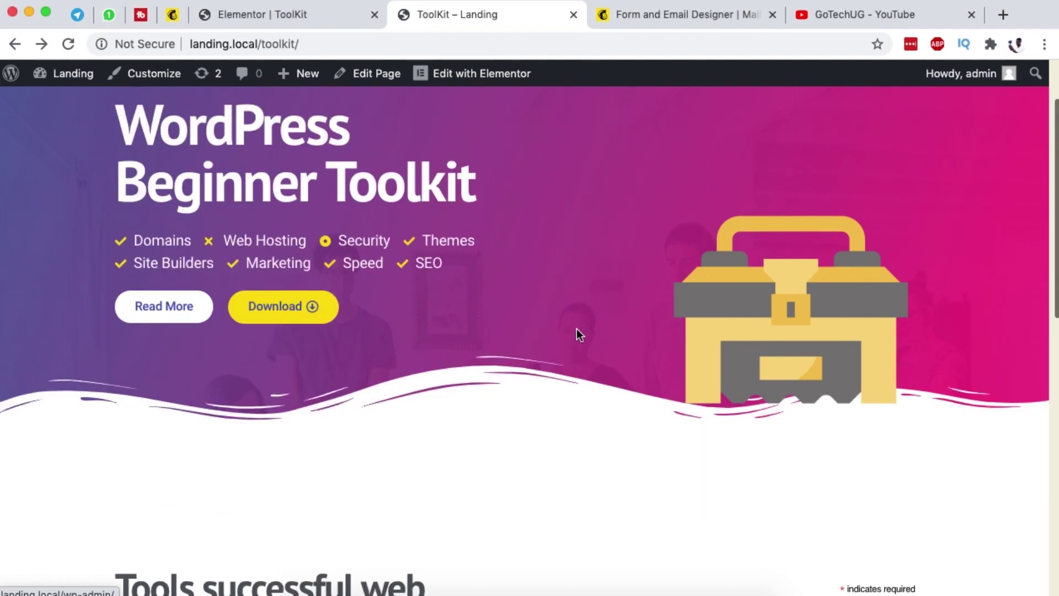
scroll(578, 333, "down", 1)
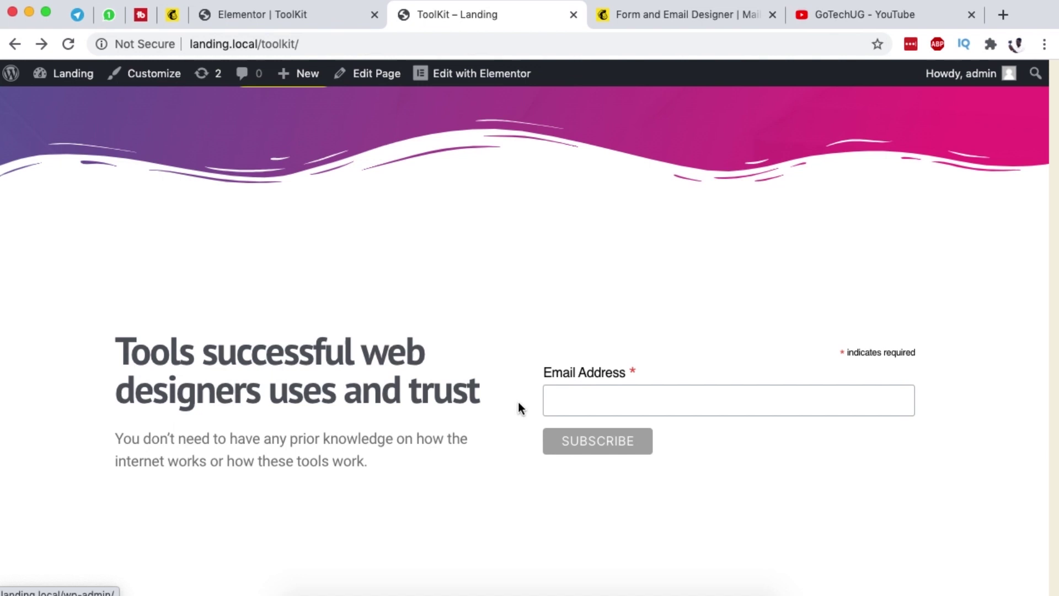
left_click(569, 401)
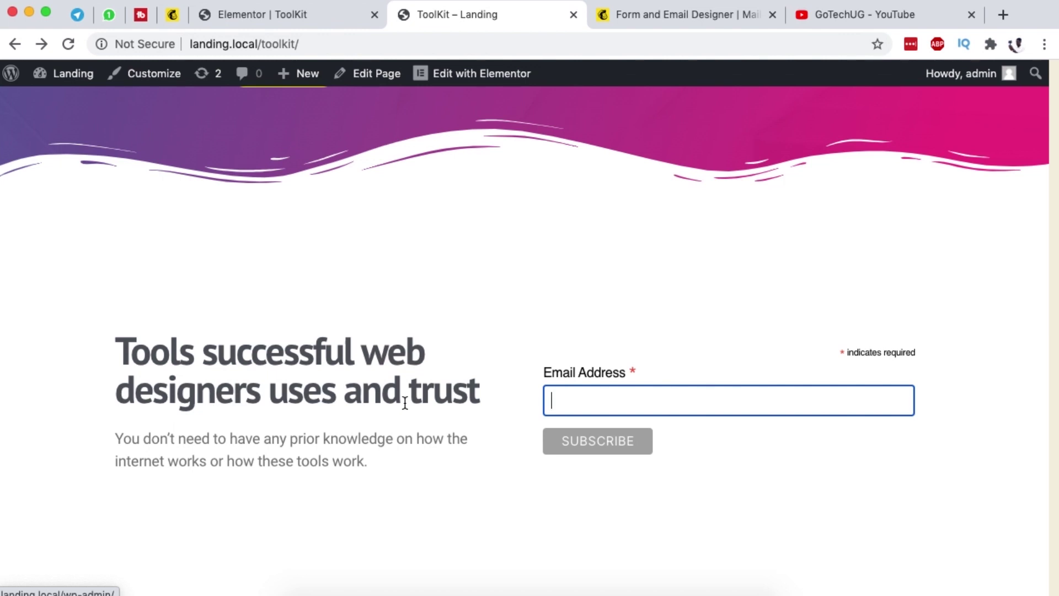
scroll(408, 408, "up", 6)
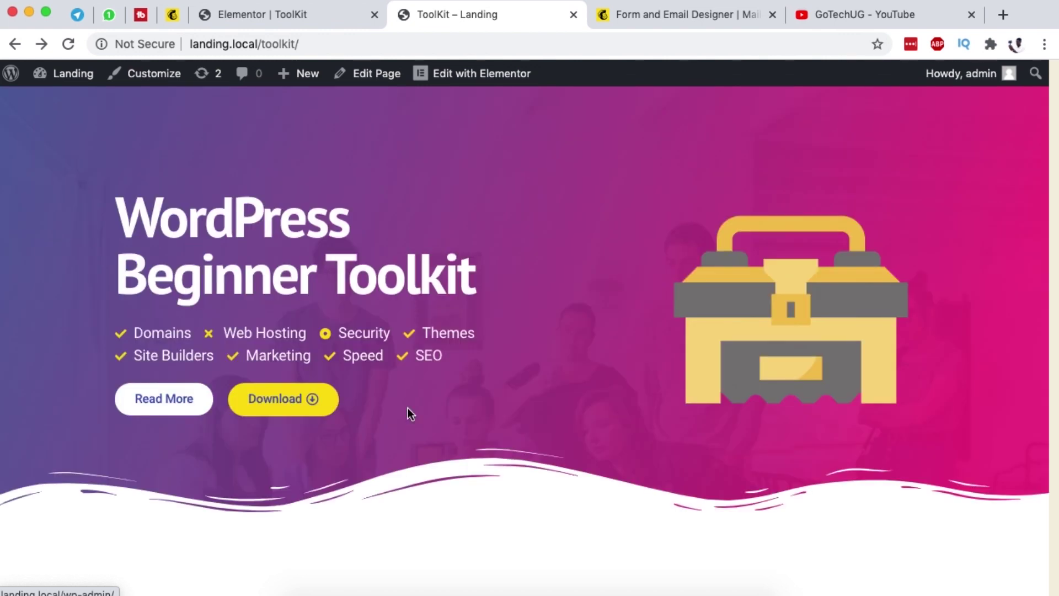
left_click_drag(114, 218, 453, 350)
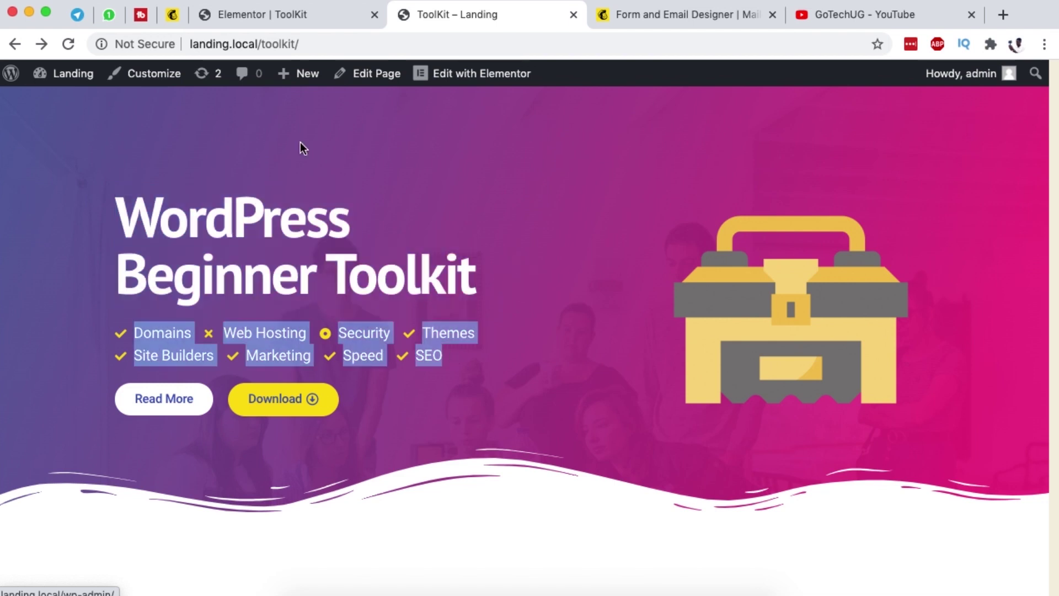
Check the signup form in the Mailchimp form builder and return to the toolkit landing page
left_click(173, 17)
scroll(436, 293, "down", 1)
scroll(436, 294, "down", 5)
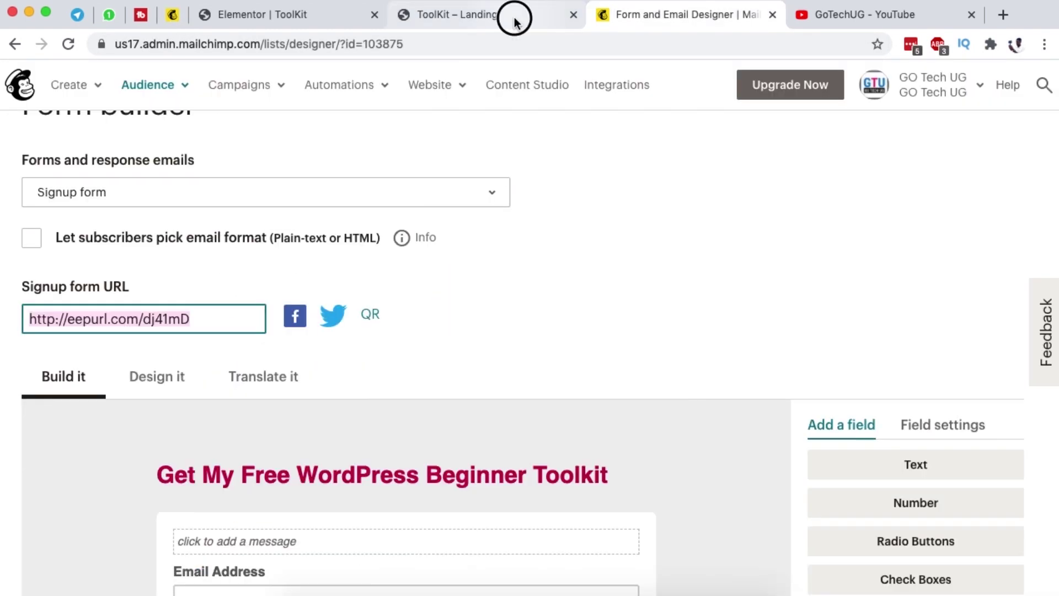
left_click(514, 20)
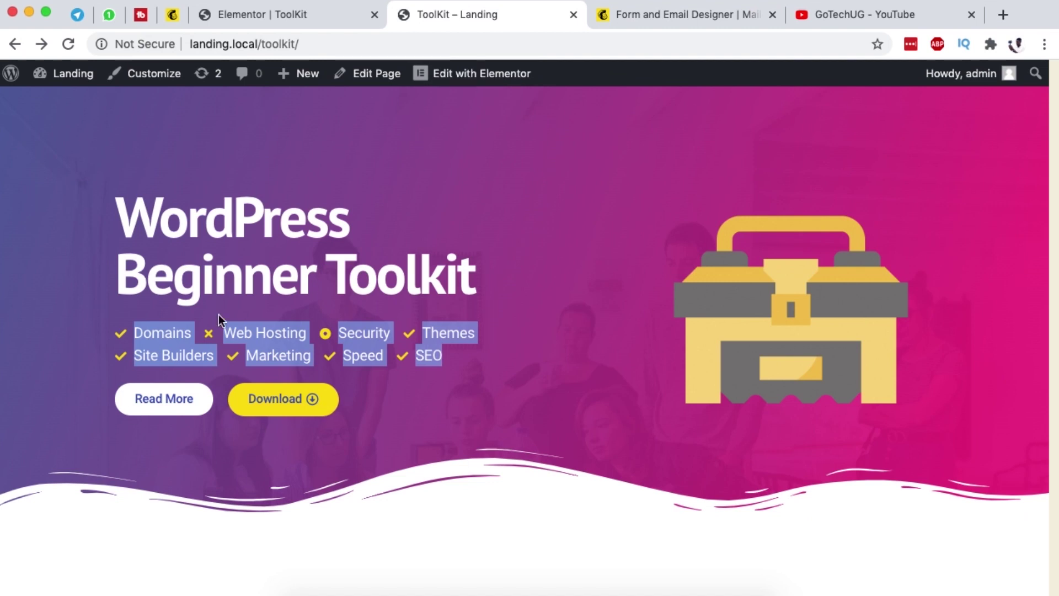
Try out the Read More and Download buttons in the landing page's hero section
left_click(284, 339)
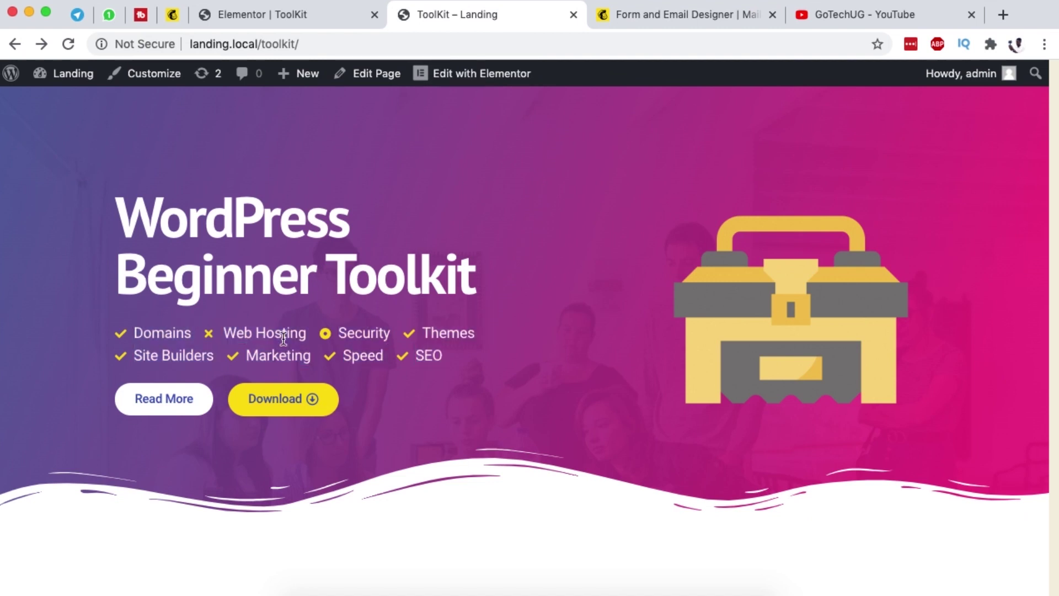
left_click(142, 398)
scroll(255, 333, "up", 5)
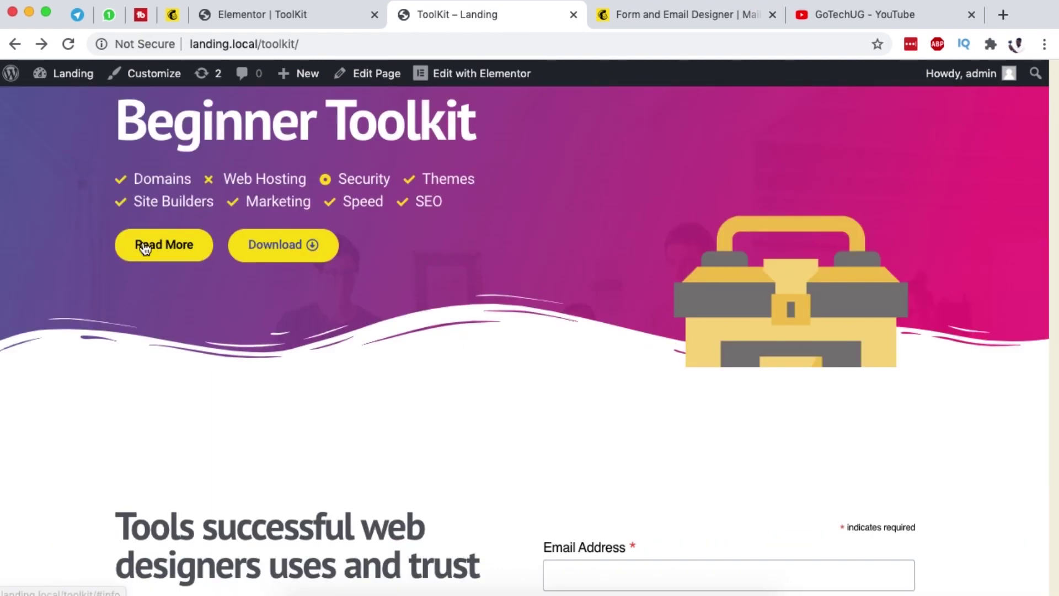
left_click(149, 248)
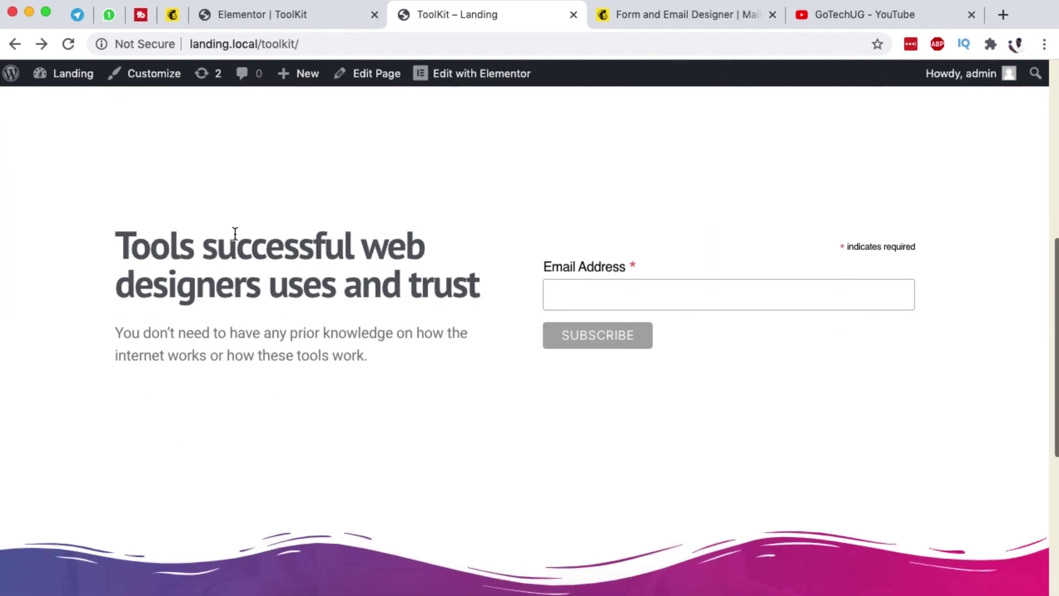
scroll(388, 297, "up", 5)
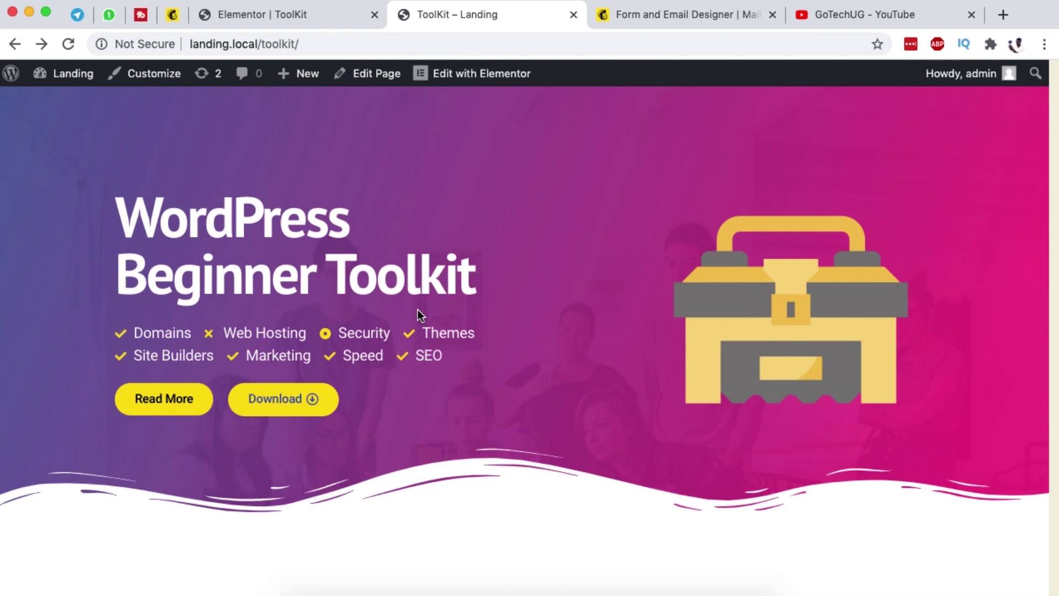
left_click(283, 402)
left_click(390, 237)
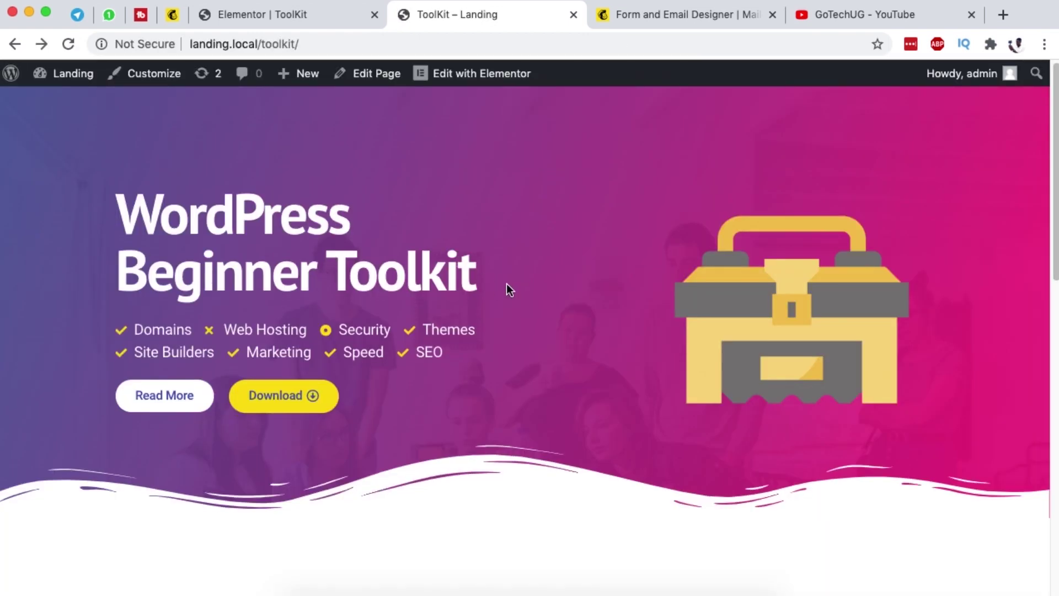
Examine the landing page's closing "It's FREE" section with its Download Now button
scroll(507, 284, "down", 10)
scroll(615, 221, "down", 3)
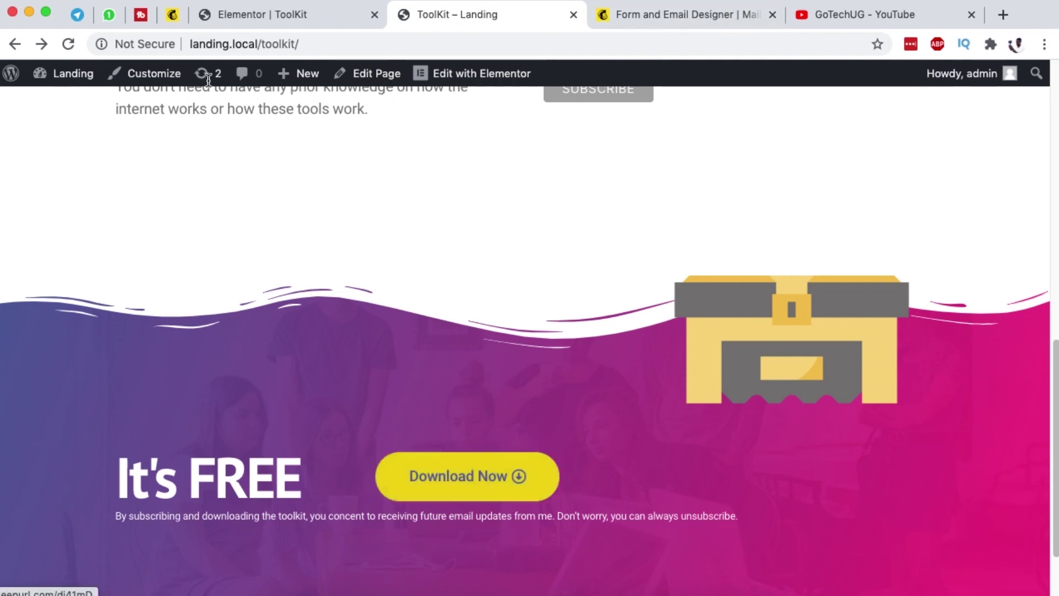
left_click(176, 12)
left_click(512, 25)
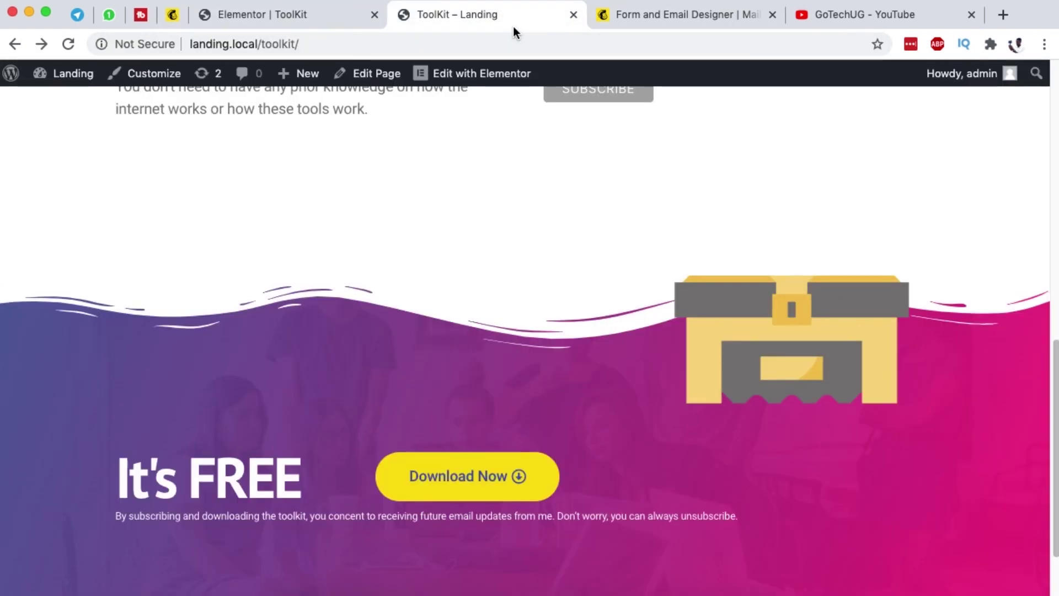
scroll(633, 402, "up", 10)
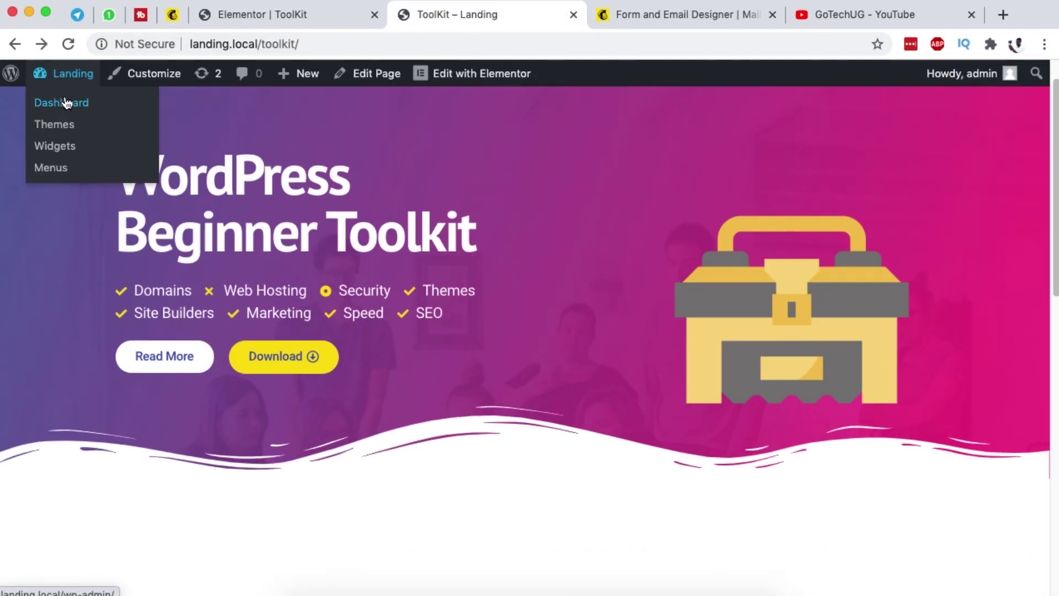
Open the WordPress dashboard in a new tab and review the installed plugins
left_click(66, 102, "super")
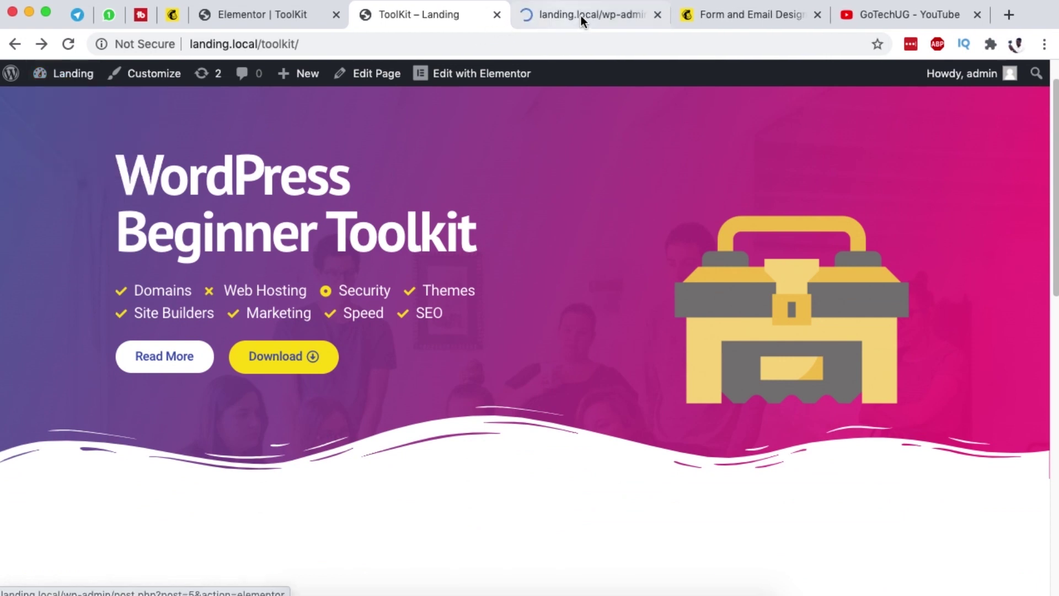
left_click(581, 16)
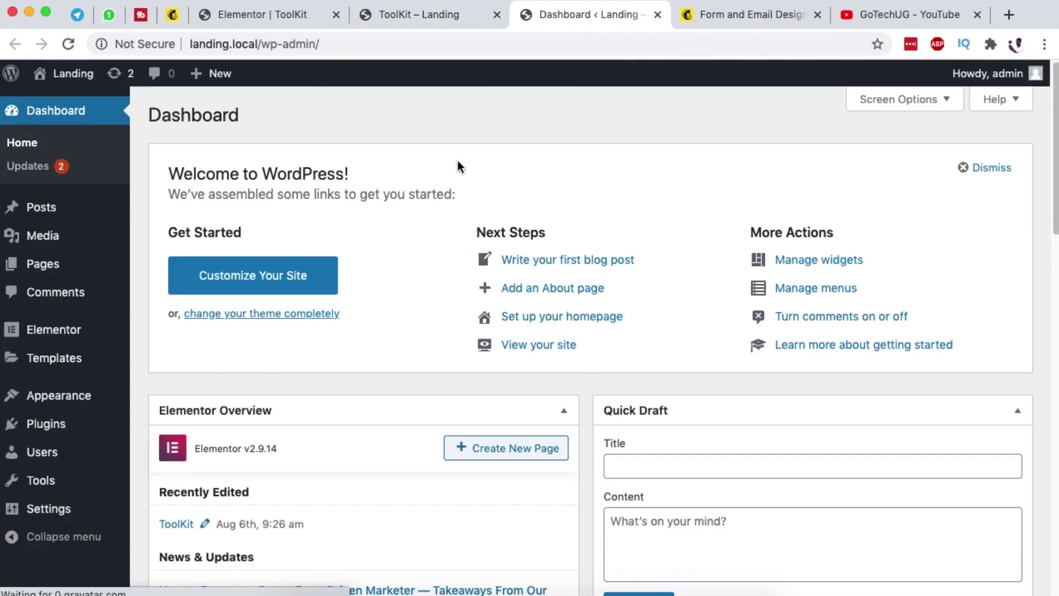
left_click(43, 423)
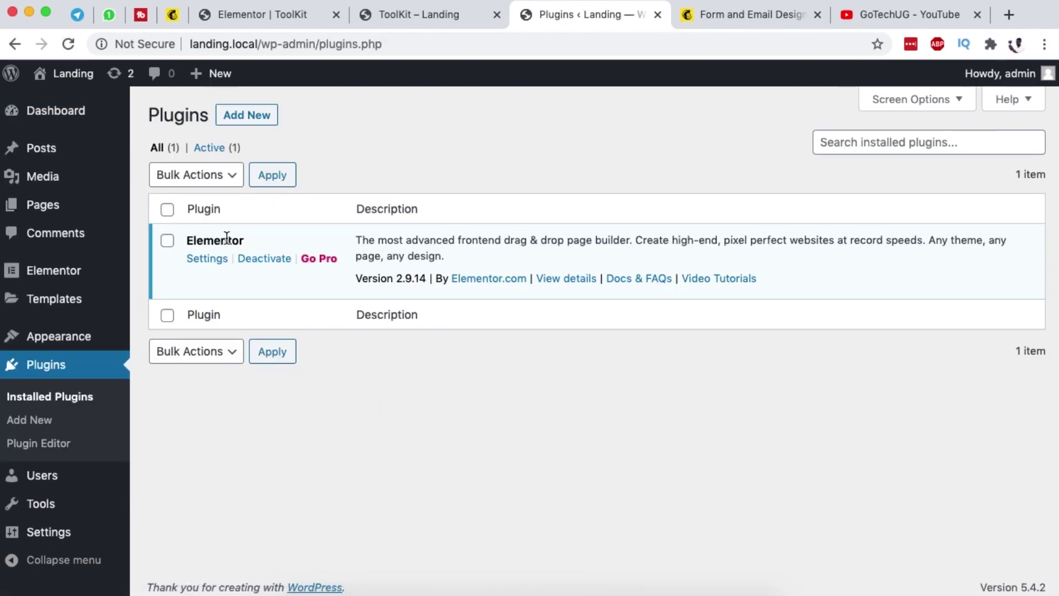
View the list of all site pages, locate the ToolKit page and look at its live version
mouse_move(64, 208)
left_click(167, 213)
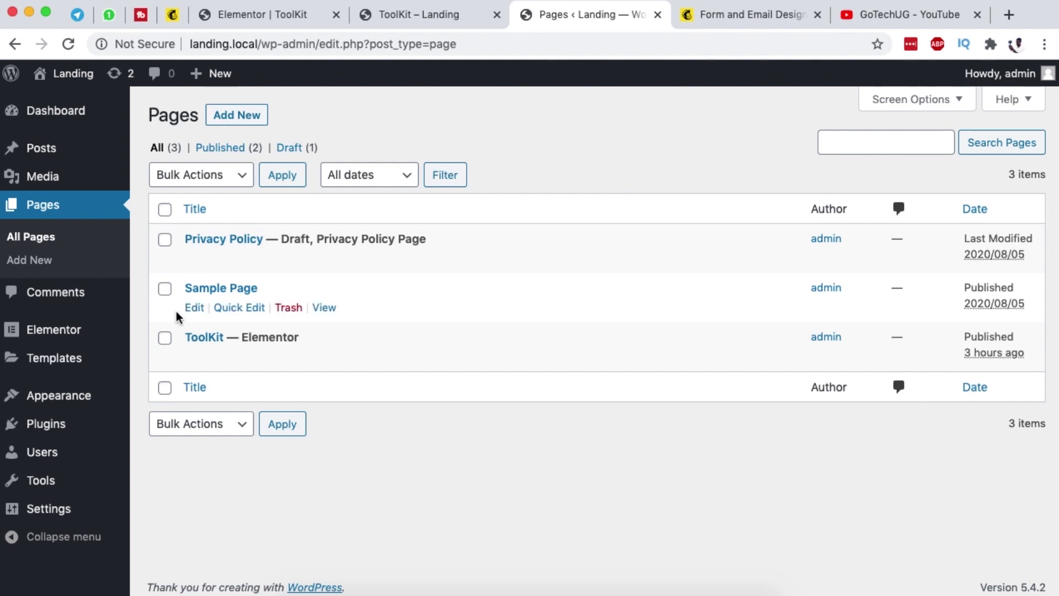
mouse_move(244, 339)
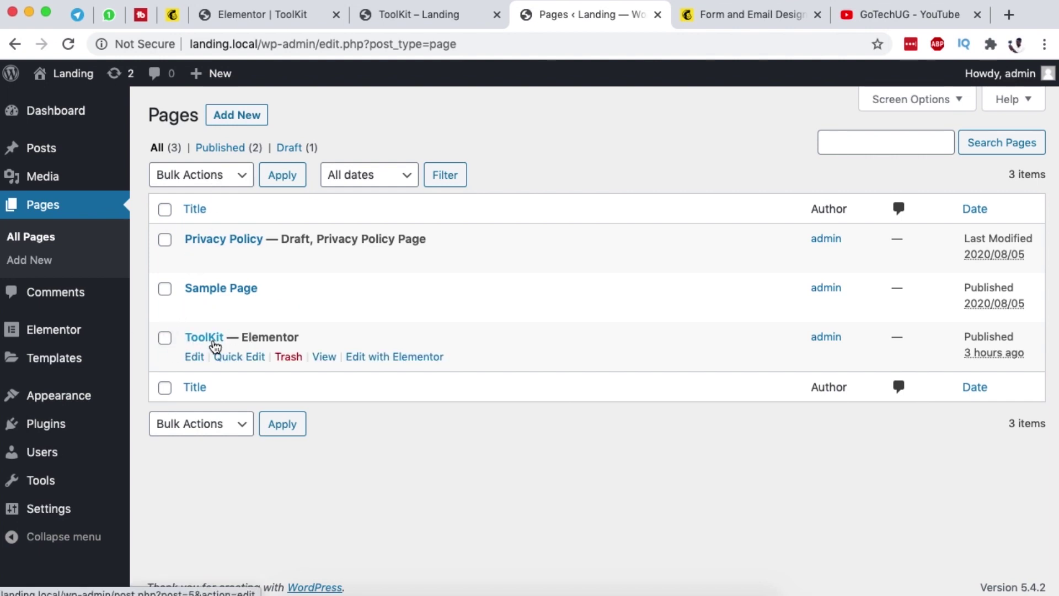
left_click(422, 15)
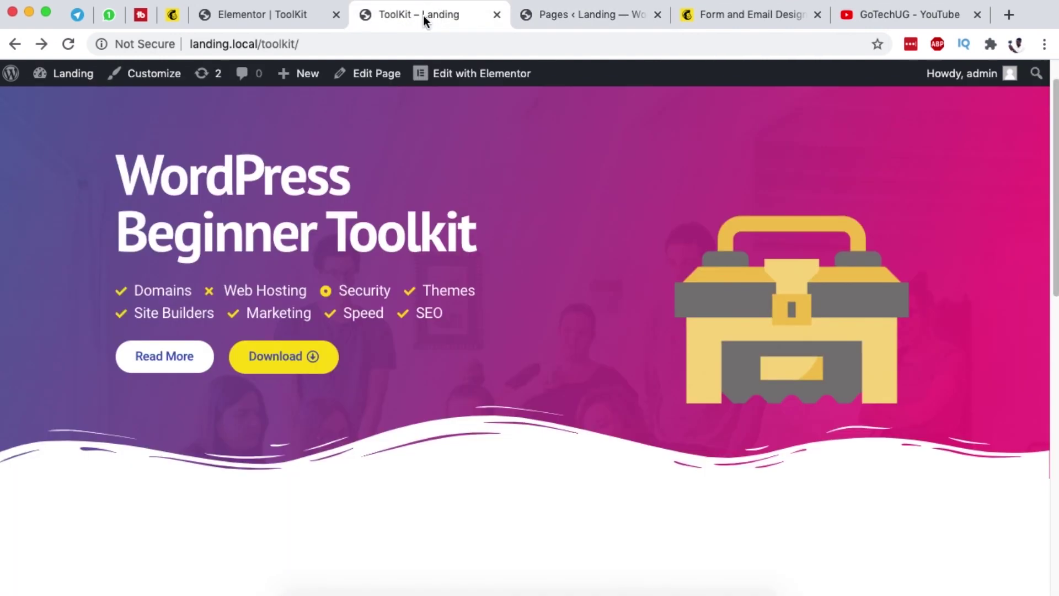
Create a new WordPress page titled "Landing" and open it for editing with Elementor
left_click(560, 15)
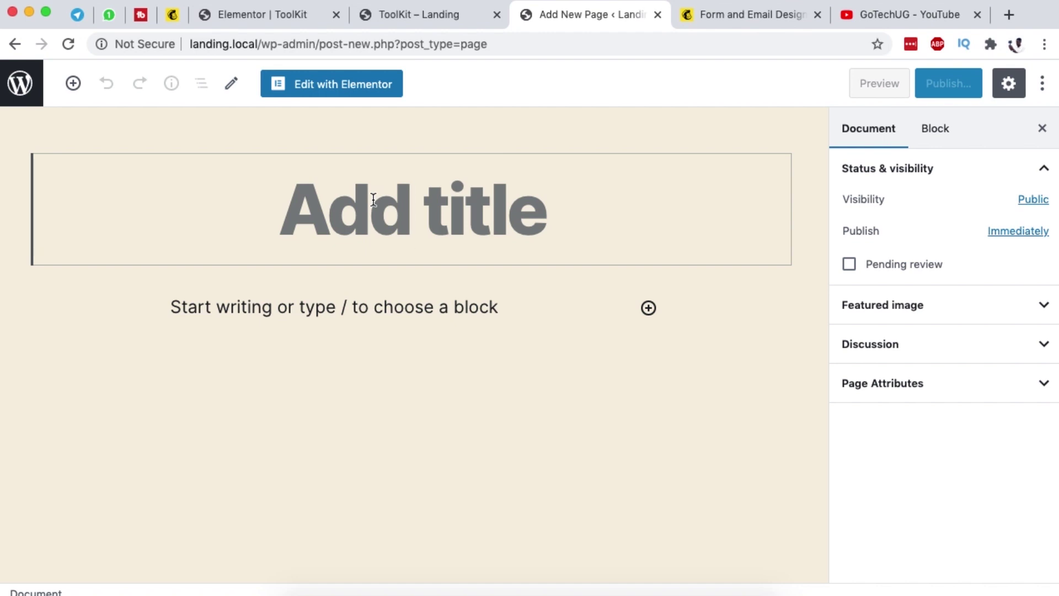
type("Landing")
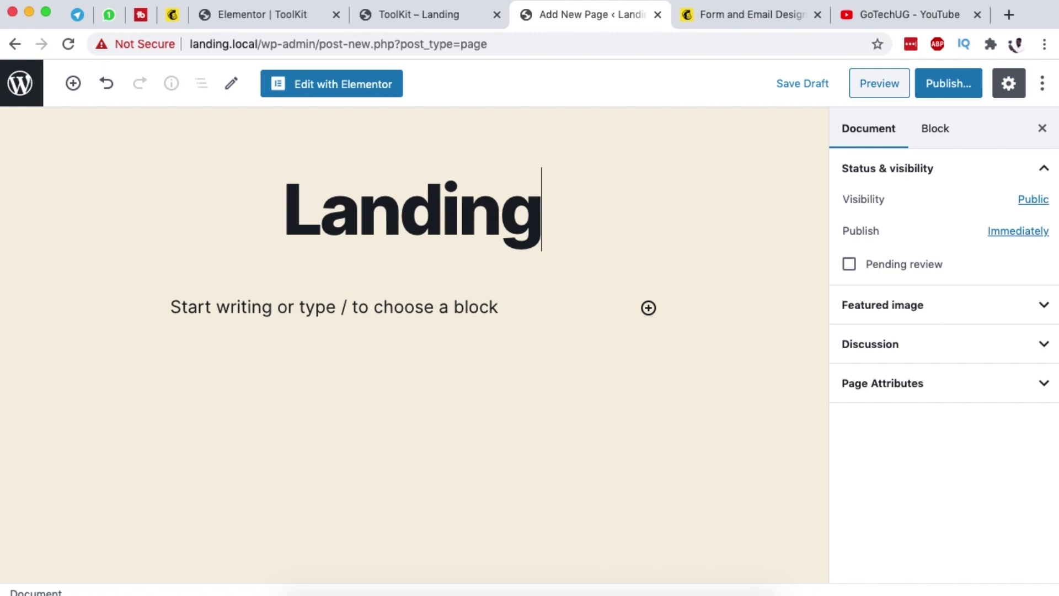
left_click(321, 86)
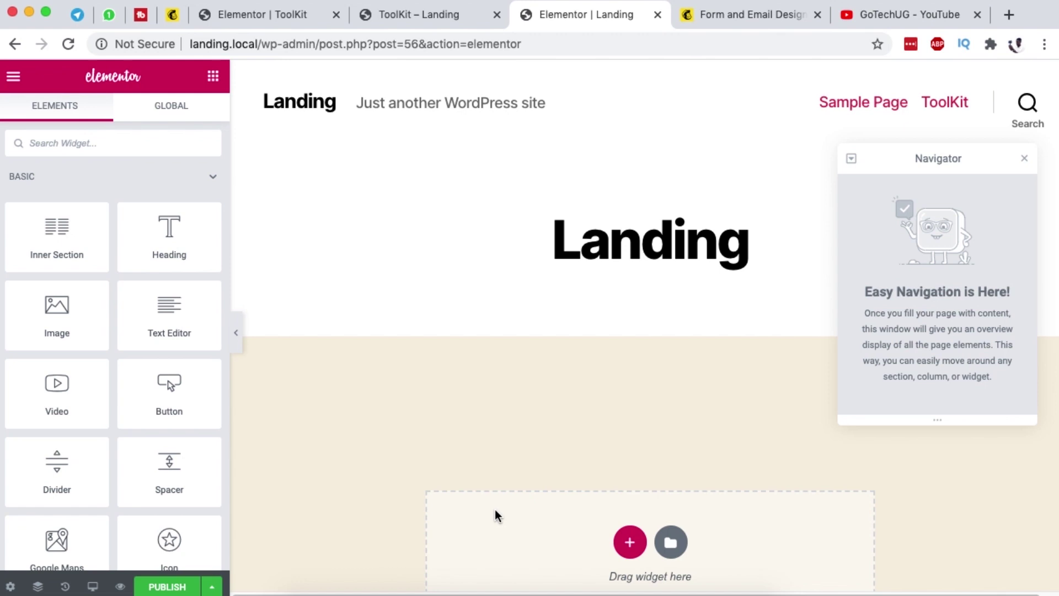
Set the Landing page's layout to Elementor Canvas in the page settings
left_click(11, 585)
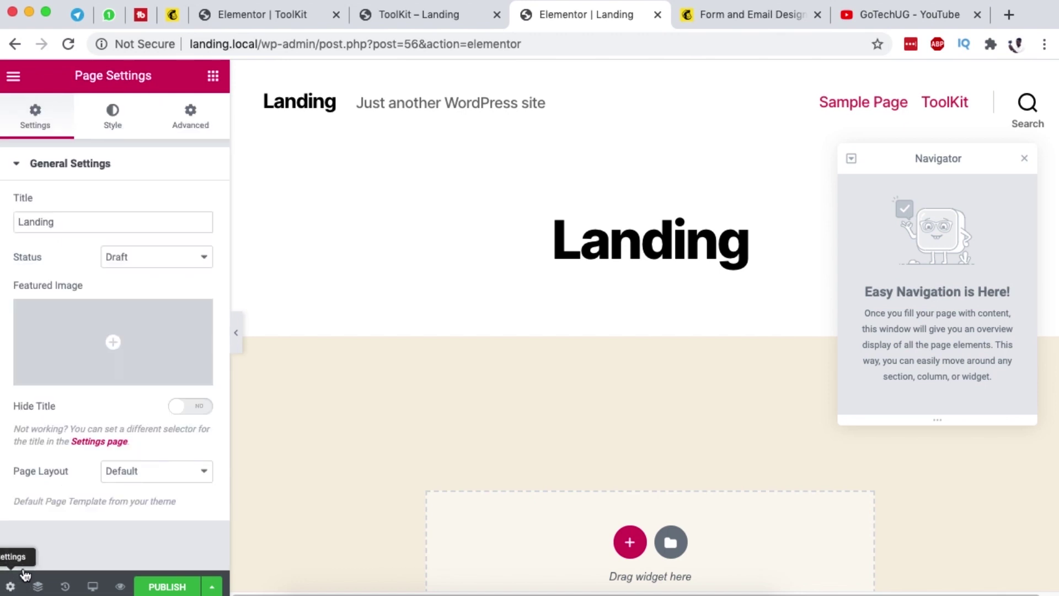
left_click(147, 471)
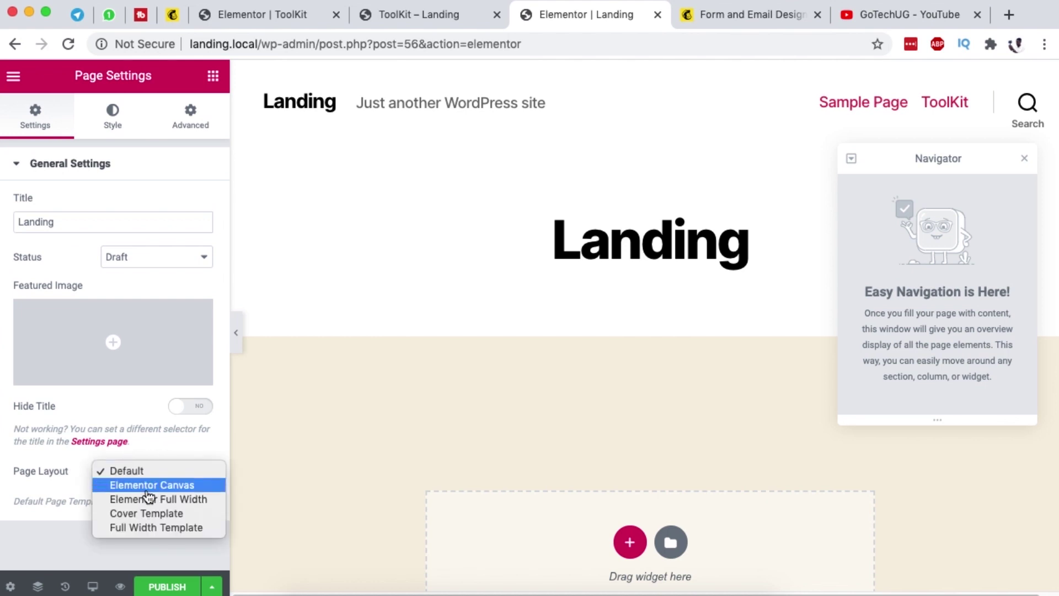
left_click(147, 487)
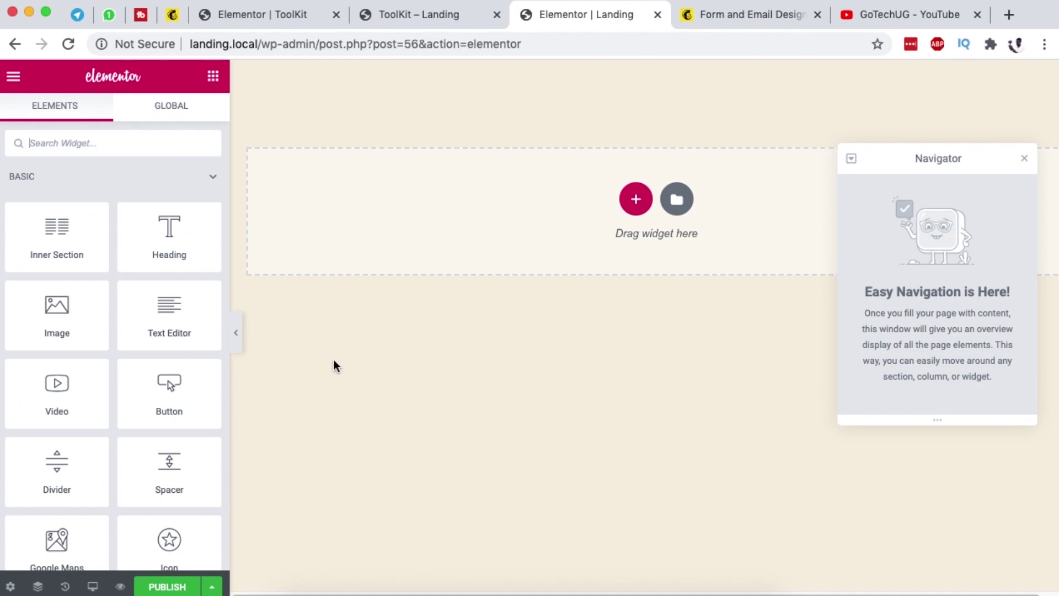
Check the finished toolkit page for reference, and add a single-column section to the new Landing page
left_click(428, 16)
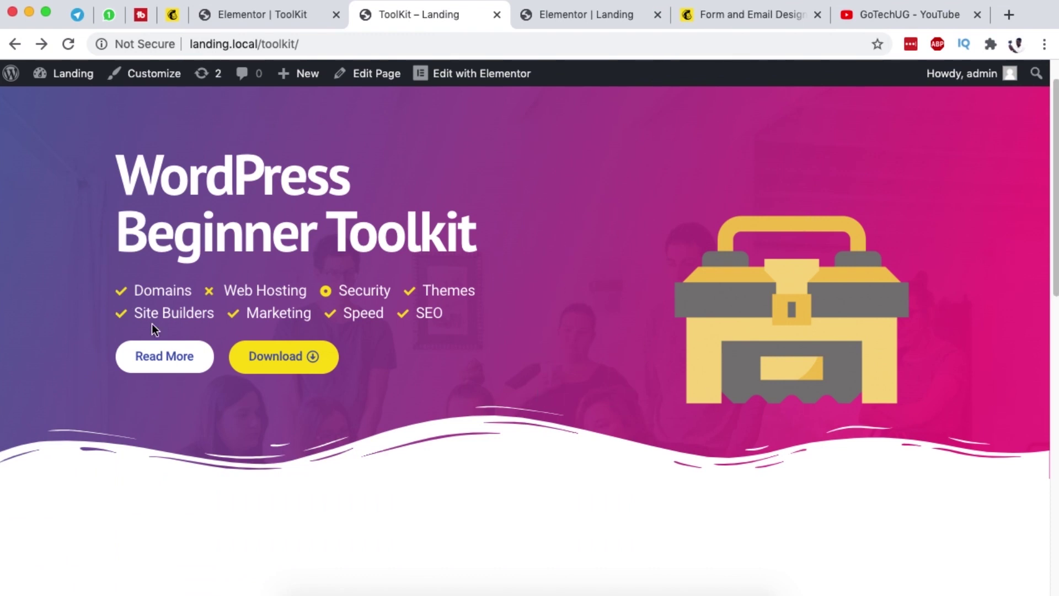
left_click(583, 23)
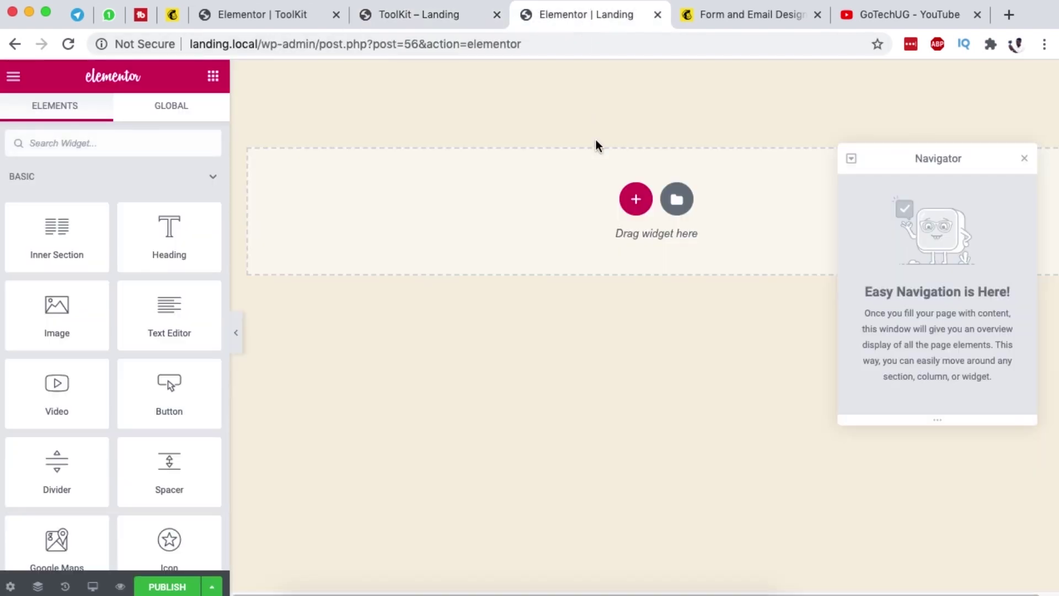
left_click(633, 197)
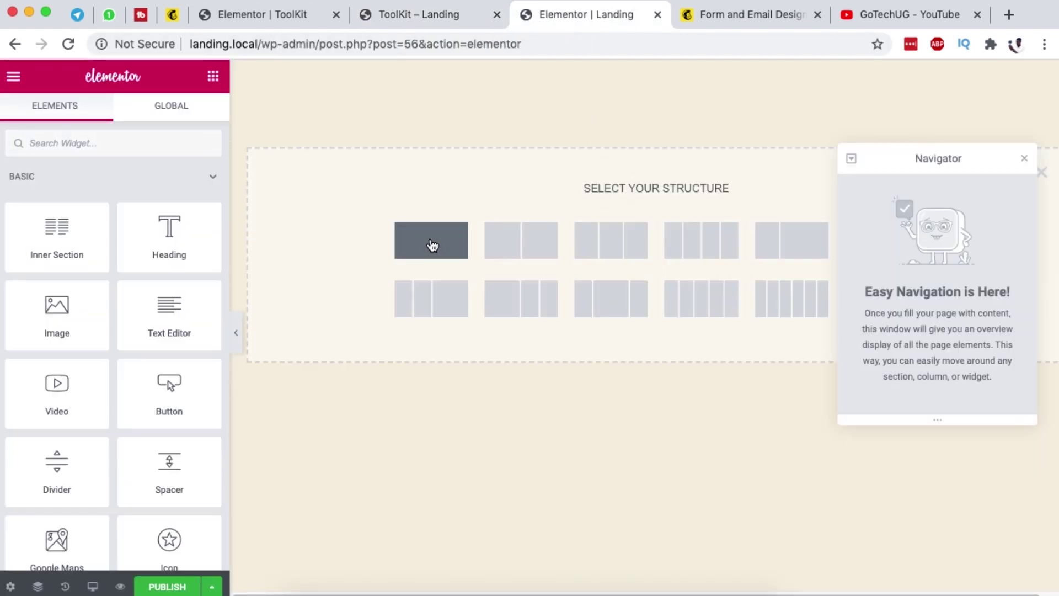
left_click(432, 240)
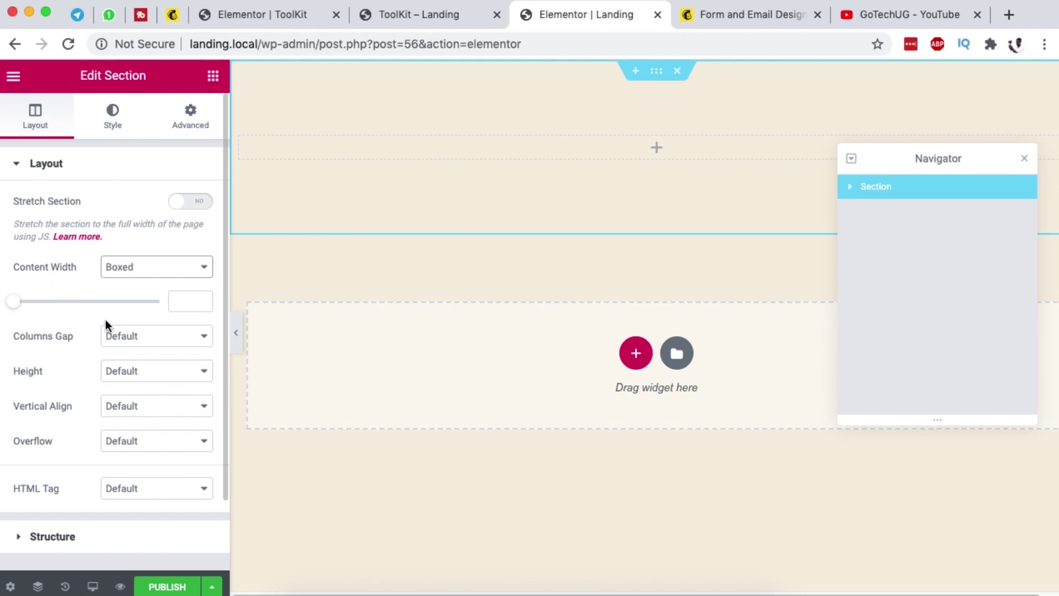
Set the new section's height to Min Height with a minimum of 350 px
left_click(158, 383)
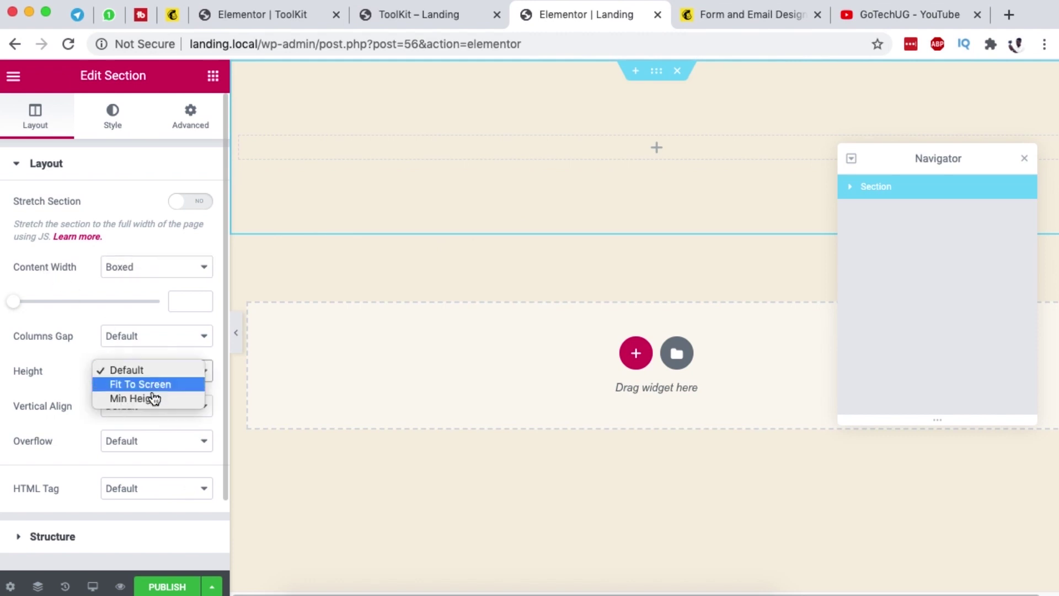
left_click(145, 399)
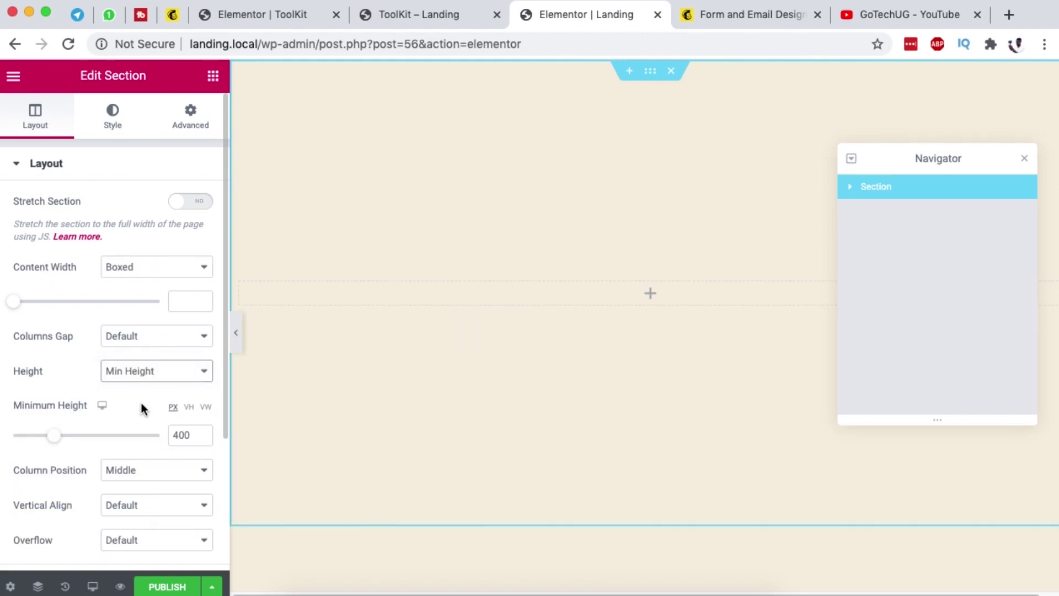
double_click(178, 435)
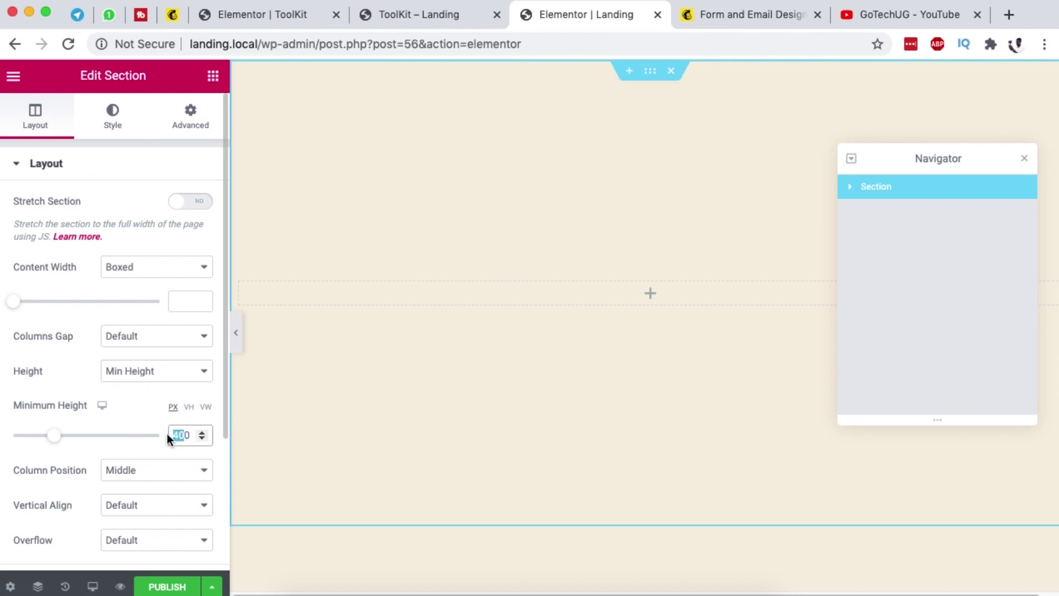
type("350")
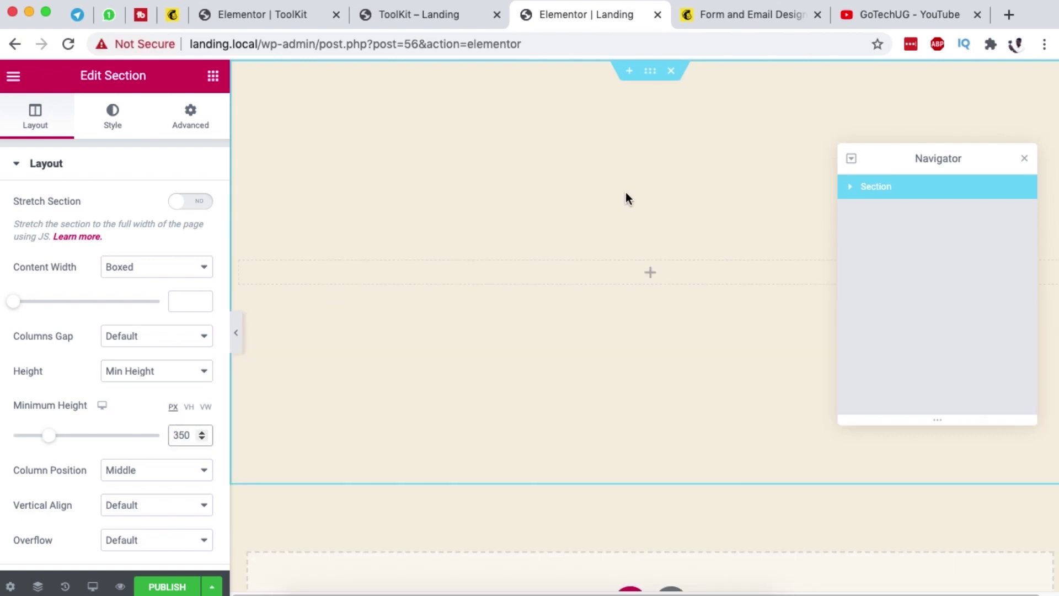
Duplicate the section's column to make two columns, and add a Heading widget to the first one
right_click(242, 265)
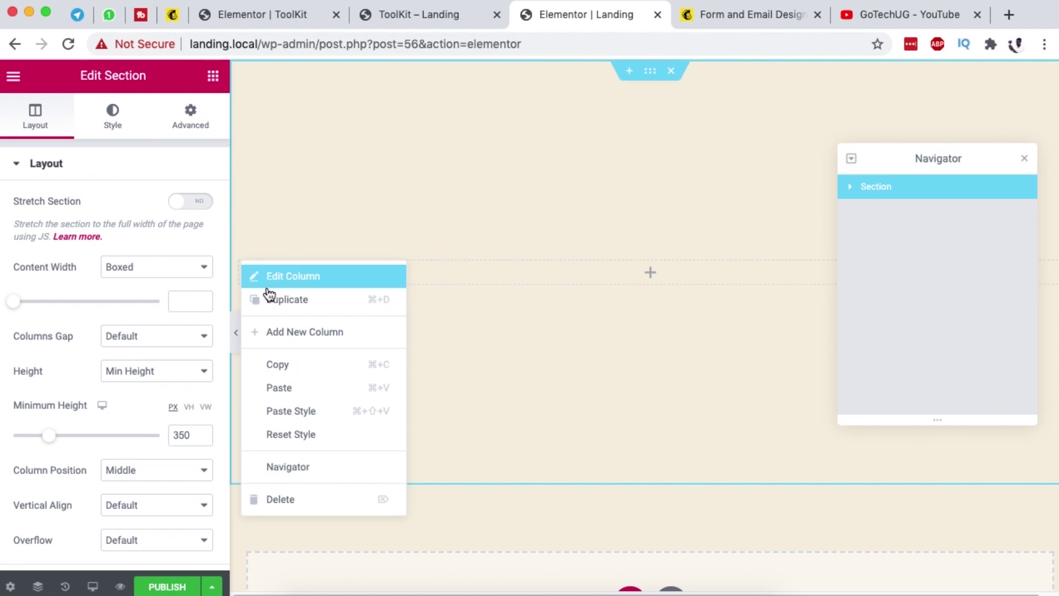
left_click(279, 300)
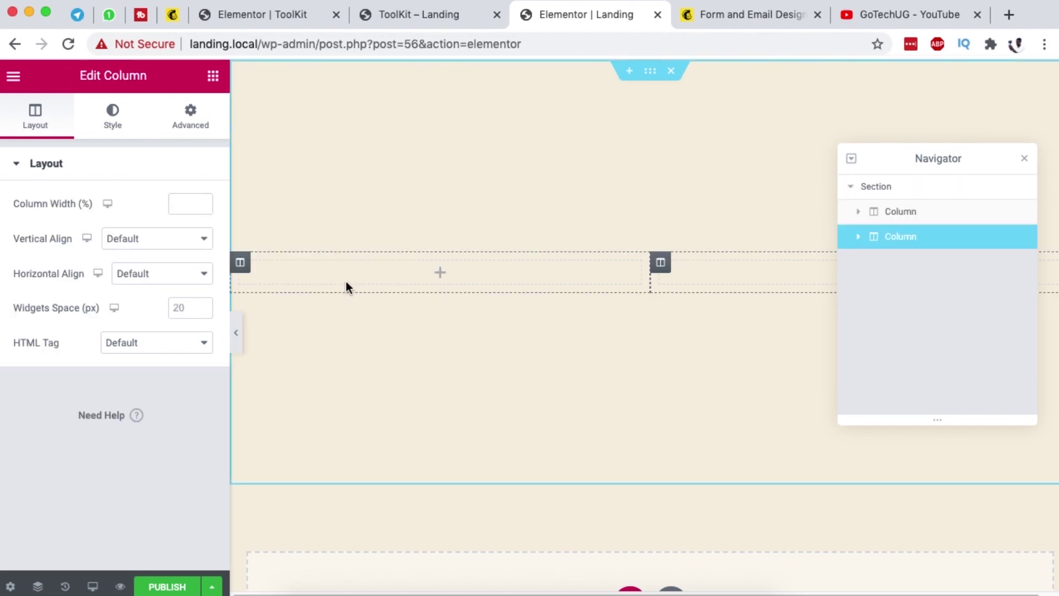
left_click(440, 272)
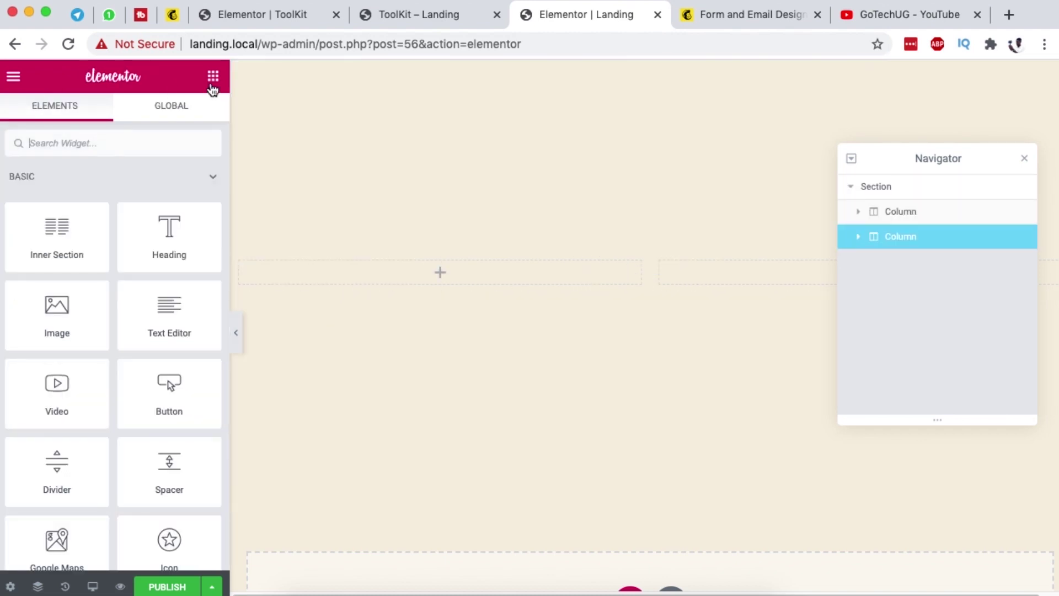
left_click_drag(167, 230, 402, 266)
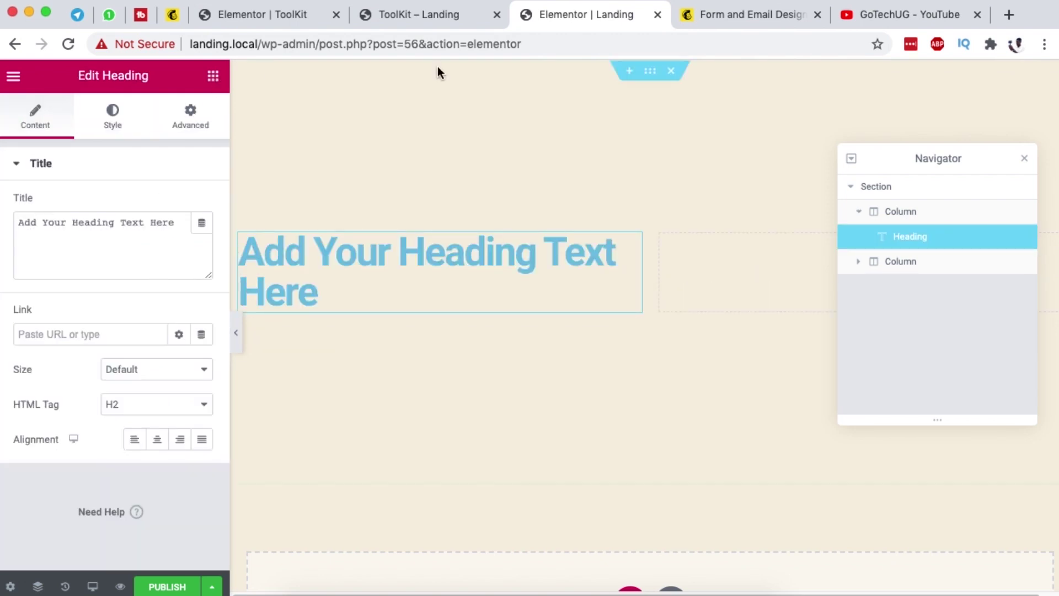
Check the finished toolkit page's hero, and add an Icon List widget below the heading in the first column
left_click(420, 15)
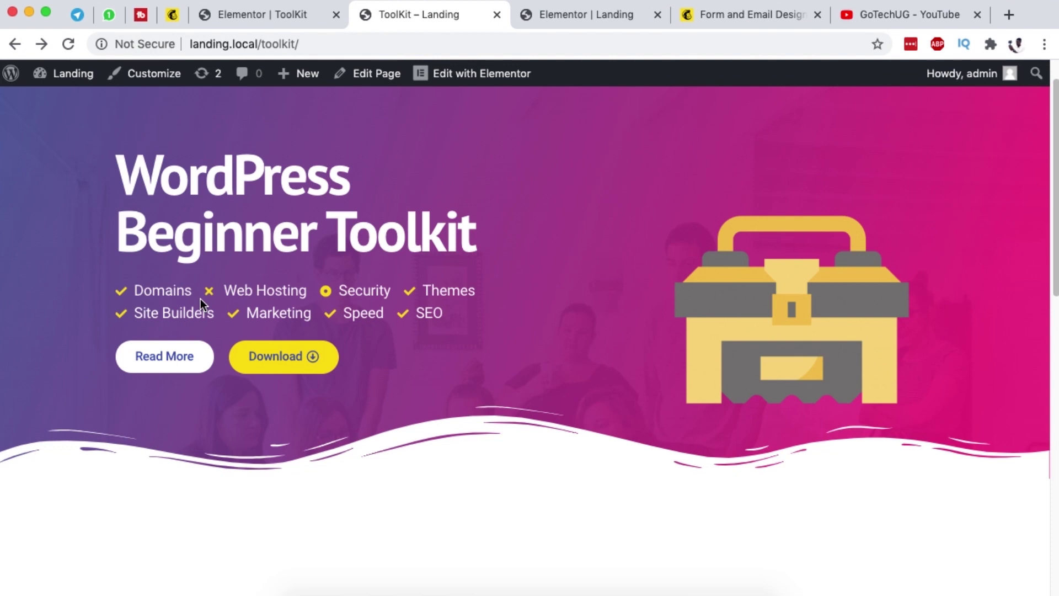
left_click(597, 15)
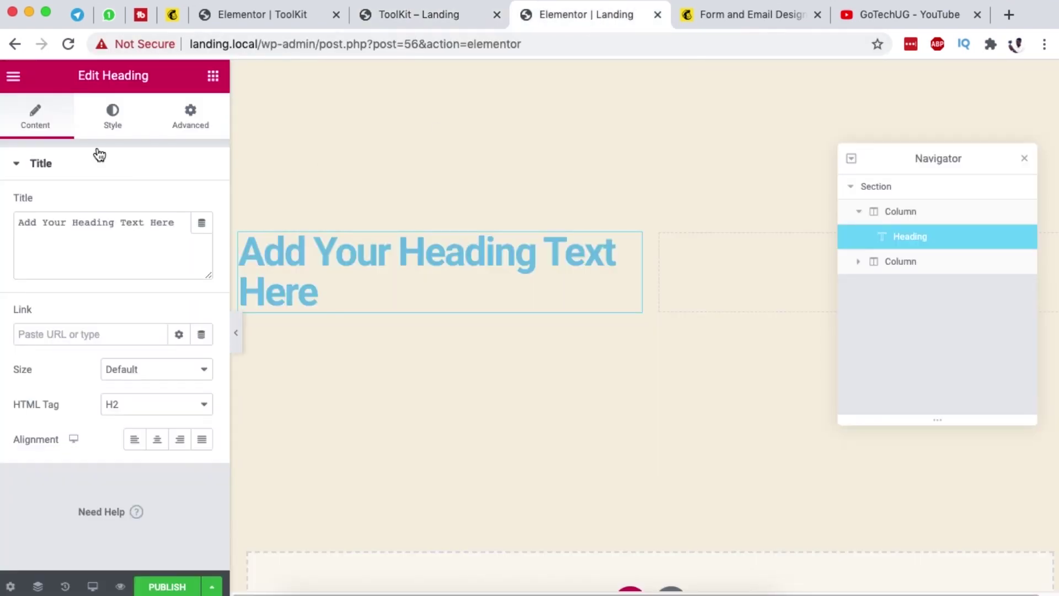
left_click(213, 76)
left_click(113, 145)
type("c")
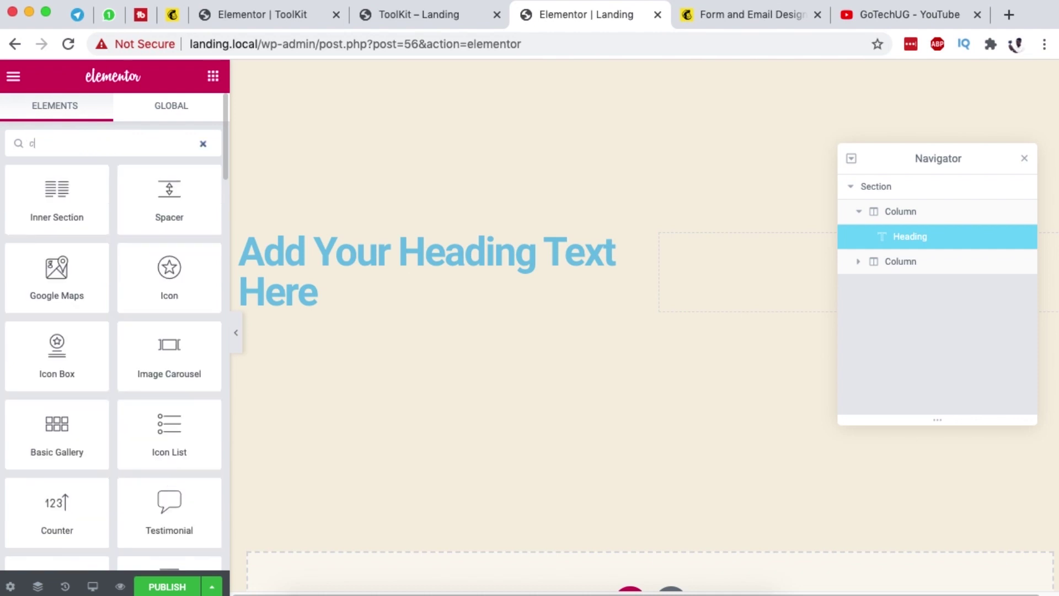
key("BackSpace")
type("con")
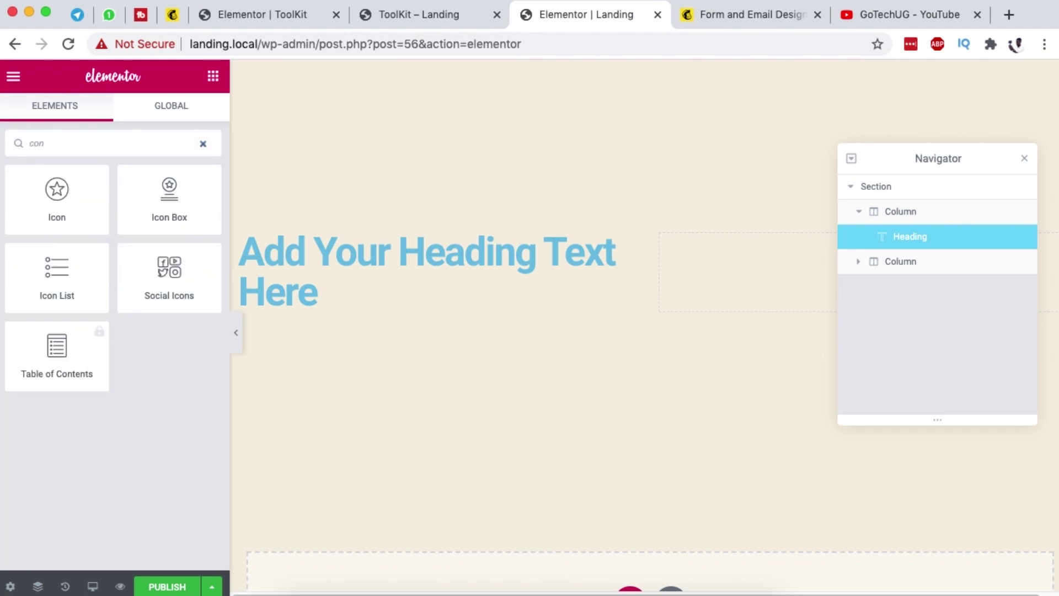
left_click_drag(67, 284, 397, 302)
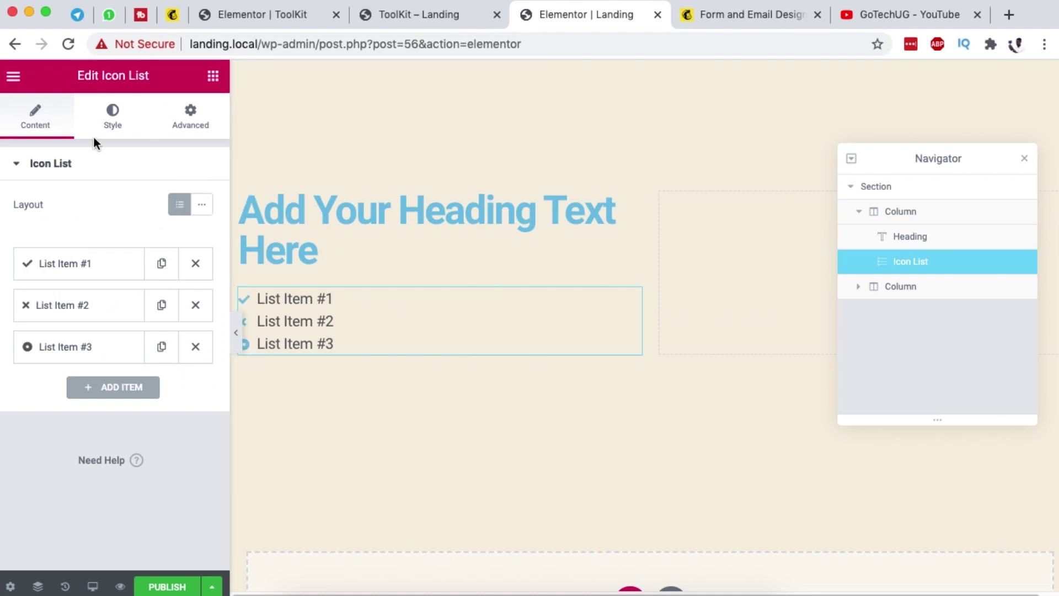
Add a Button widget below the icon list, duplicate it, and close the Navigator
left_click(214, 77)
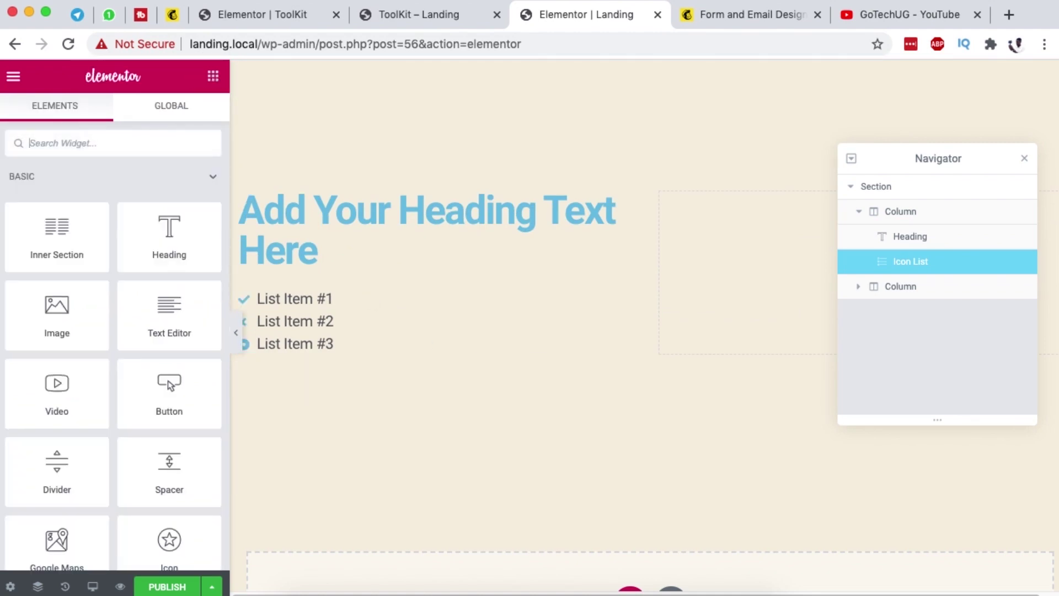
type("b")
left_click_drag(149, 188, 334, 345)
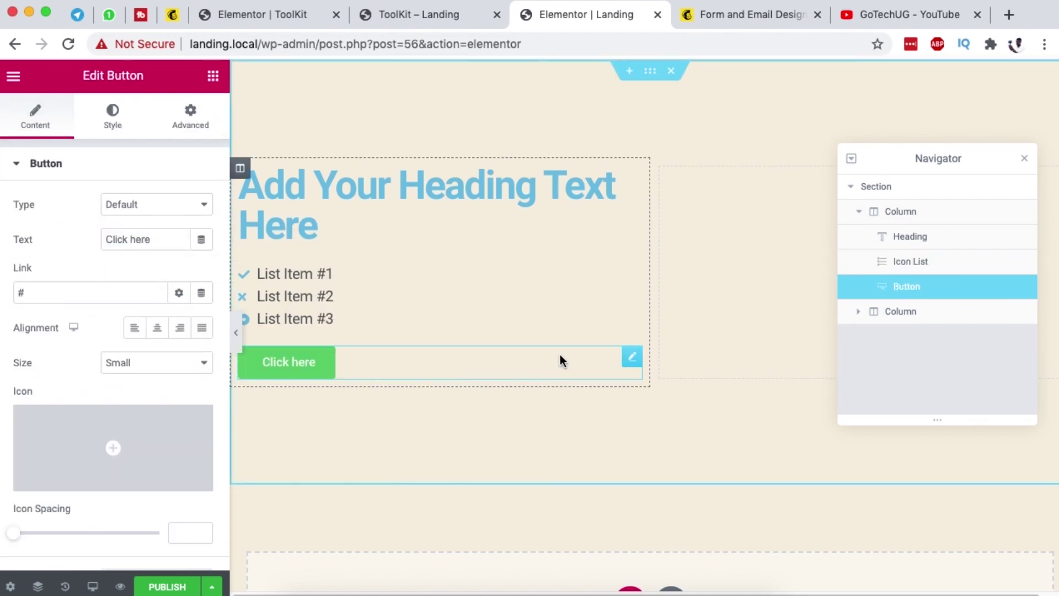
right_click(629, 354)
left_click(677, 393)
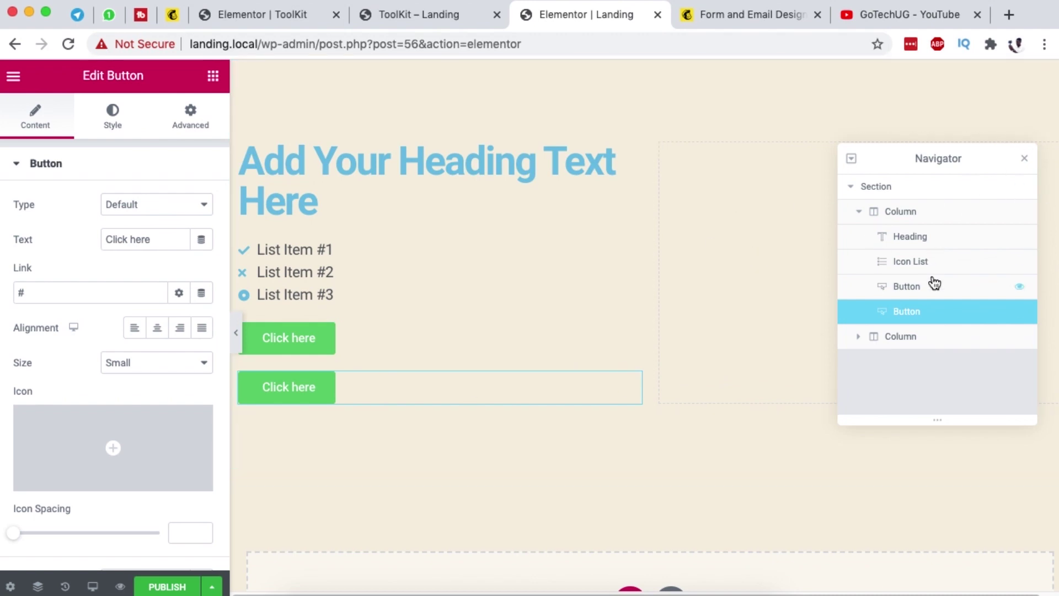
left_click(1024, 160)
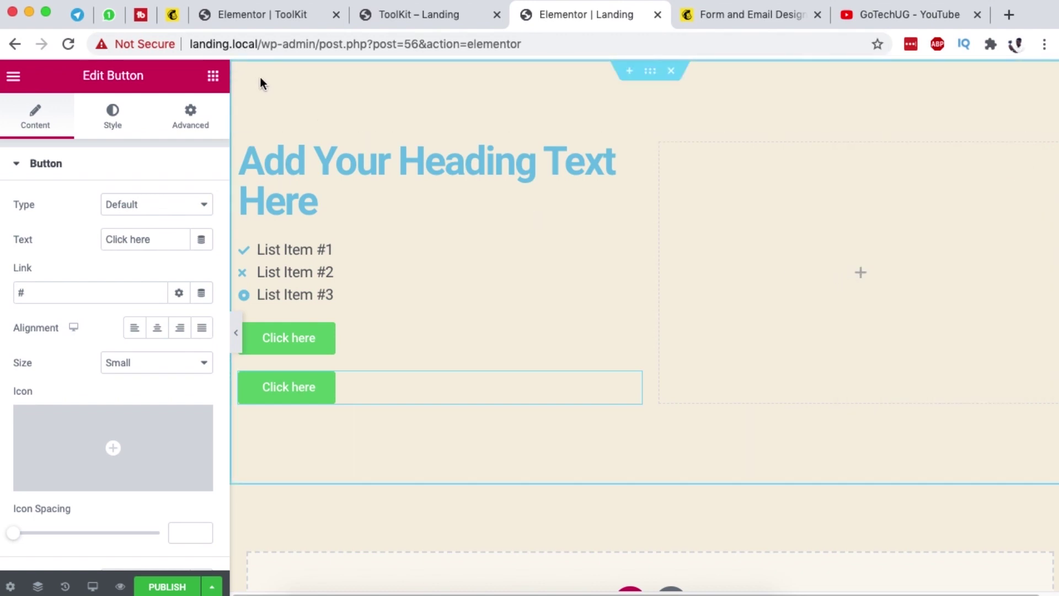
Add an Image widget with toolkit.png to the empty second column, and set its image size to Medium - 300 x 300
left_click(214, 77)
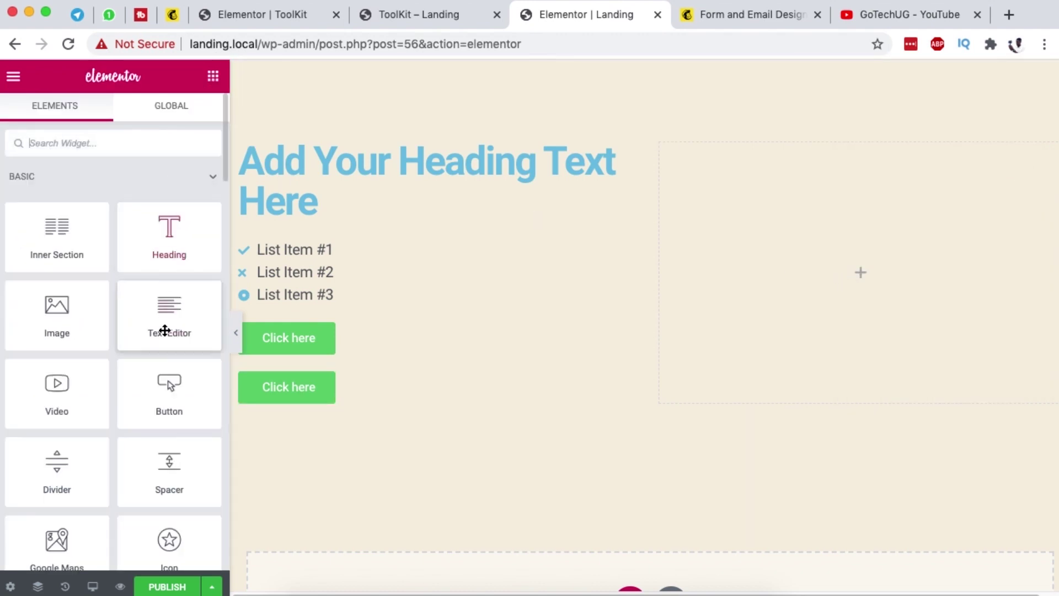
left_click_drag(55, 323, 945, 223)
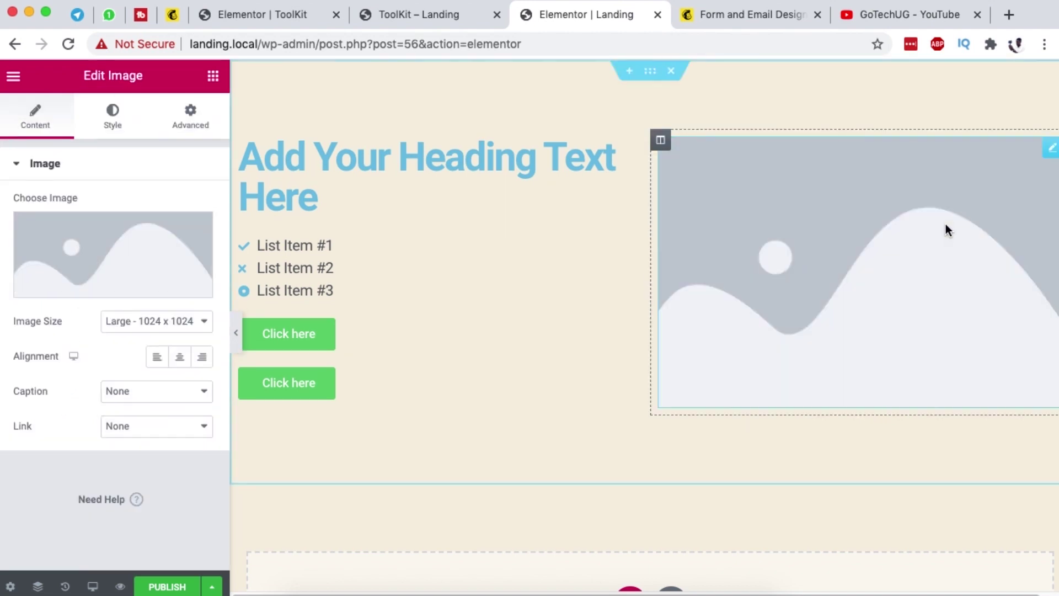
left_click(94, 265)
left_click(252, 287)
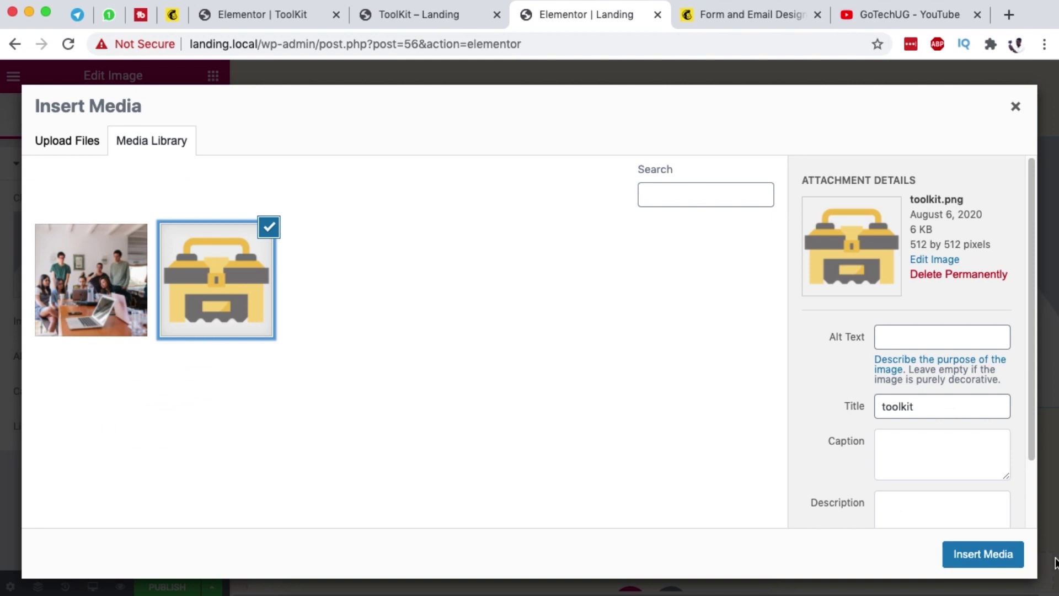
left_click(1001, 552)
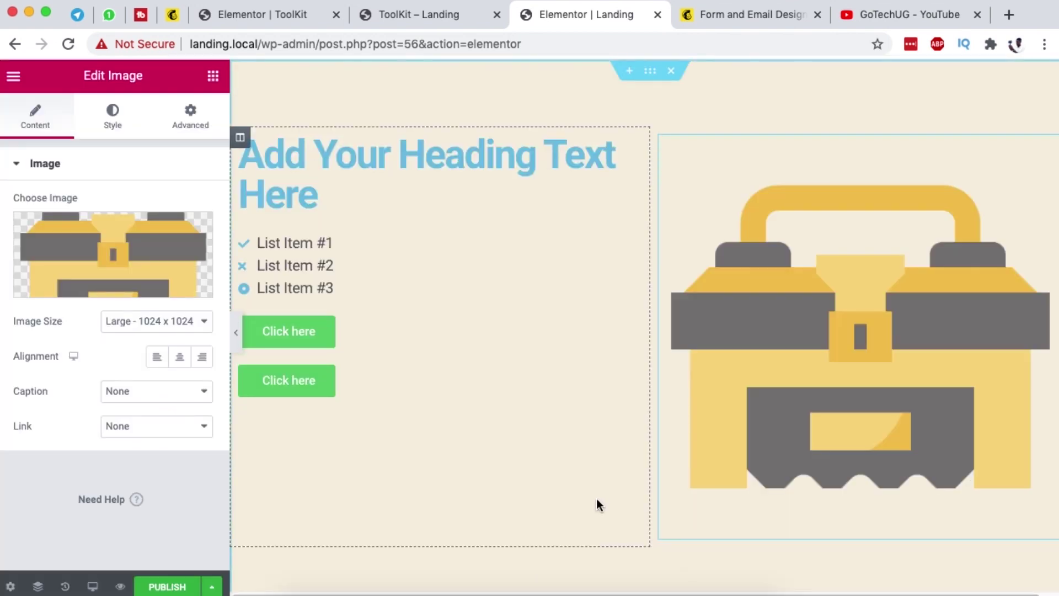
left_click(428, 21)
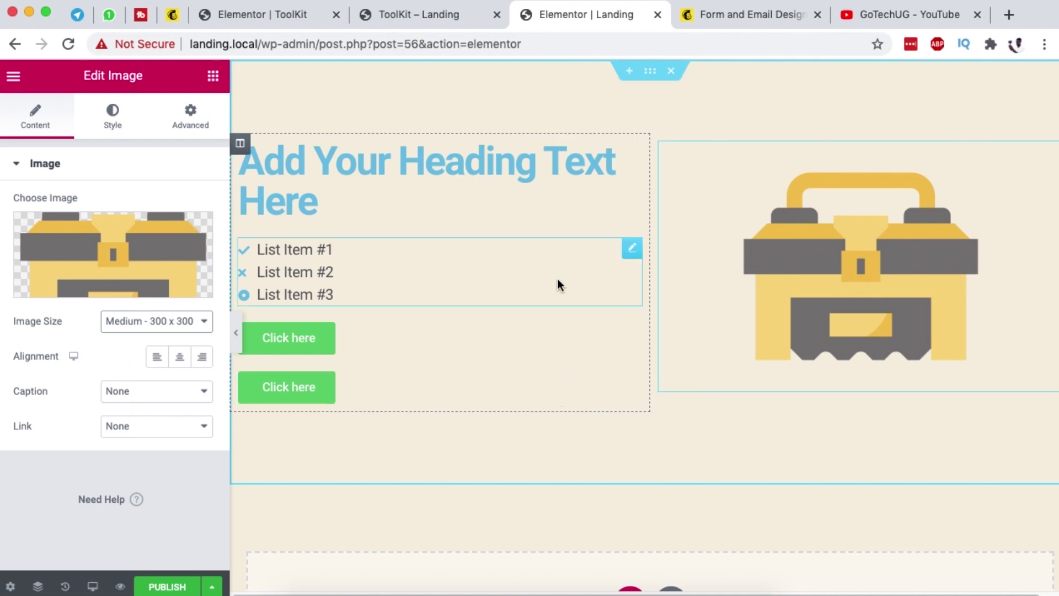
Give the hero section a classic background with the image group-of-people-watching-on-laptop-1595385.jpg from the media library
left_click(649, 76)
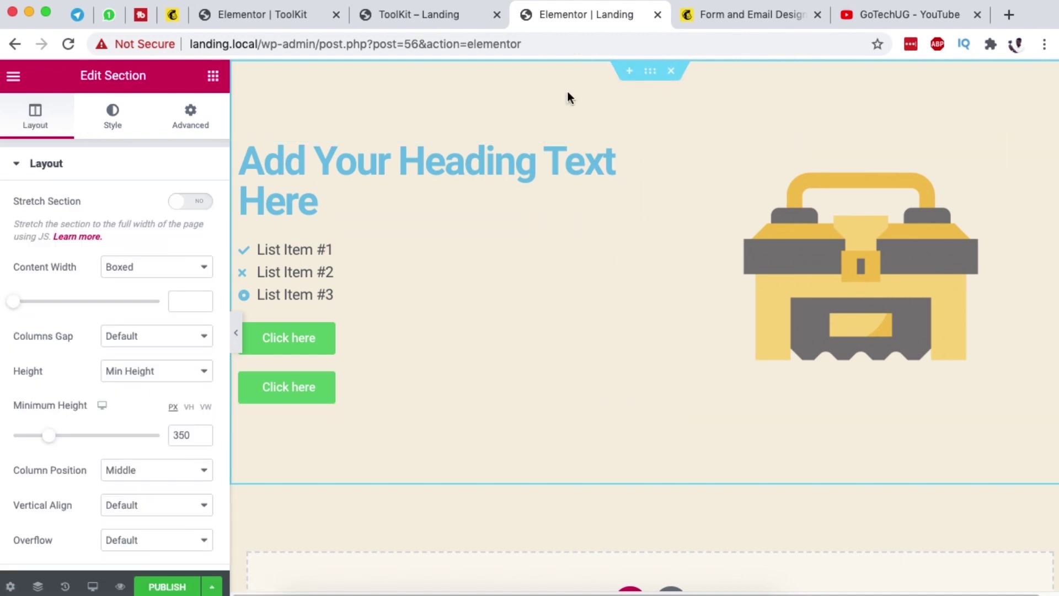
left_click(112, 117)
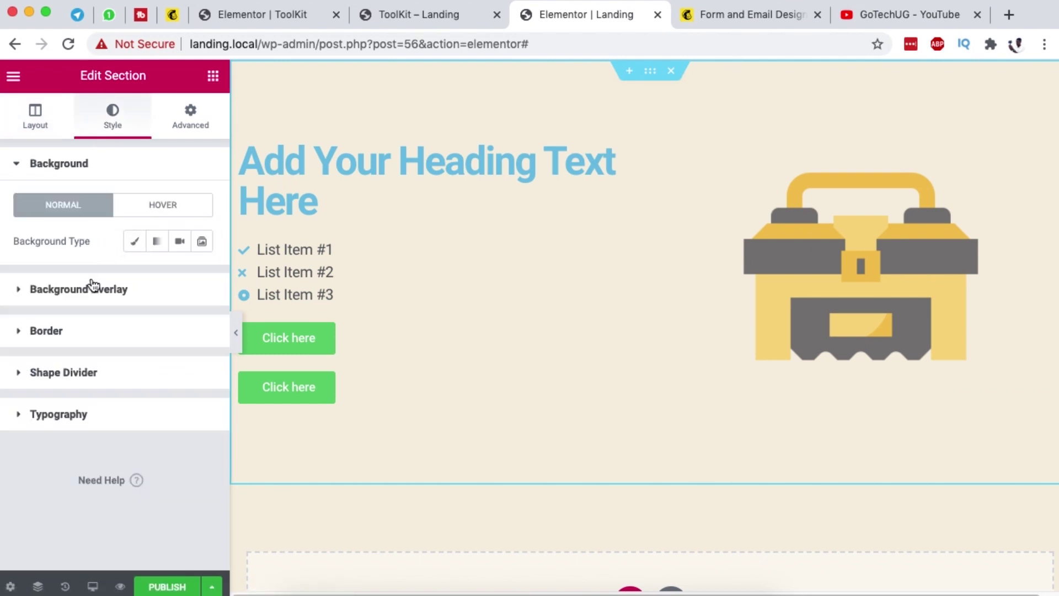
left_click(141, 248)
left_click(107, 363)
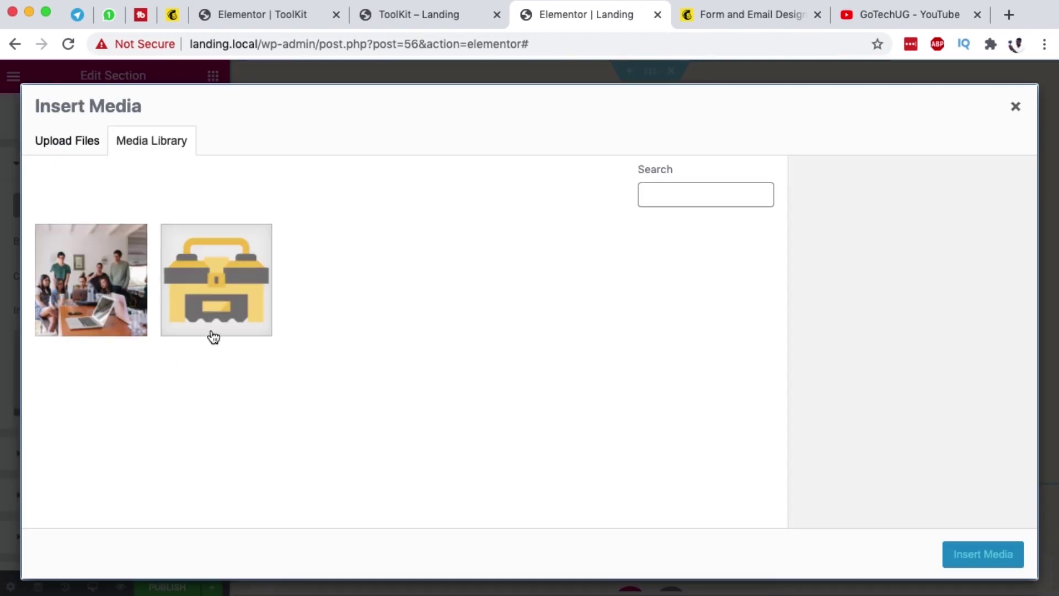
left_click(111, 291)
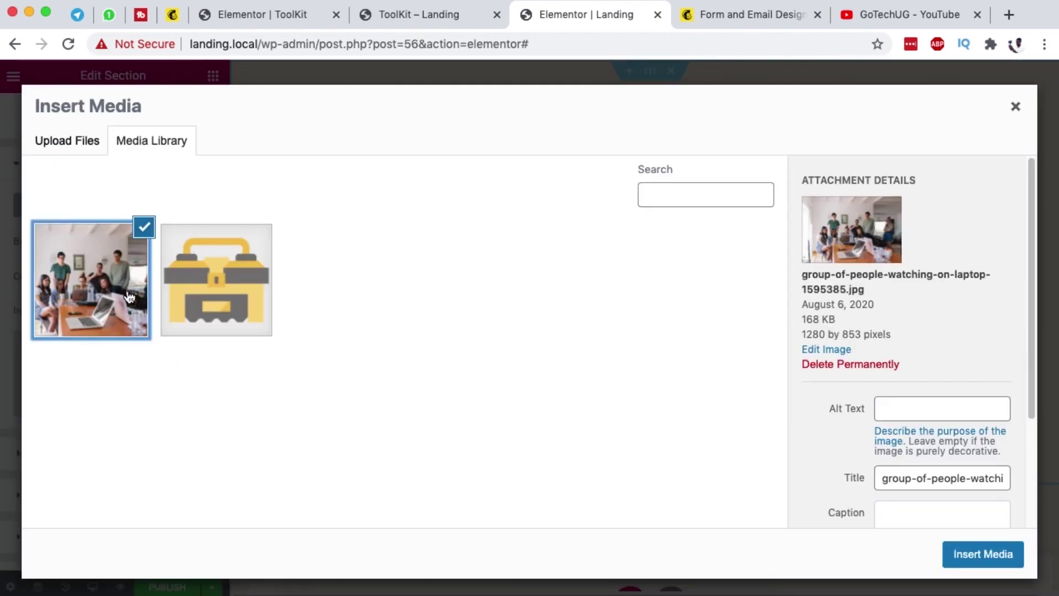
left_click(981, 554)
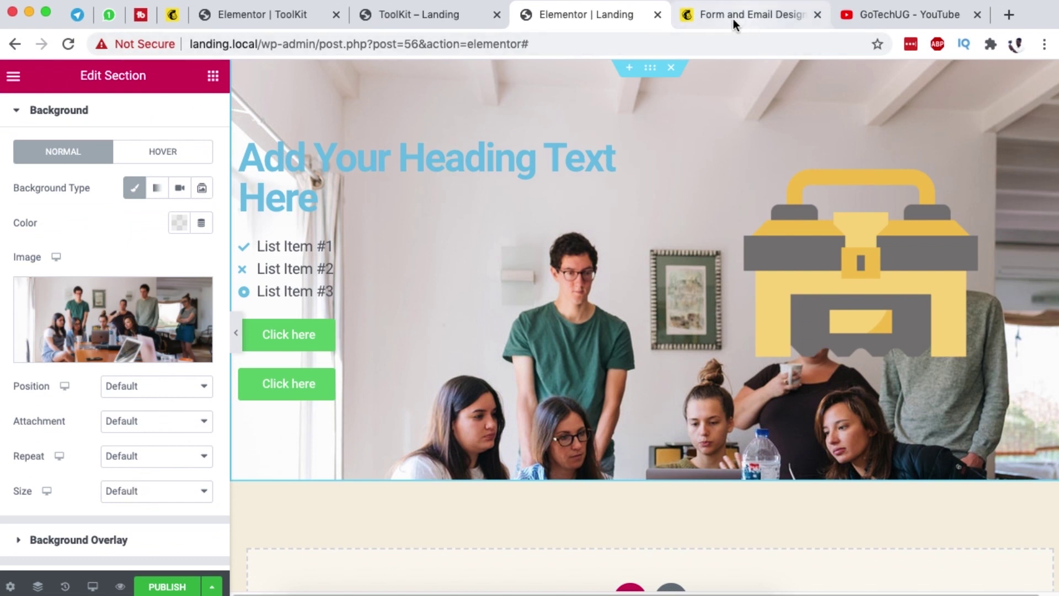
Review the backgrounds on the finished toolkit page, and set the hero section's background image size to Cover
left_click(276, 15)
left_click(380, 15)
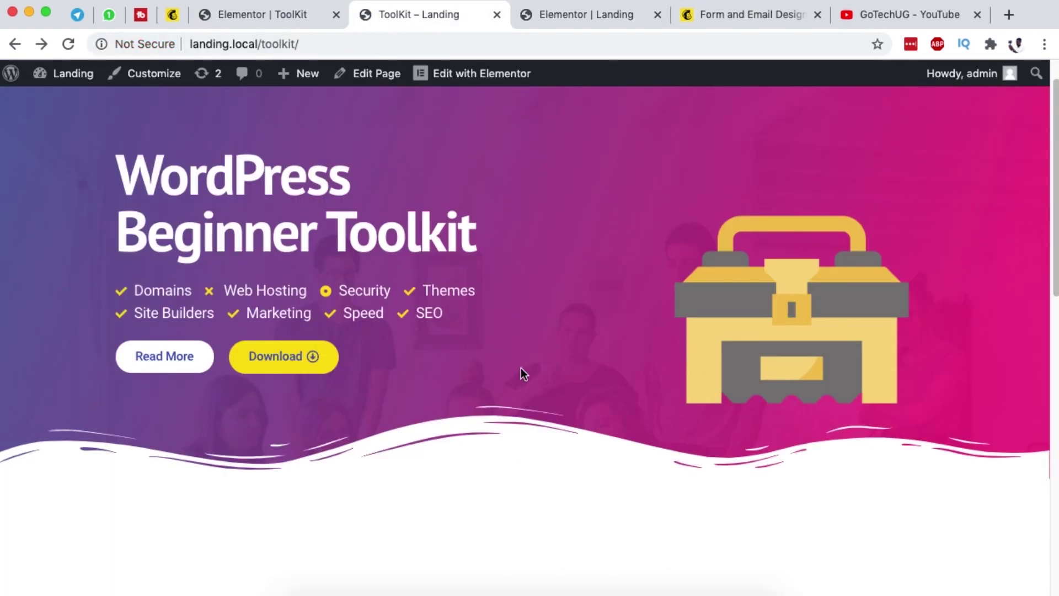
scroll(525, 369, "down", 3)
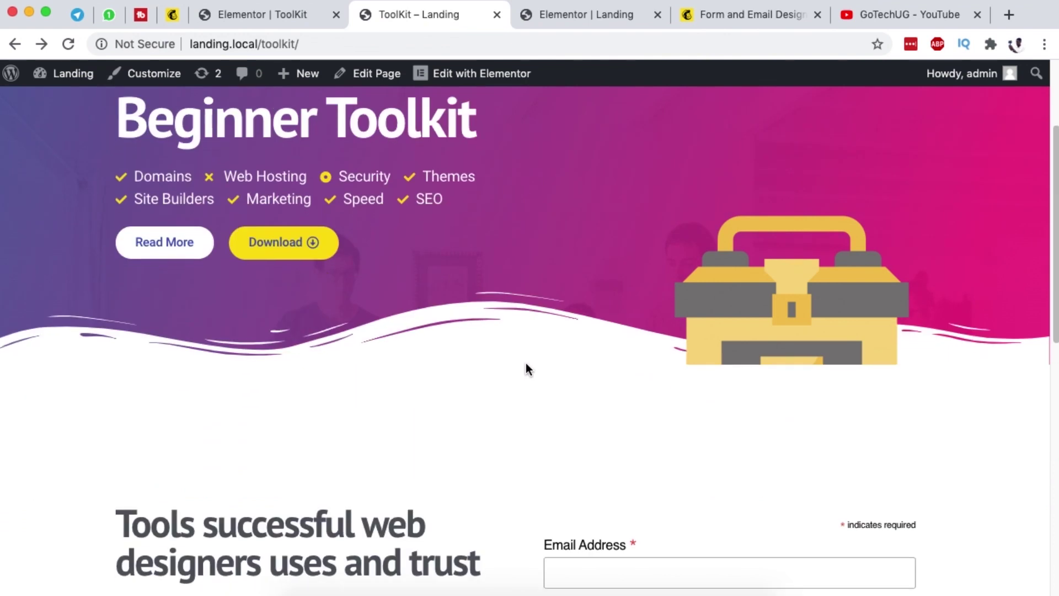
scroll(527, 367, "down", 10)
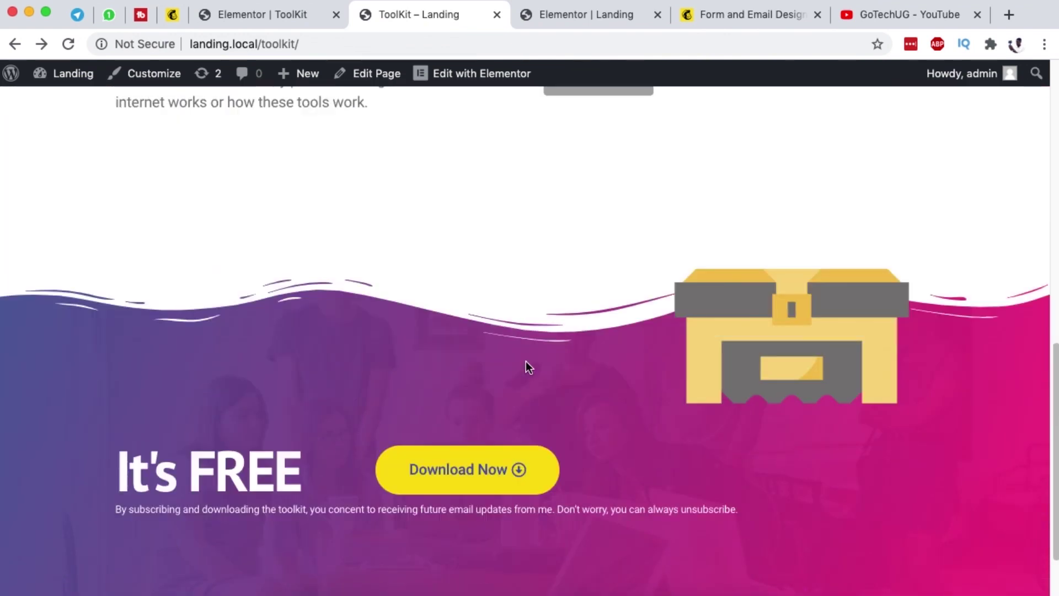
scroll(525, 368, "down", 2)
left_click(580, 13)
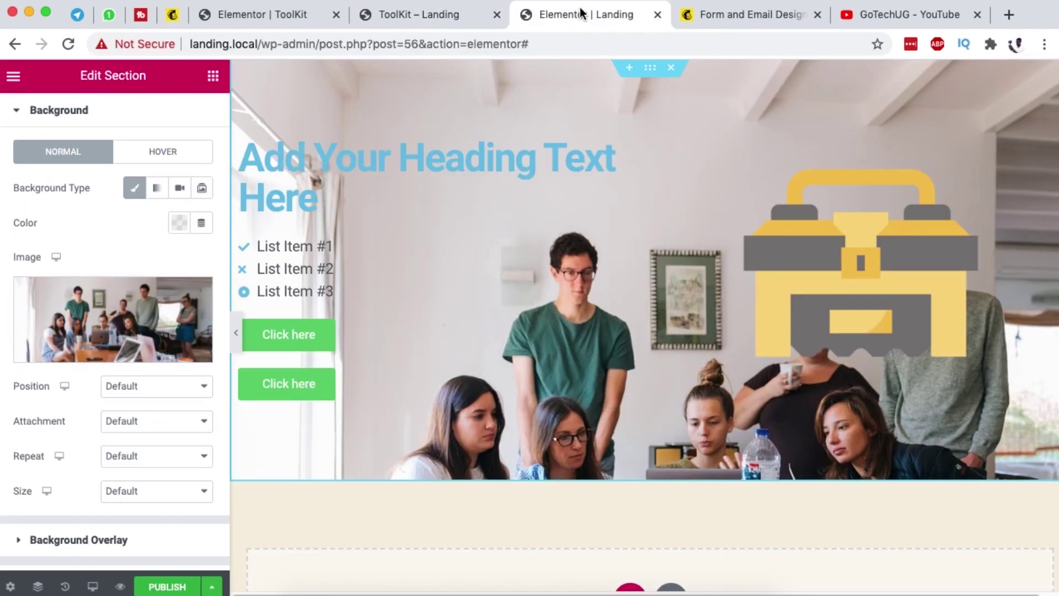
scroll(118, 336, "down", 1)
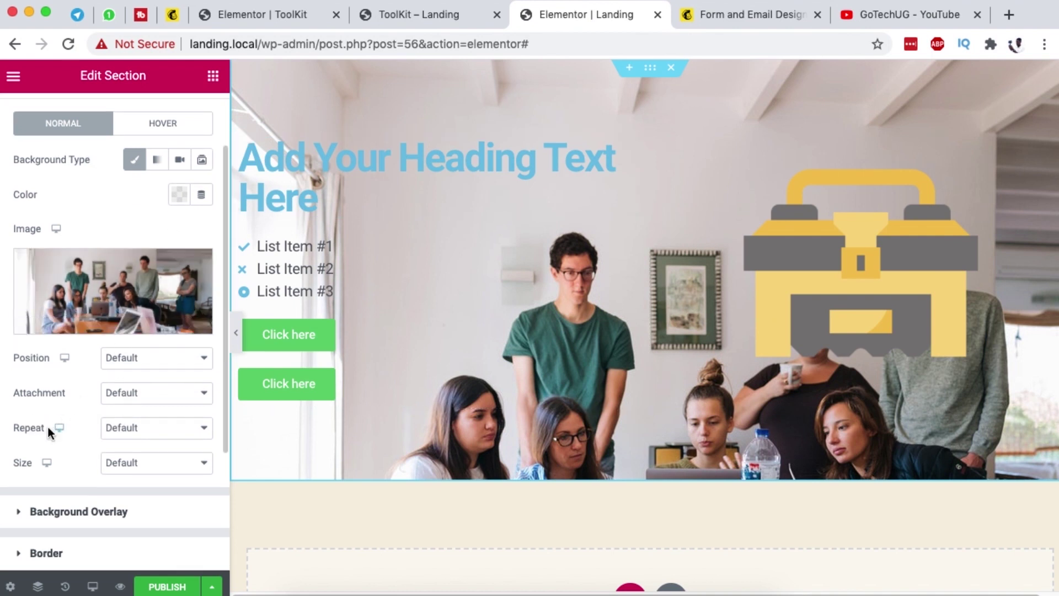
left_click(123, 459)
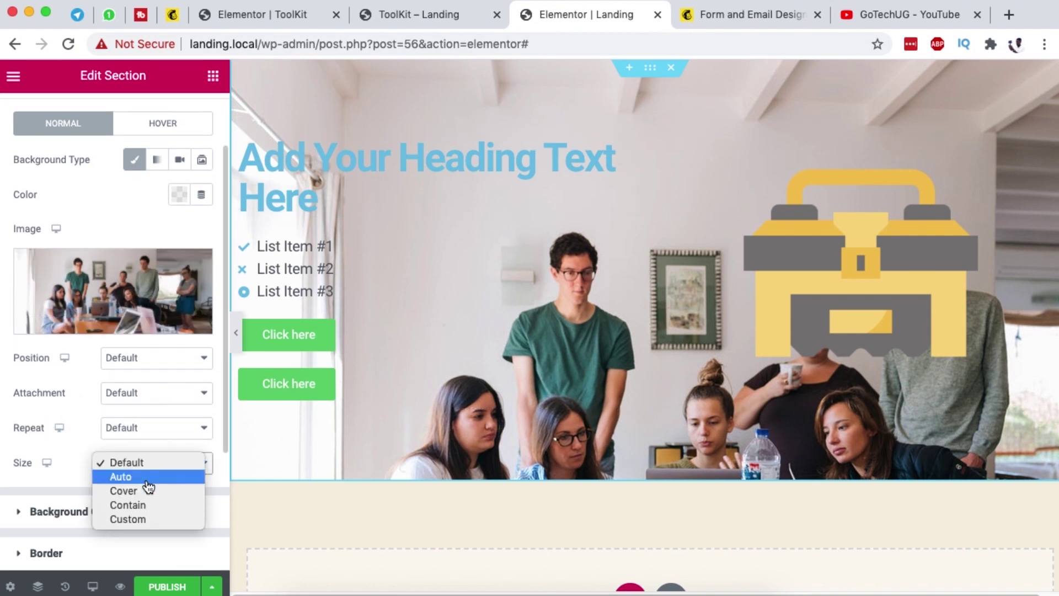
left_click(145, 491)
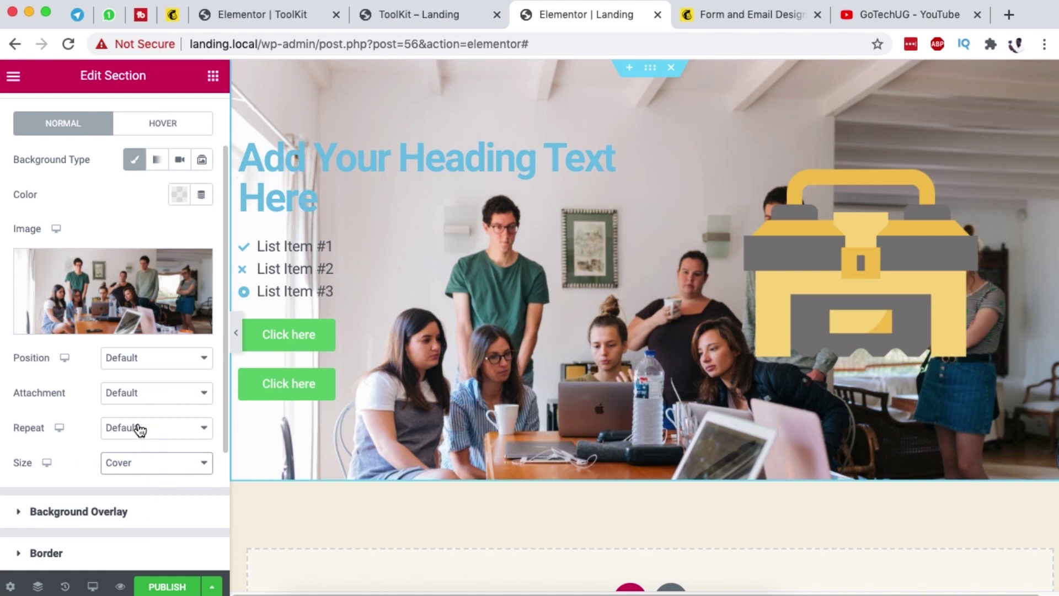
Set the hero background image's attachment to Fixed and check how it behaves when the page scrolls
left_click(147, 392)
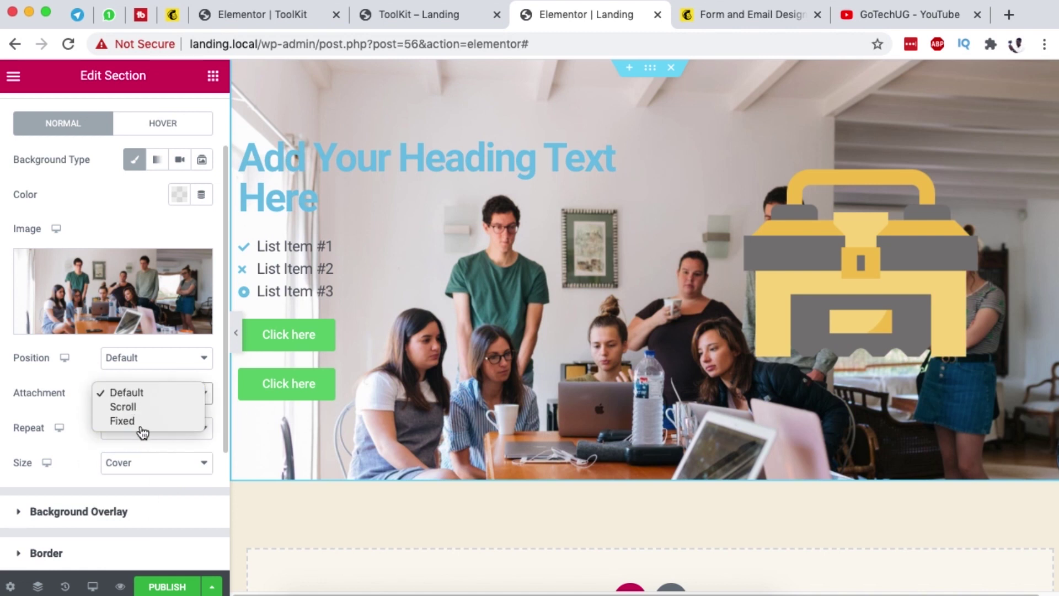
left_click(140, 422)
scroll(647, 279, "down", 3)
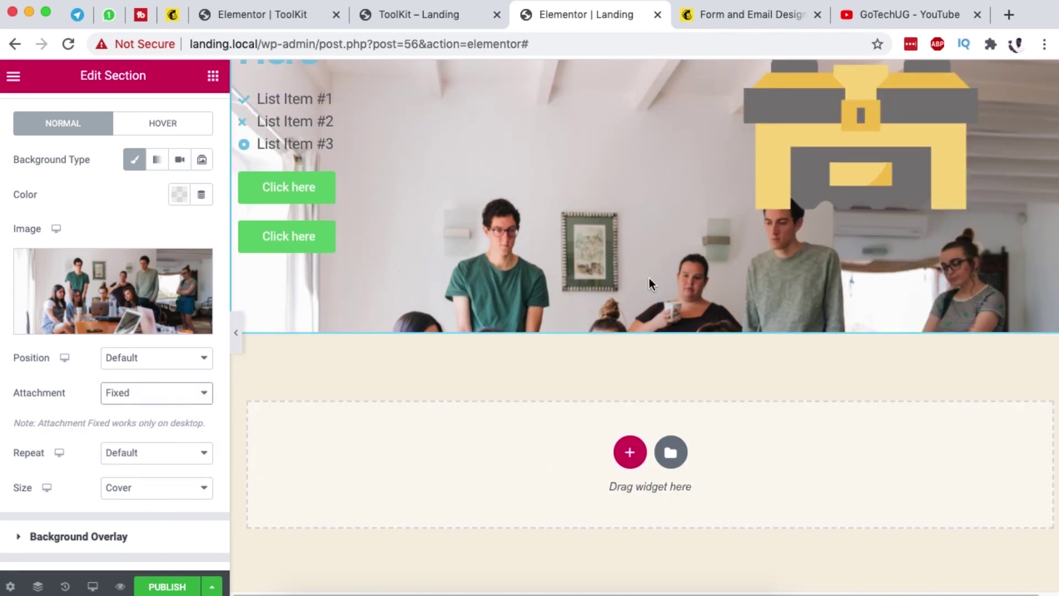
scroll(649, 283, "up", 3)
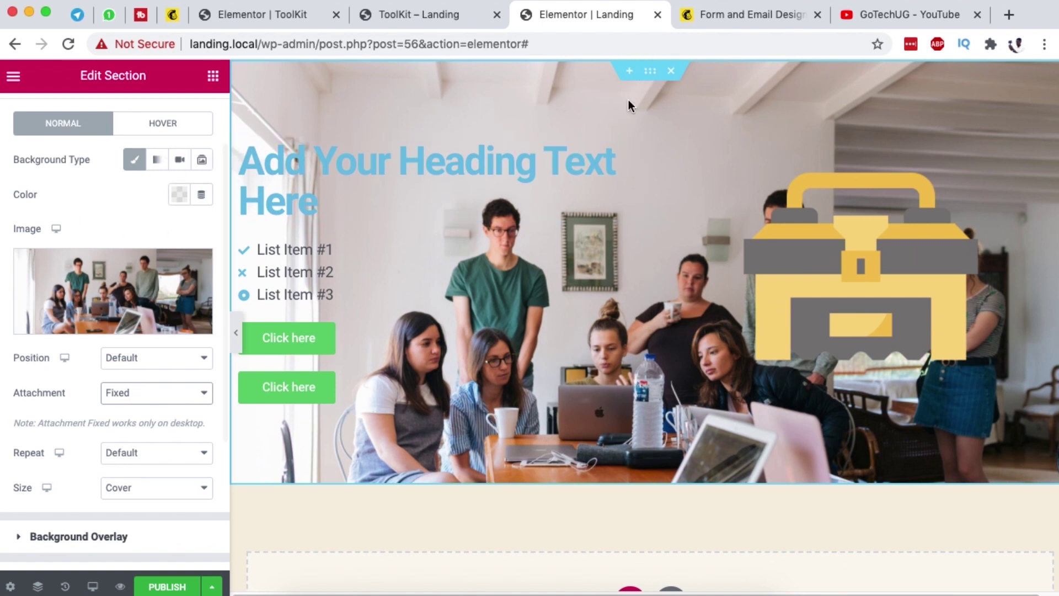
Give the hero section a gradient background overlay with the dark blue palette swatch as its first color
scroll(75, 251, "down", 2)
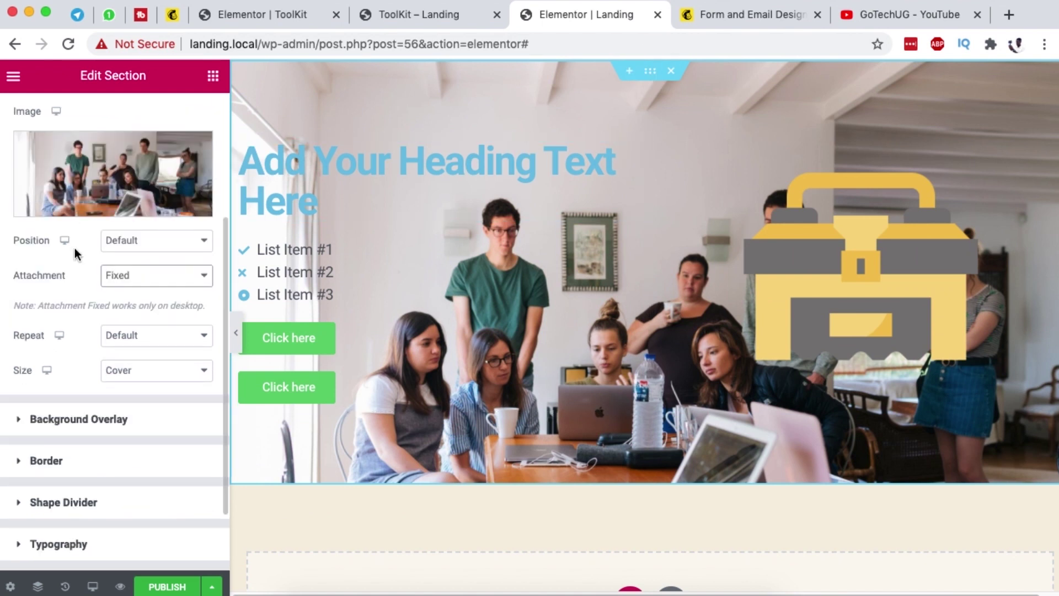
left_click(83, 421)
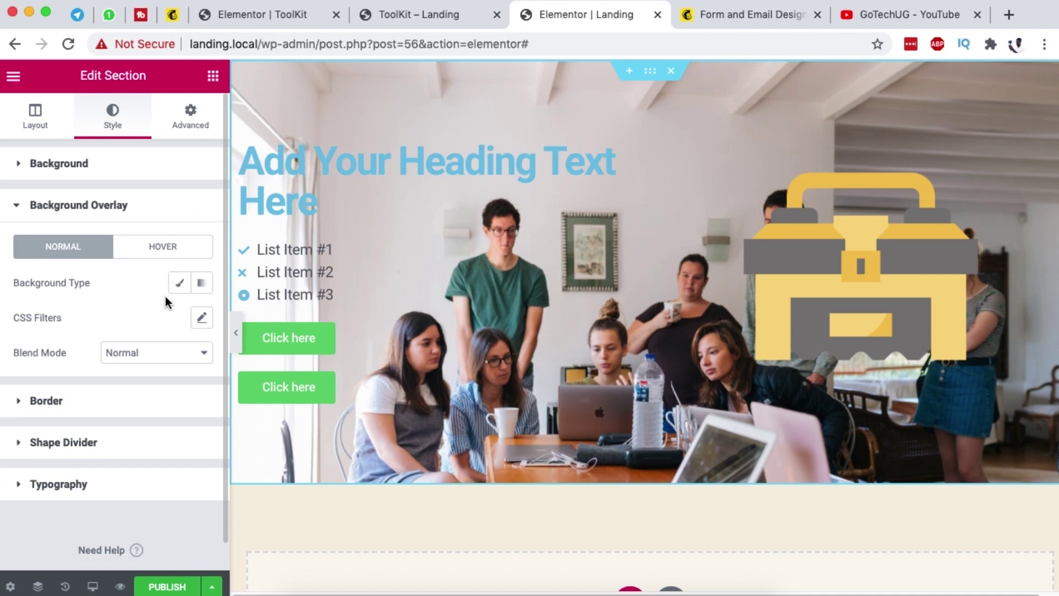
left_click(202, 283)
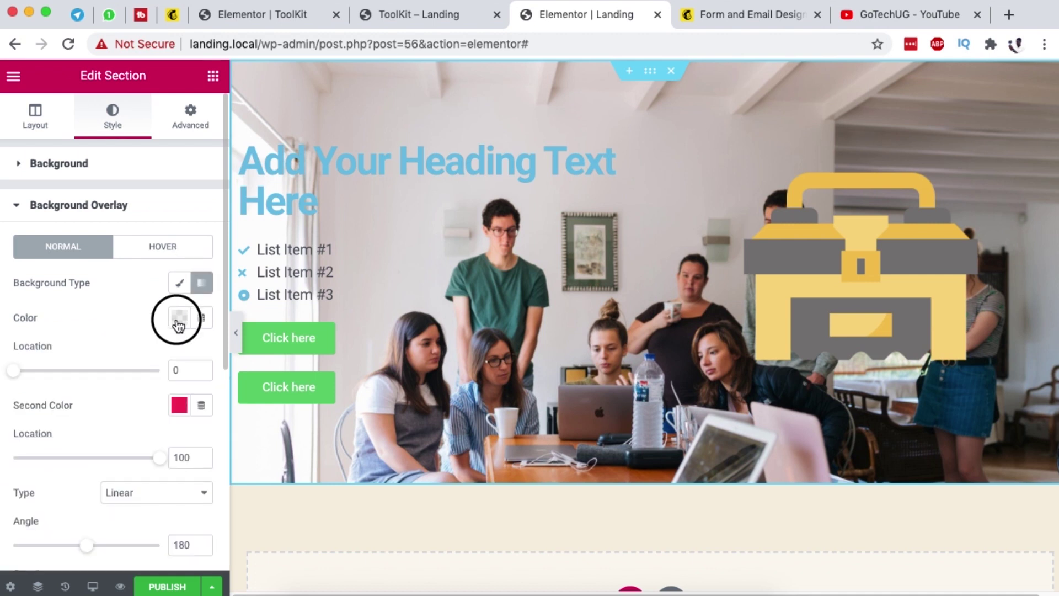
left_click(178, 321)
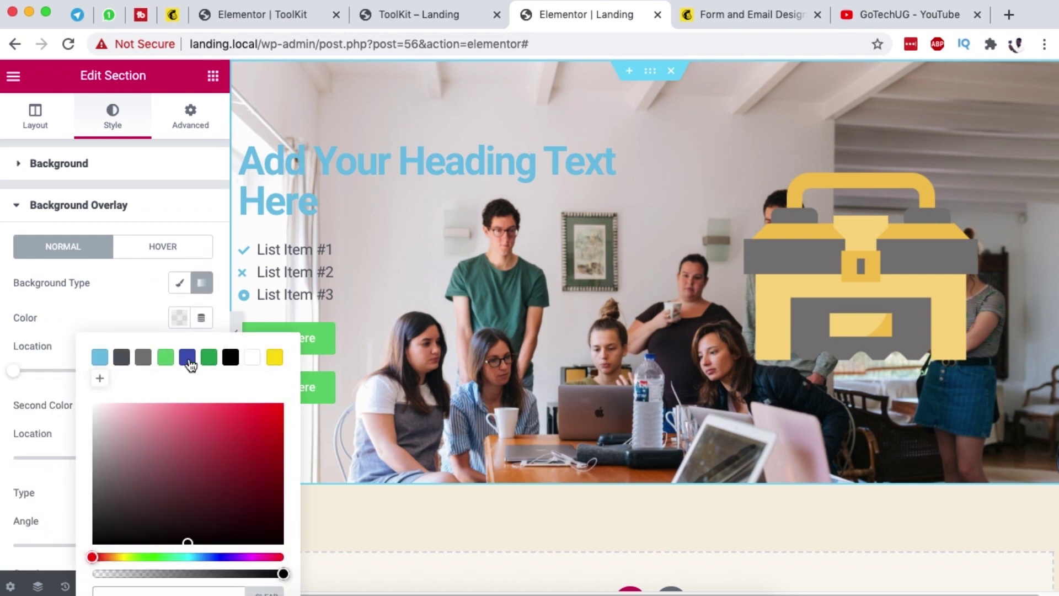
left_click(188, 358)
left_click(127, 297)
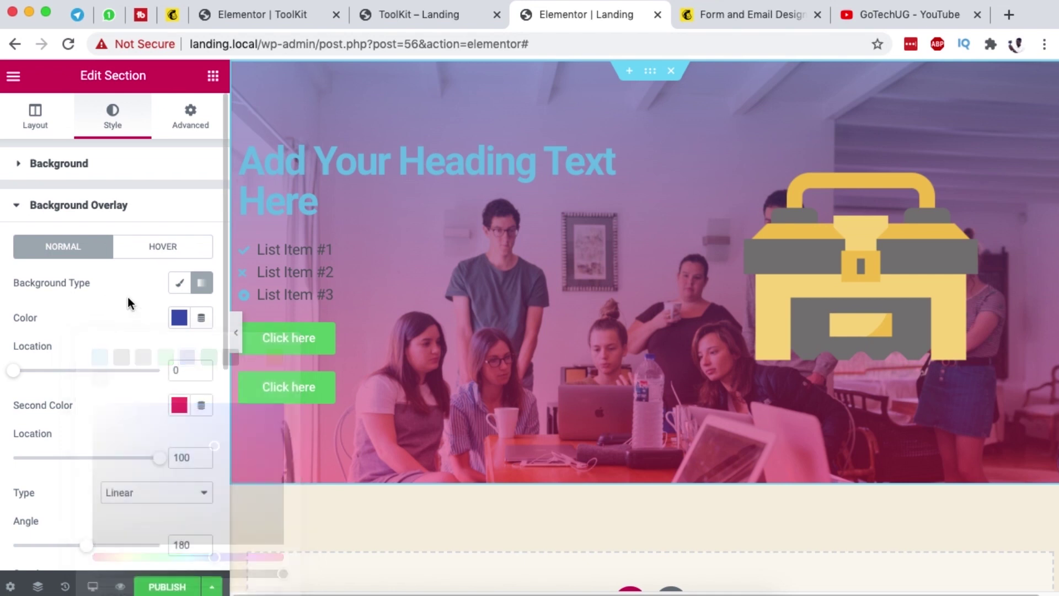
Set the hero background overlay's opacity to 0.95
scroll(148, 327, "down", 1)
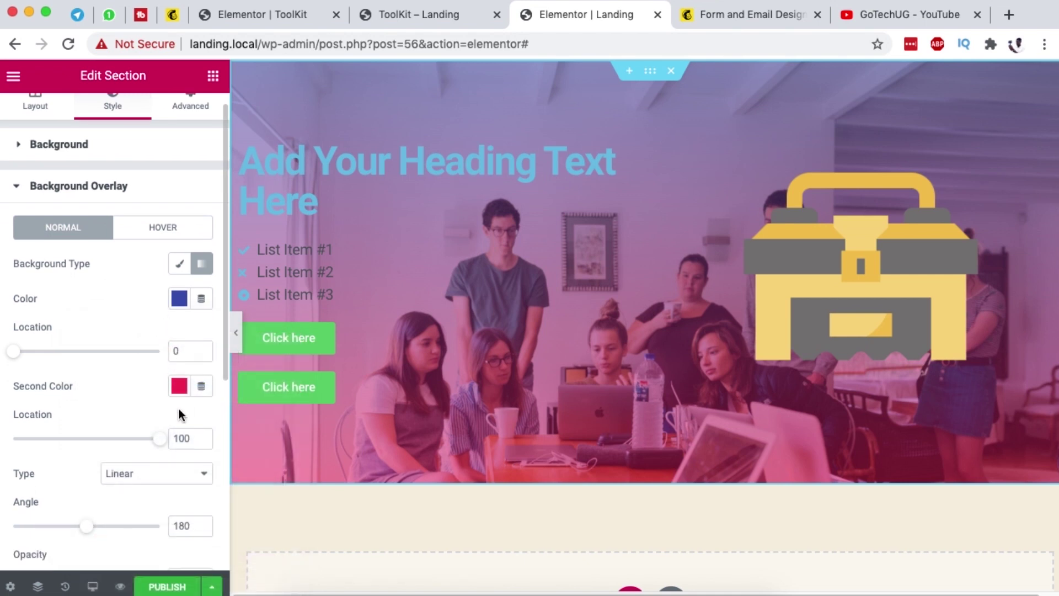
scroll(164, 357, "down", 2)
scroll(135, 364, "down", 5)
left_click_drag(85, 449, 182, 449)
left_click(189, 449)
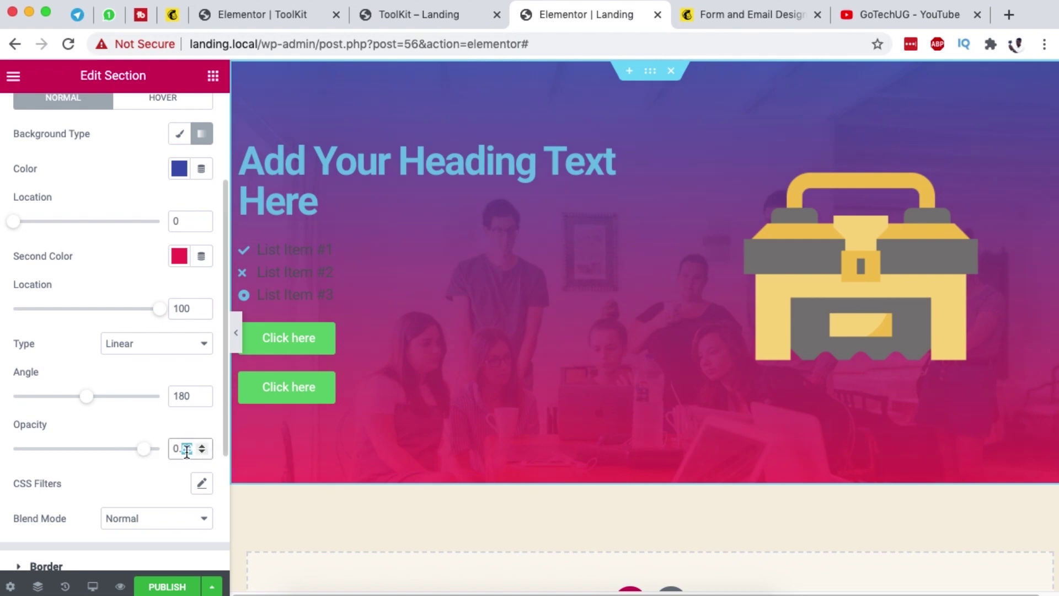
type("95")
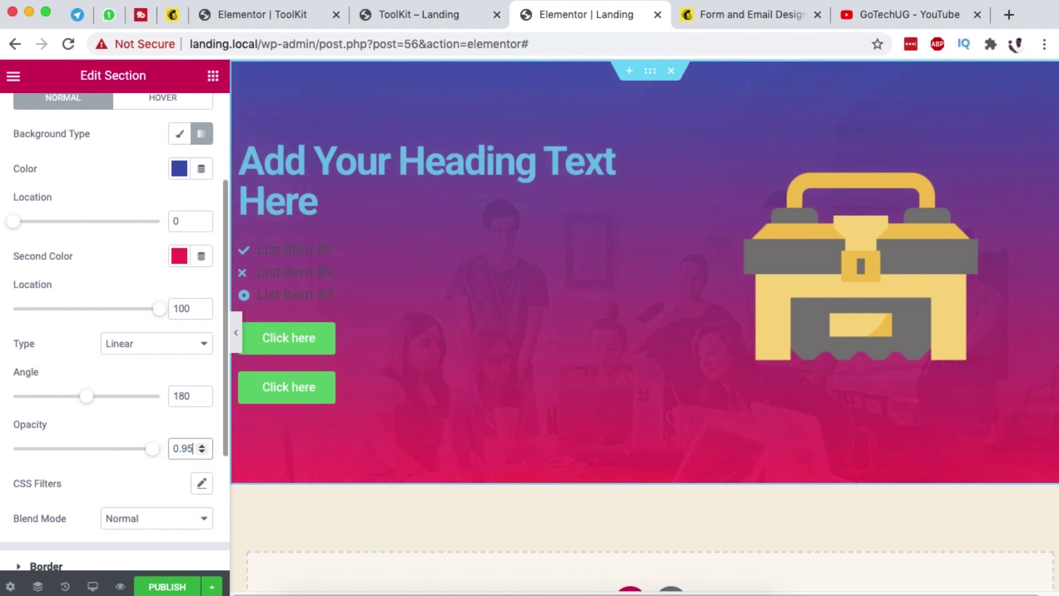
Compare the overlay with the finished toolkit page and set its gradient angle to 120
key("ctrl+shift+Tab")
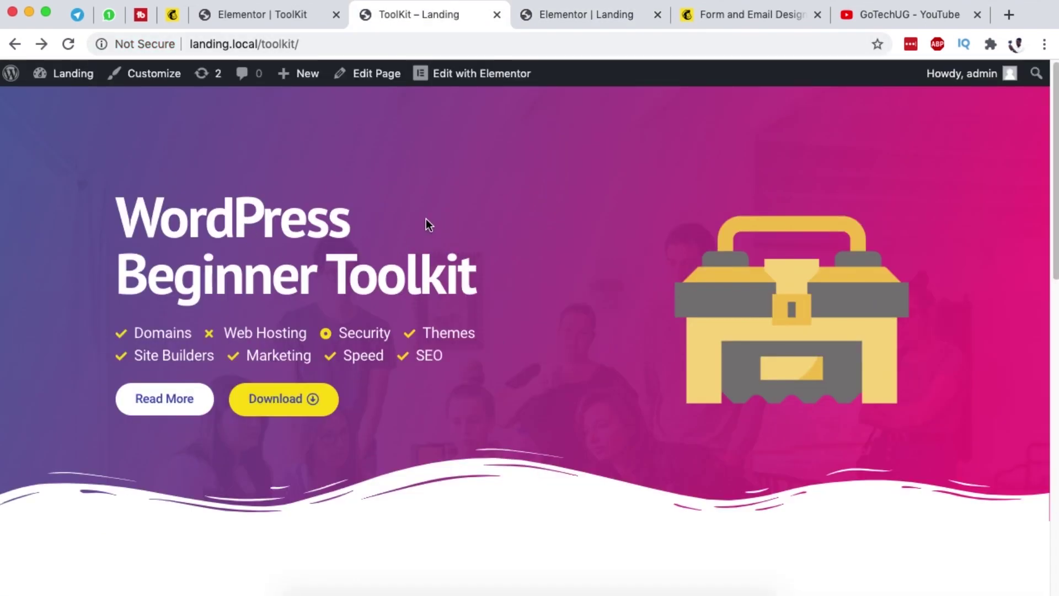
key("ctrl+Tab")
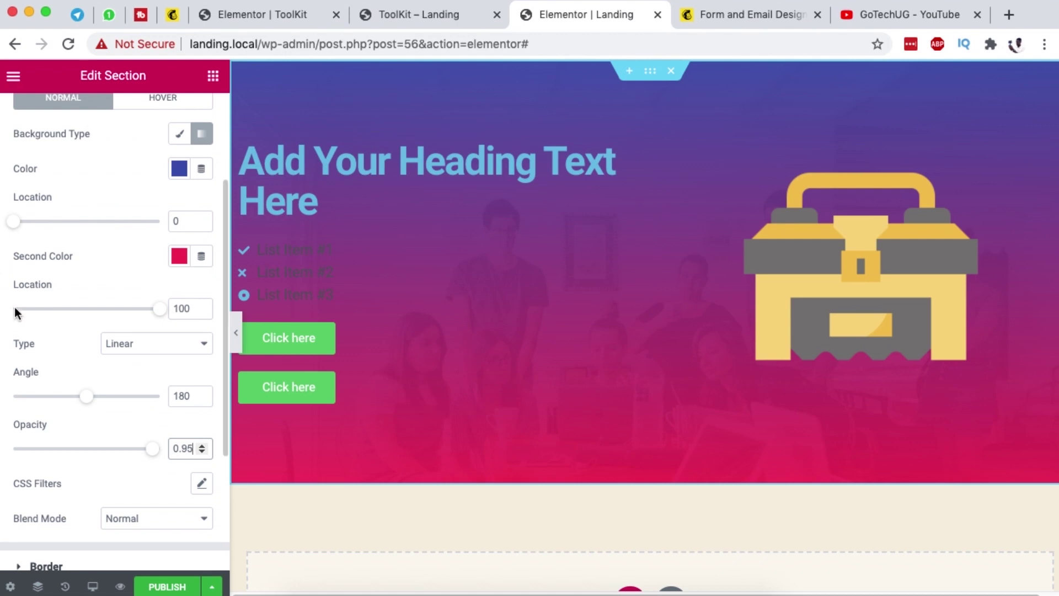
left_click_drag(83, 403, 121, 396)
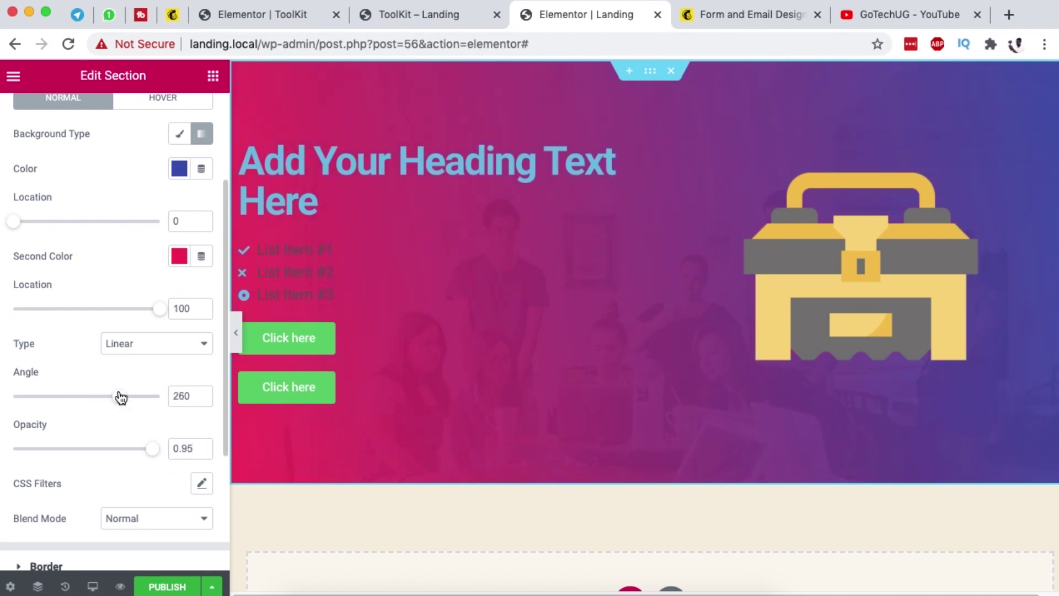
left_click(388, 22)
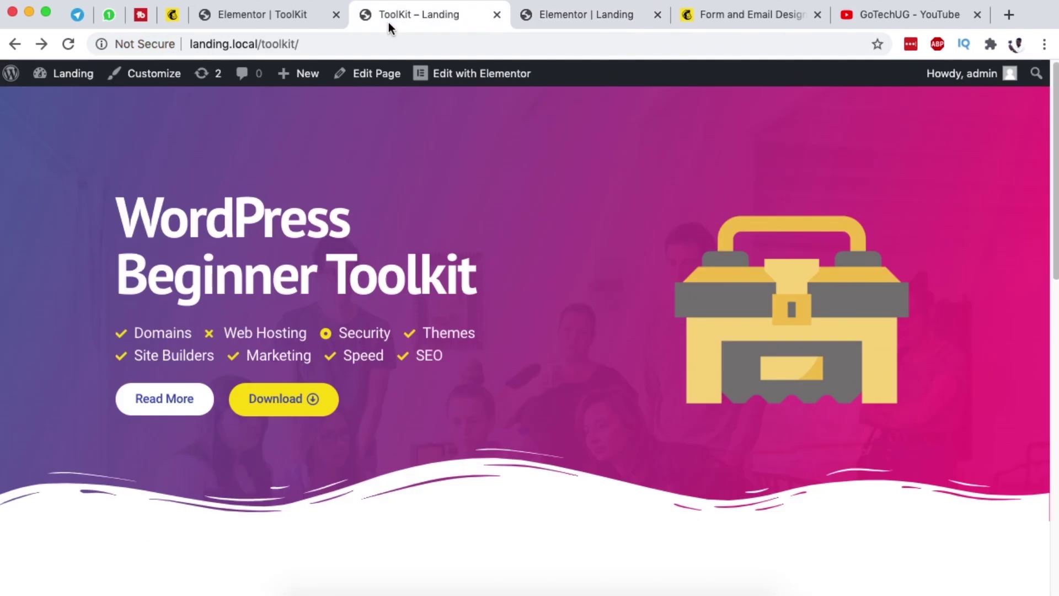
left_click(537, 26)
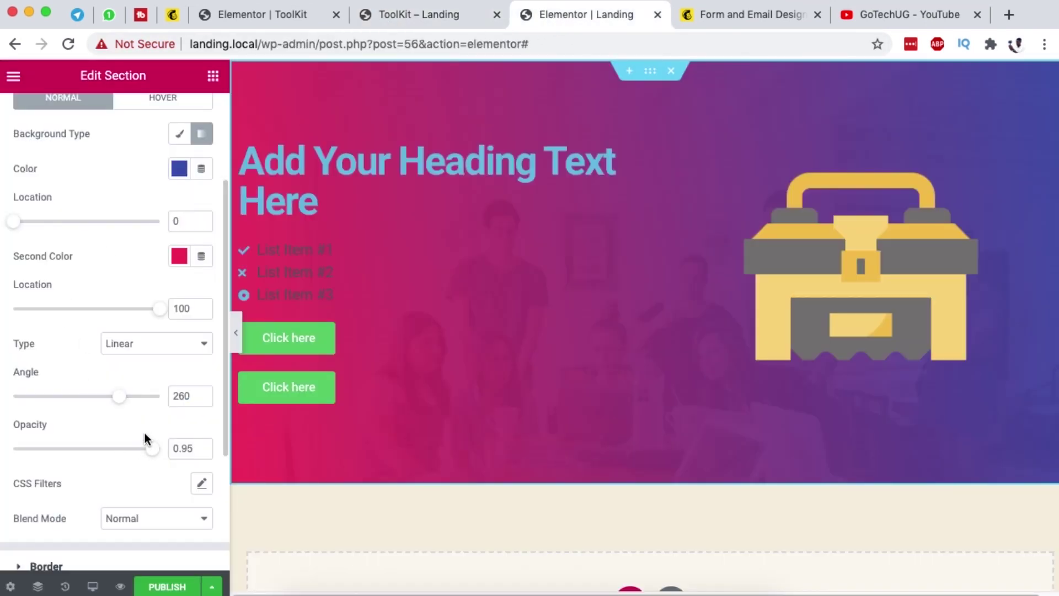
left_click_drag(120, 396, 65, 398)
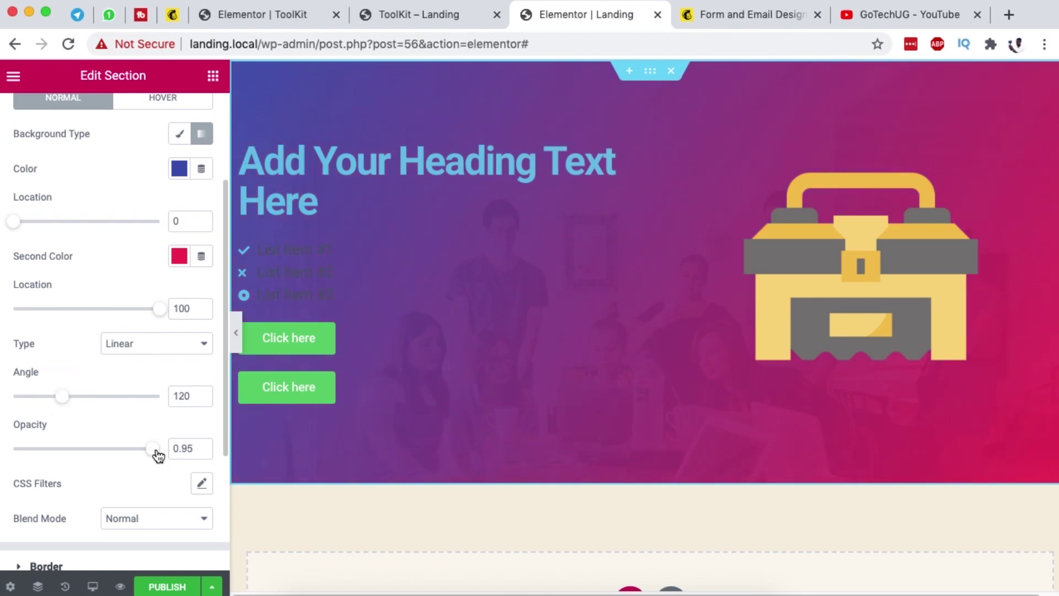
Set the location of the overlay gradient's second color to 81 and compare the result with the finished toolkit page
mouse_move(162, 320)
left_mouse_down()
mouse_move(66, 318)
mouse_move(160, 319)
left_mouse_up()
mouse_move(21, 230)
left_mouse_down()
mouse_move(80, 225)
mouse_move(12, 220)
mouse_move(2, 232)
left_mouse_up()
left_click_drag(158, 308, 129, 308)
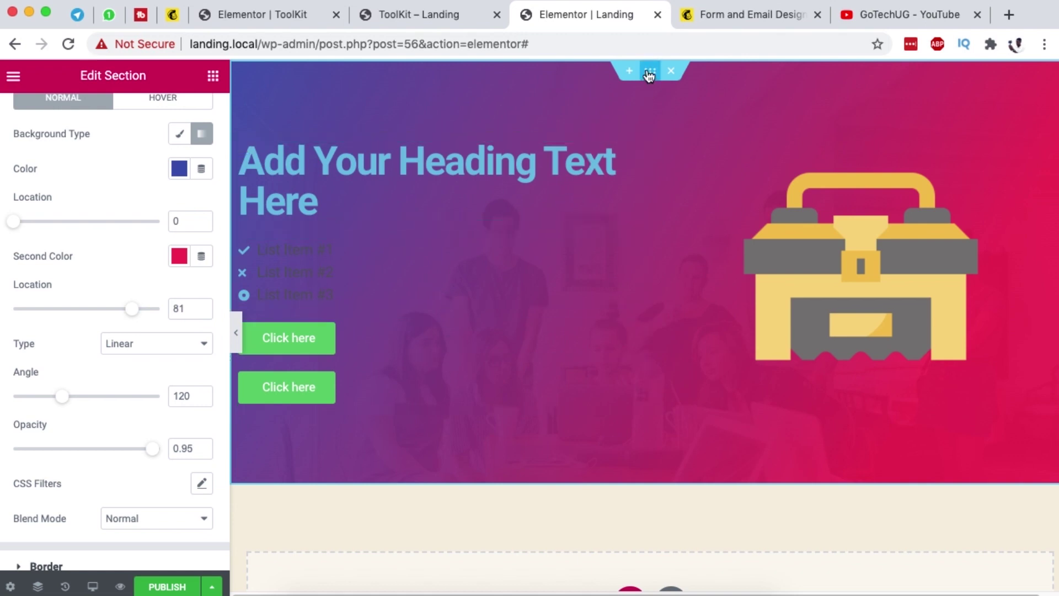
left_click(427, 12)
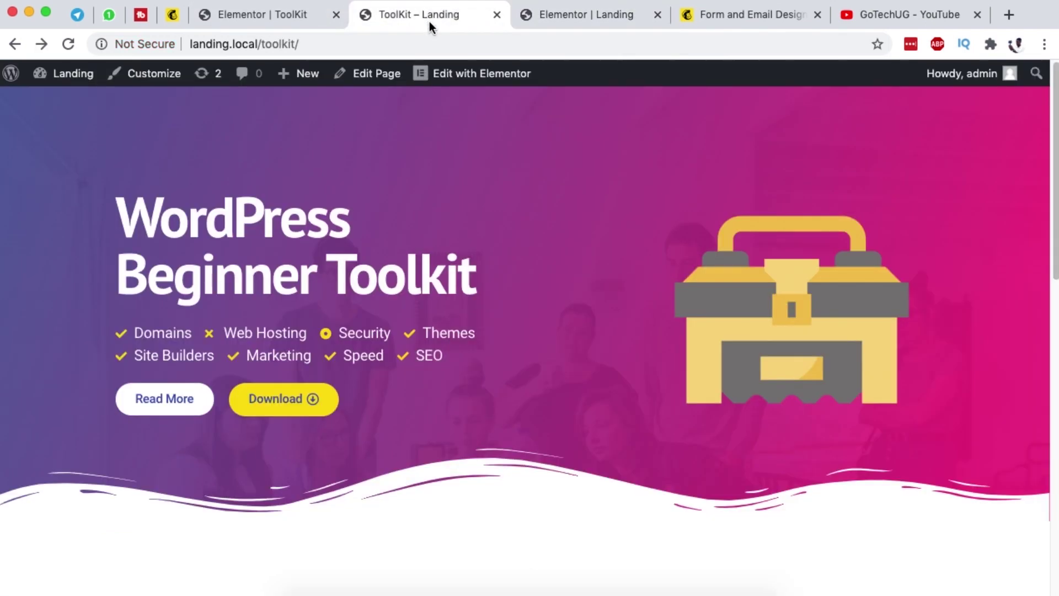
left_click(583, 19)
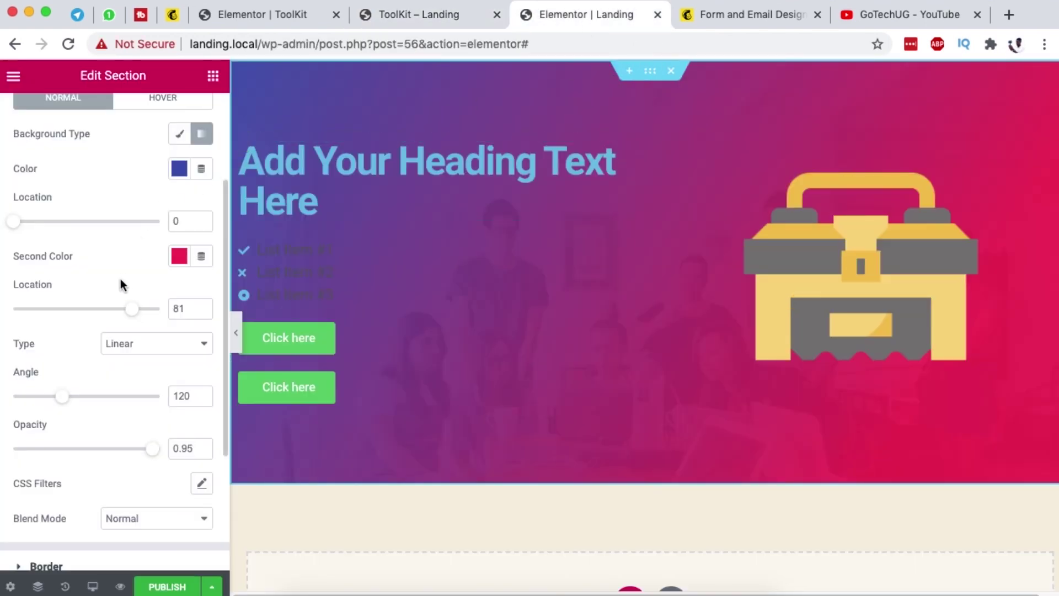
Add a Waves Brush shape divider to the bottom of the hero section and compare it with the finished toolkit page
scroll(113, 287, "down", 5)
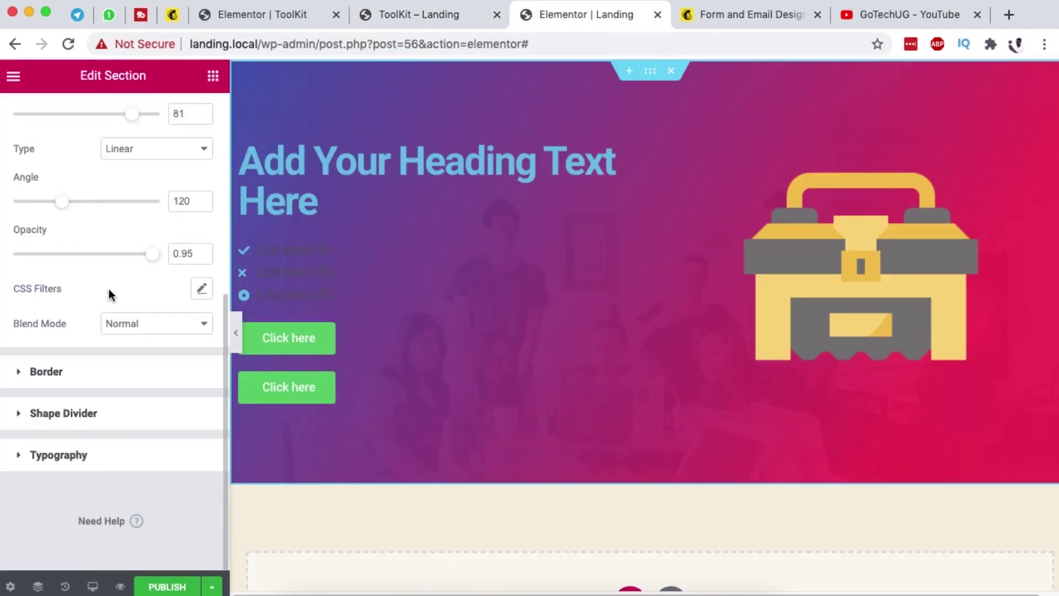
left_click(63, 413)
left_click(161, 330)
left_click(157, 365)
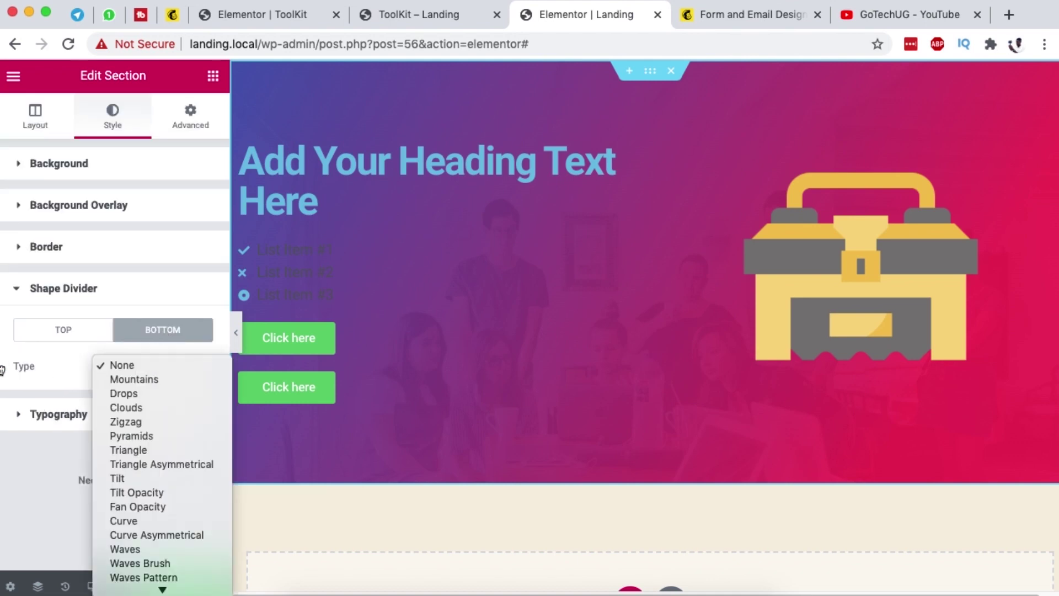
left_click(142, 563)
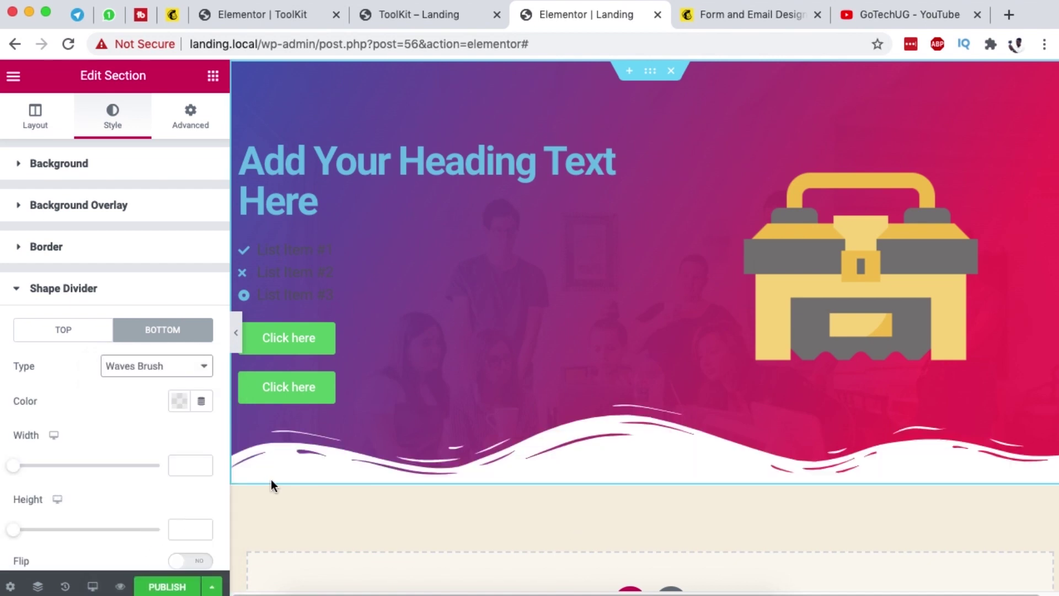
left_click(414, 15)
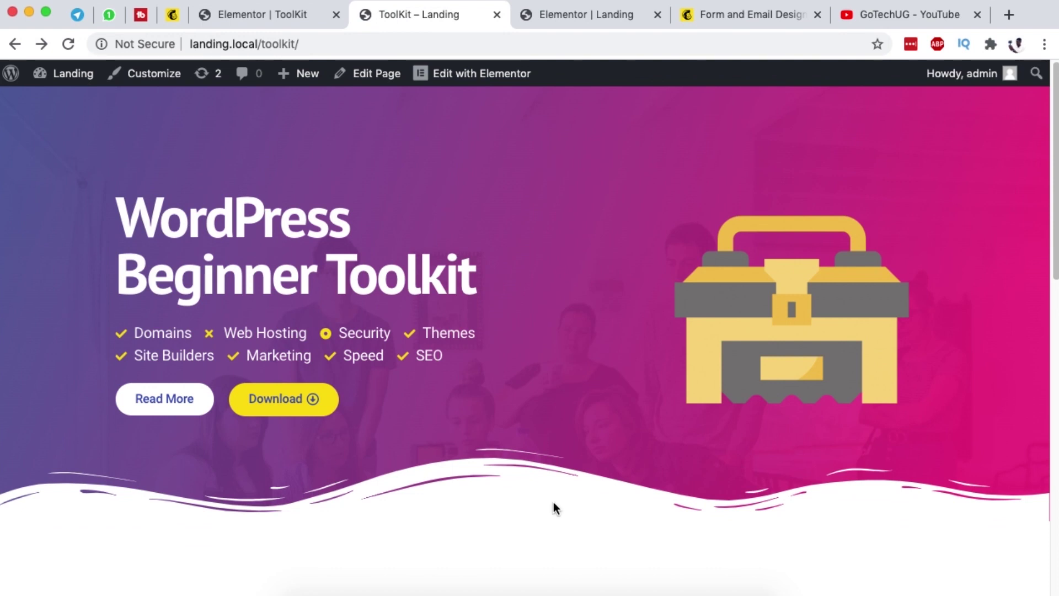
left_click(597, 15)
Set the bottom shape divider's width to 130 and its height to 90
scroll(146, 441, "down", 3)
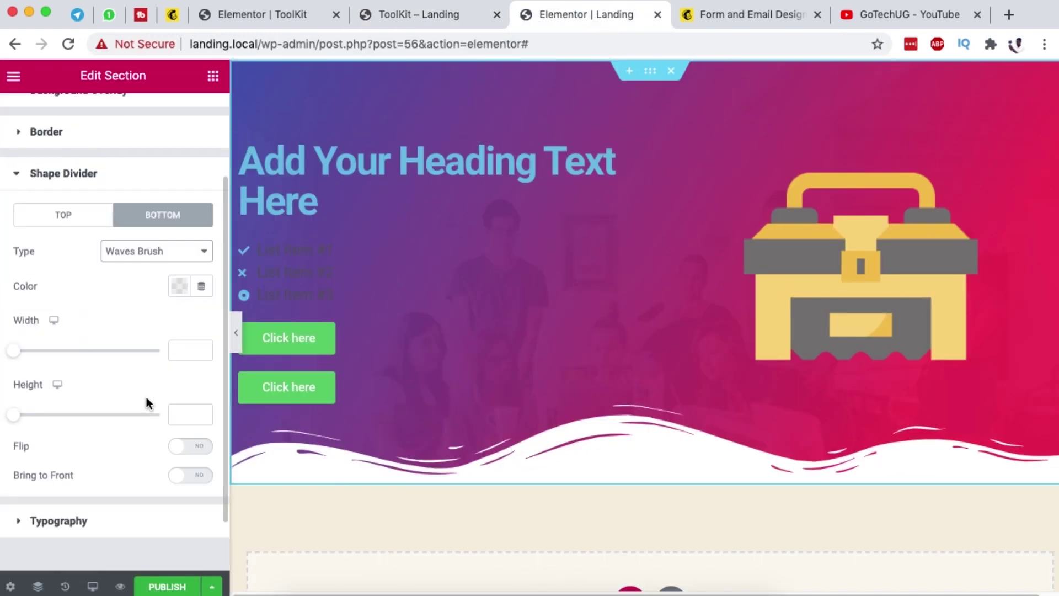
left_click(178, 349)
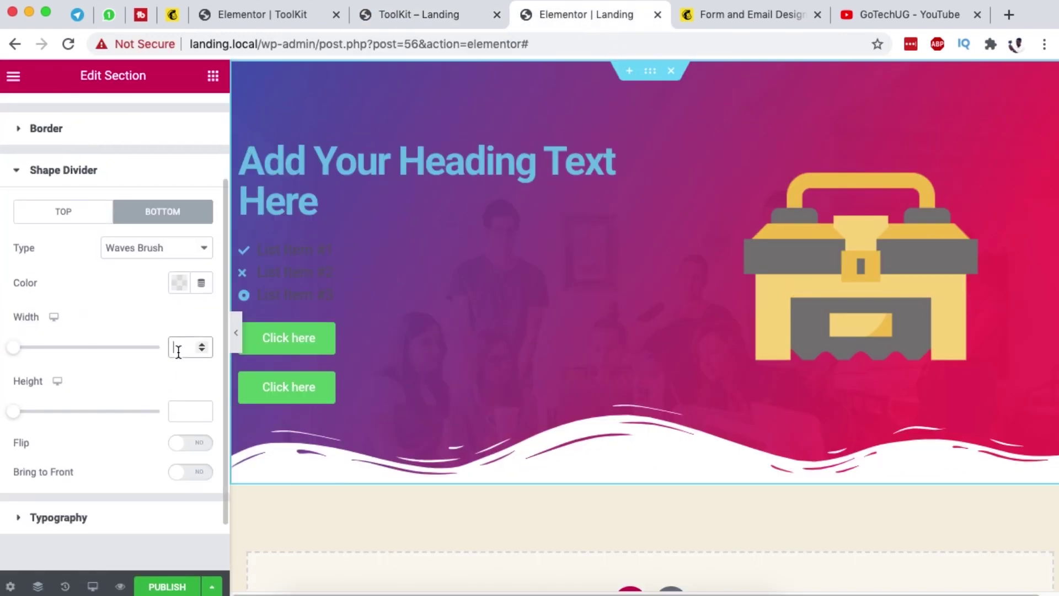
type("130")
left_click(174, 414)
type("90")
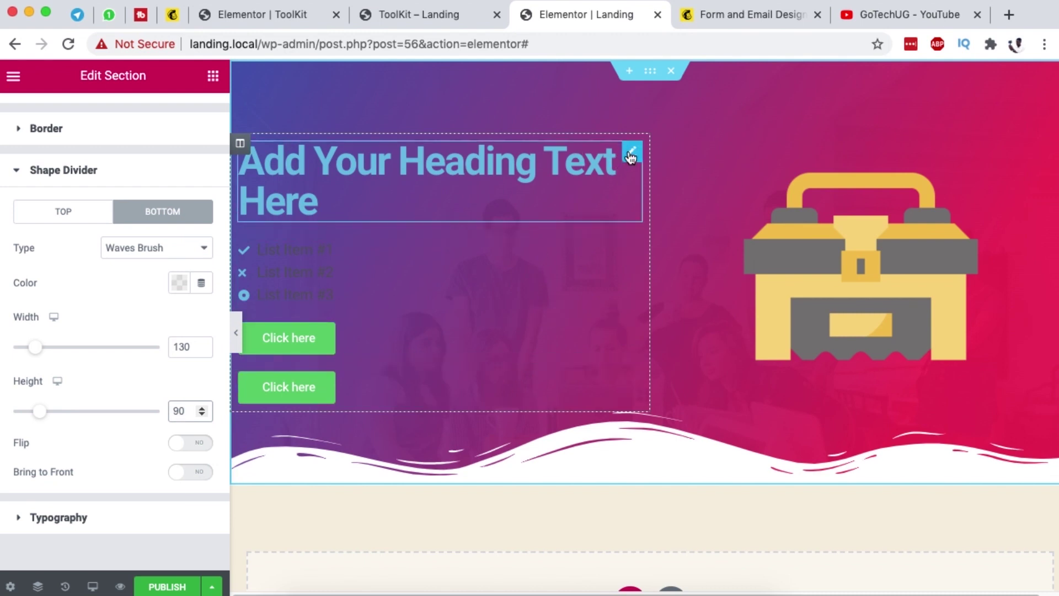
Check the heading on the finished toolkit page and replace the hero heading's title with "WordPress Beginner ToolKit"
left_click(630, 156)
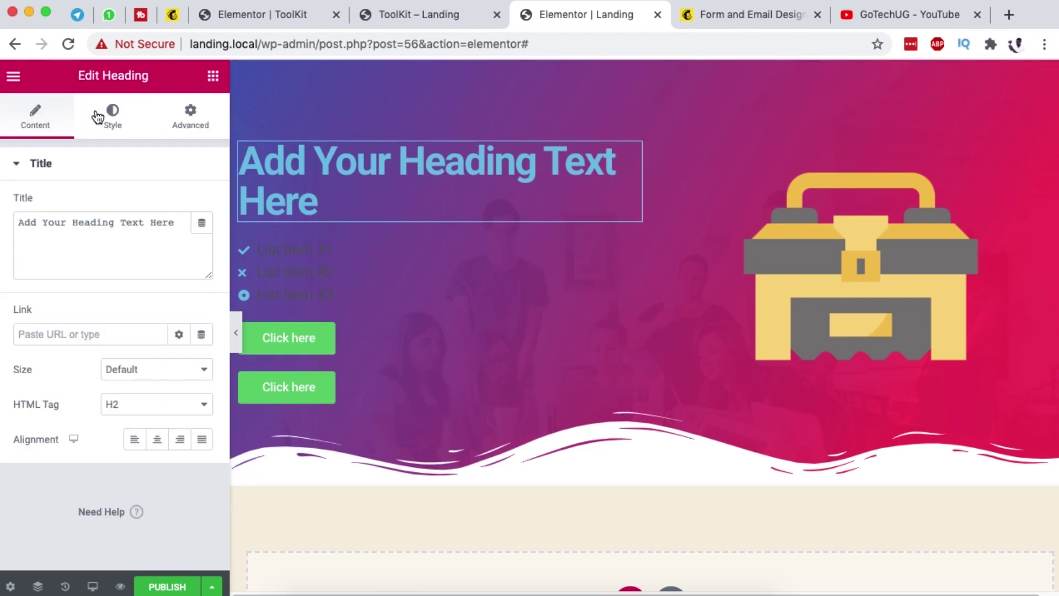
triple_click(71, 223)
left_click(408, 14)
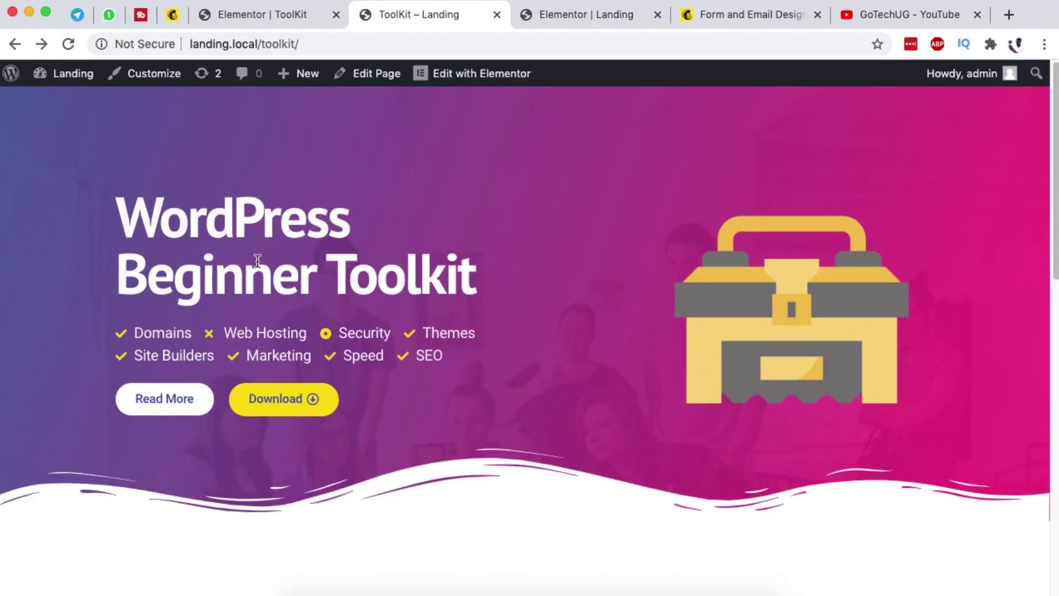
left_click(564, 19)
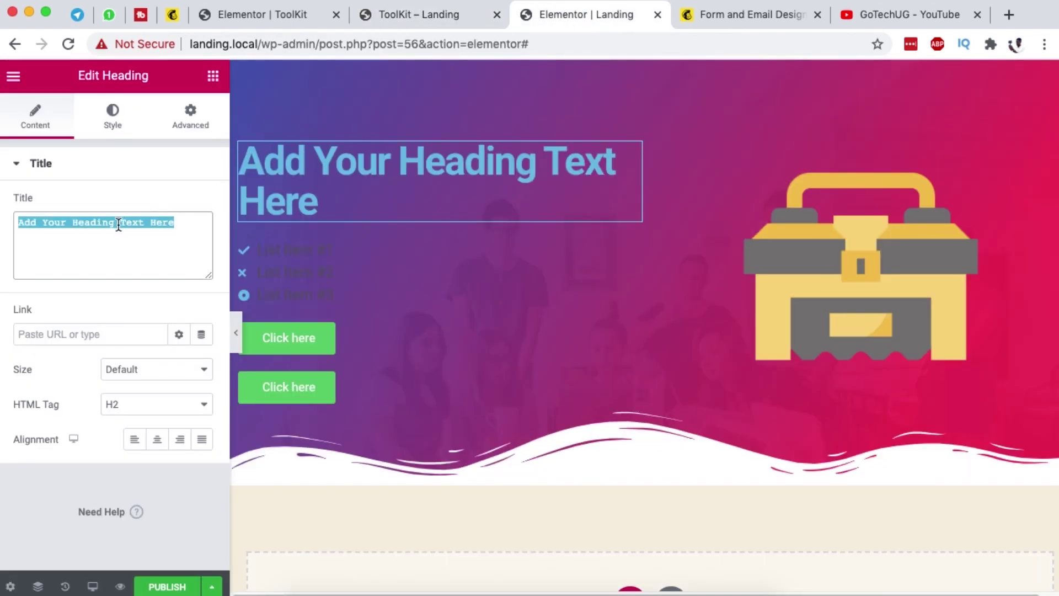
type("WordPress ")
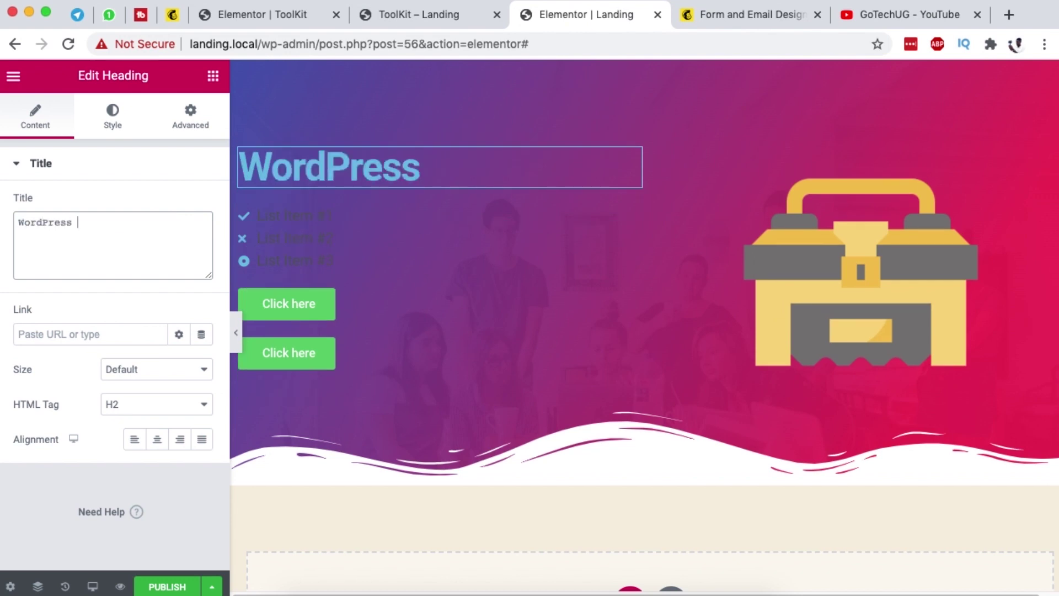
type("Beginner")
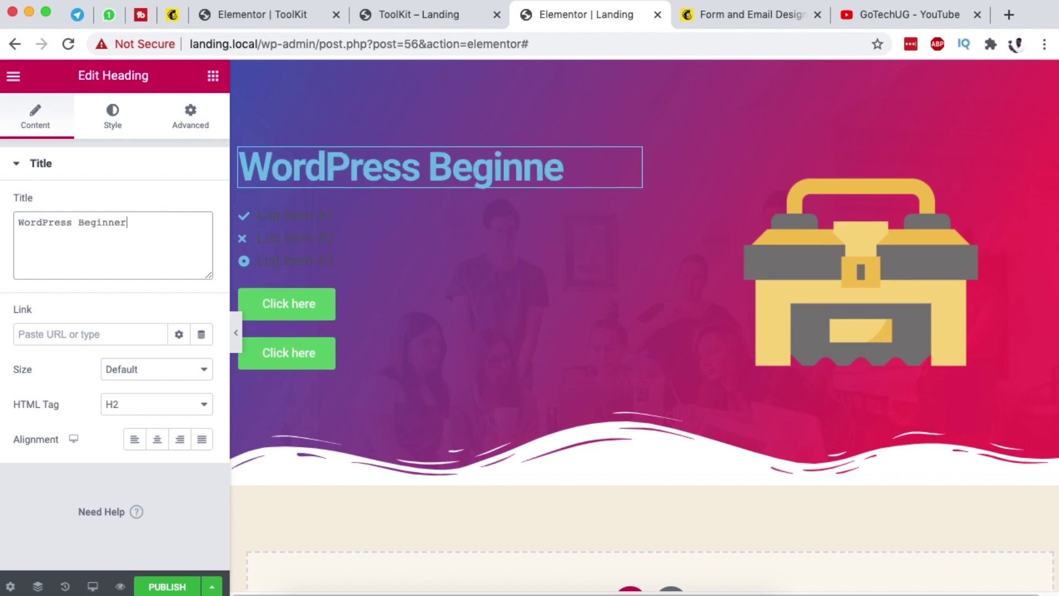
type(" Tool")
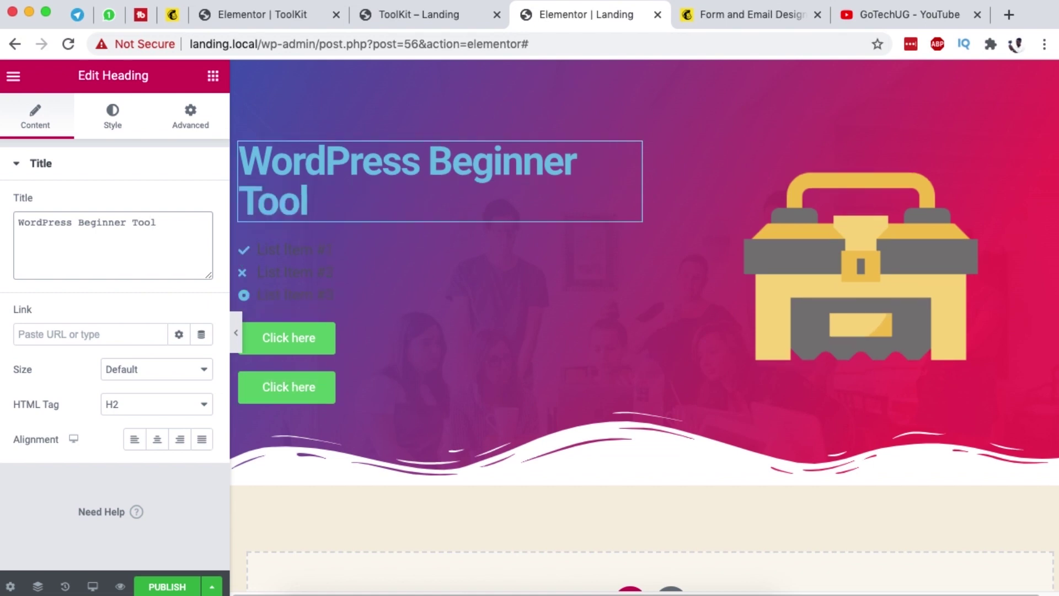
type("Kit")
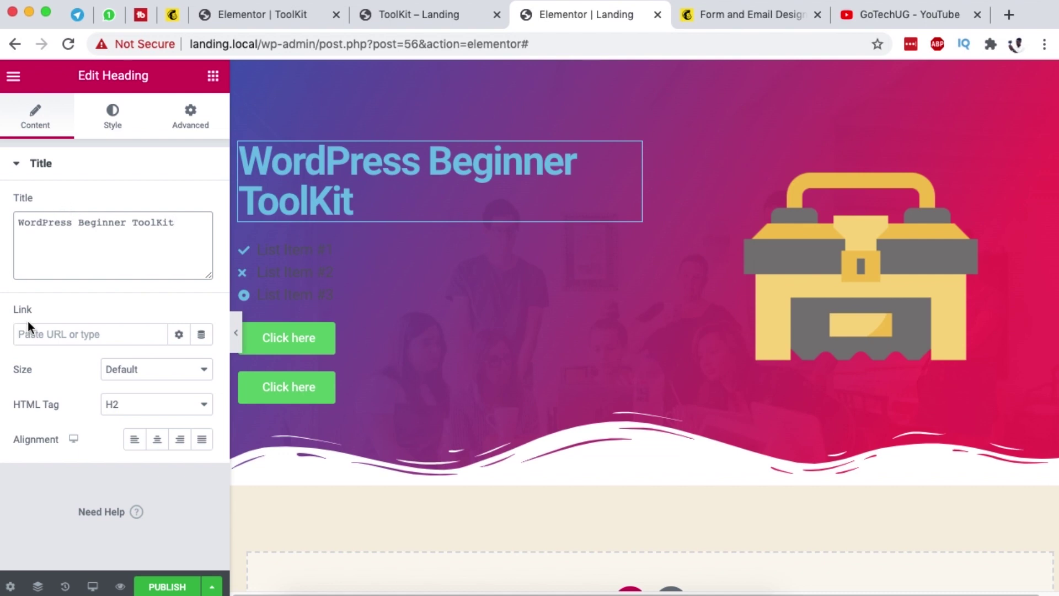
Set the hero heading's text color to white
left_click(114, 117)
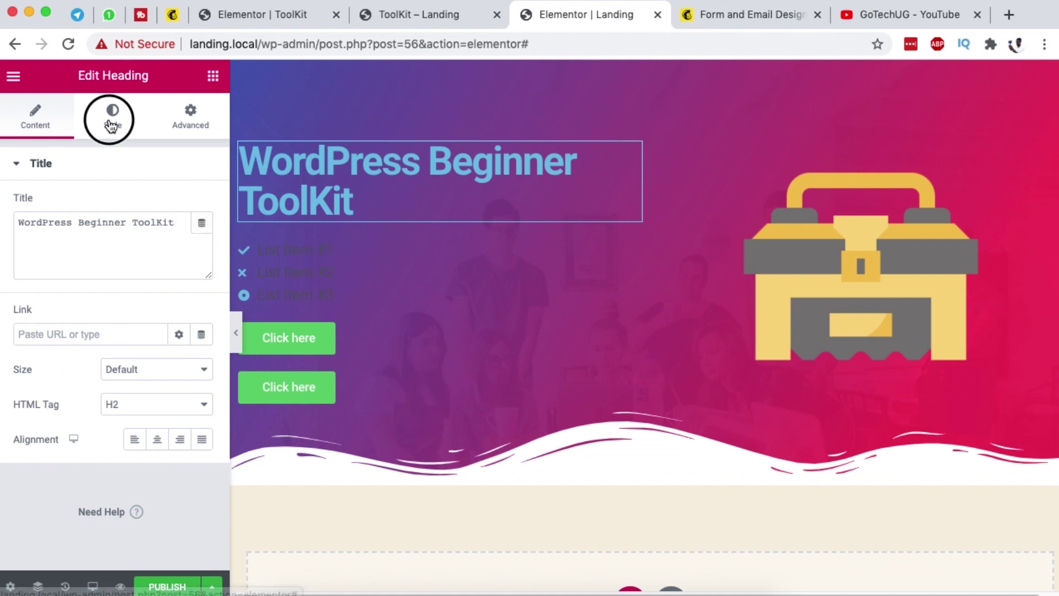
left_click(178, 205)
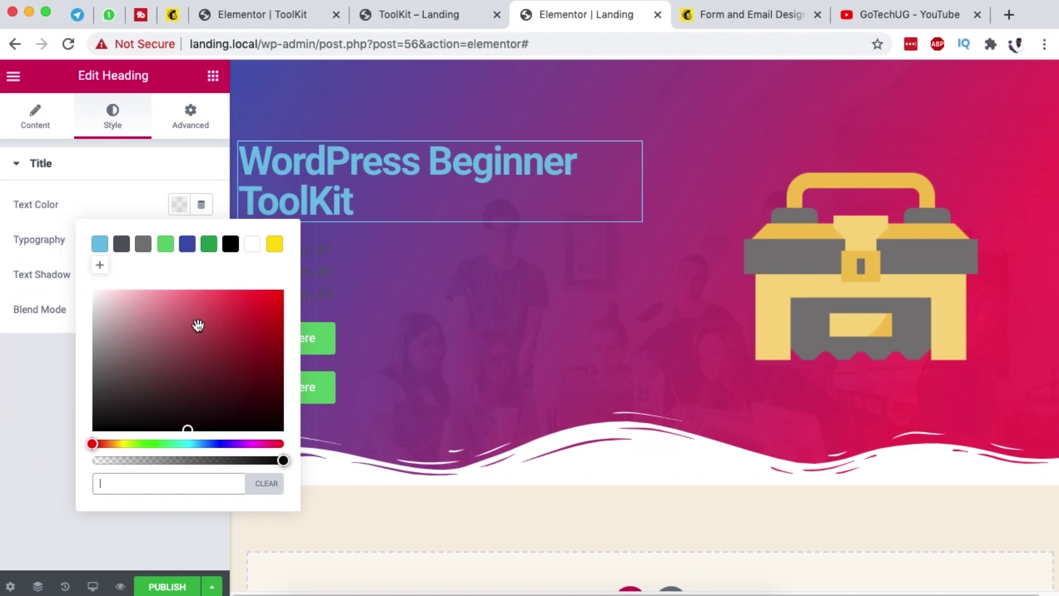
left_click(252, 243)
left_click(83, 163)
left_click(60, 163)
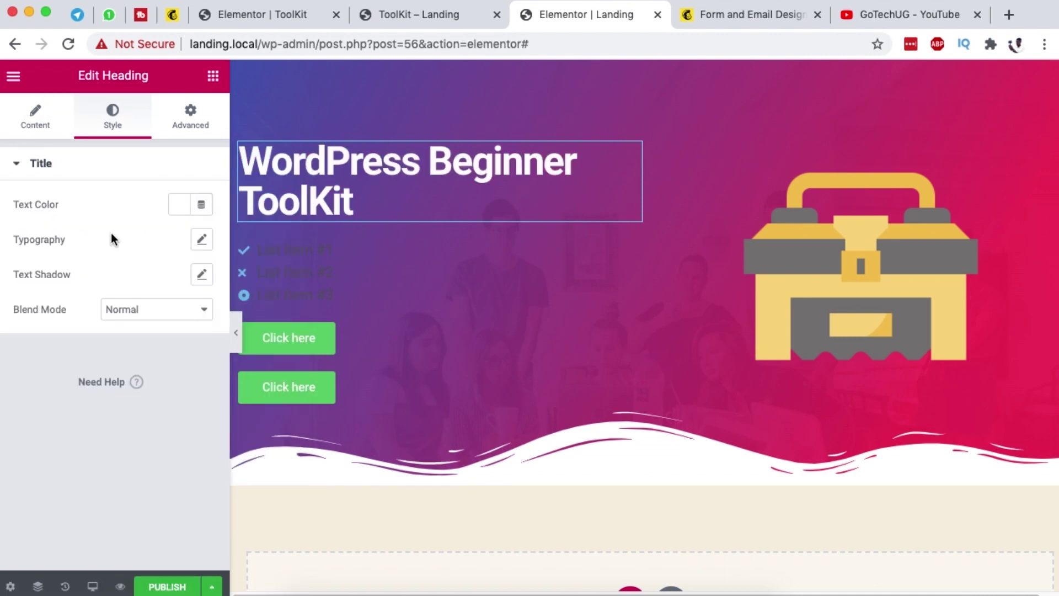
Set the hero heading's font family to PT Sans
left_click(200, 241)
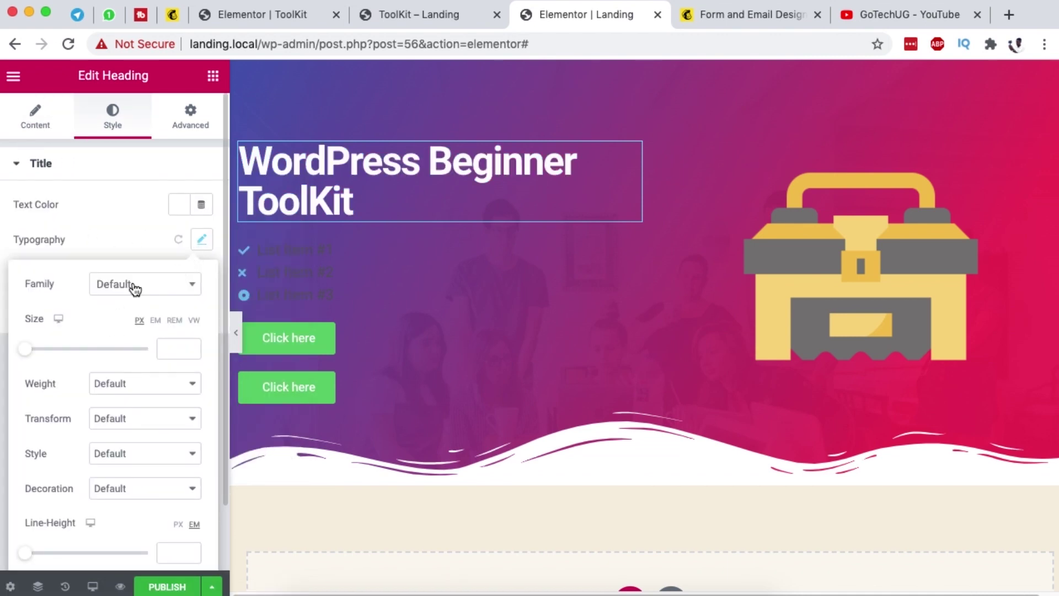
left_click(189, 288)
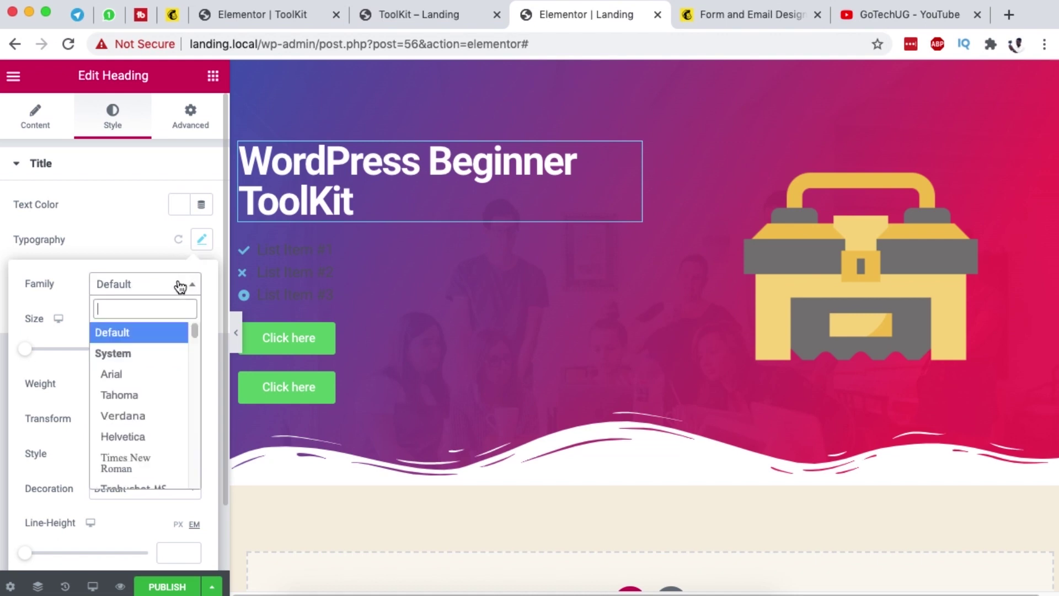
type("pt sa")
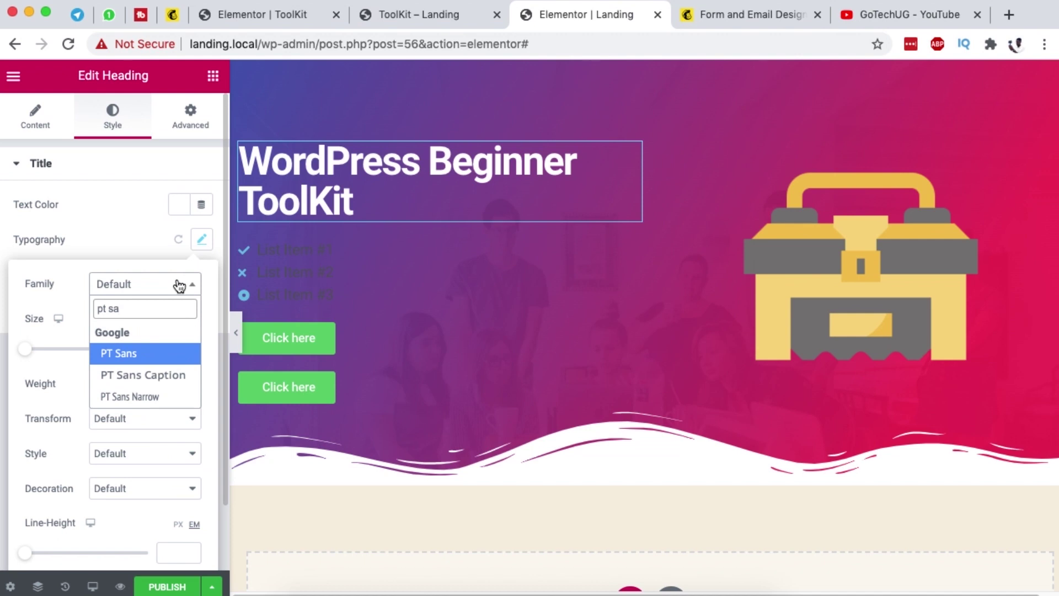
left_click(141, 352)
Increase the hero heading's font size to 64 px, comparing it with the finished toolkit page
left_click(33, 353)
left_click_drag(33, 353, 65, 356)
left_click(393, 19)
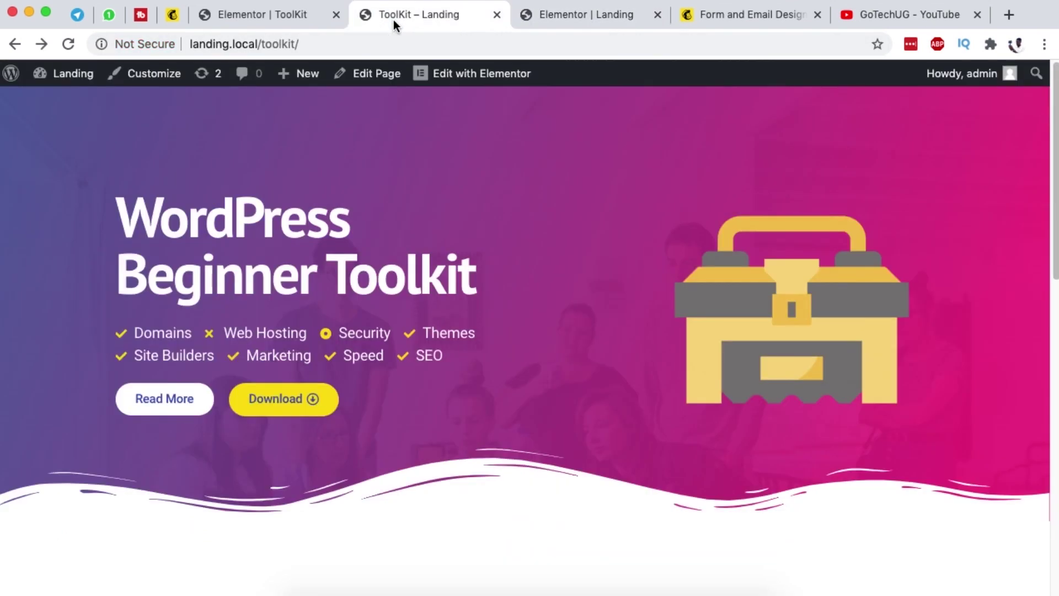
left_click(615, 15)
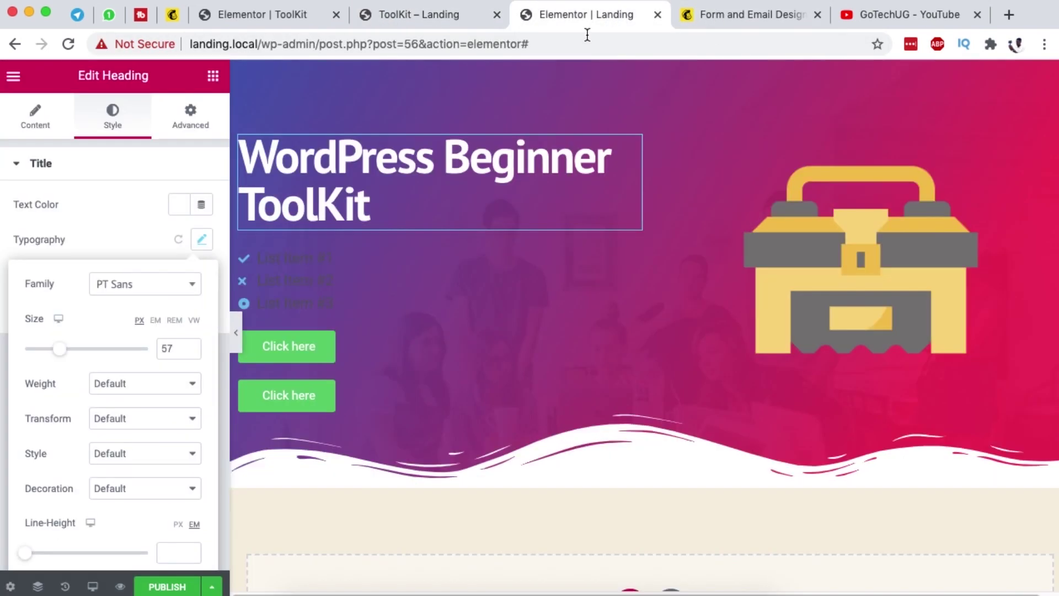
mouse_move(66, 356)
left_mouse_down()
mouse_move(83, 356)
mouse_move(70, 356)
left_mouse_up()
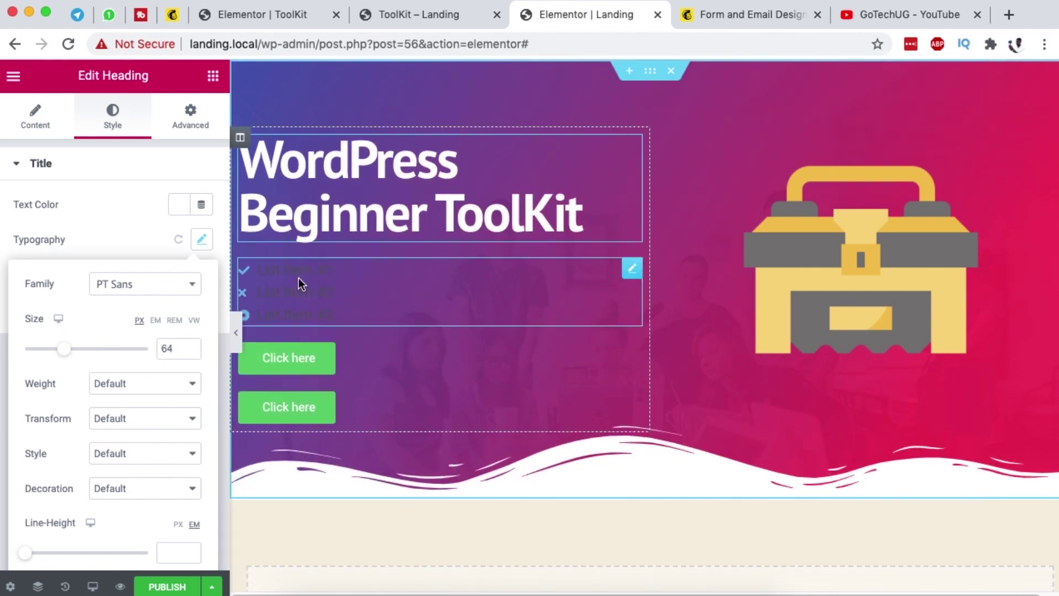
Check the list on the finished toolkit page and rename the hero icon list's first item as "Domains"
left_click(632, 270)
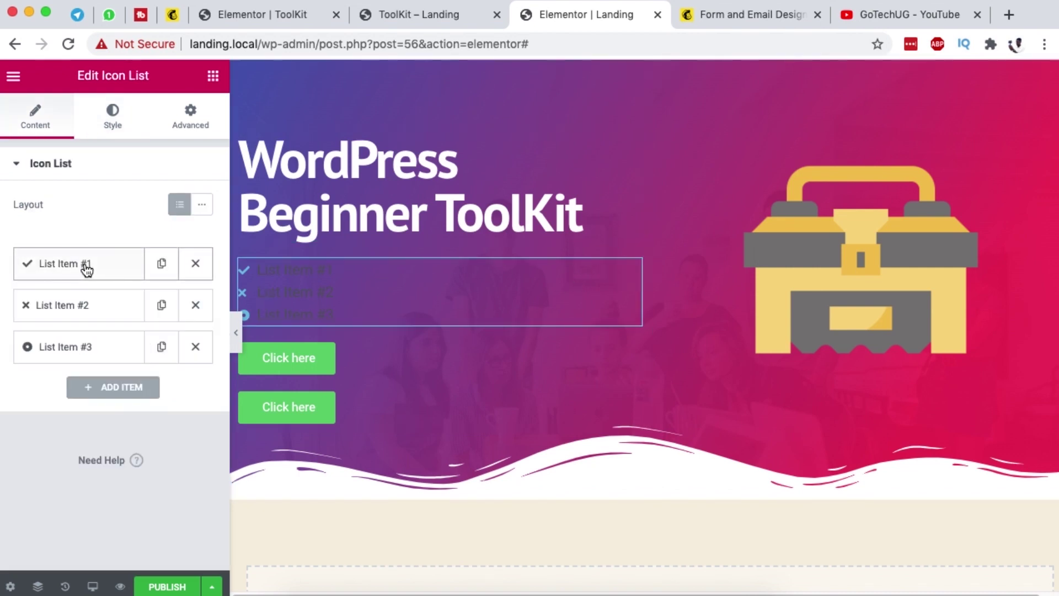
left_click(398, 16)
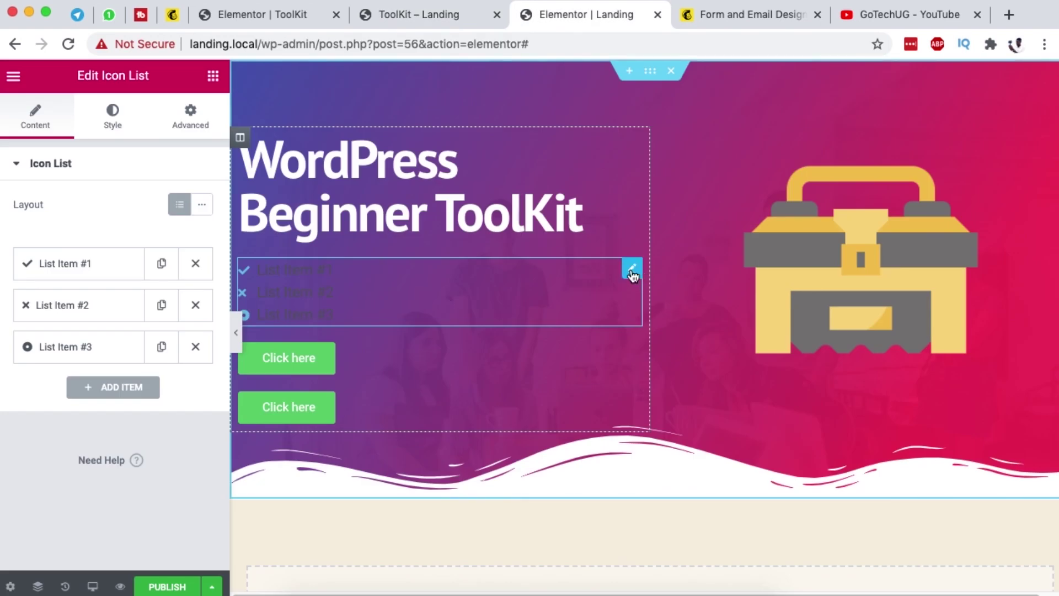
left_click(114, 264)
triple_click(74, 321)
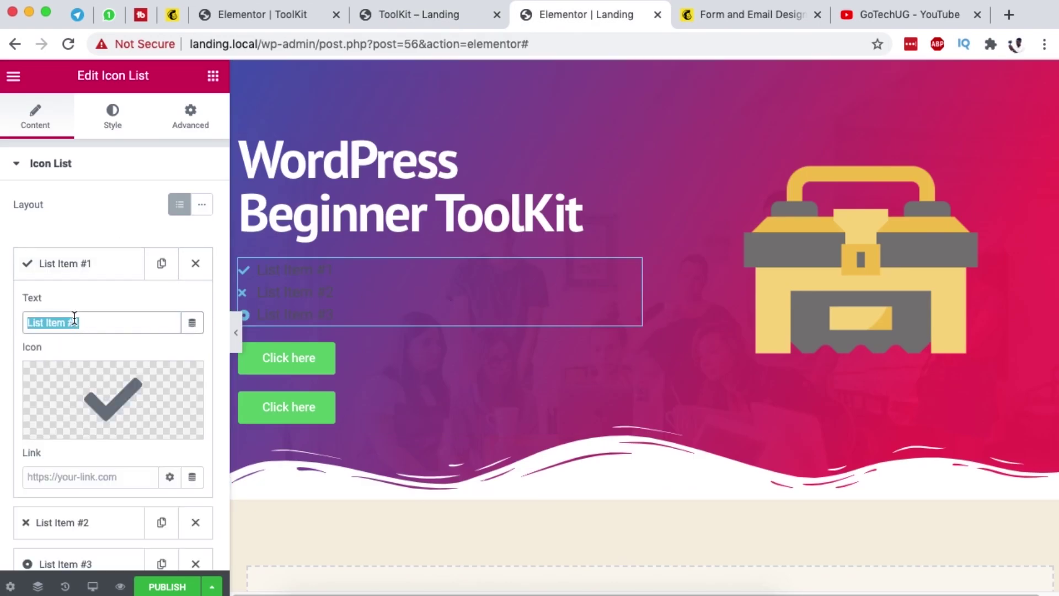
type("Domains")
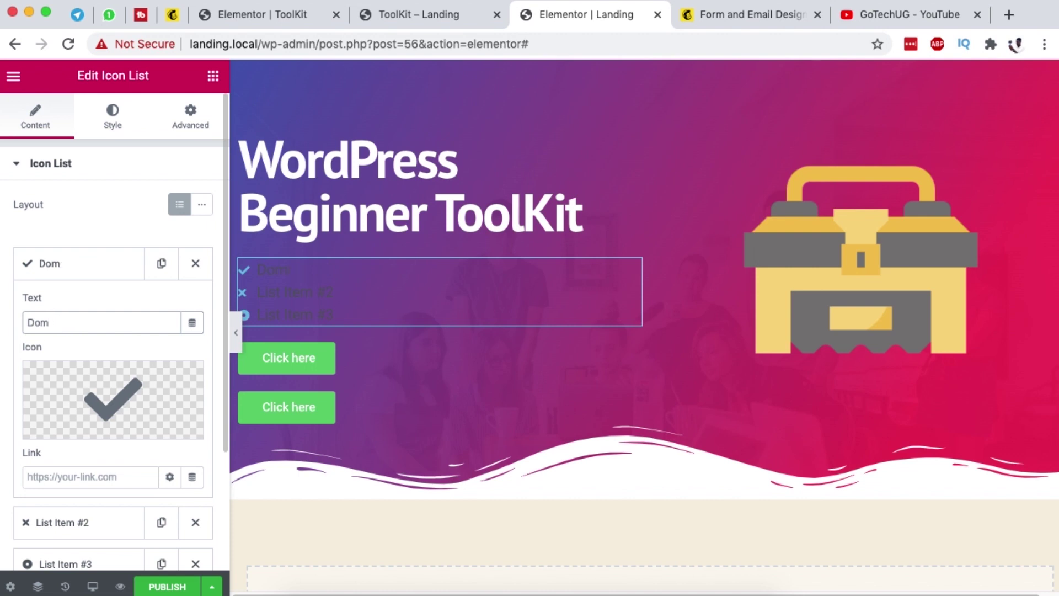
left_click(114, 273)
Change the text of the icon list's second item to "Site Builders"
left_click(94, 306)
left_click(84, 362)
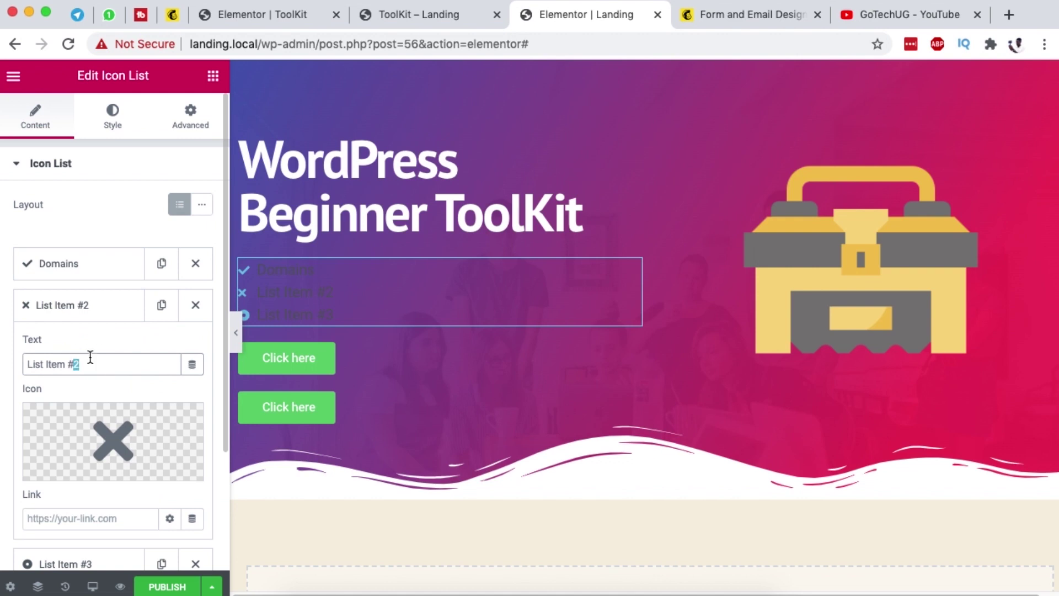
triple_click(89, 363)
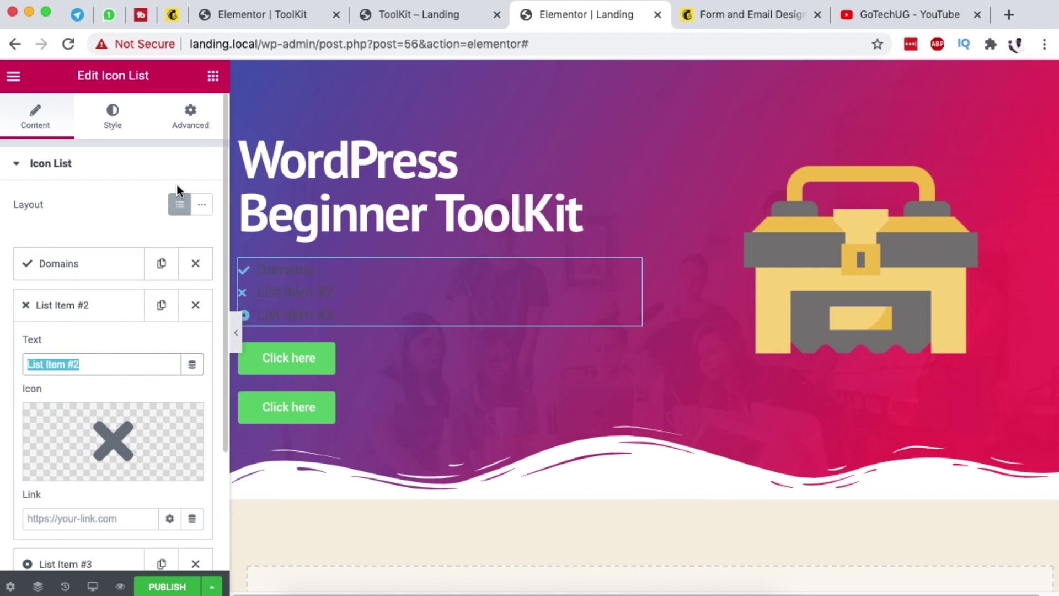
type("Site Builders")
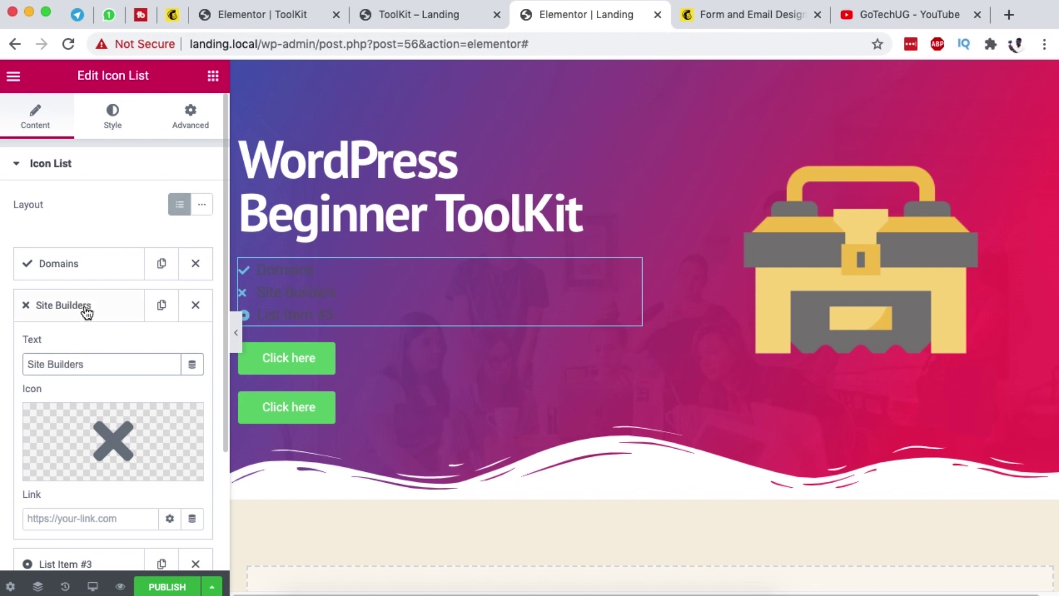
left_click(87, 312)
Change the text of the icon list's third item to "SEO"
left_click(85, 345)
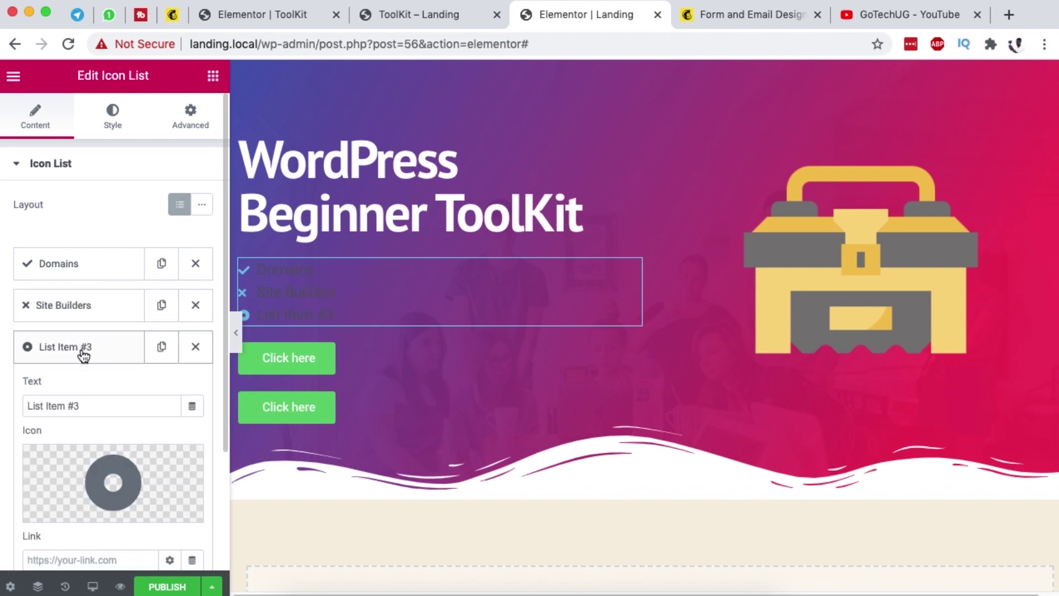
triple_click(69, 398)
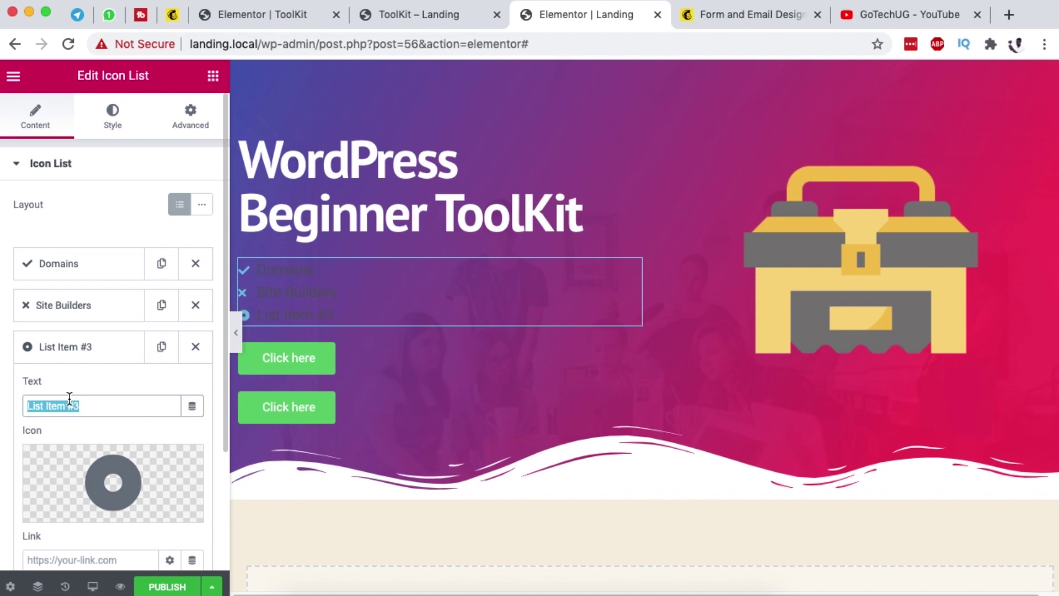
type("SEO")
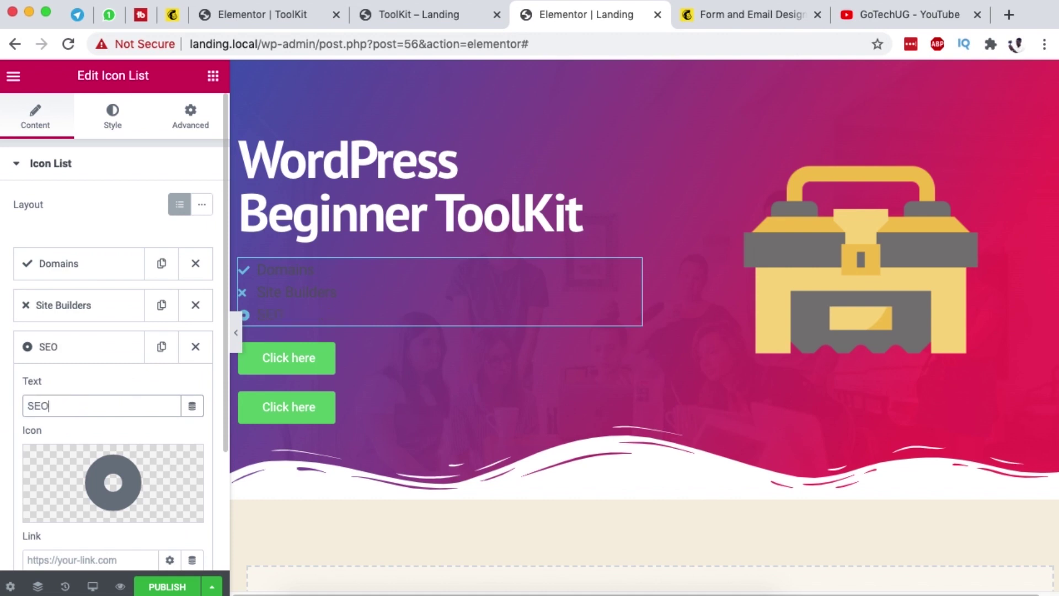
left_click(67, 359)
Add a fourth item to the icon list with the text "Marketing"
left_click(97, 386)
triple_click(76, 446)
type("Marketin")
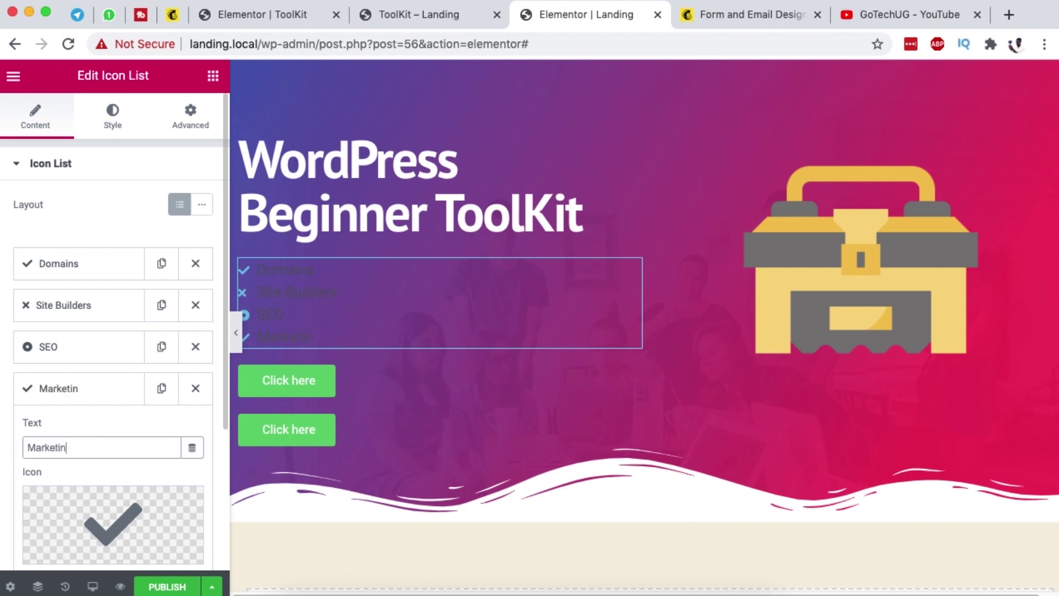
type("g")
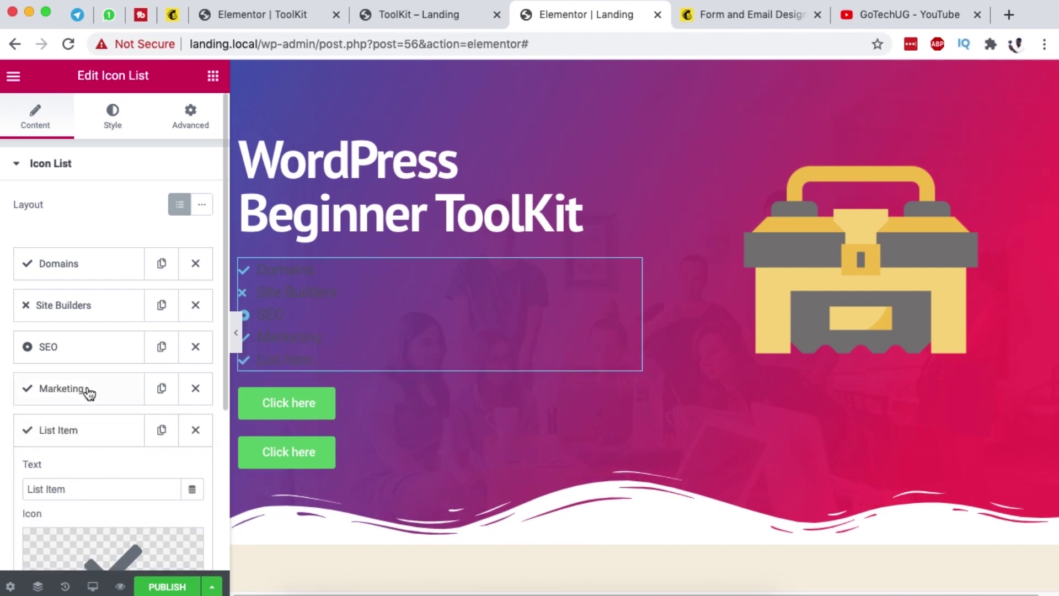
Add a fifth item to the icon list with the text "Web Hosting"
scroll(86, 395, "down", 2)
left_click(71, 387)
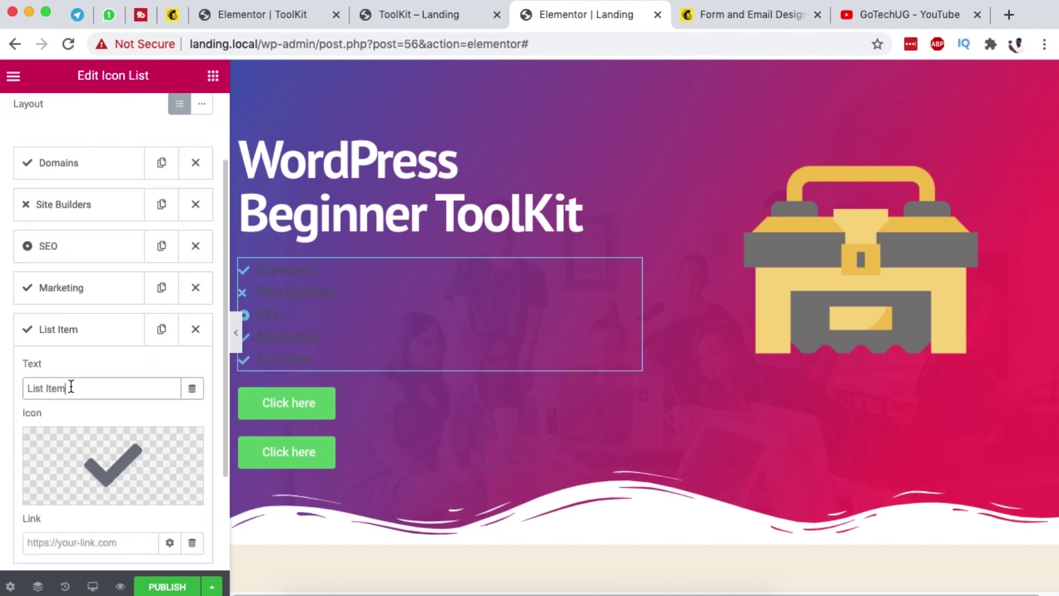
triple_click(71, 386)
type("Web Hosting")
left_click(86, 341)
Add a sixth item to the icon list with the text "Security"
left_click(88, 368)
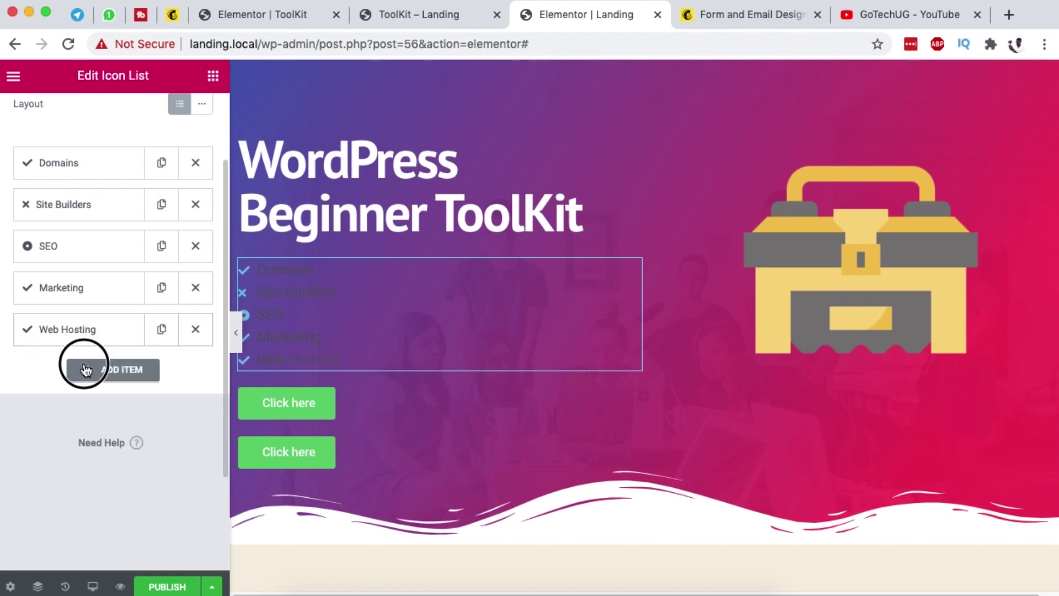
triple_click(61, 500)
type("Security")
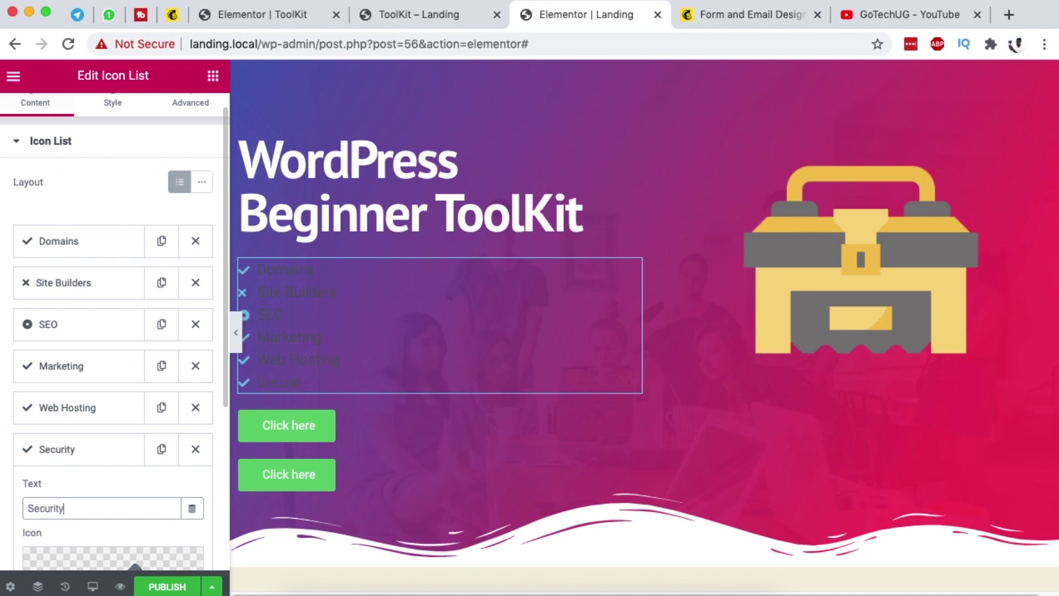
Search the icon library for a padlock and replace the Security item's check mark with the Lock icon
scroll(78, 331, "down", 1)
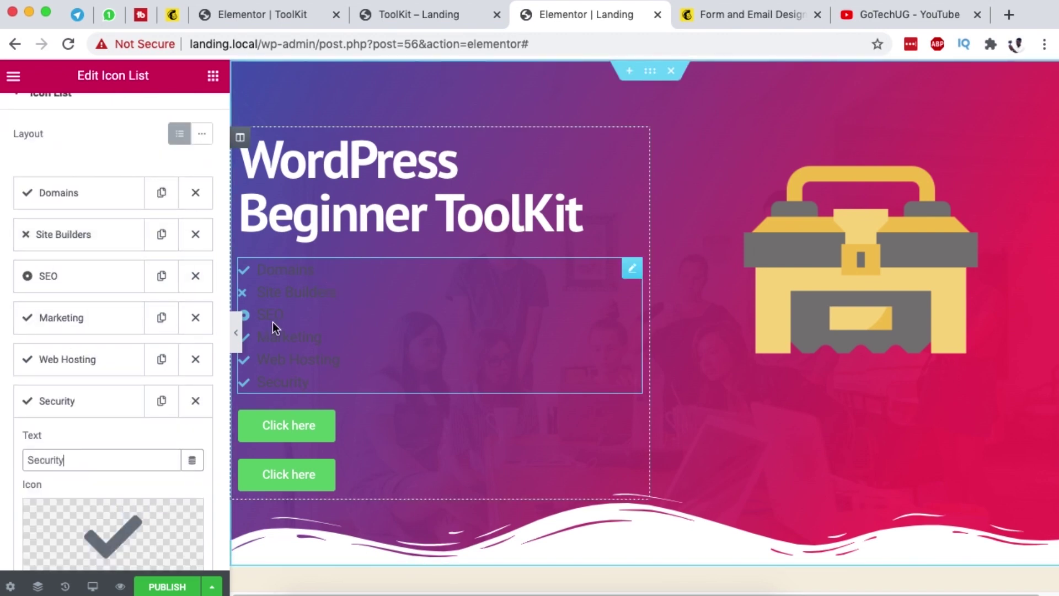
scroll(90, 296, "down", 2)
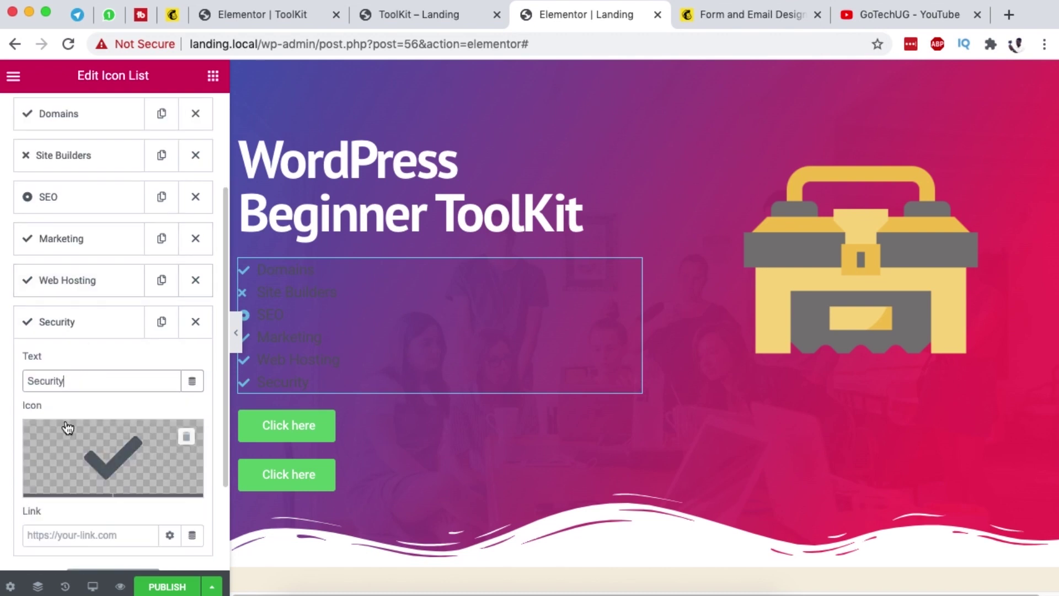
left_click(83, 438)
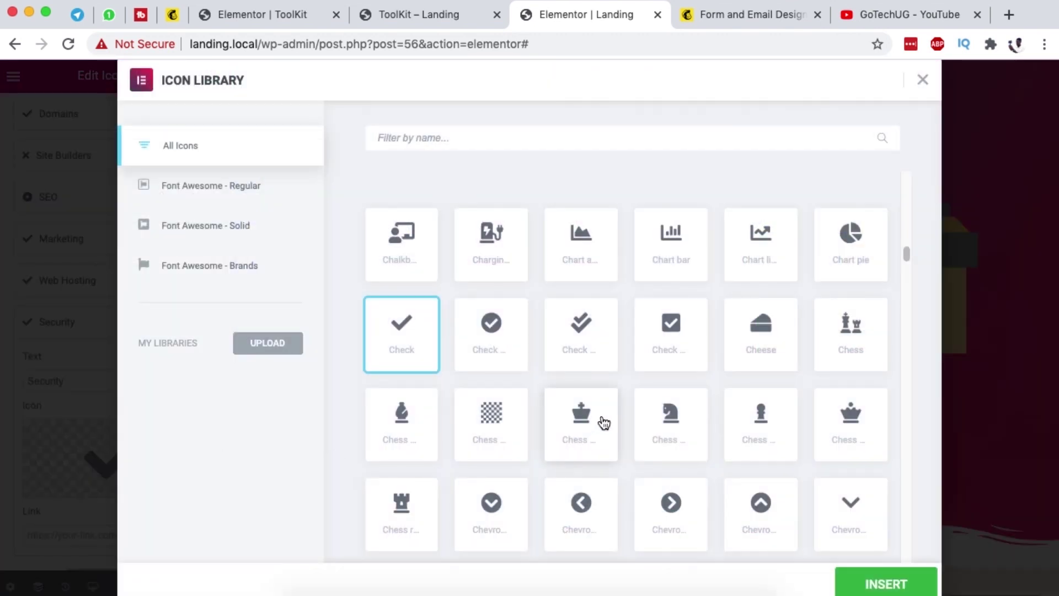
type("se")
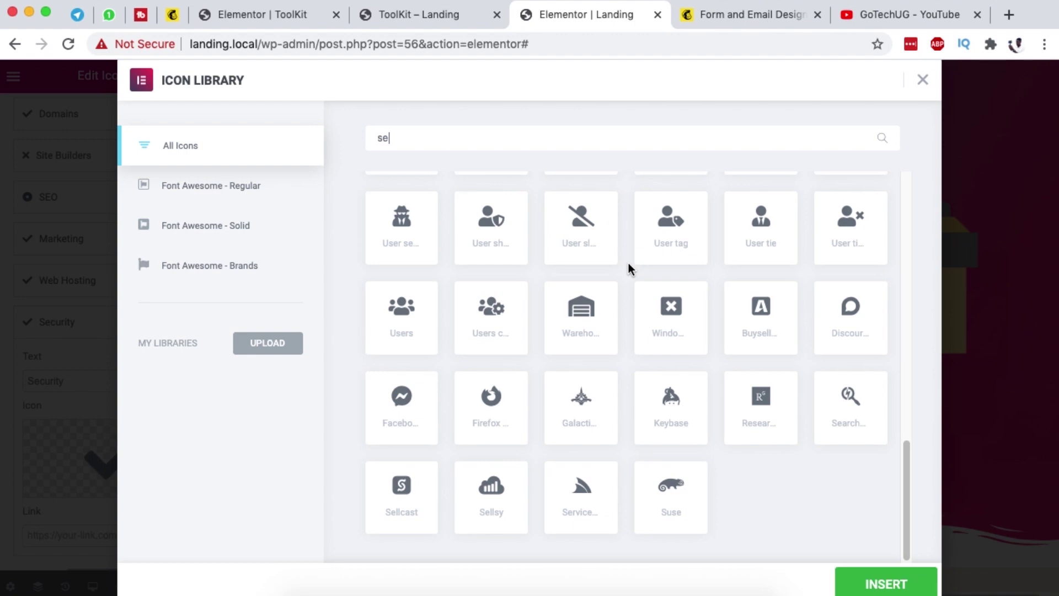
key("BackSpace")
key("BackSpace")
type("pa")
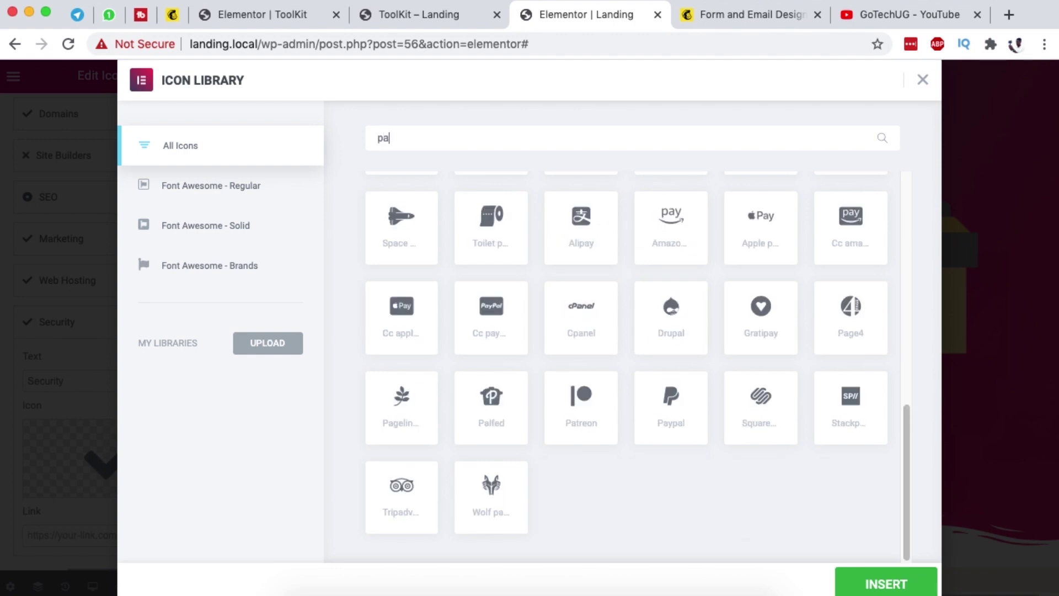
type("d")
key("BackSpace")
key("BackSpace")
key("BackSpace")
type("loc")
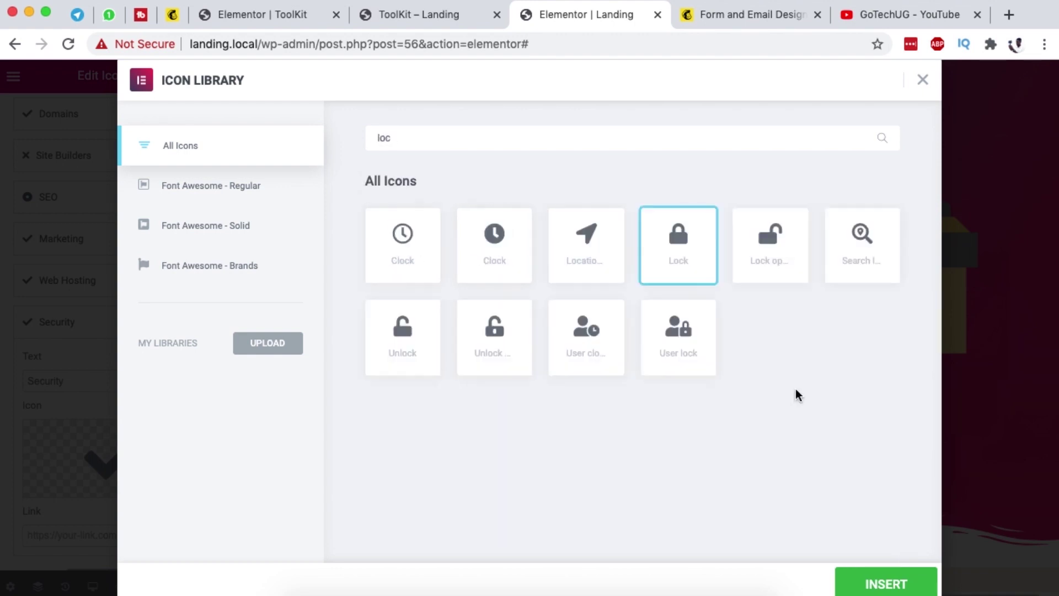
left_click(861, 579)
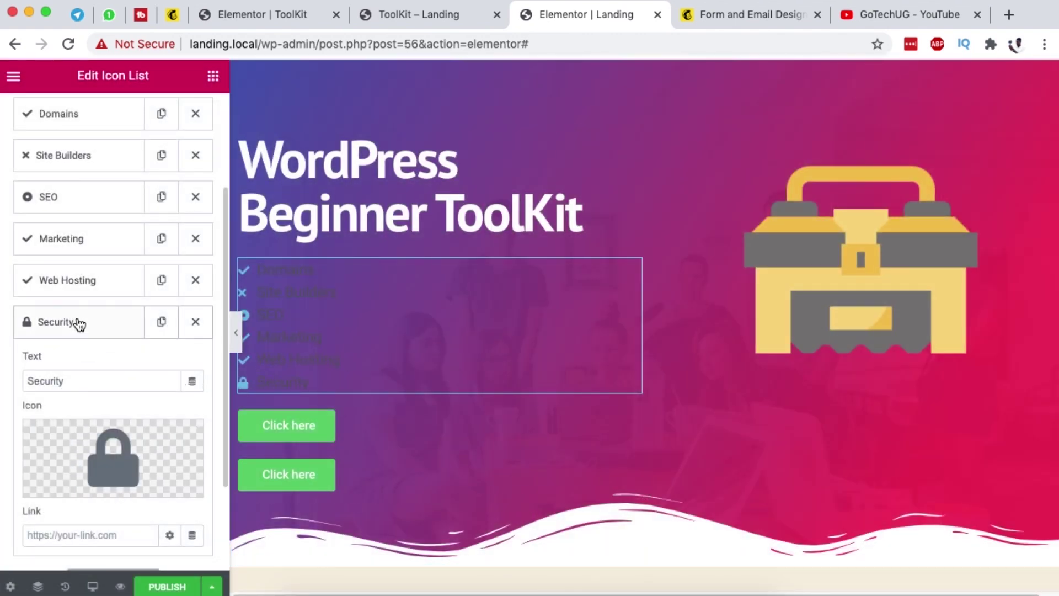
Search the icon library for "host" and replace the Web Hosting item's check mark with the Ioxhost icon
left_click(84, 280)
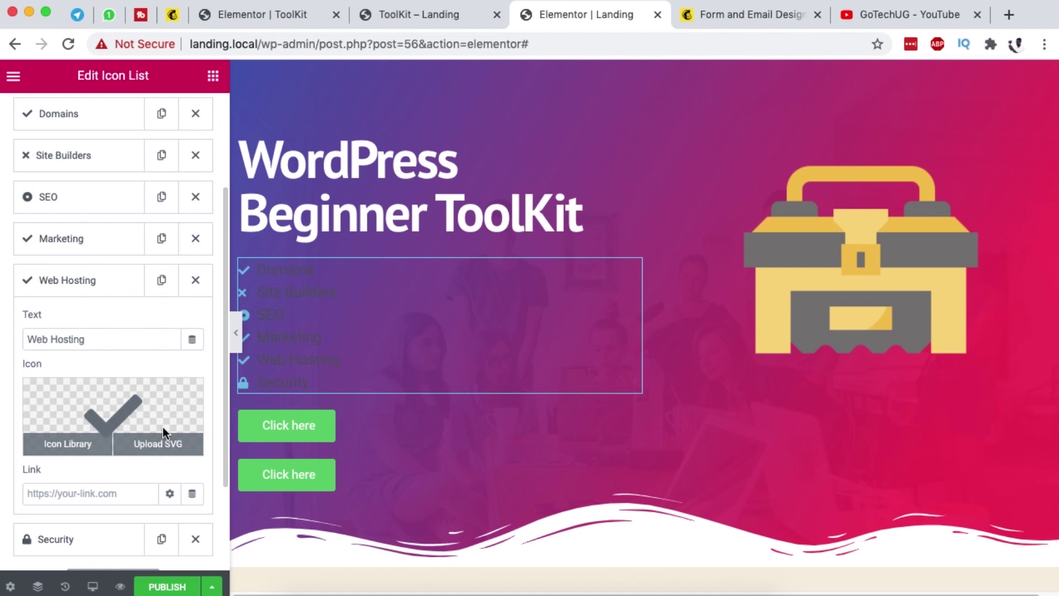
left_click(164, 427)
type("web")
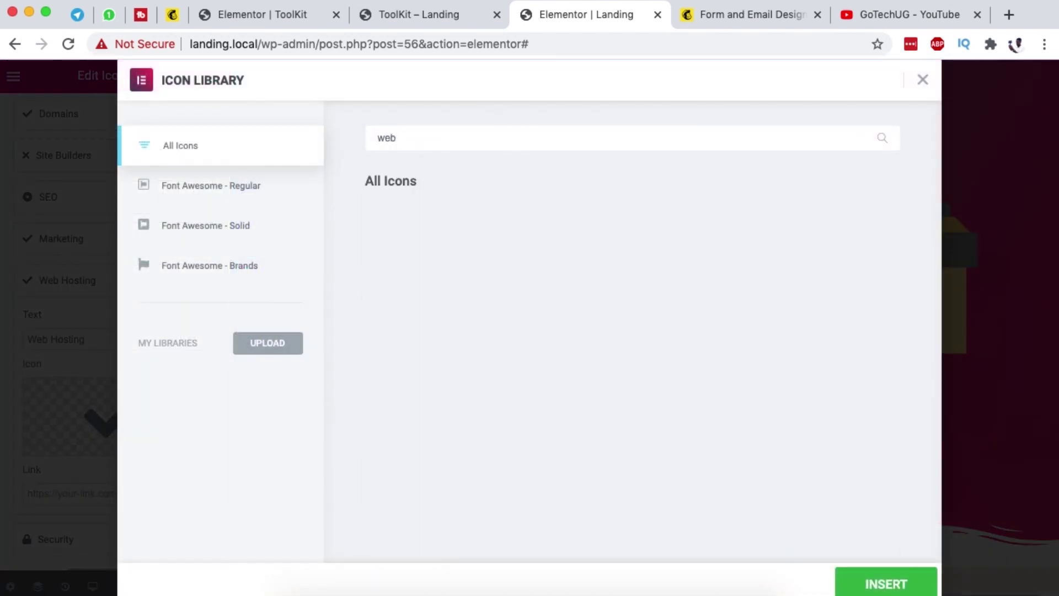
key("BackSpace")
key("BackSpace")
key("BackSpace")
type("host")
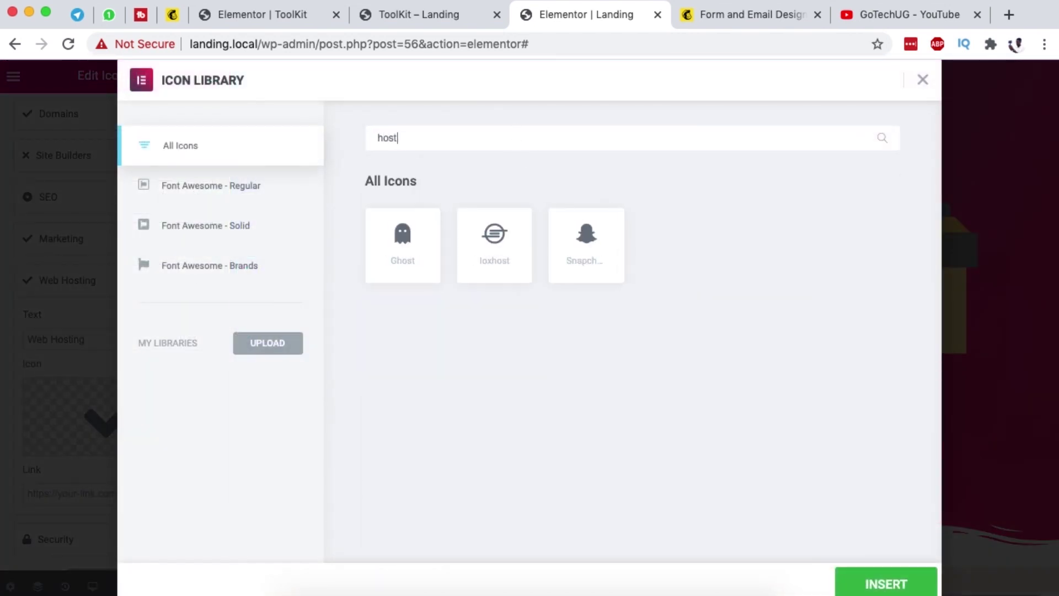
left_click(495, 245)
left_click(878, 584)
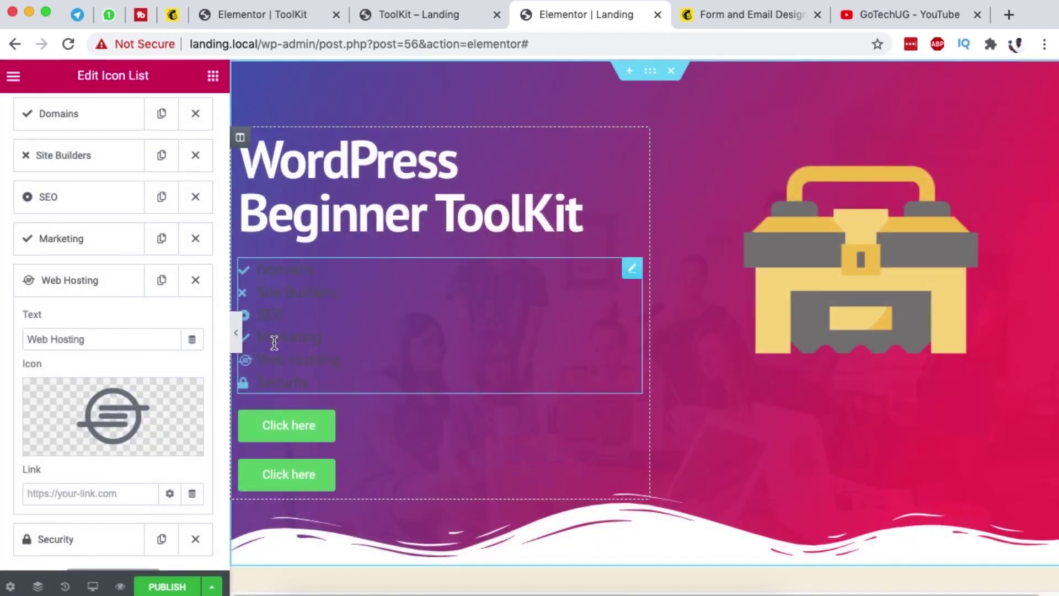
Switch the icon list to the inline layout and open its style settings
scroll(80, 320, "up", 5)
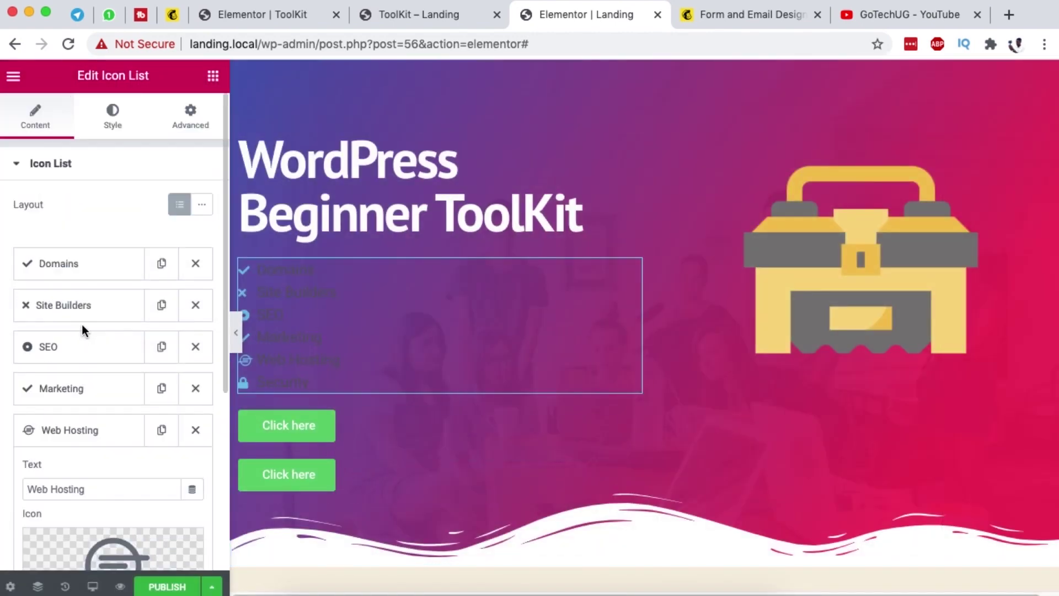
left_click(202, 205)
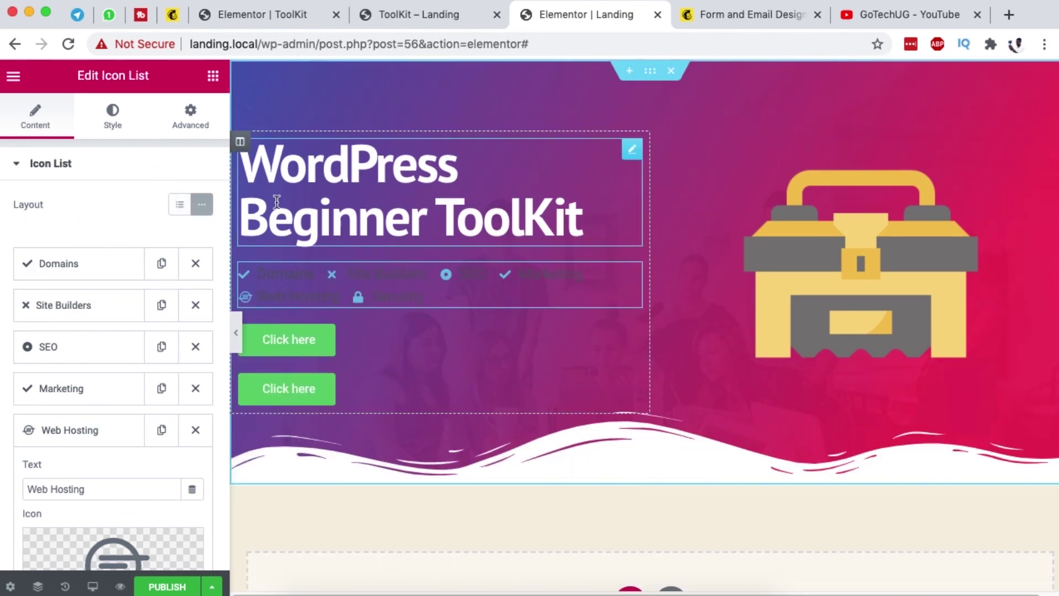
left_click(112, 115)
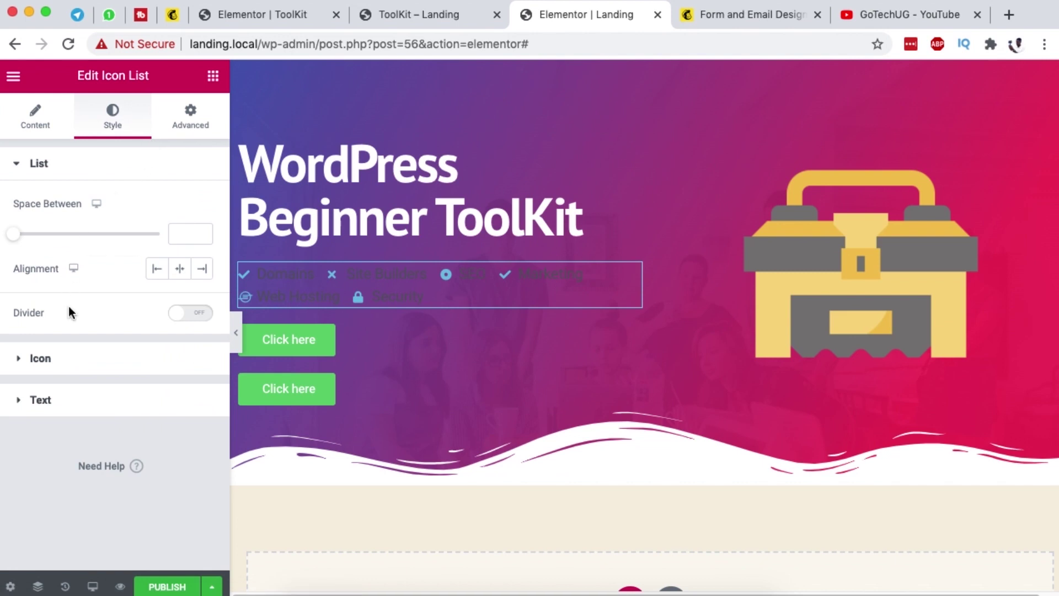
Set the icon color of the hero's icon list to yellow
left_click(48, 360)
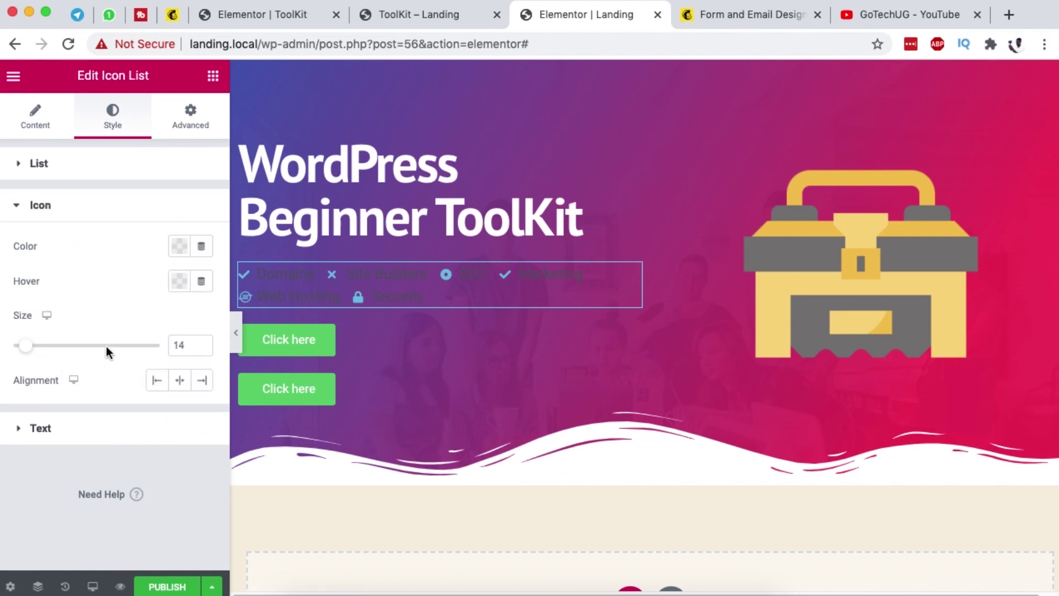
left_click(178, 249)
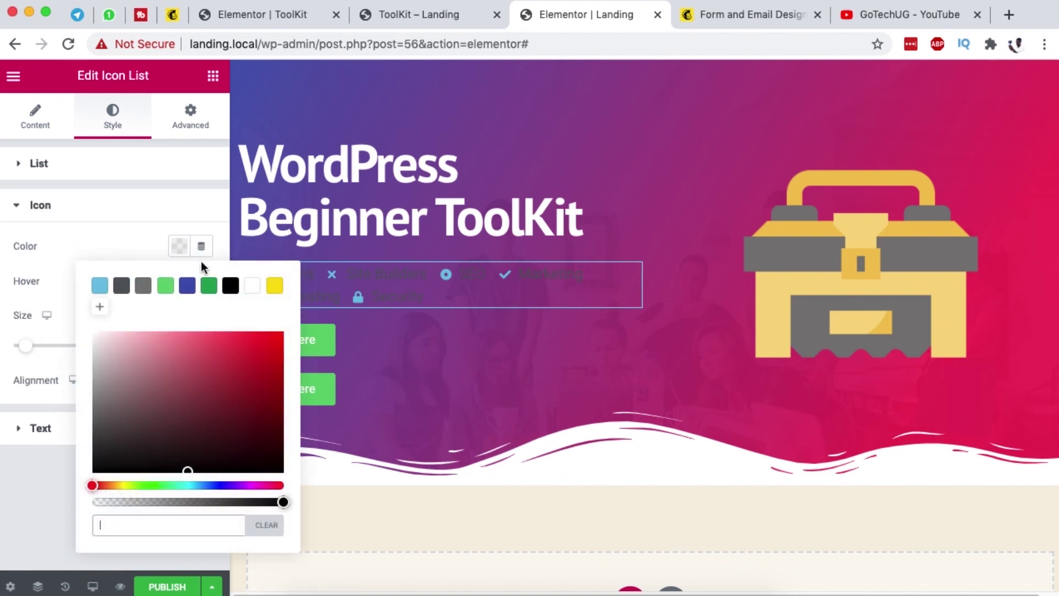
left_click(273, 285)
left_click(134, 218)
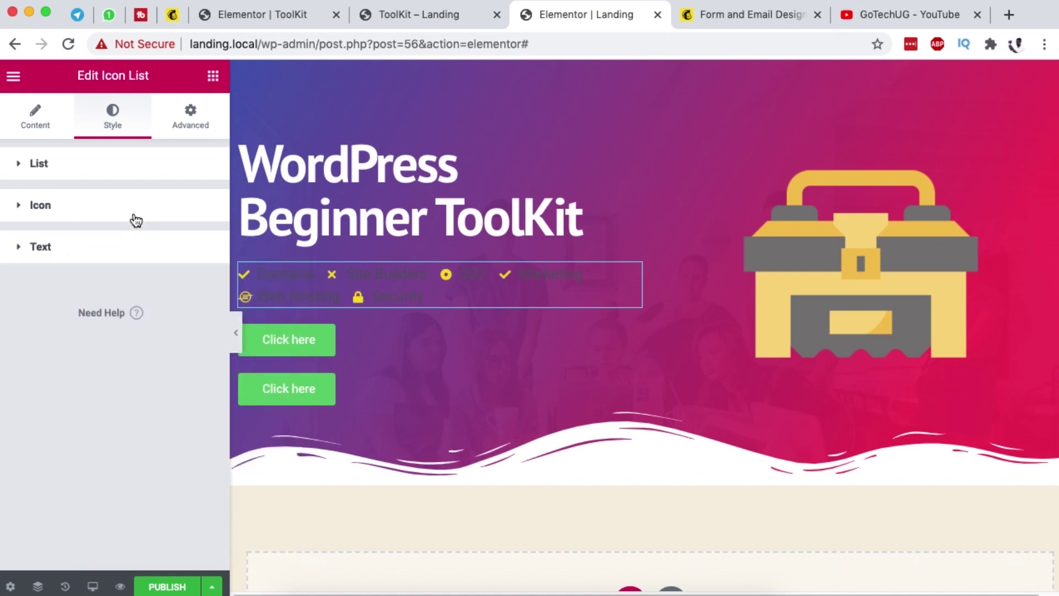
Set the icon list's text color to white (#FFFFFF)
left_click(96, 249)
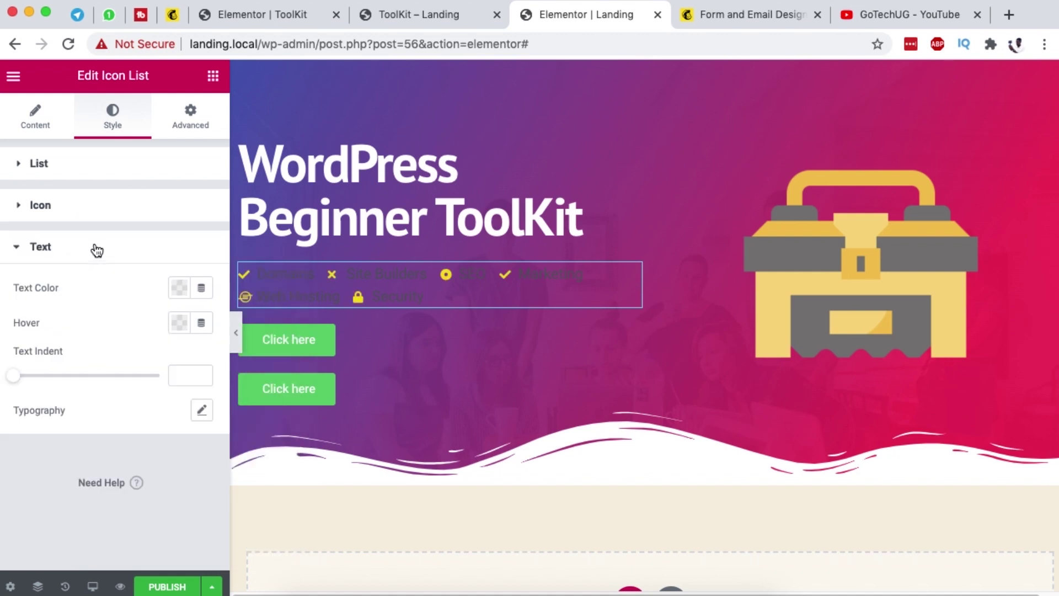
left_click(178, 289)
left_click(257, 330)
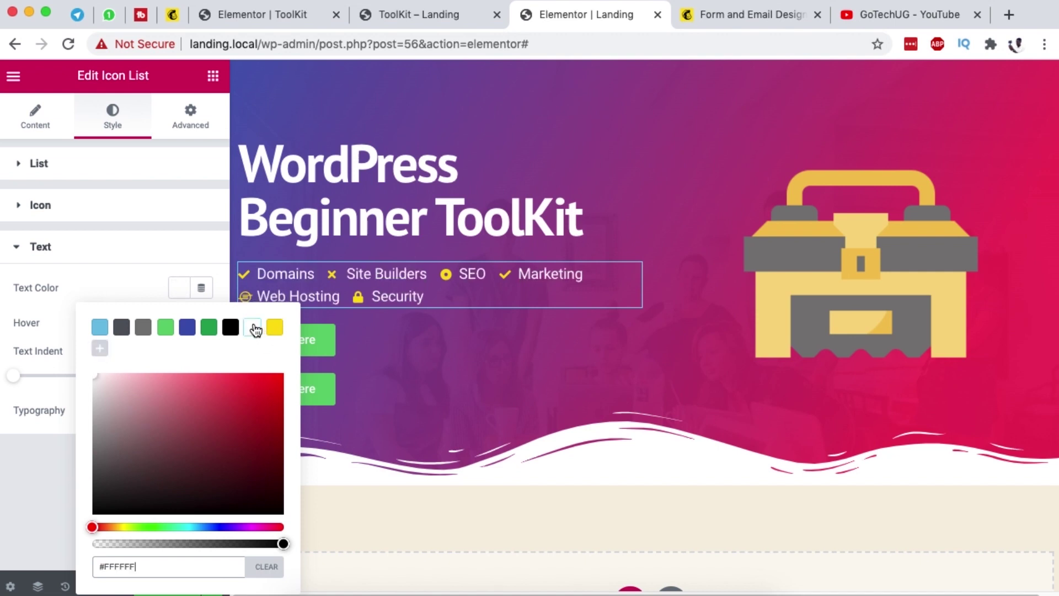
left_click(90, 276)
Examine the hero buttons on the finished ToolKit page for comparison with the new landing page
left_click(395, 15)
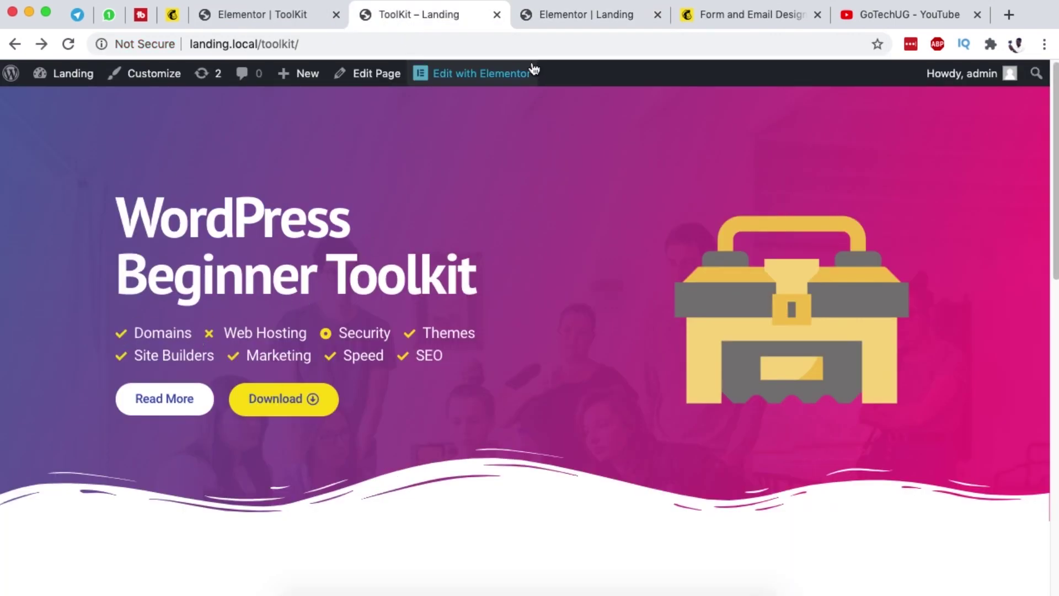
left_click(555, 16)
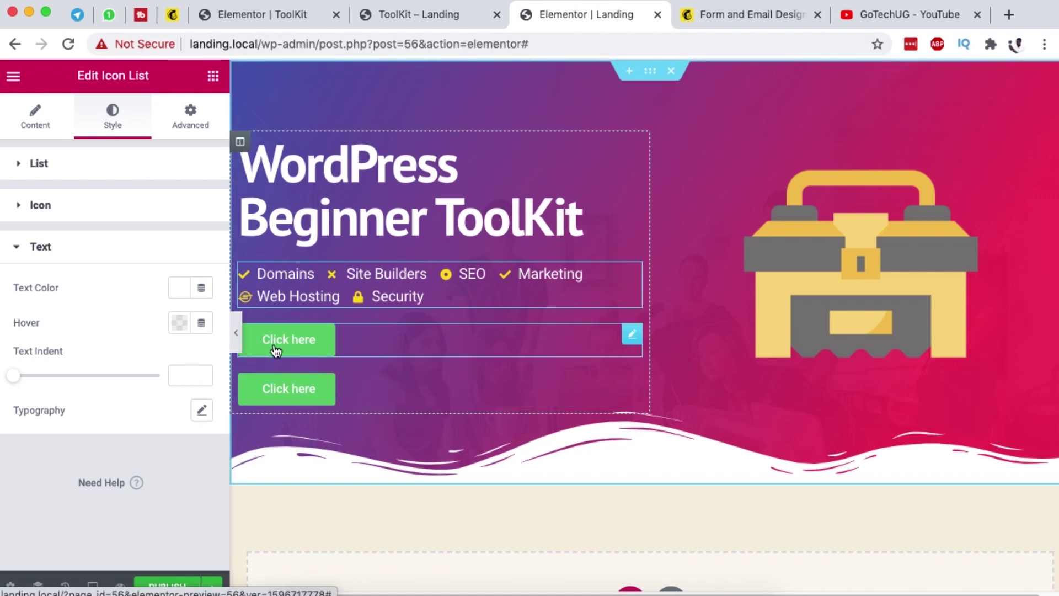
left_click(428, 15)
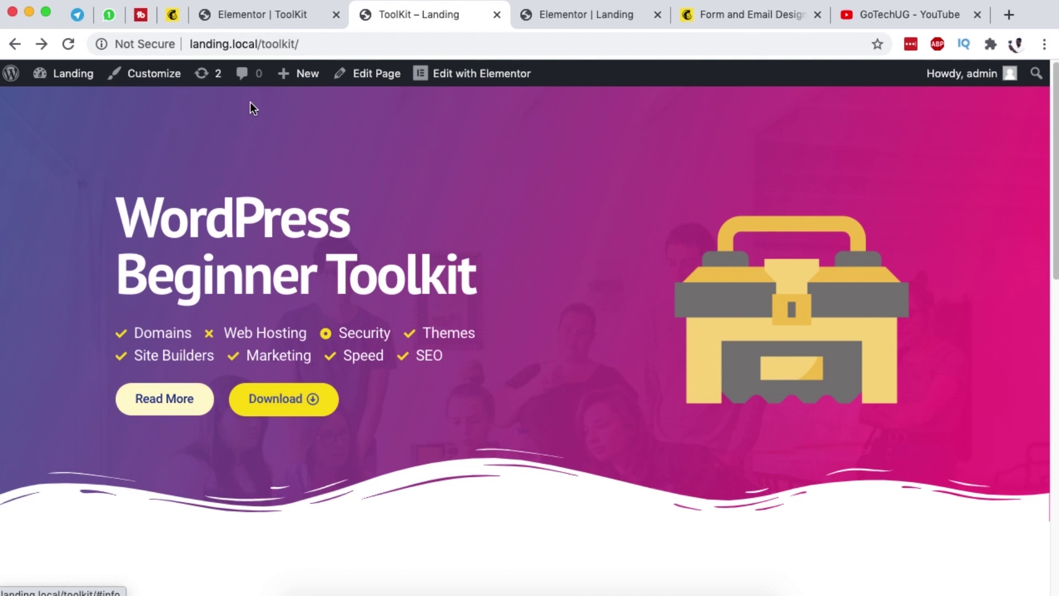
left_click(253, 21)
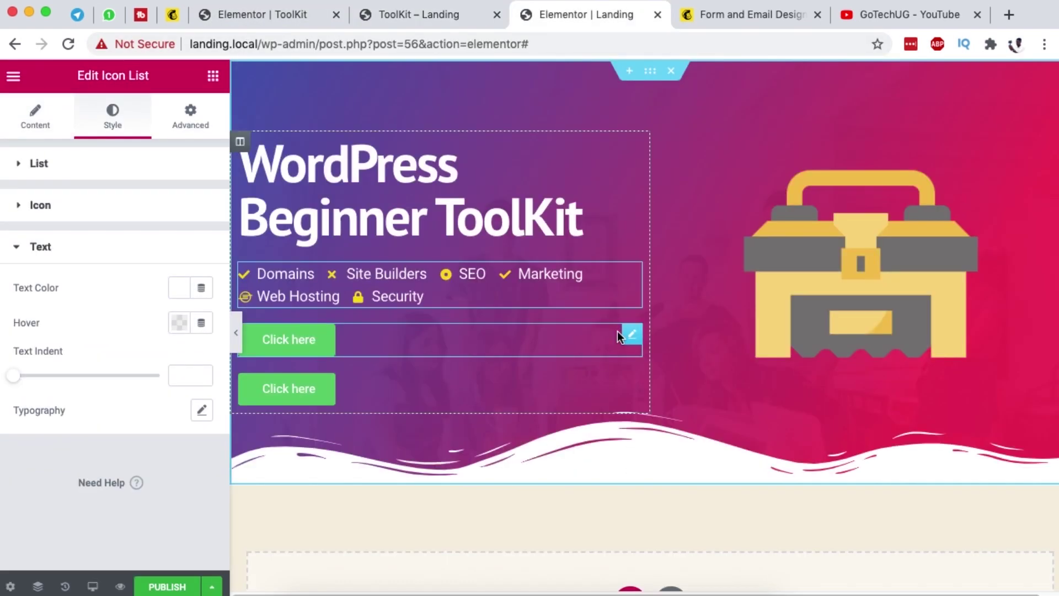
left_click_drag(632, 334, 706, 411)
left_click(129, 130)
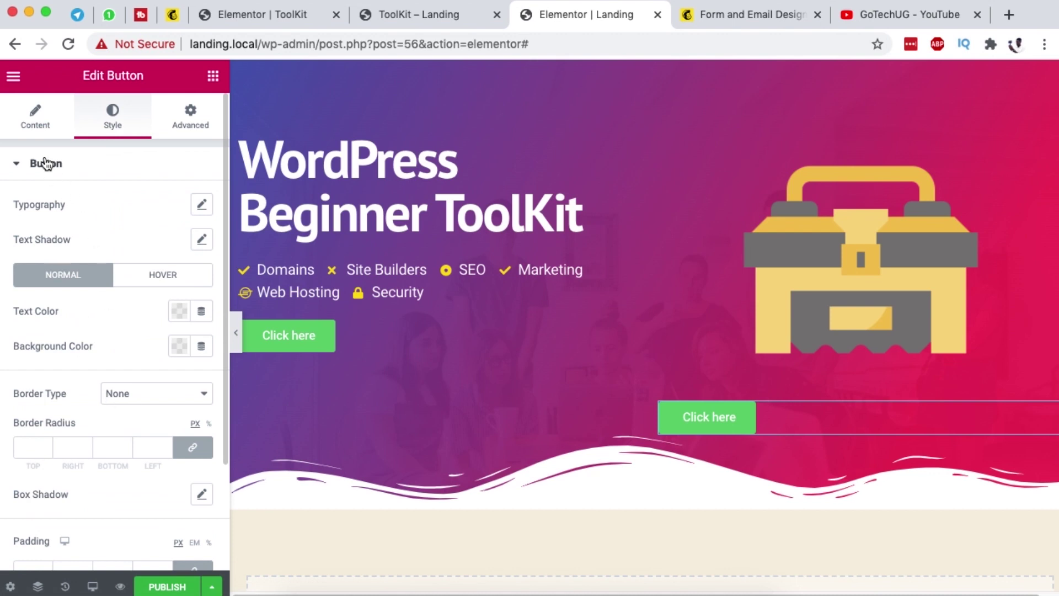
left_click(35, 124)
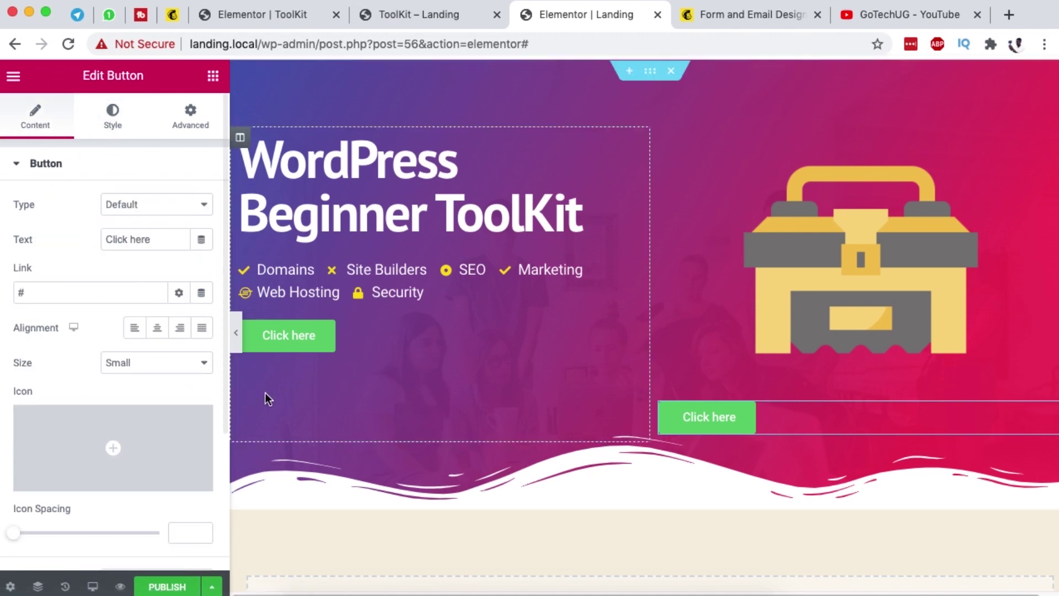
scroll(947, 472, "right", 2)
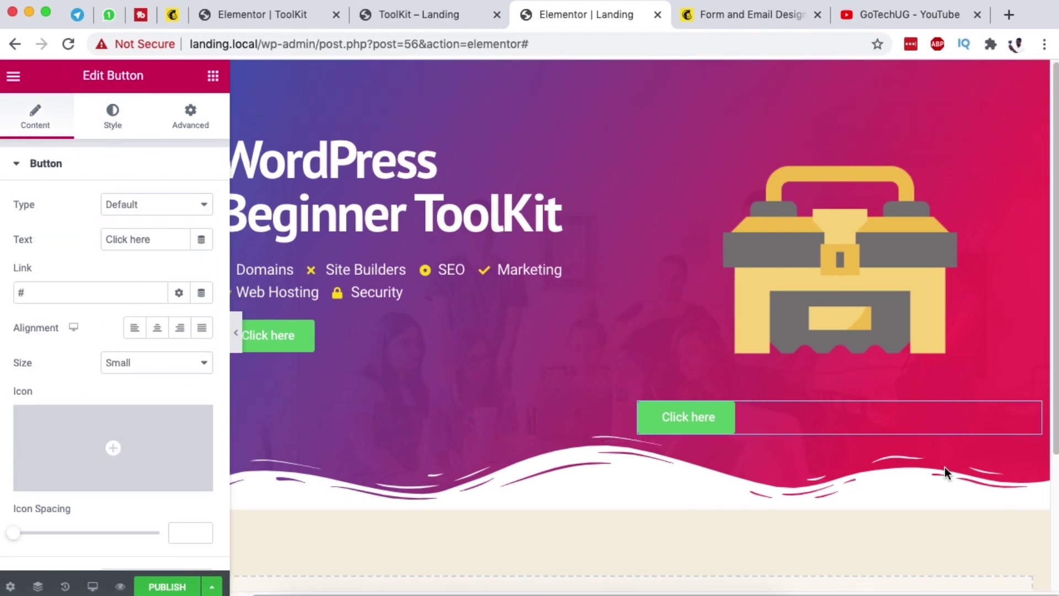
left_click_drag(1031, 414, 426, 361)
Change the text of the first hero button to "Read More"
left_click(610, 333)
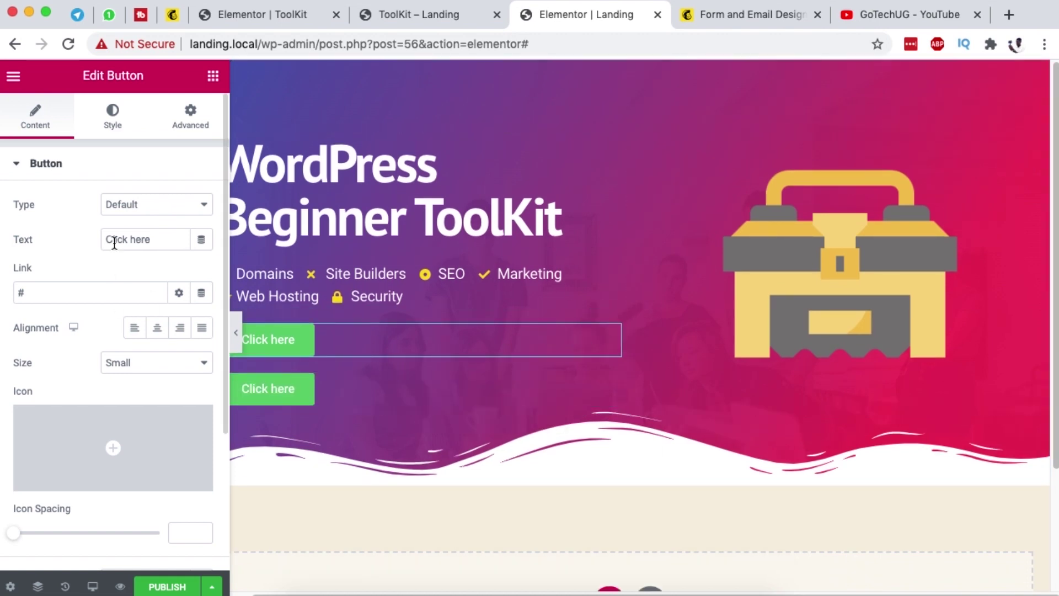
triple_click(133, 239)
type("Read Mo")
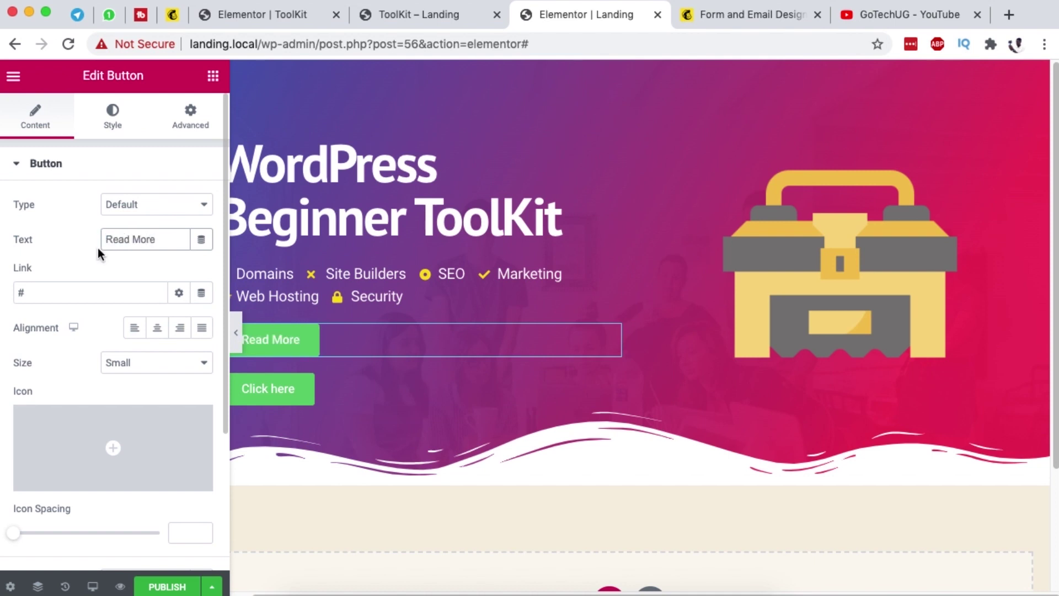
Set the Read More button's normal text color to the dark blue palette color
left_click(121, 120)
scroll(116, 320, "down", 2)
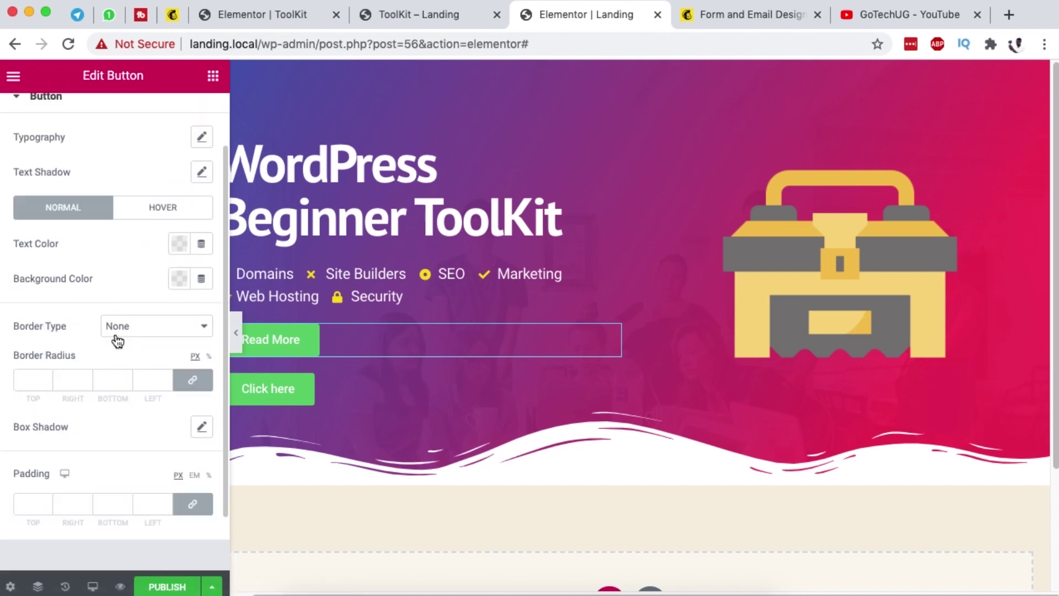
left_click(179, 244)
left_click(187, 282)
left_click(104, 244)
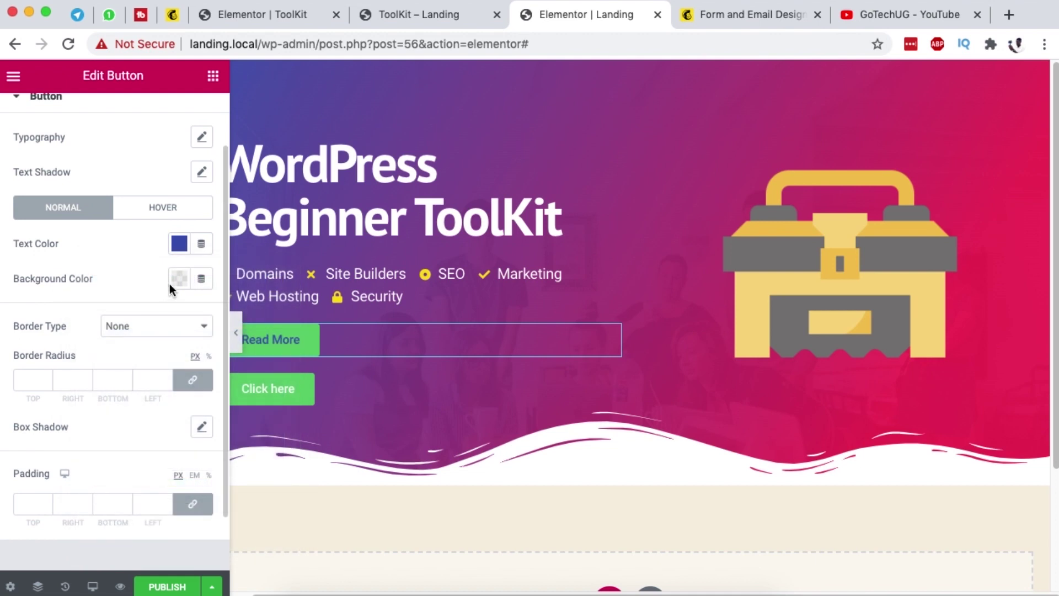
Try yellow as the Read More button's normal background color and settle on white (#FFFFFF)
left_click(179, 278)
left_click(276, 319)
left_click(68, 273)
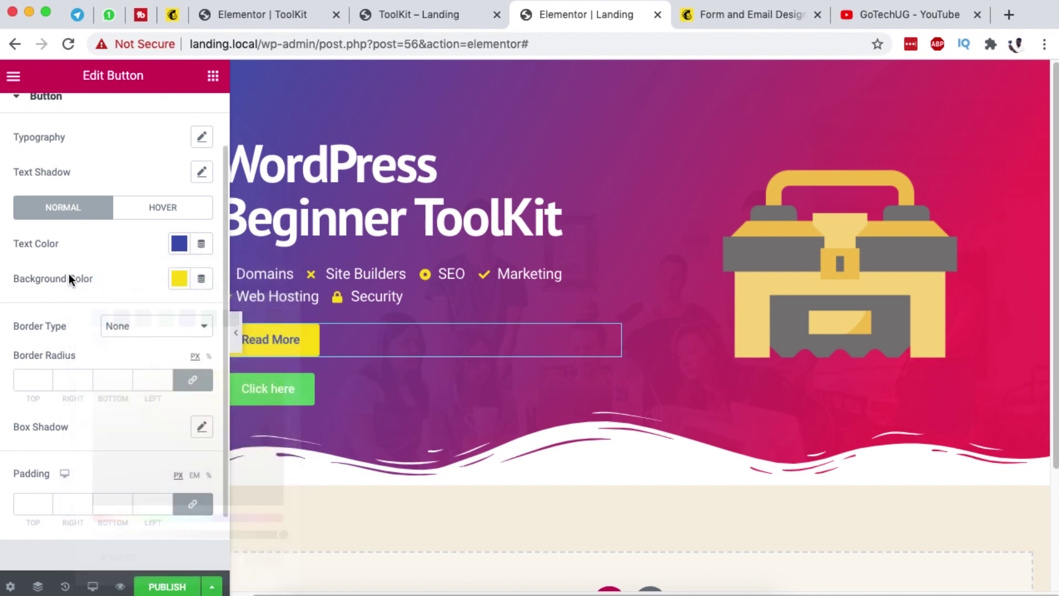
left_click(179, 278)
left_click(251, 321)
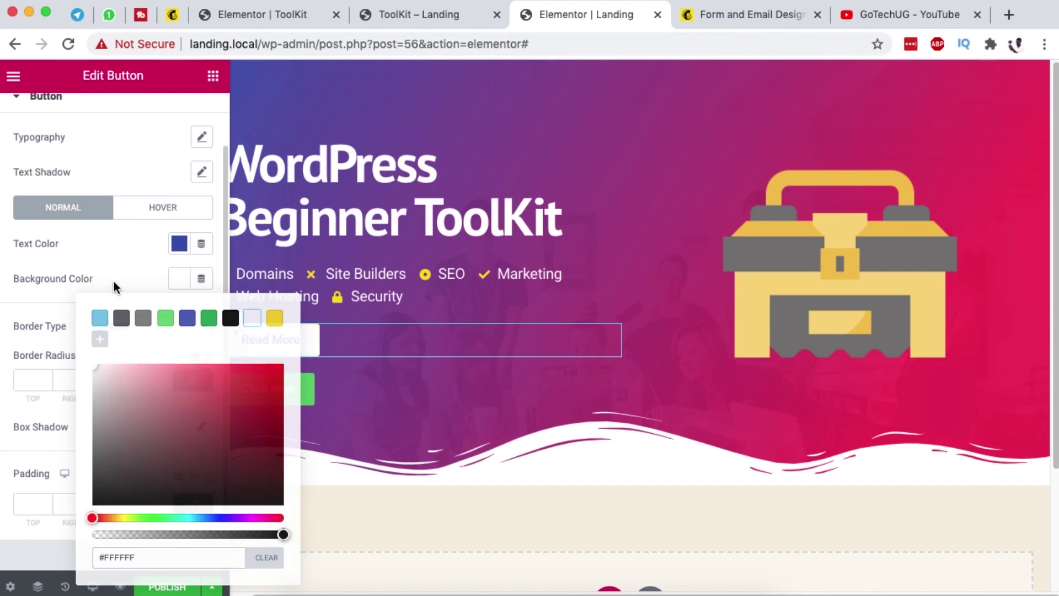
left_click(114, 280)
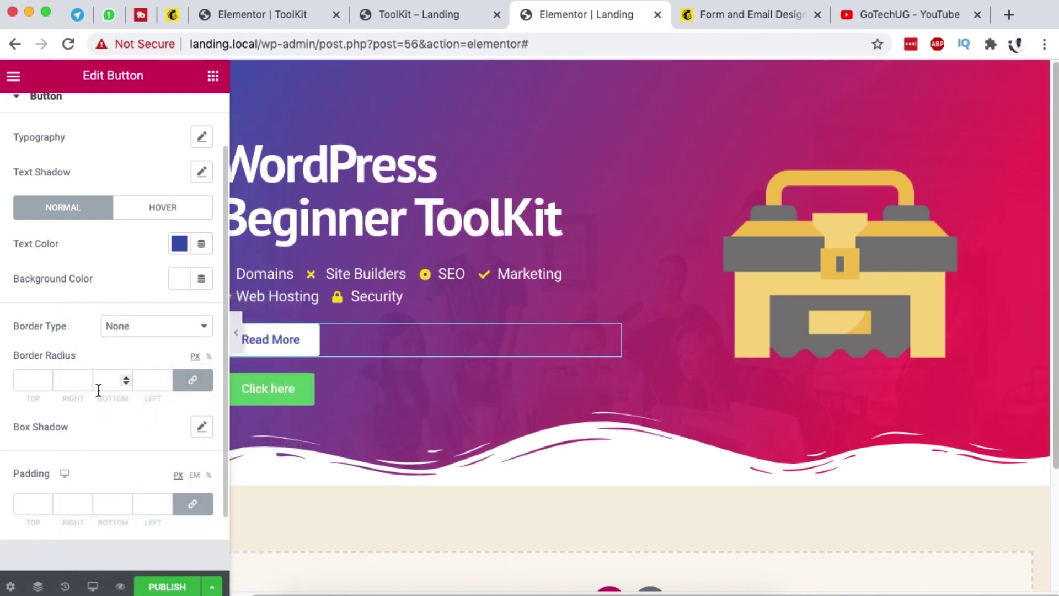
Round all corners of the Read More button with a border radius of 30 px
scroll(95, 353, "down", 3)
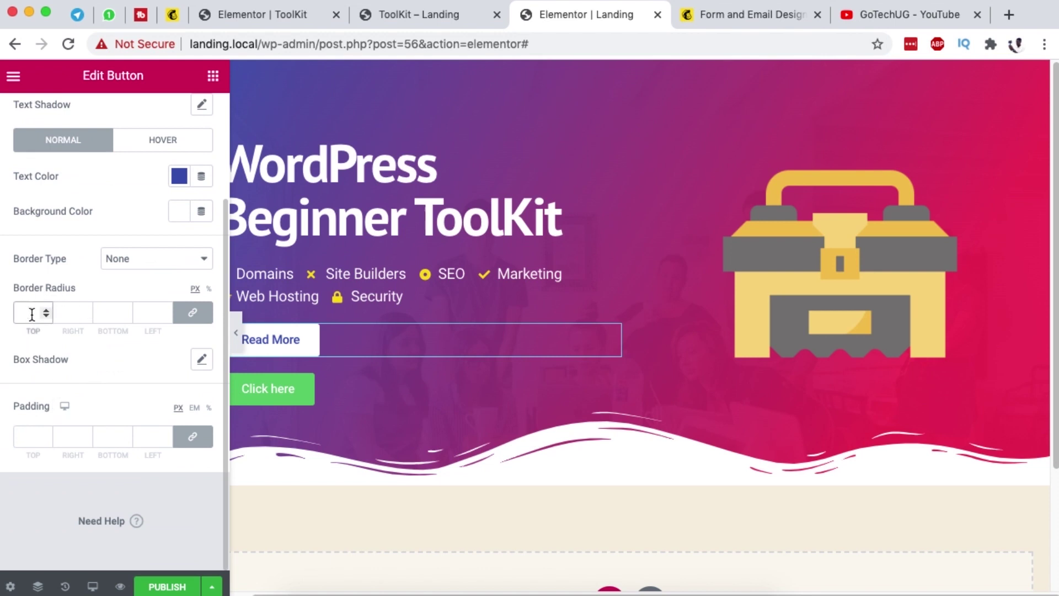
type("30")
scroll(160, 170, "up", 1)
Check the finished page's hover effect and give the Read More button dark grey (#54595F) hover text on a yellow hover background
left_click(162, 165)
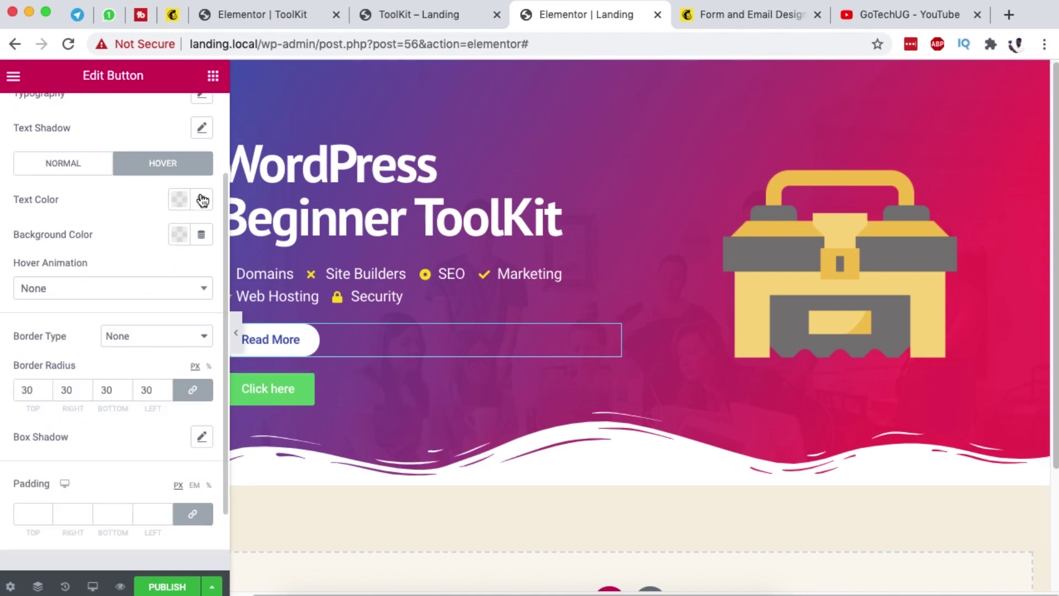
left_click(375, 16)
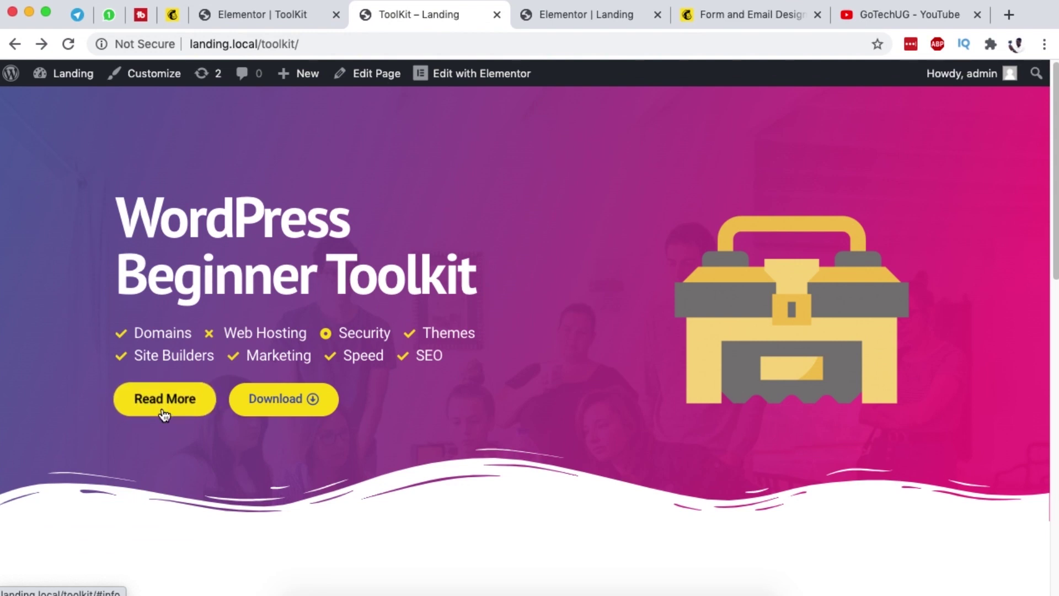
left_click(570, 14)
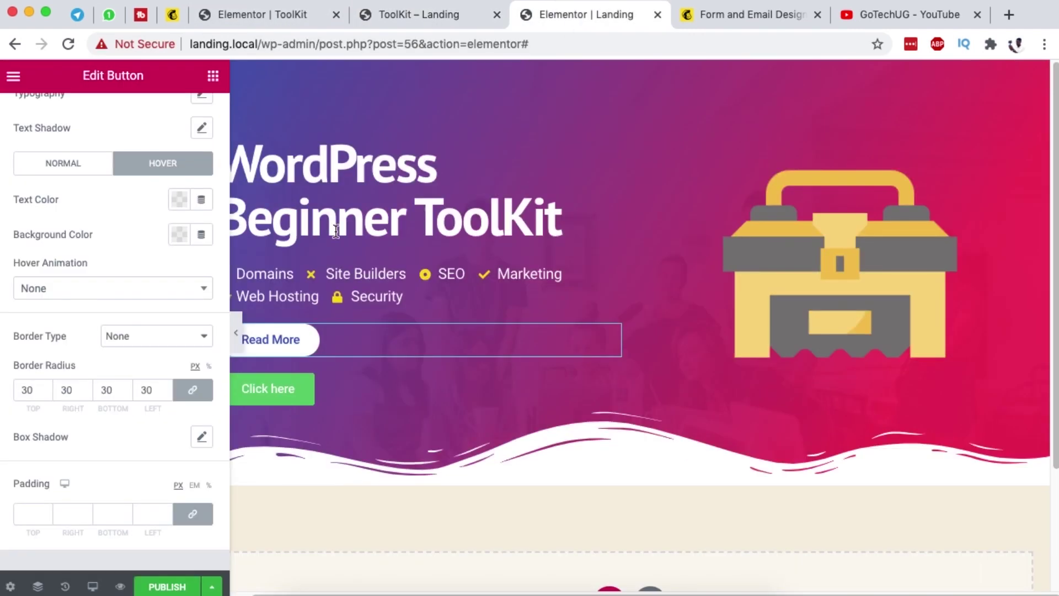
left_click(180, 200)
left_click(122, 239)
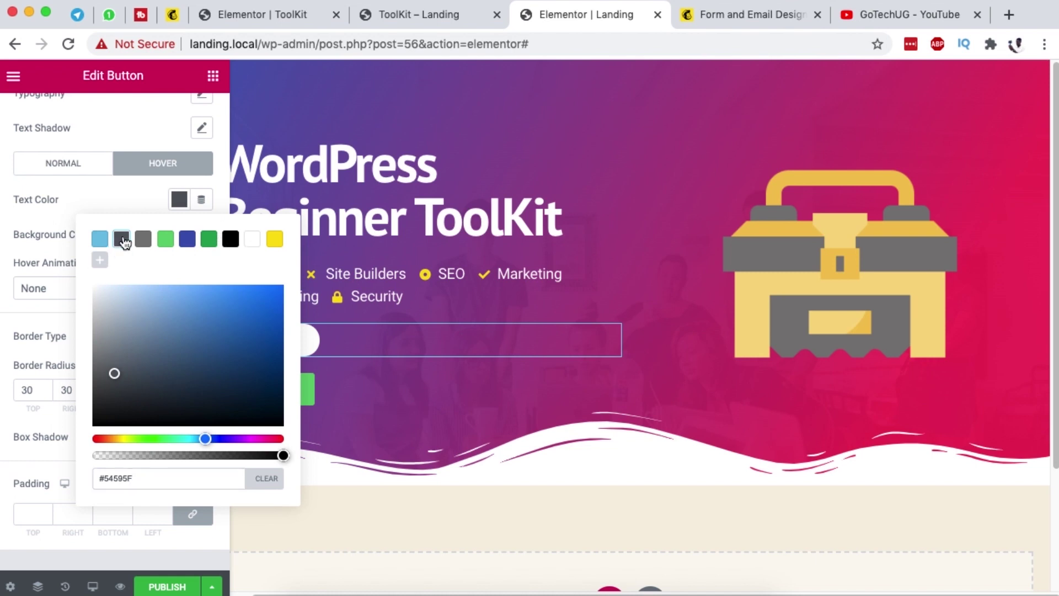
left_click(180, 234)
left_click(180, 234)
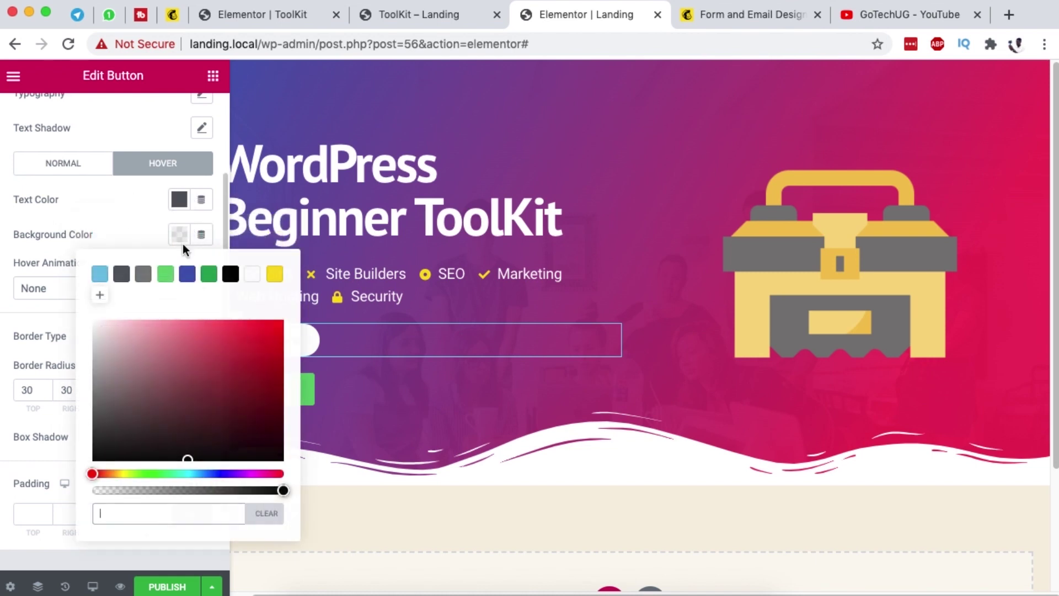
left_click(274, 274)
left_click(138, 249)
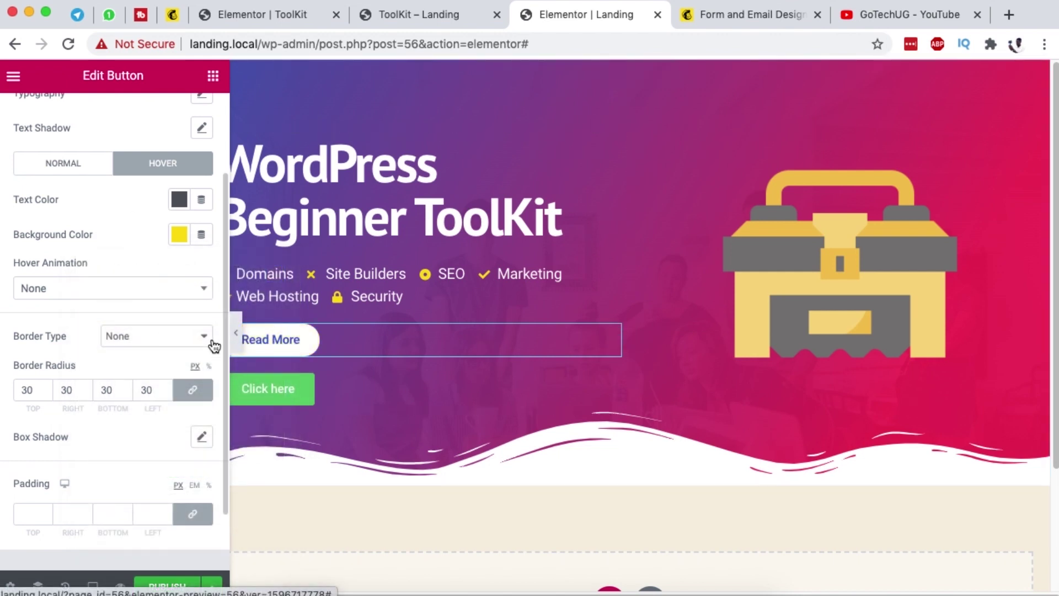
Change the Read More button's hover text color to black
left_click(180, 202)
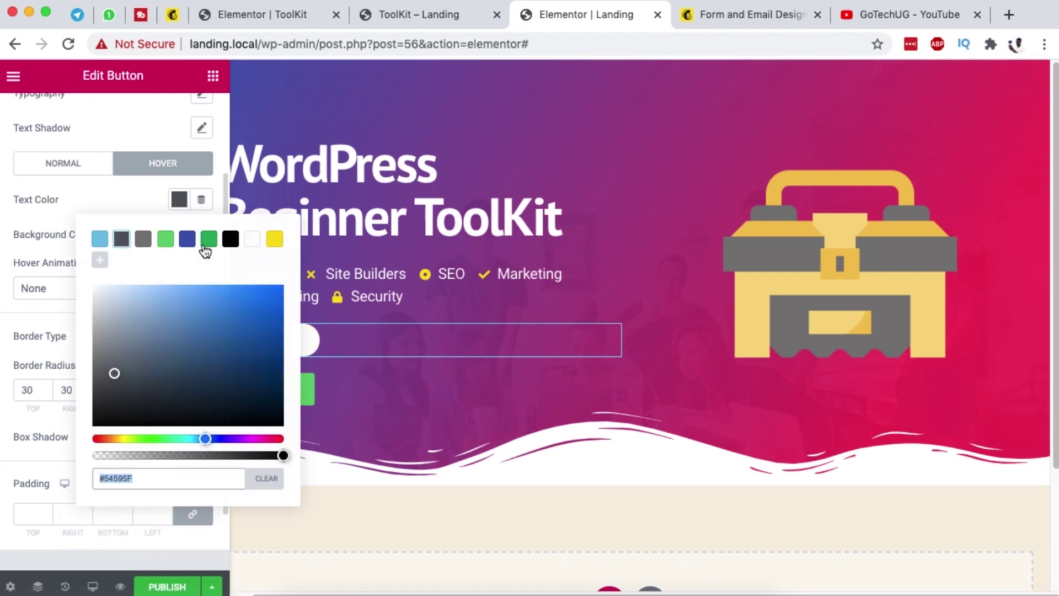
left_click(231, 239)
left_click(31, 230)
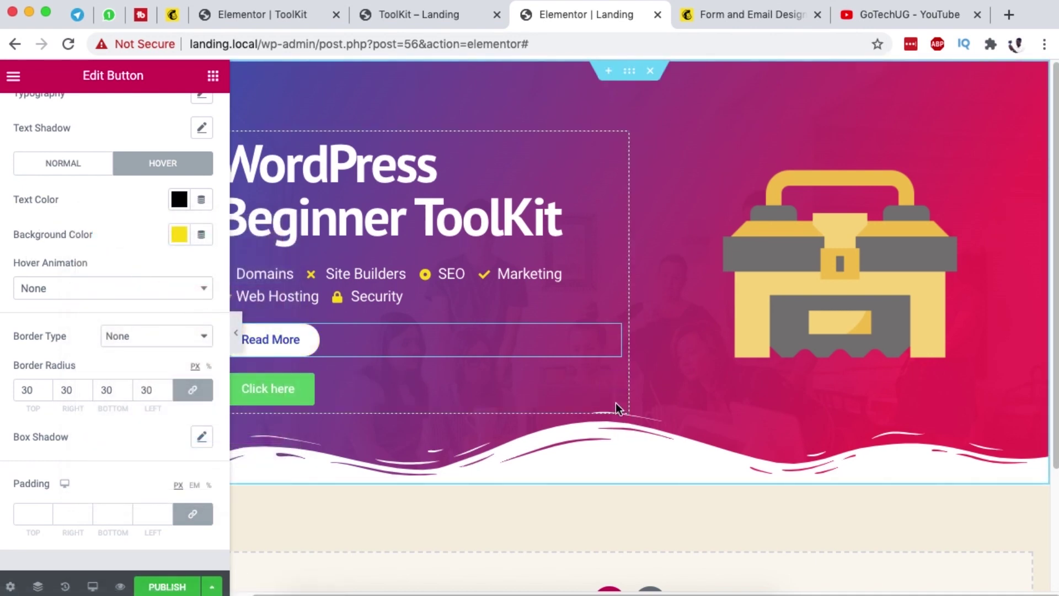
Check the Download button on the finished page and copy that button in the original ToolKit page's editor
left_click(611, 389)
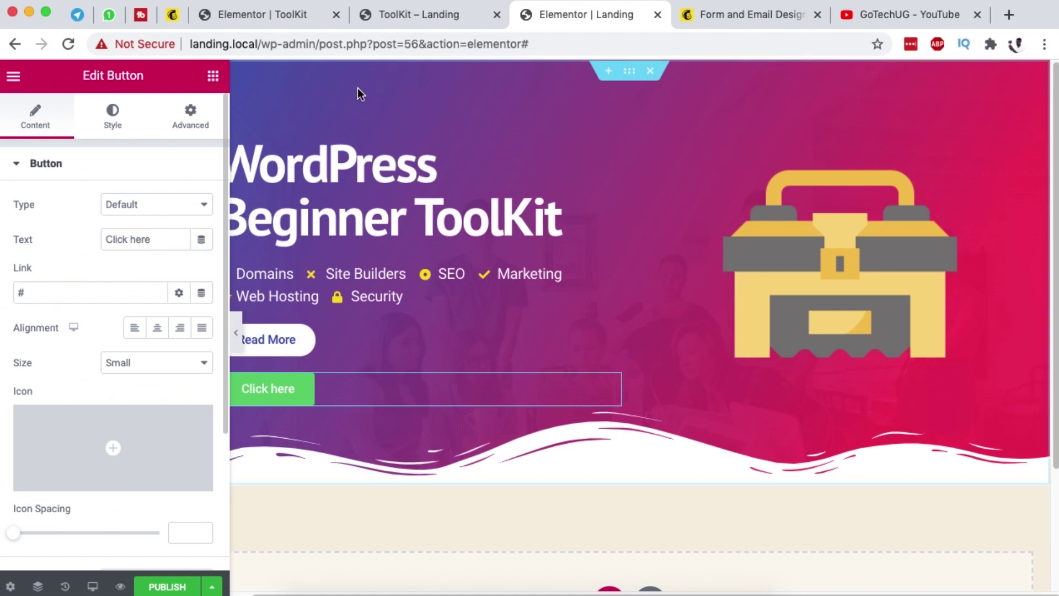
left_click(371, 14)
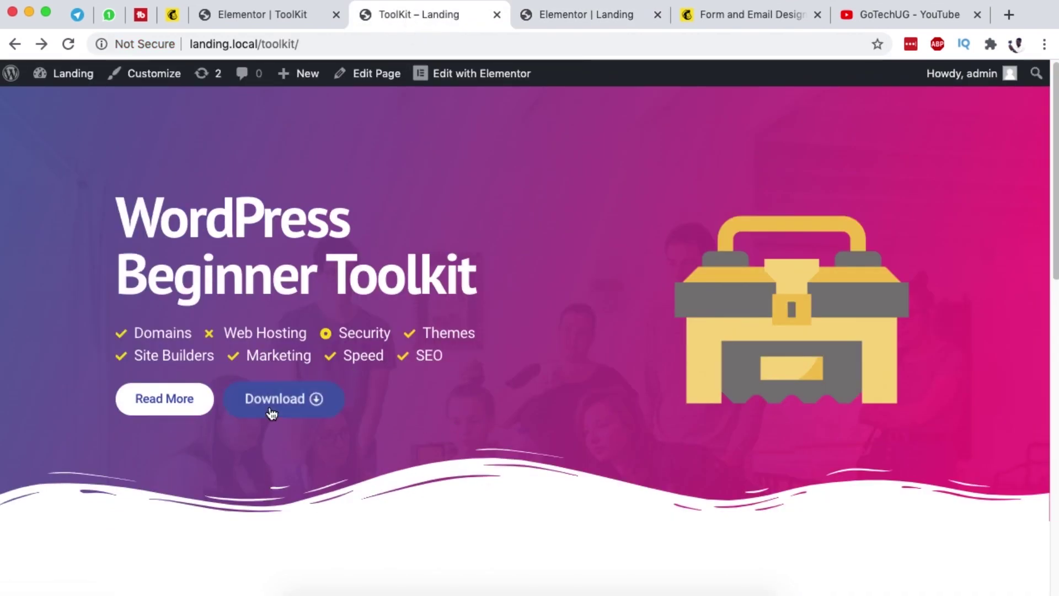
left_click(289, 16)
scroll(436, 280, "up", 1)
scroll(436, 280, "up", 2)
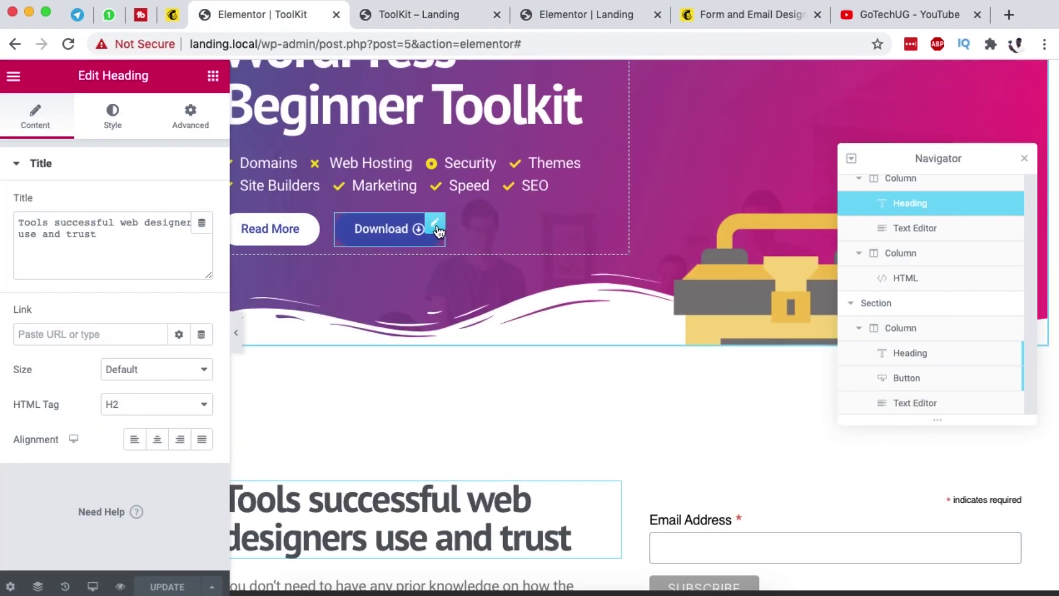
right_click(436, 226)
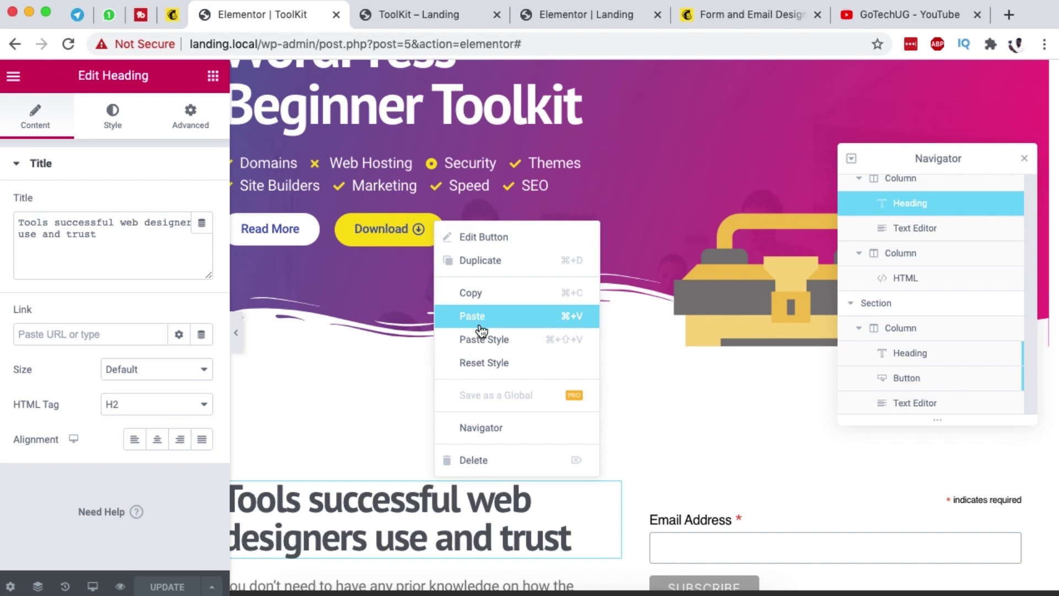
left_click(471, 293)
Return to the Landing page editor and paste the copied button's style onto the "Click here" button
left_click(556, 17)
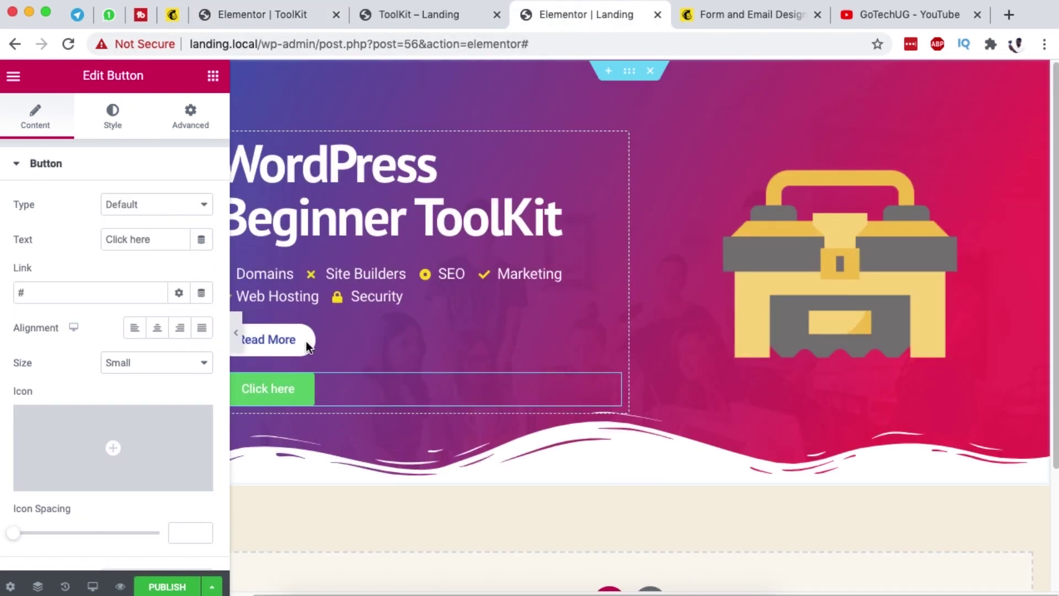
right_click(611, 384)
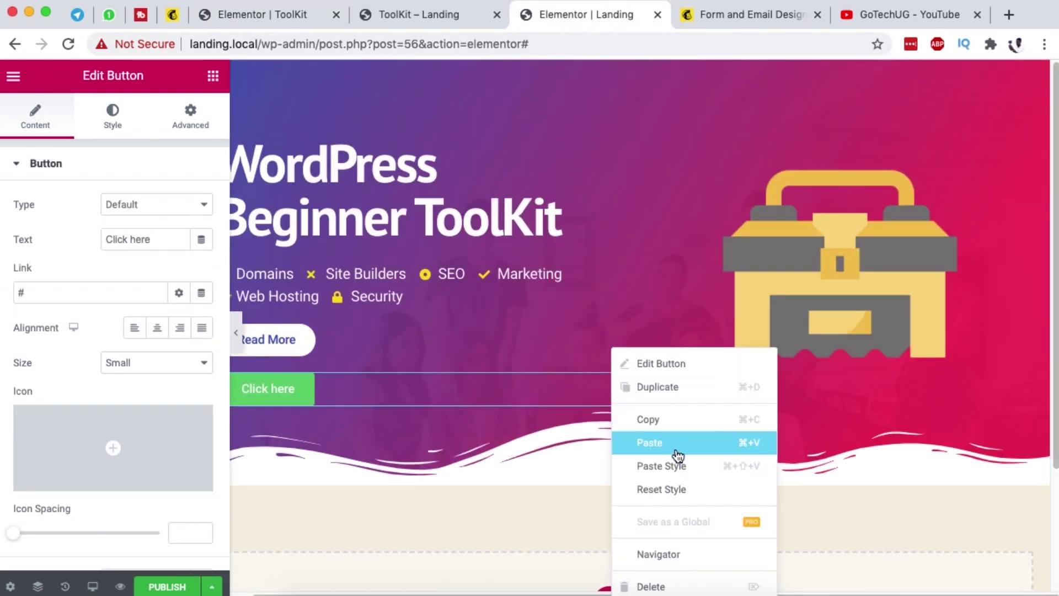
left_click(683, 466)
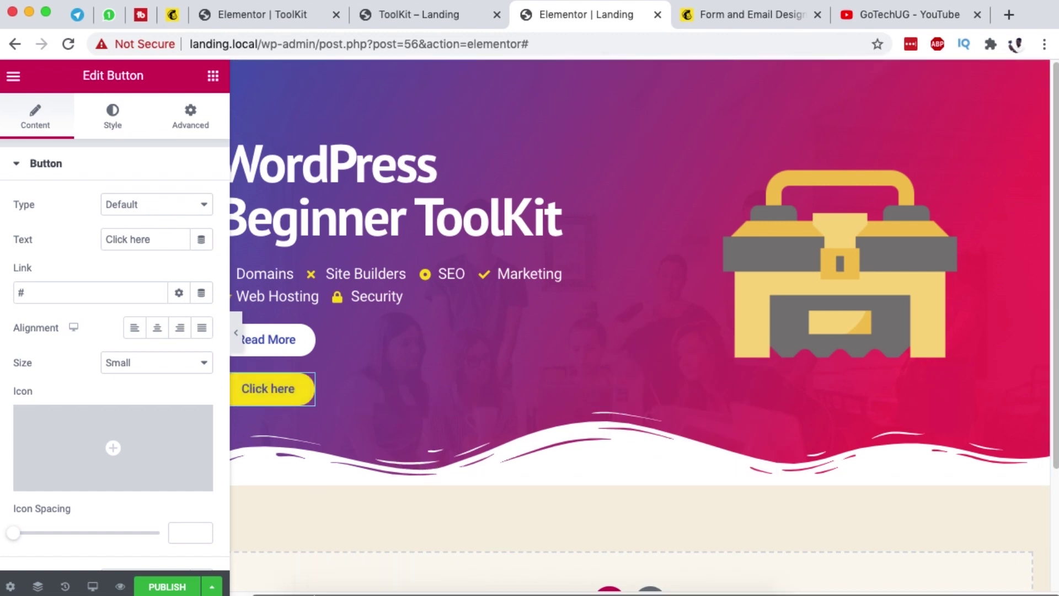
Add the download icon to the "Click here" button and set its icon position to After
scroll(259, 582, "left", 2)
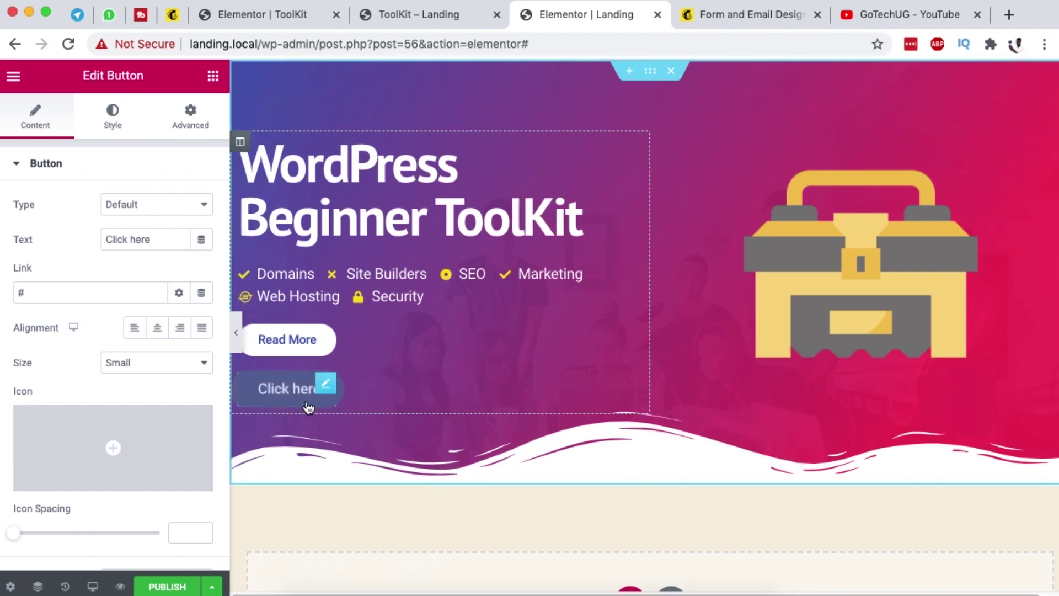
left_click(251, 394)
left_click(160, 444)
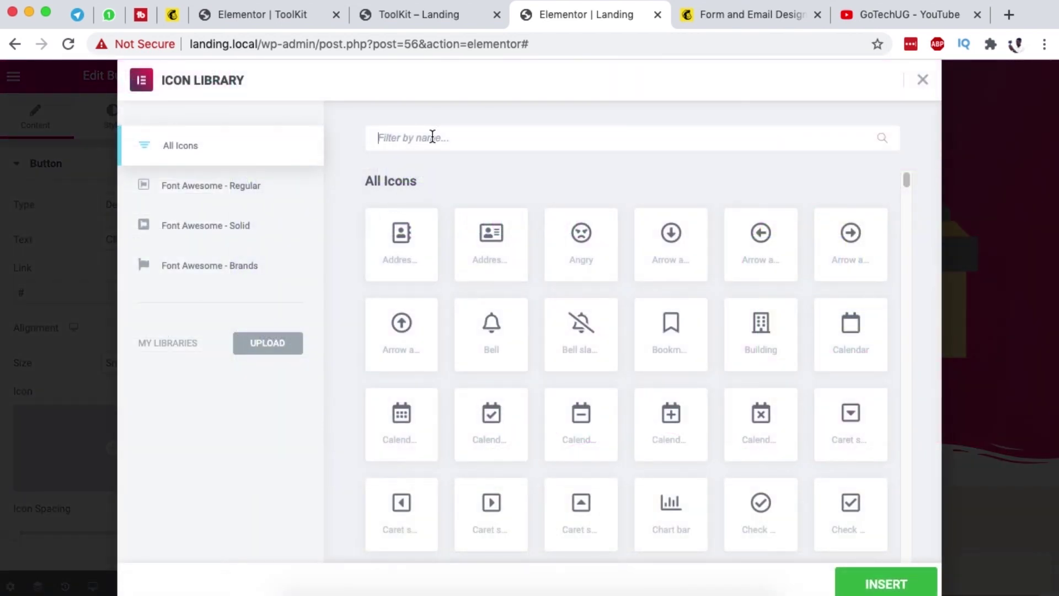
type("dow")
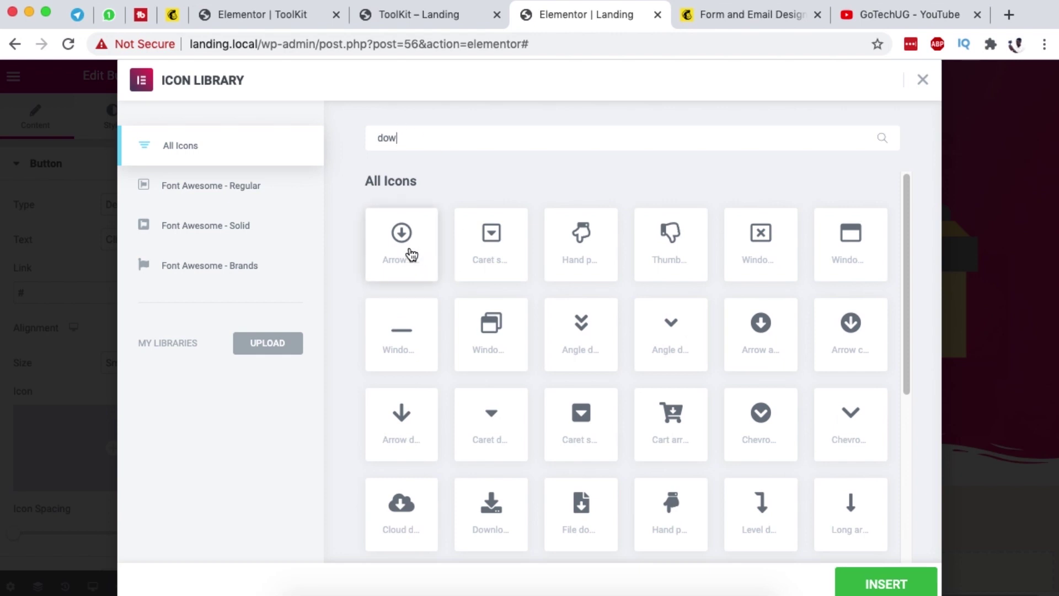
left_click(491, 503)
left_click(861, 580)
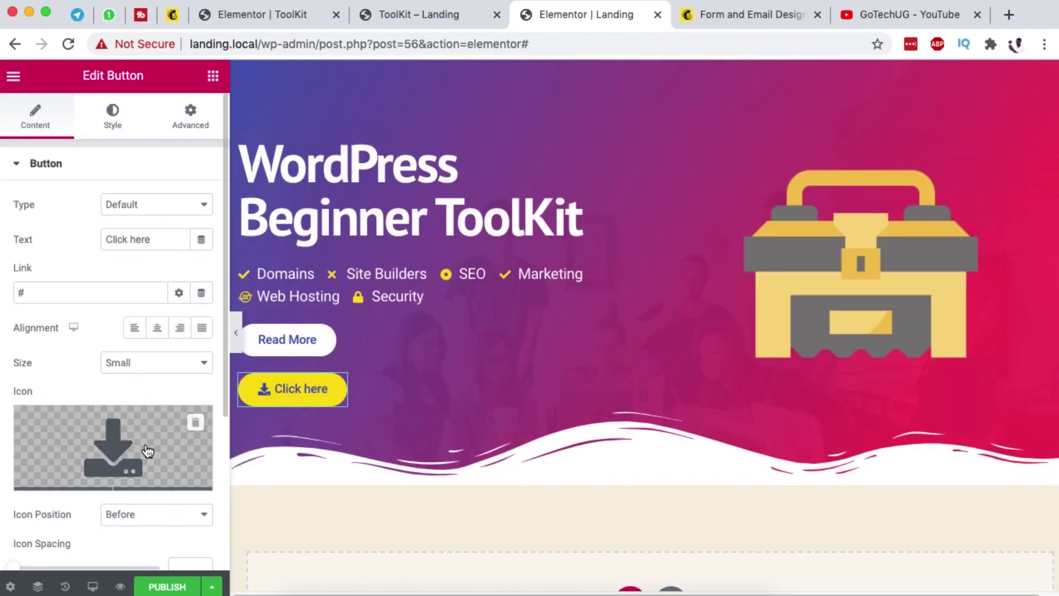
left_click(152, 514)
left_click(130, 529)
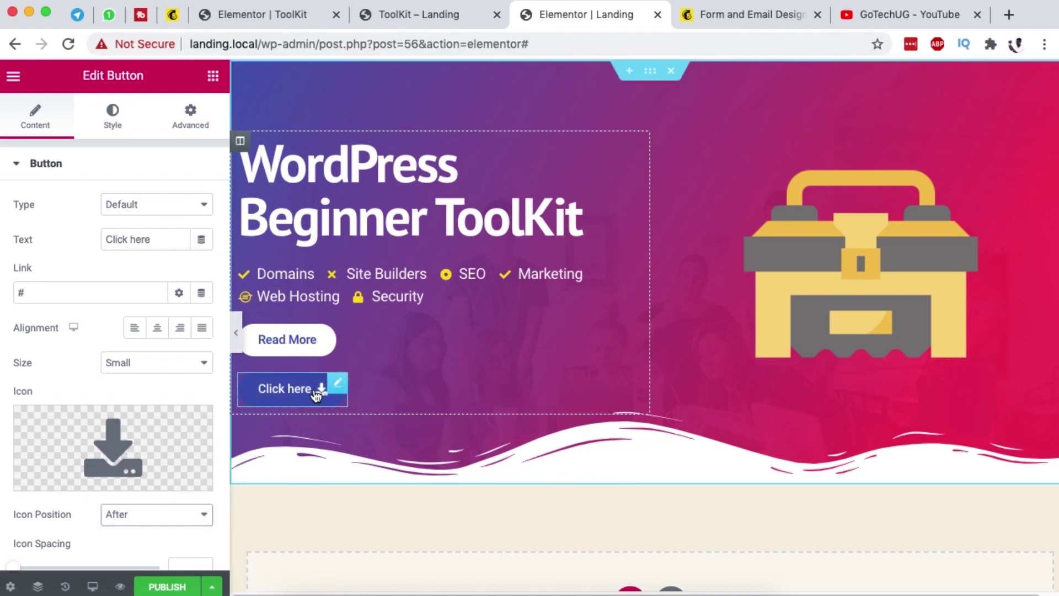
Check the "Click here" button's border radius and set the Read More button's border radius to 50 px on all corners
scroll(66, 287, "down", 1)
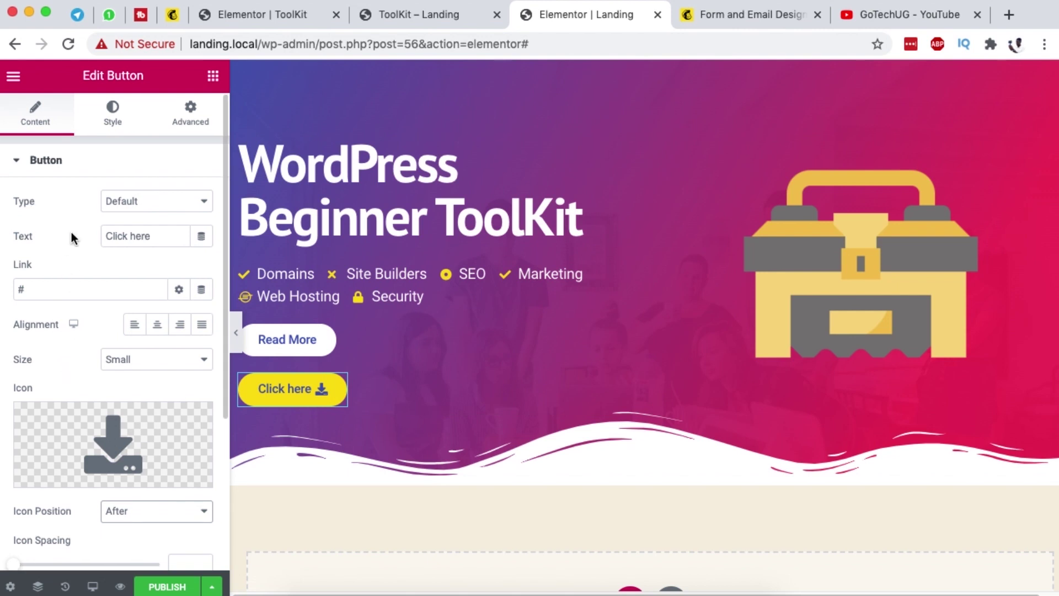
scroll(88, 201, "down", 3)
scroll(88, 201, "up", 3)
left_click(113, 113)
scroll(102, 313, "down", 3)
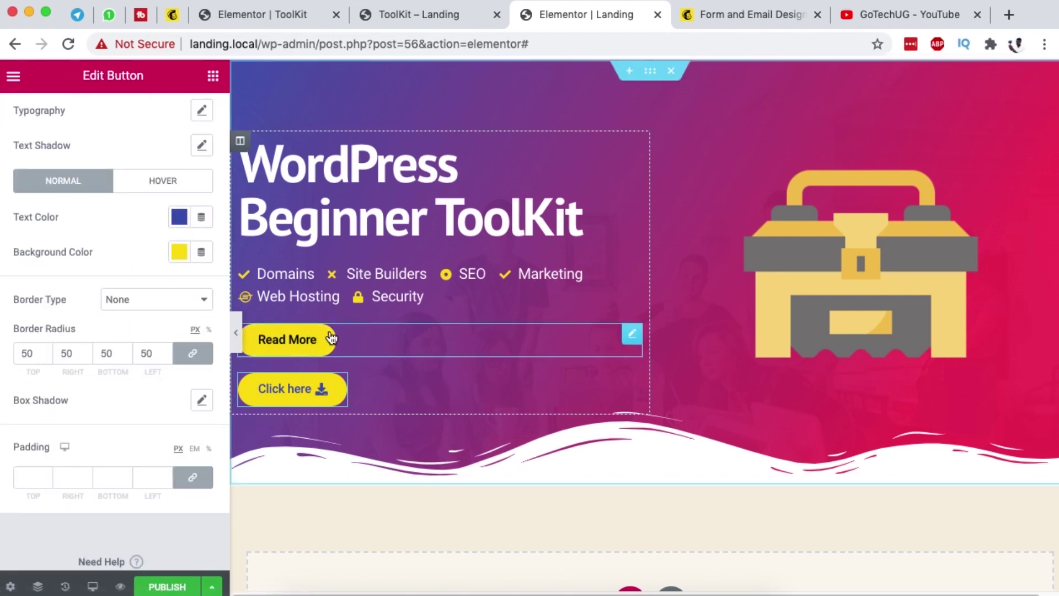
left_click(632, 335)
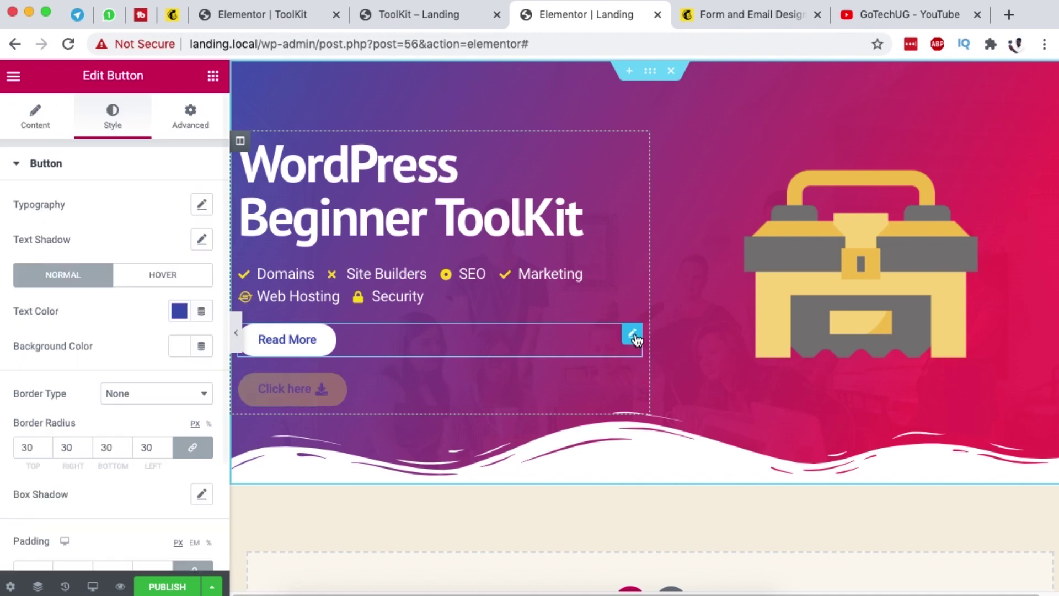
double_click(26, 447)
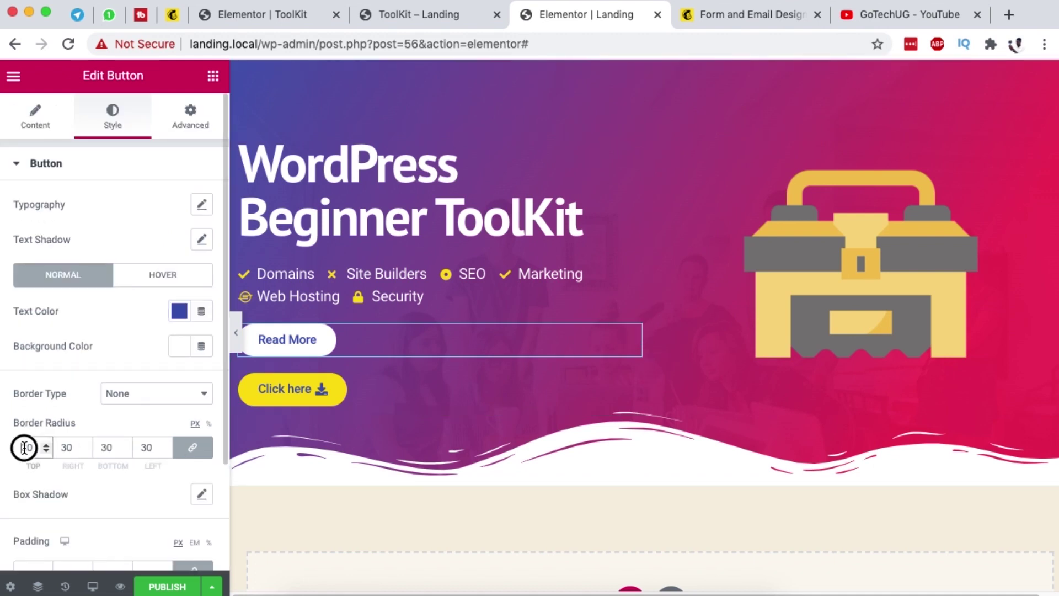
type("50")
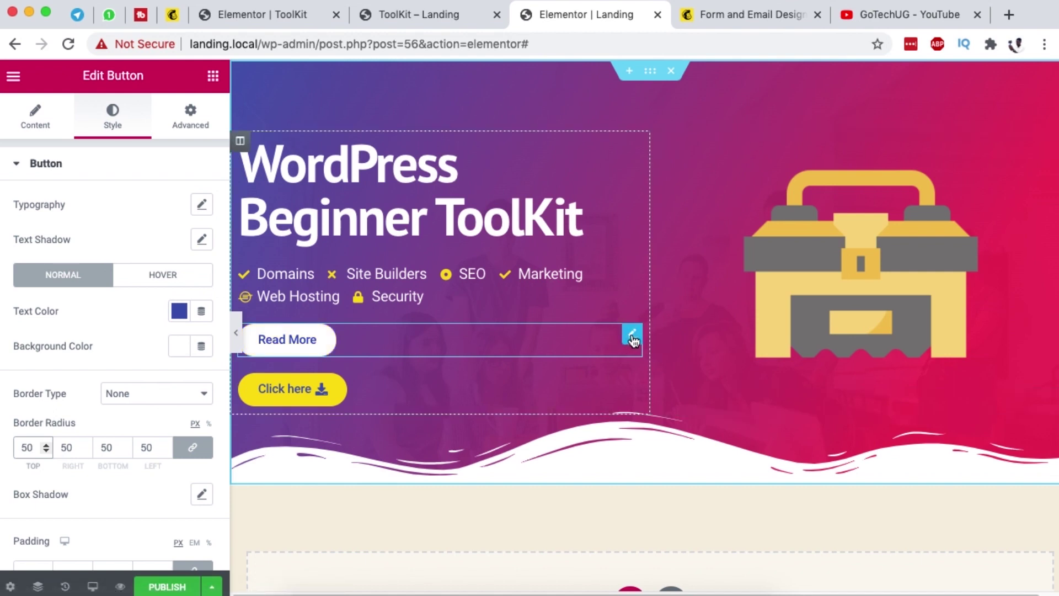
Set the Read More button's positioning width to Inline (auto) so both buttons share one row
left_click(189, 113)
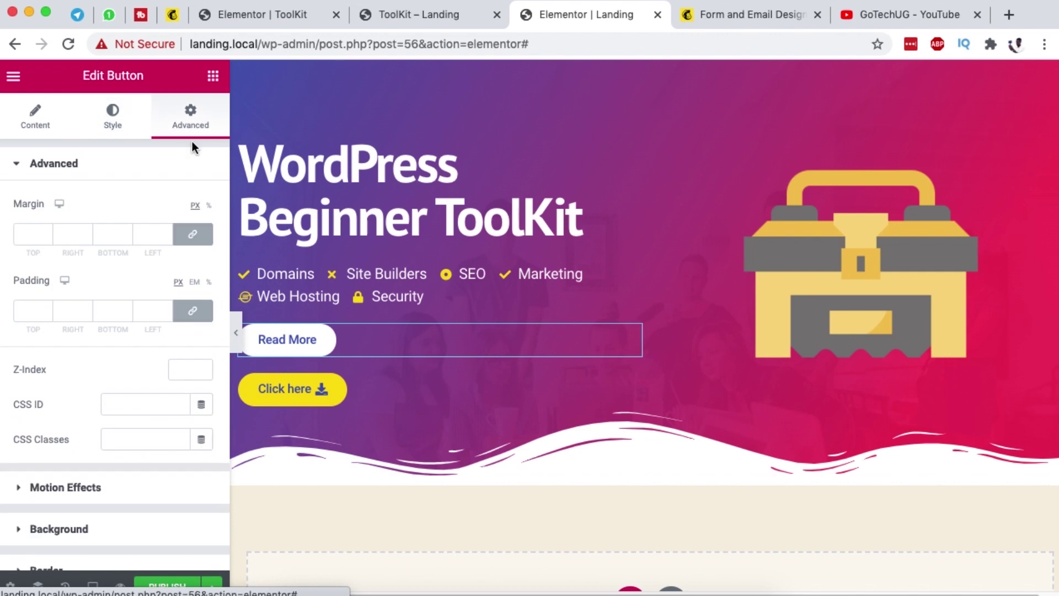
scroll(96, 390, "down", 4)
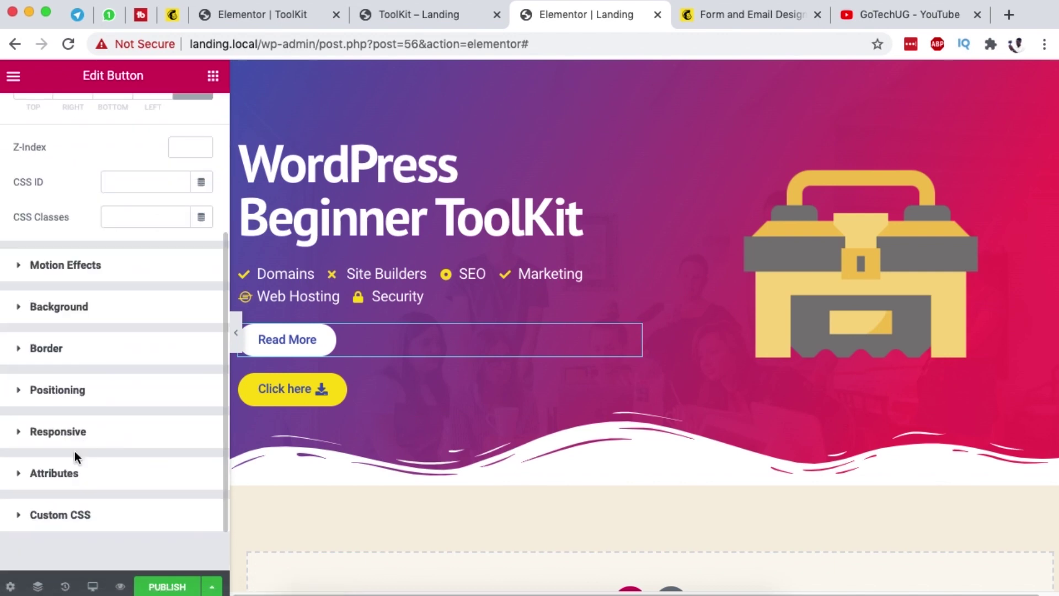
left_click(65, 394)
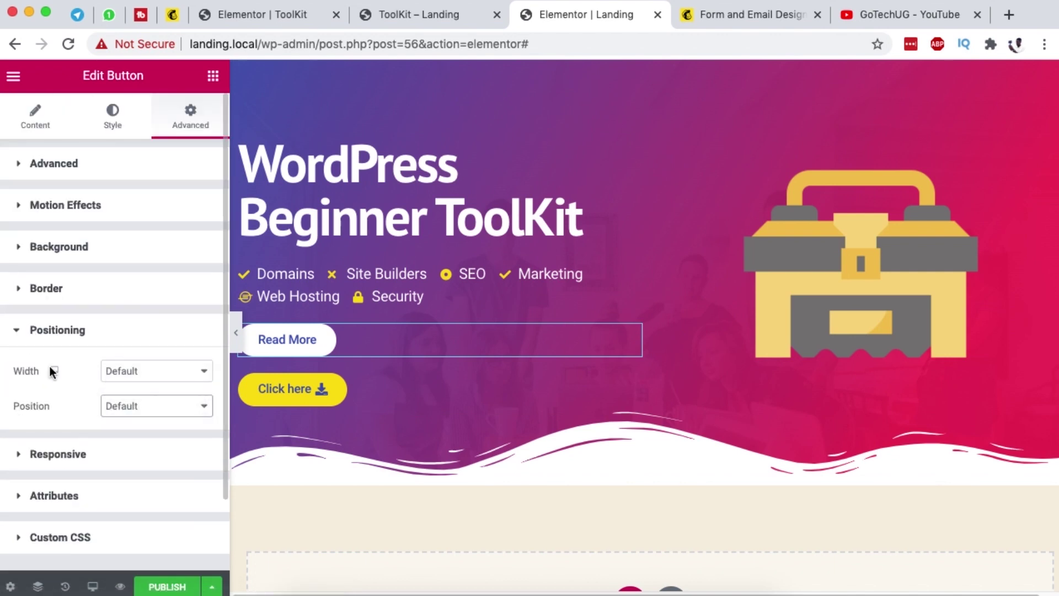
left_click(136, 371)
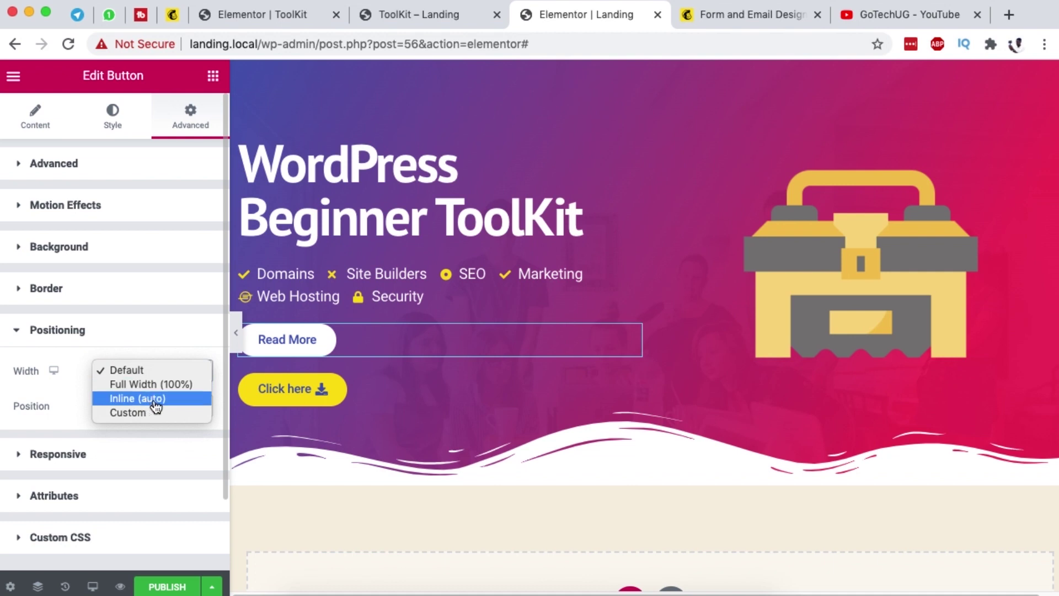
left_click(154, 404)
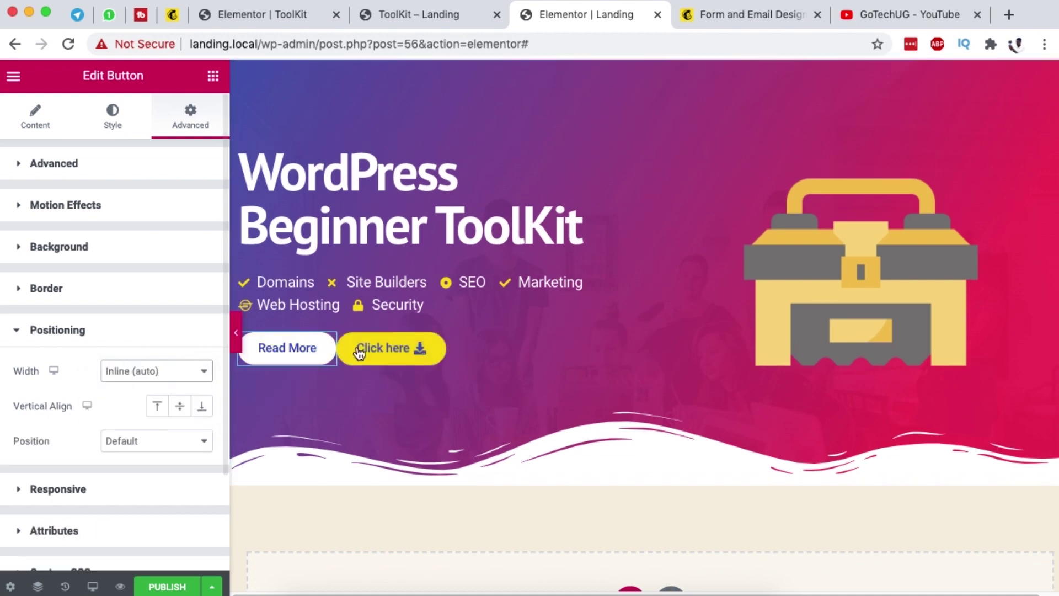
Unlink the Read More button's advanced padding values, switch the unit to EM and set the right padding to 1
left_click(327, 344)
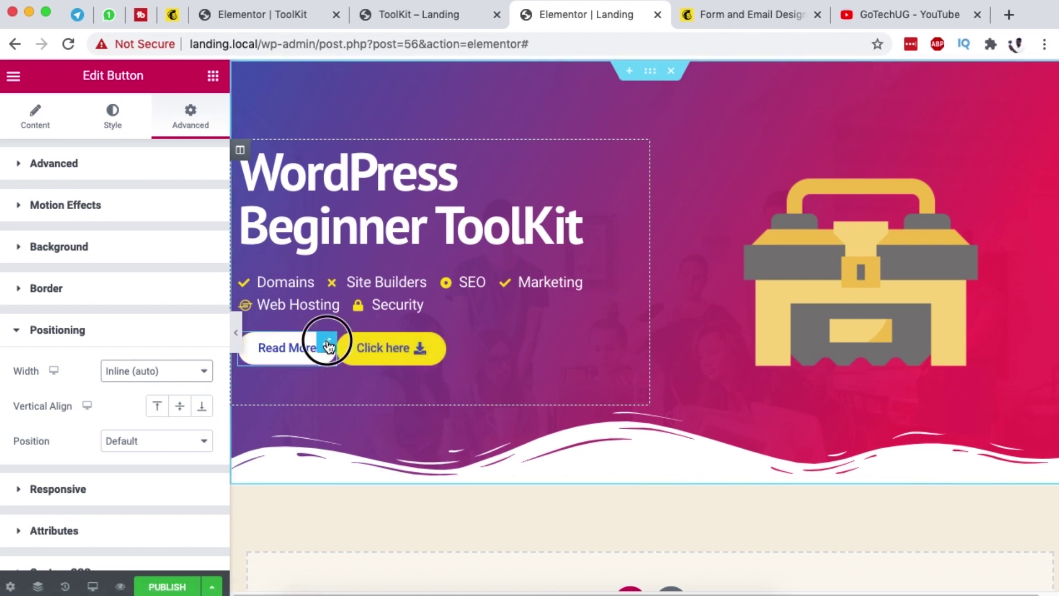
left_click(113, 113)
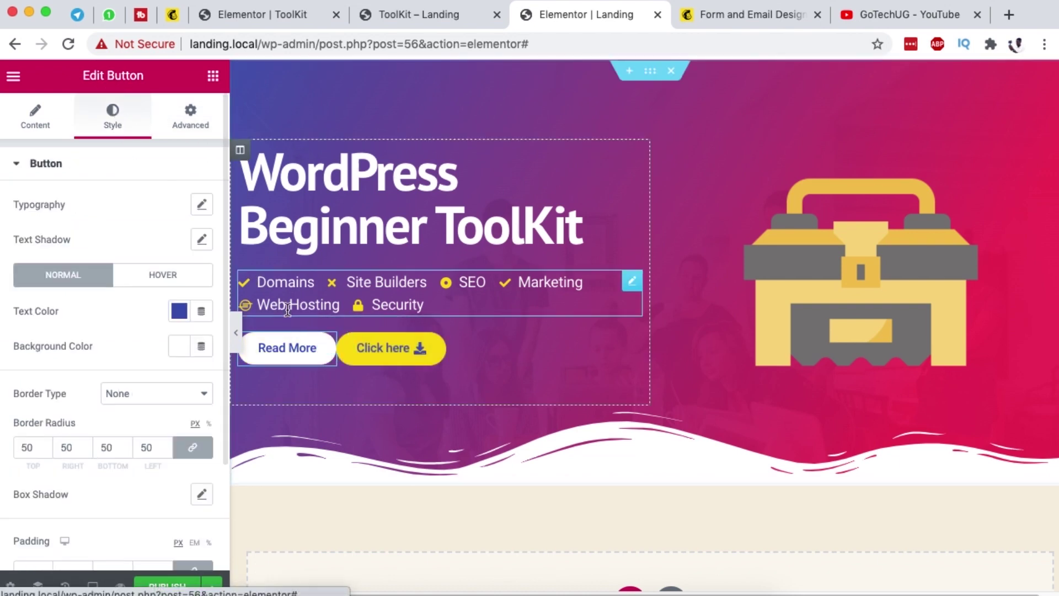
left_click(203, 128)
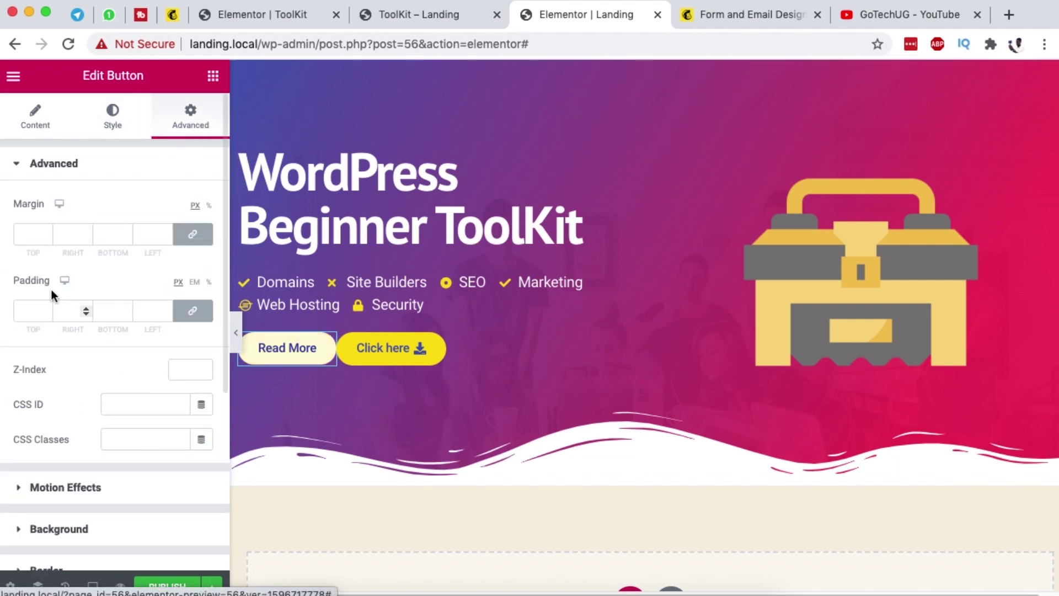
left_click(194, 313)
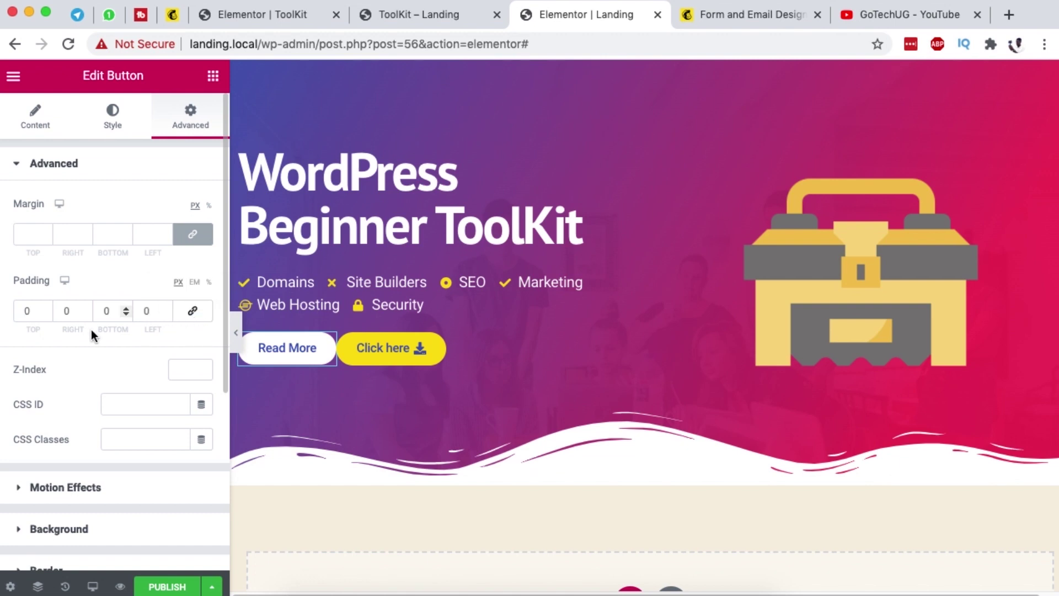
left_click(197, 283)
left_click(73, 315)
type("1")
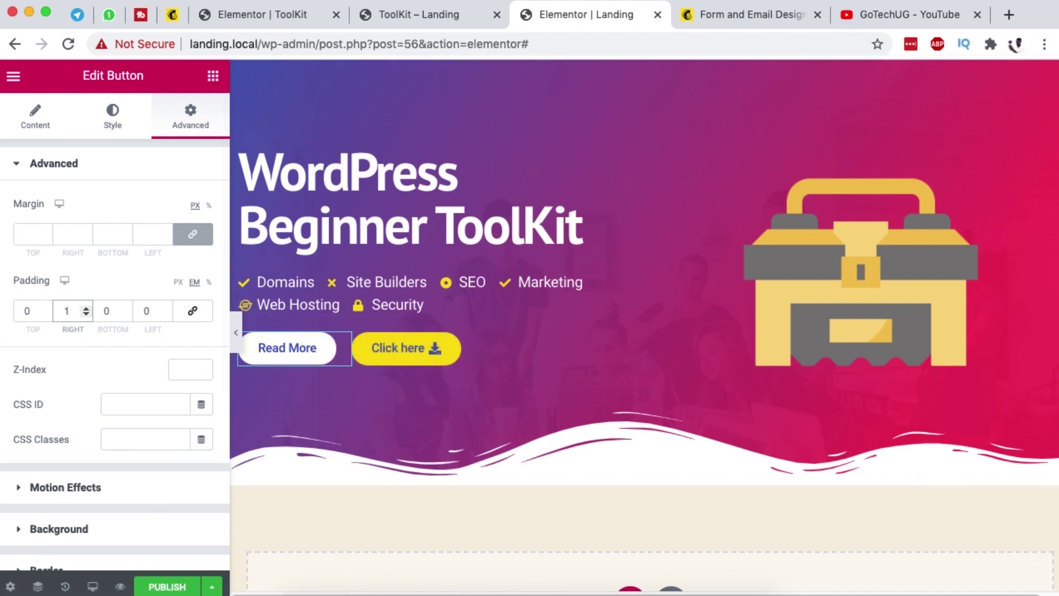
Preview the Landing page, compare its hero with the finished ToolKit page and return to the Landing editor
left_click(212, 586)
left_click(113, 518)
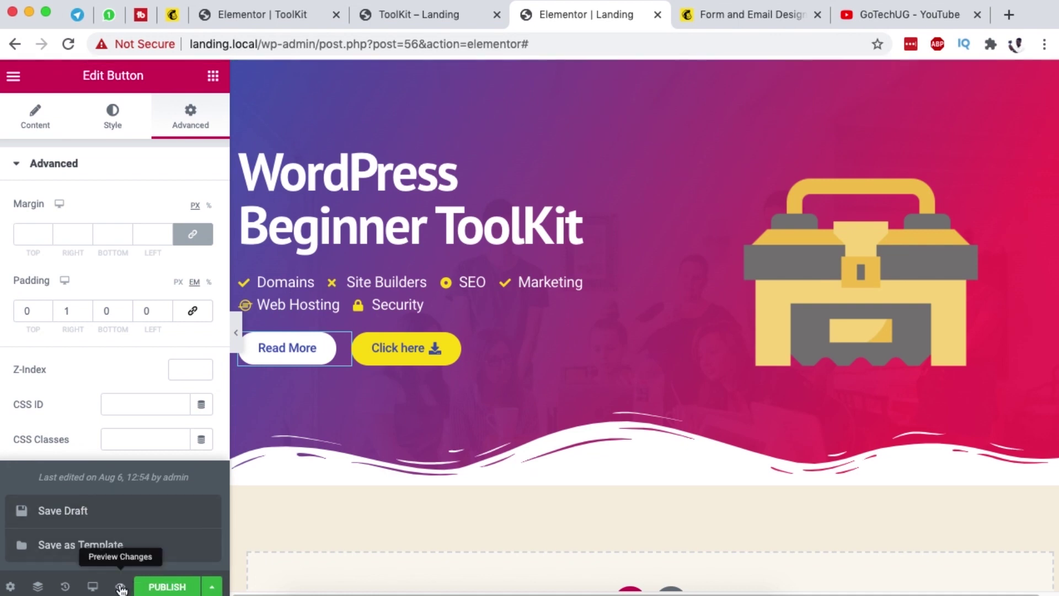
left_click(120, 586)
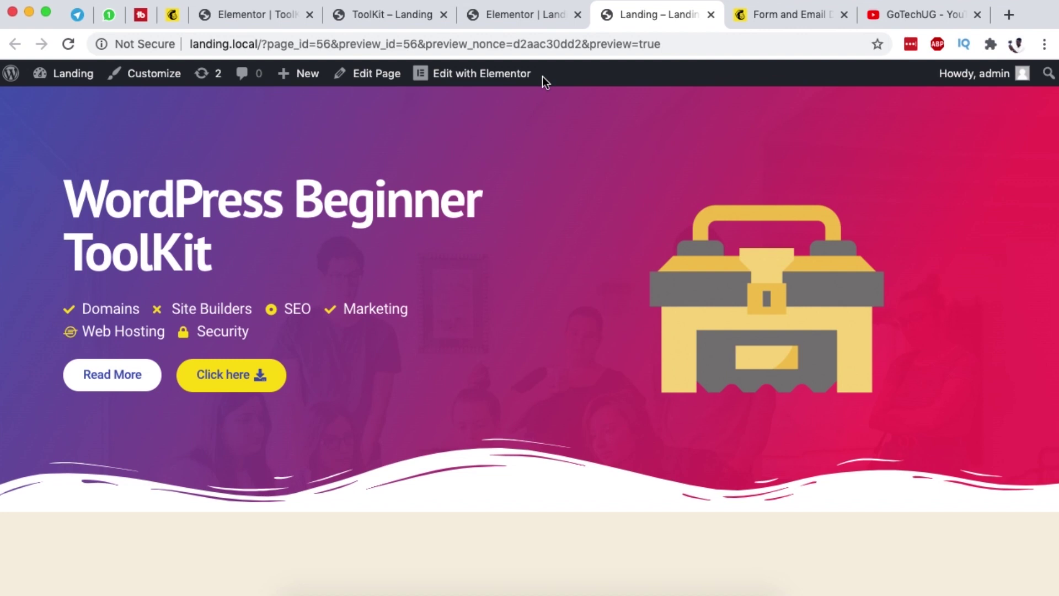
left_click(376, 16)
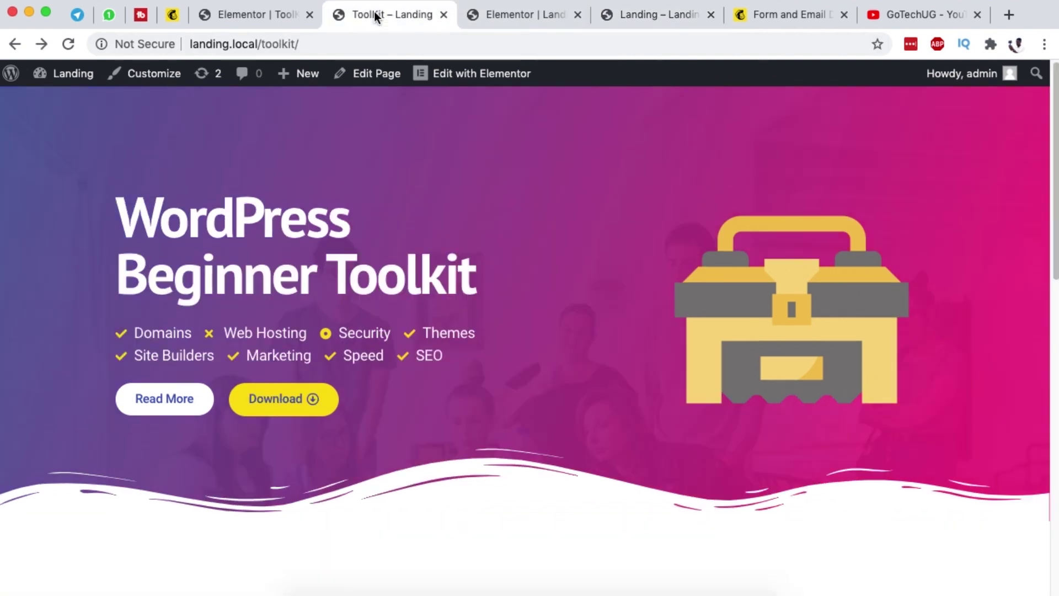
left_click(624, 15)
left_click(494, 14)
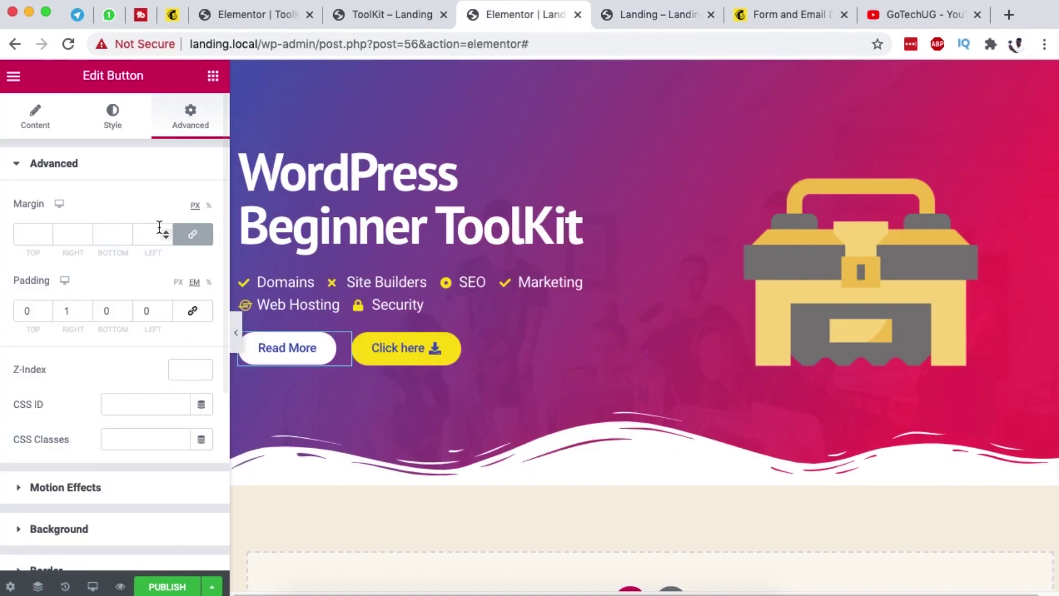
Set the hero section's boxed content width to 1000 and preview the page
left_click(649, 80)
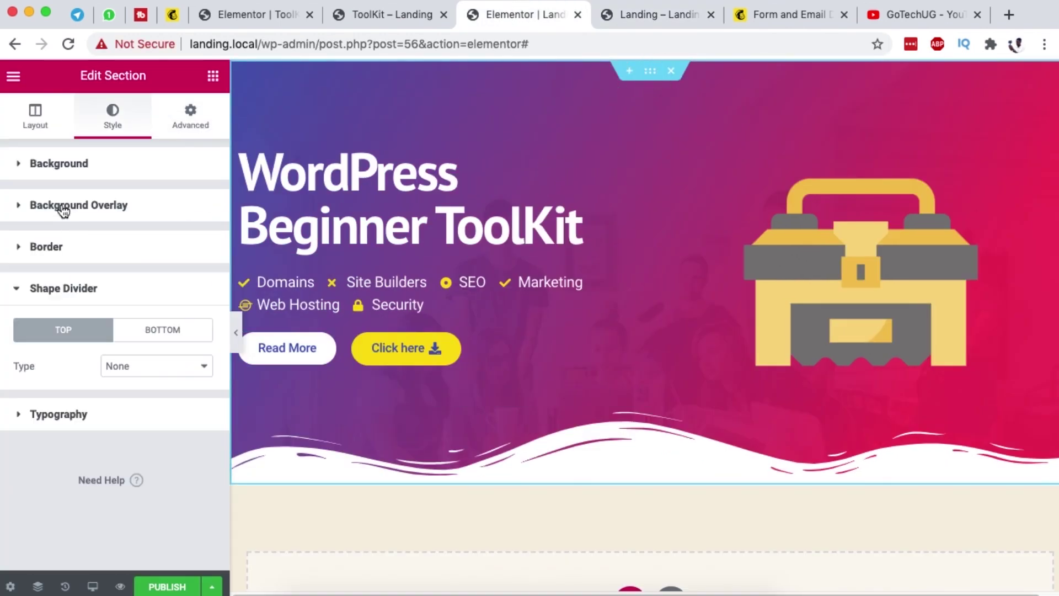
left_click(37, 125)
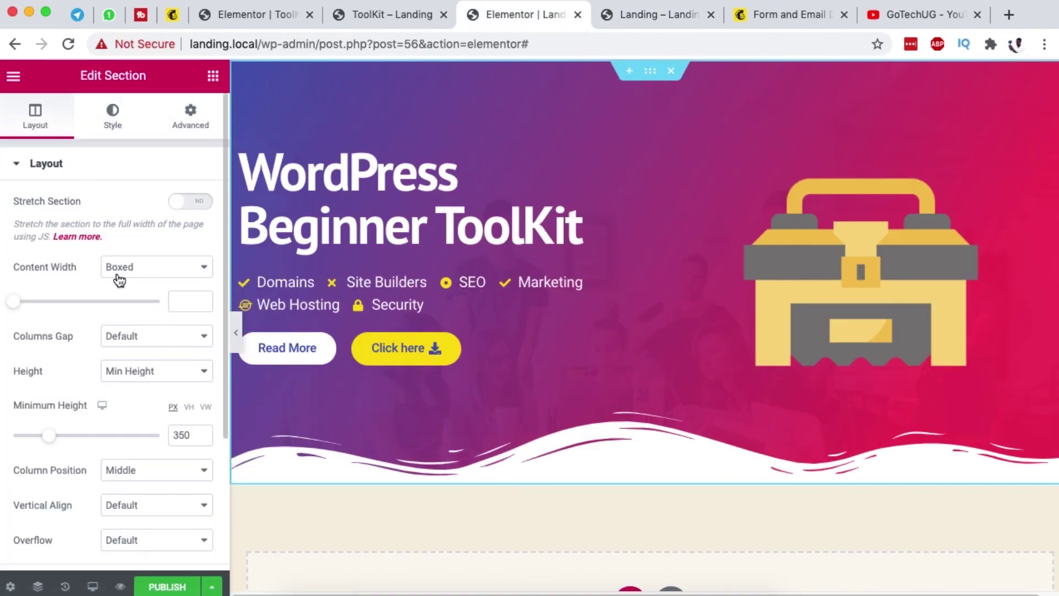
left_click(177, 301)
type("100")
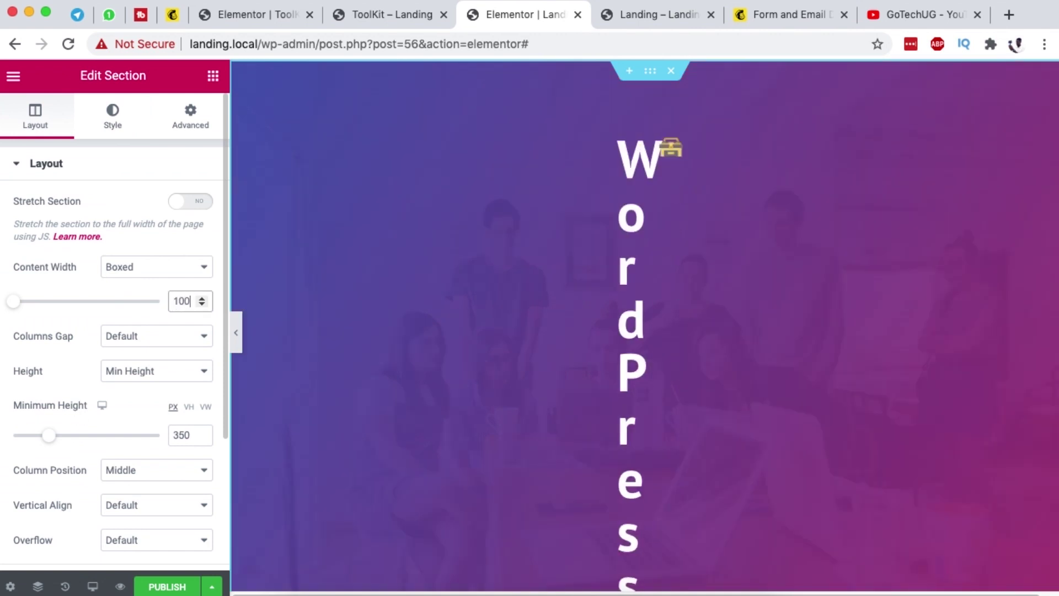
type("0")
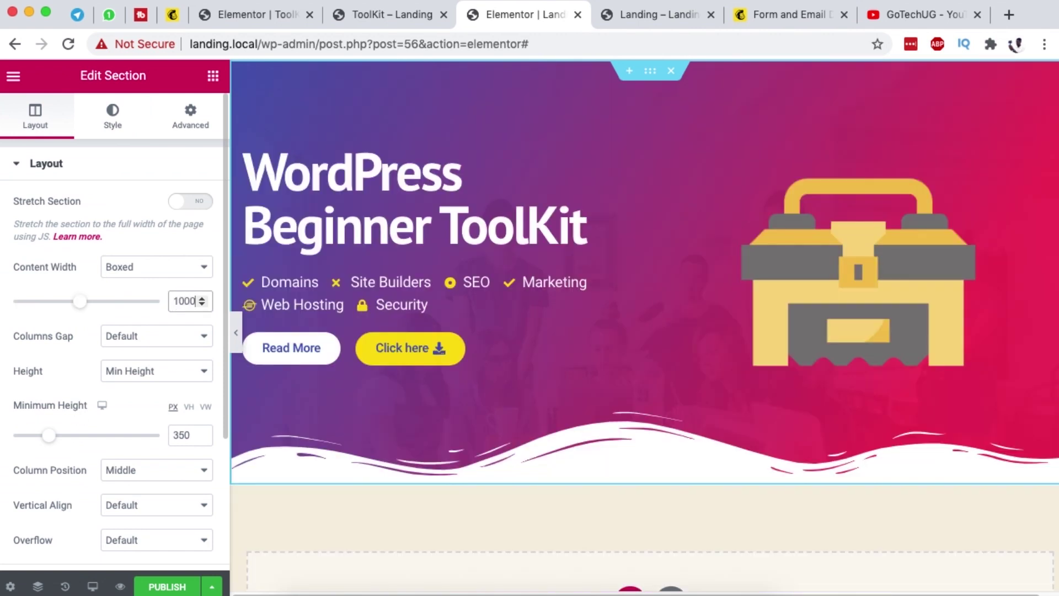
left_click(125, 586)
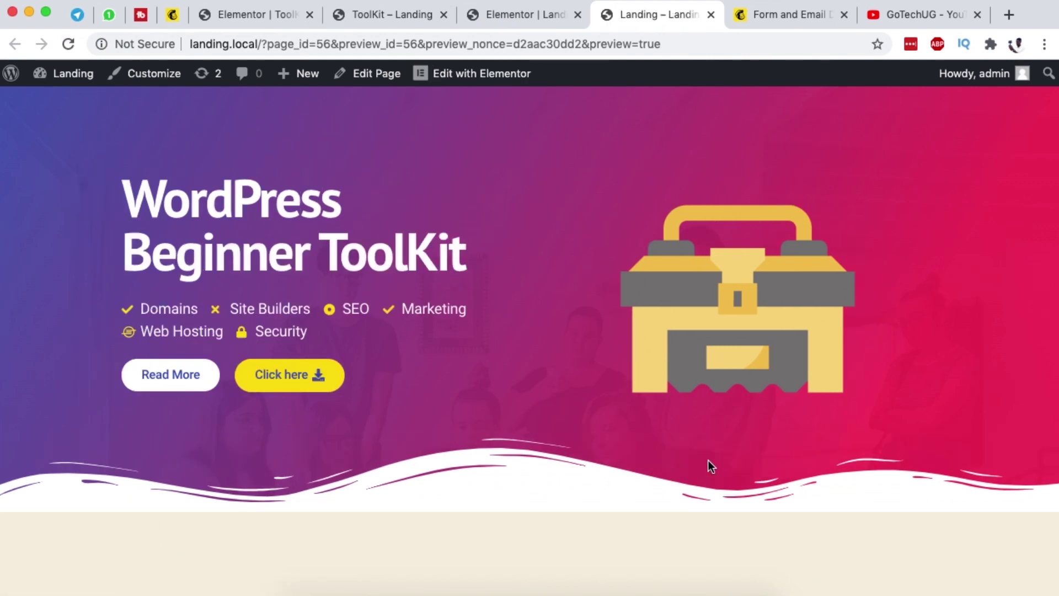
Examine how the toolbox image behaves on the finished ToolKit page while the hero scrolls past
left_click(524, 14)
left_click(371, 15)
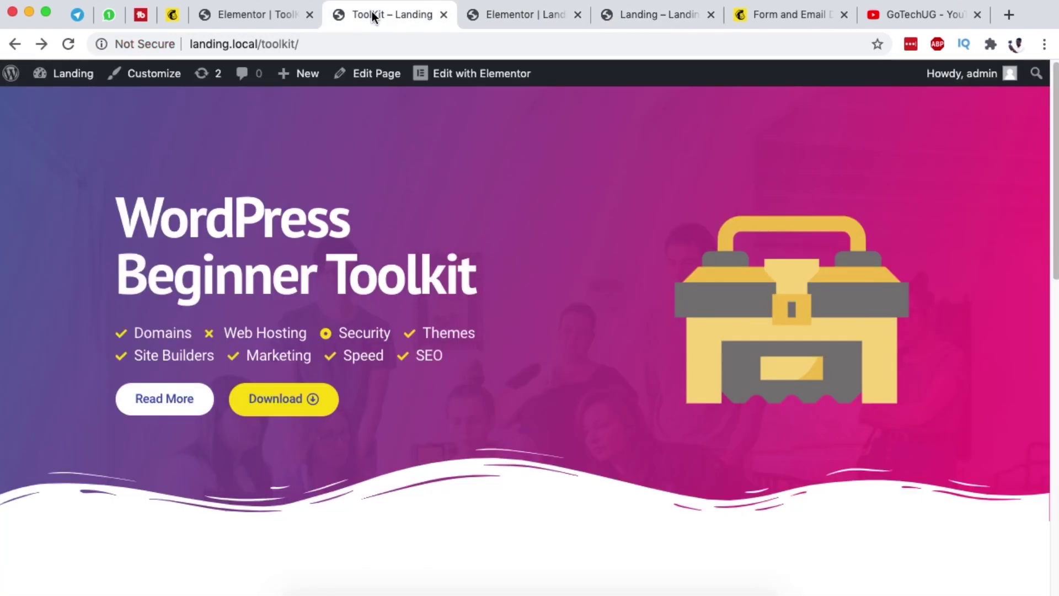
scroll(575, 334, "down", 5)
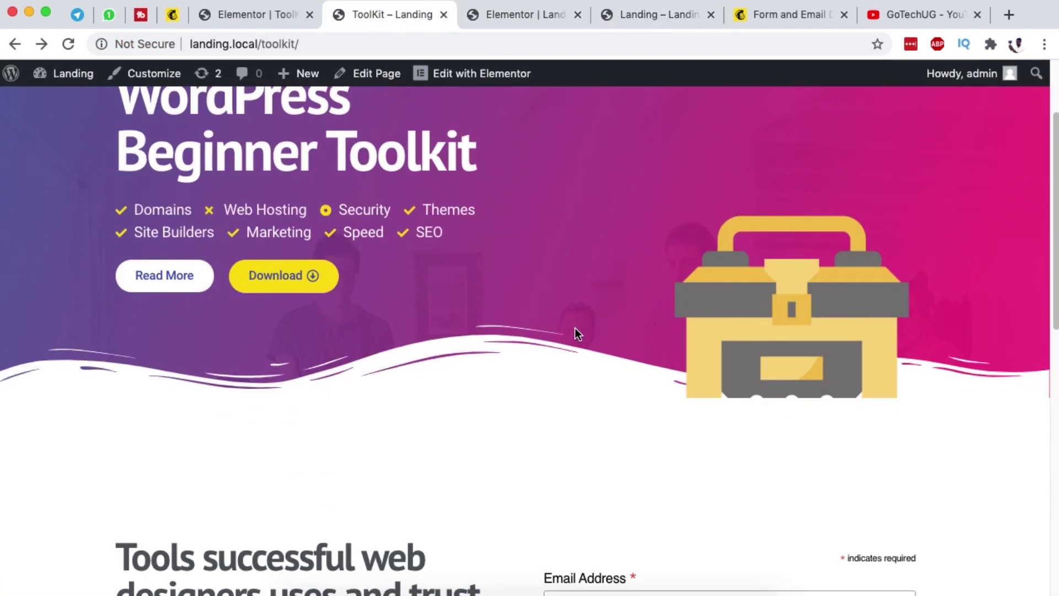
scroll(653, 276, "up", 5)
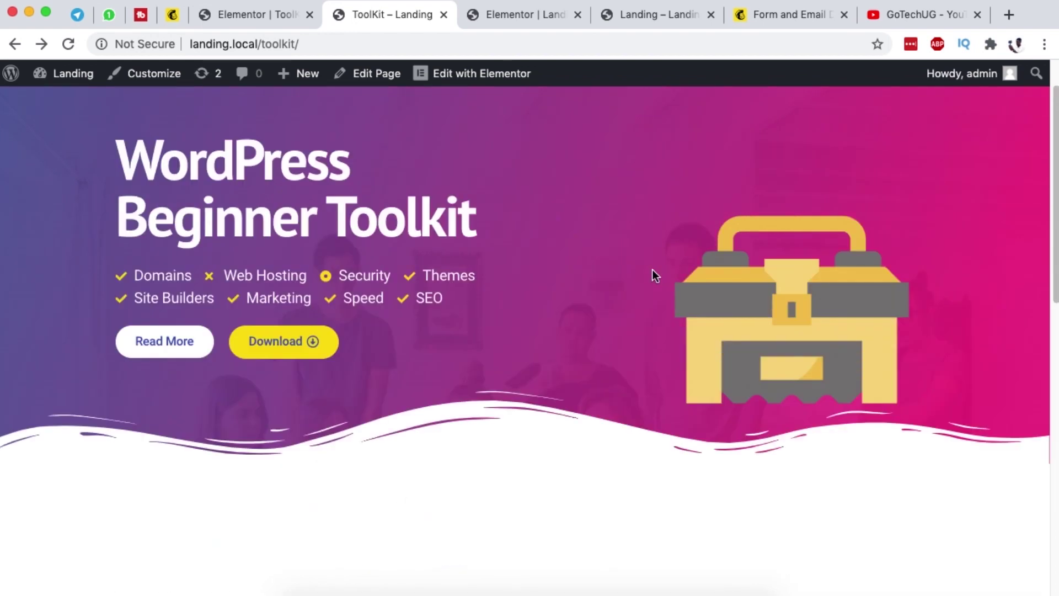
scroll(652, 272, "down", 5)
scroll(652, 271, "up", 6)
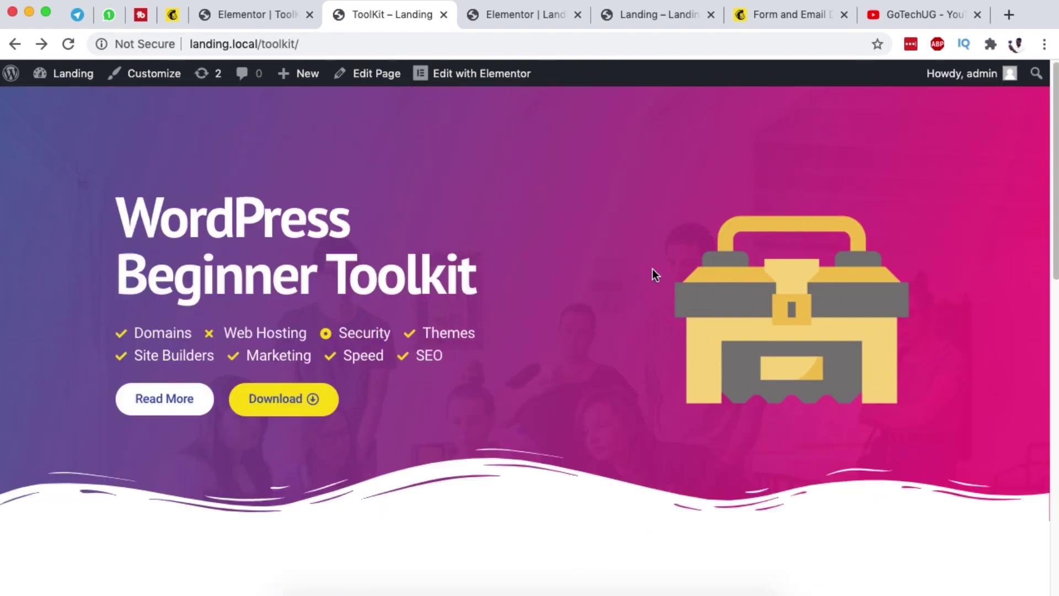
scroll(681, 315, "down", 8)
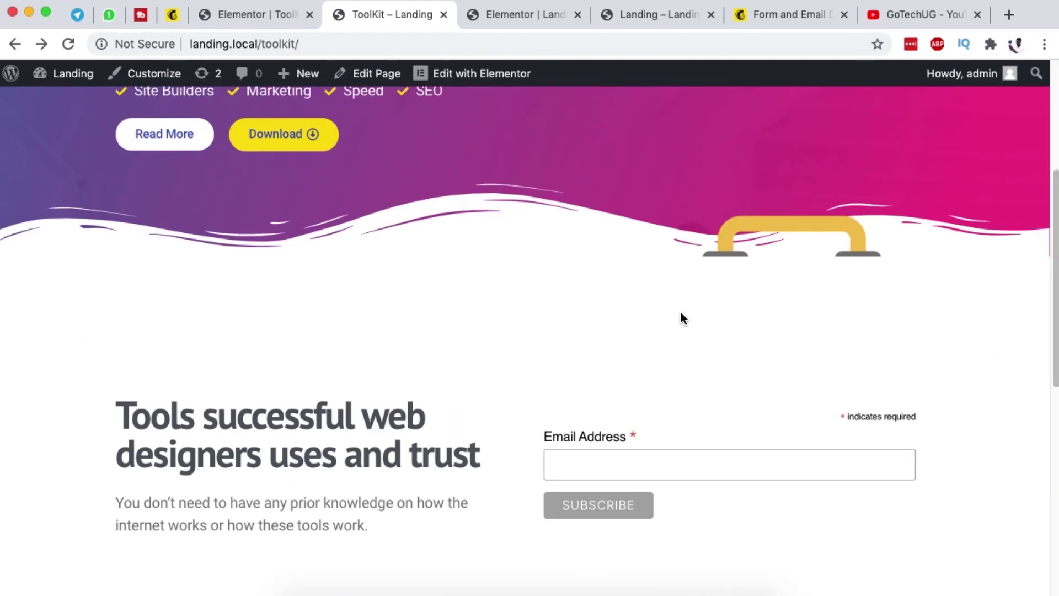
scroll(681, 314, "up", 7)
scroll(681, 312, "down", 4)
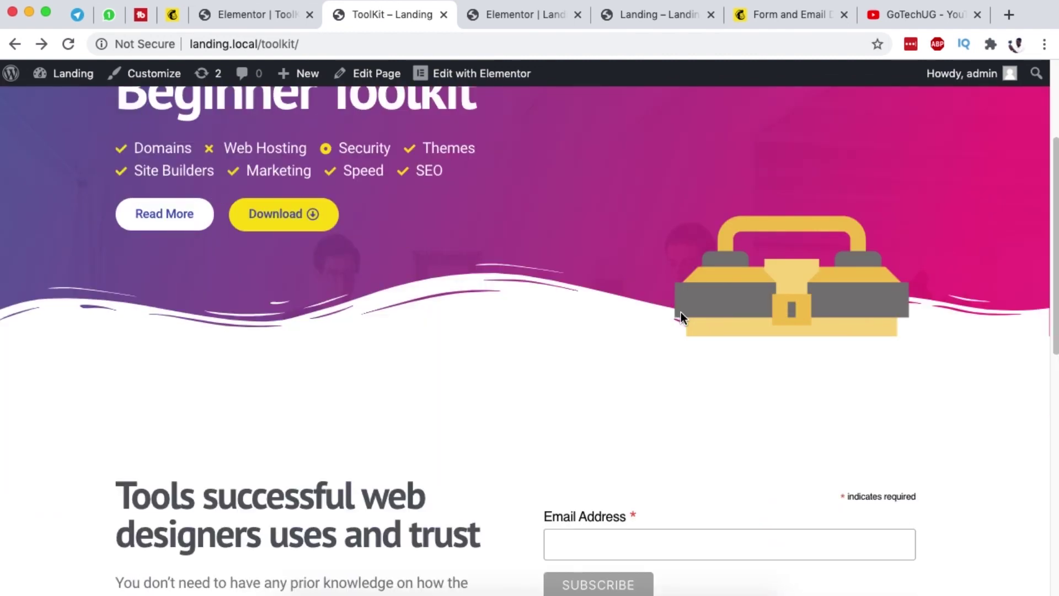
Return to the Landing page's Elementor editor and duplicate the hero section
scroll(370, 347, "down", 5)
left_click(507, 14)
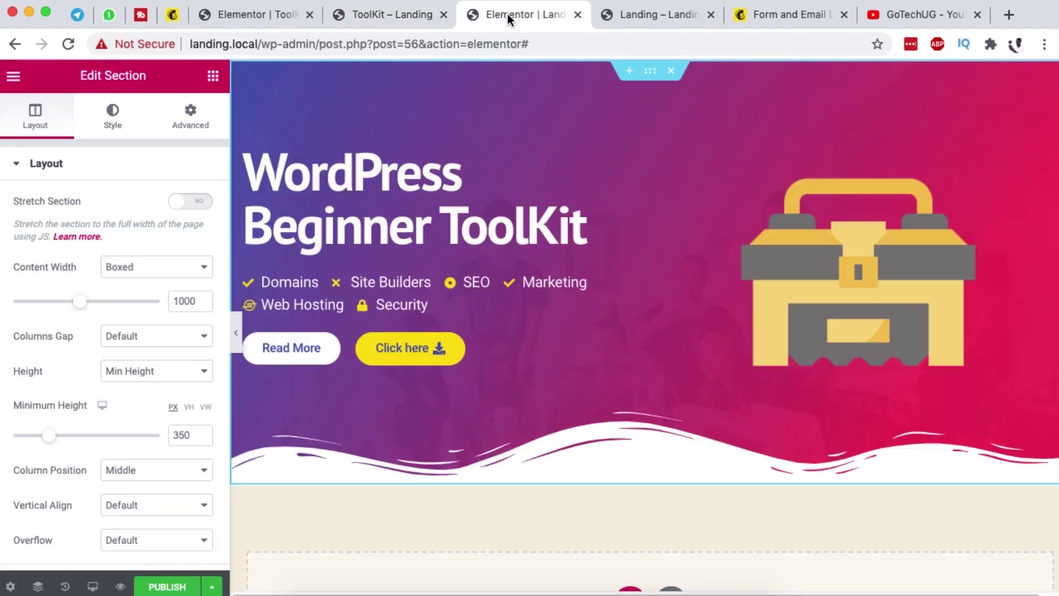
right_click(649, 72)
left_click(696, 110)
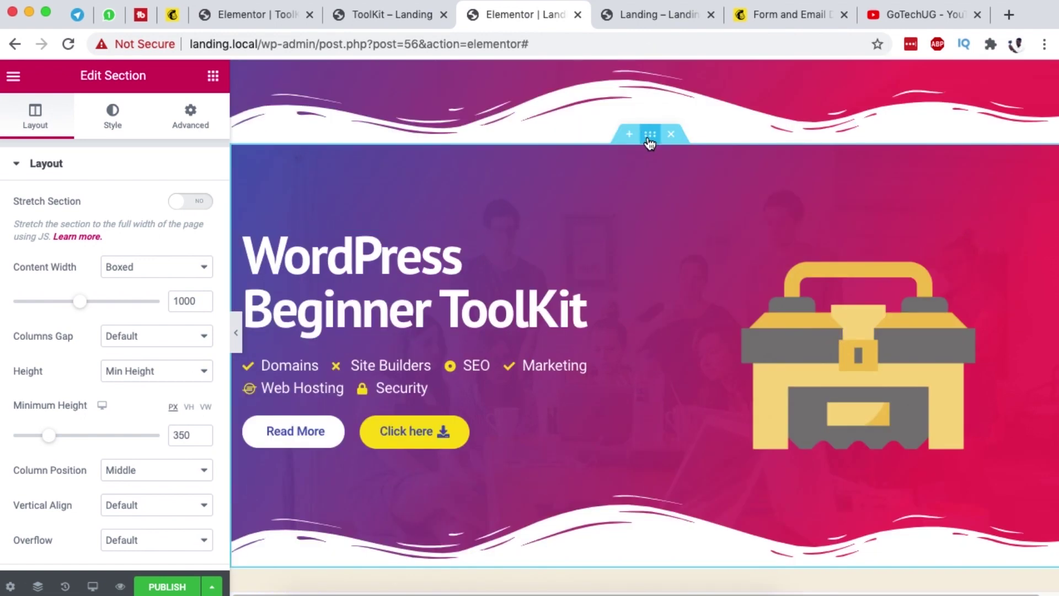
Remove the duplicated section's background image, switch its background overlay to the classic type and clear the overlay color
left_click(124, 127)
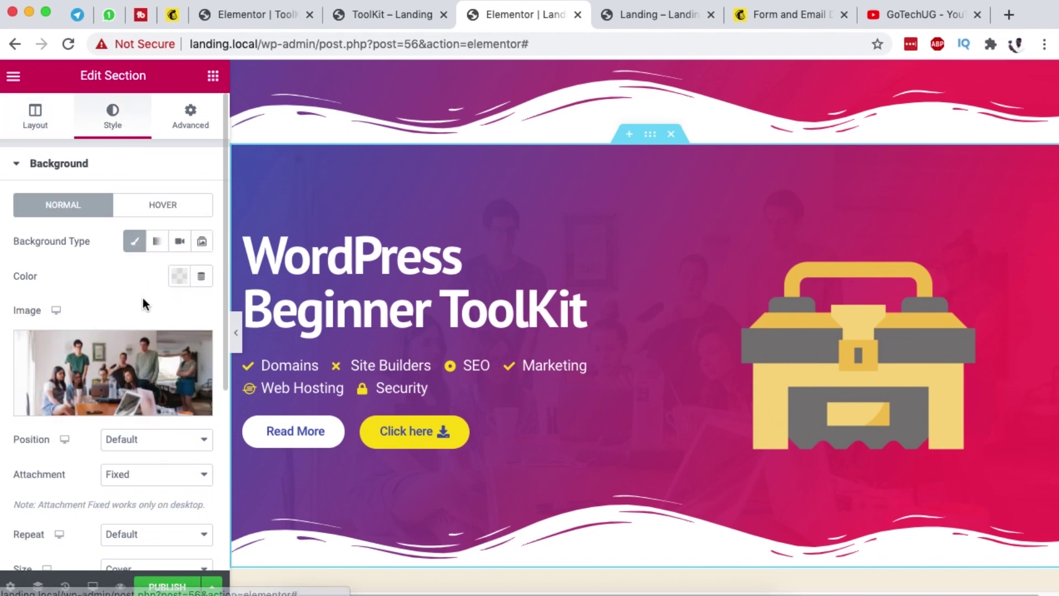
left_click(196, 348)
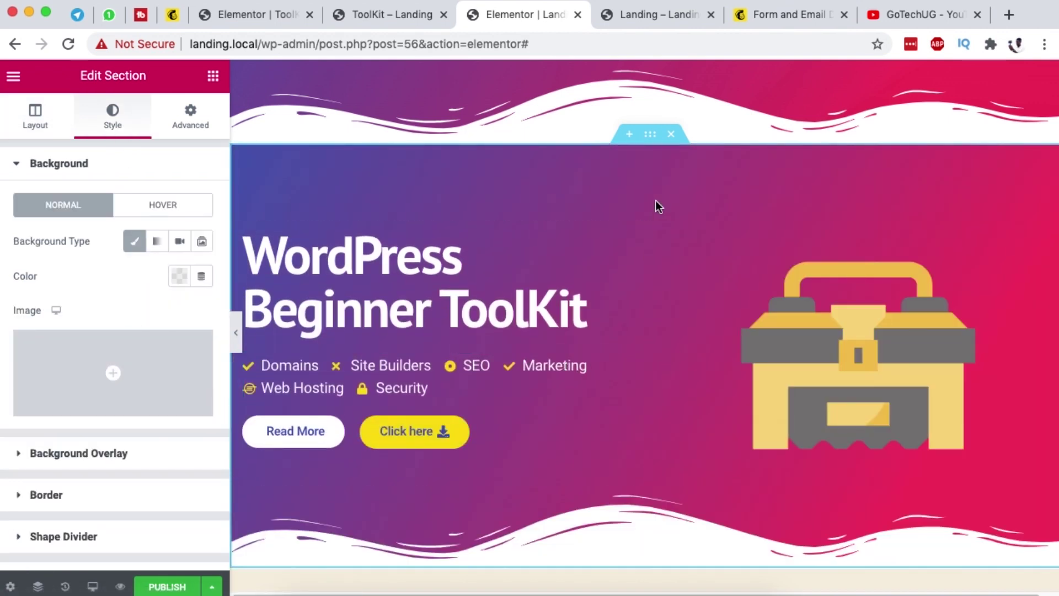
scroll(111, 422, "down", 1)
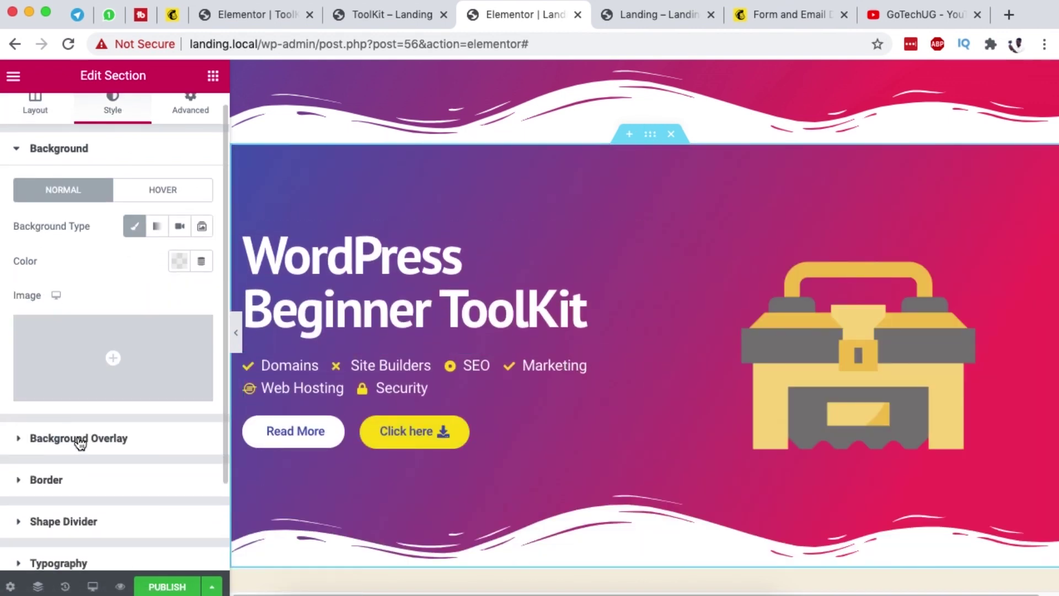
left_click(124, 437)
left_click(181, 282)
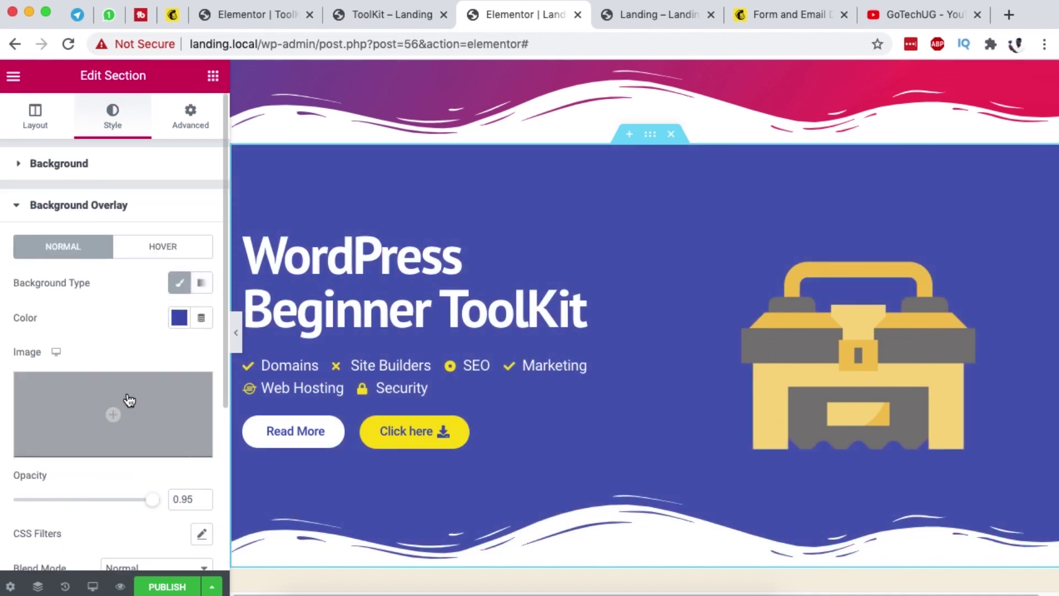
left_click(179, 320)
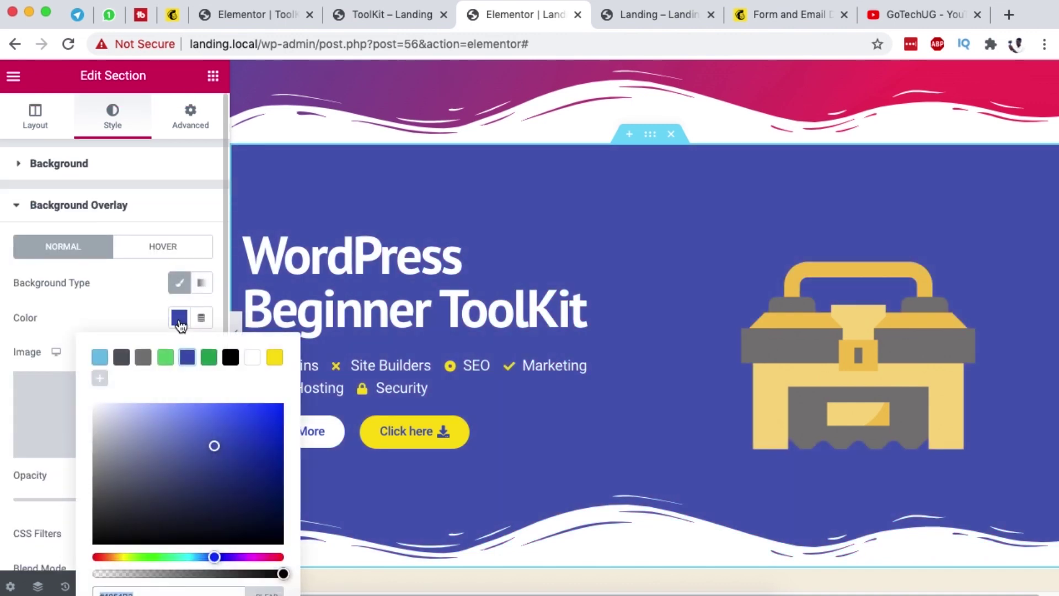
key("BackSpace")
Set the duplicated section's background color to white
left_click(77, 165)
left_click(77, 168)
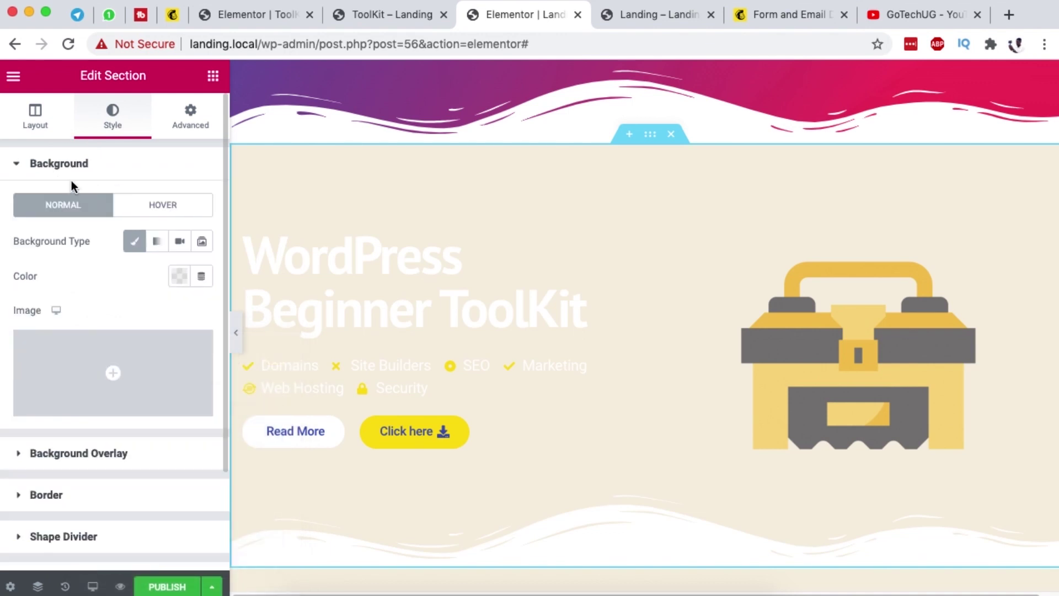
left_click(178, 278)
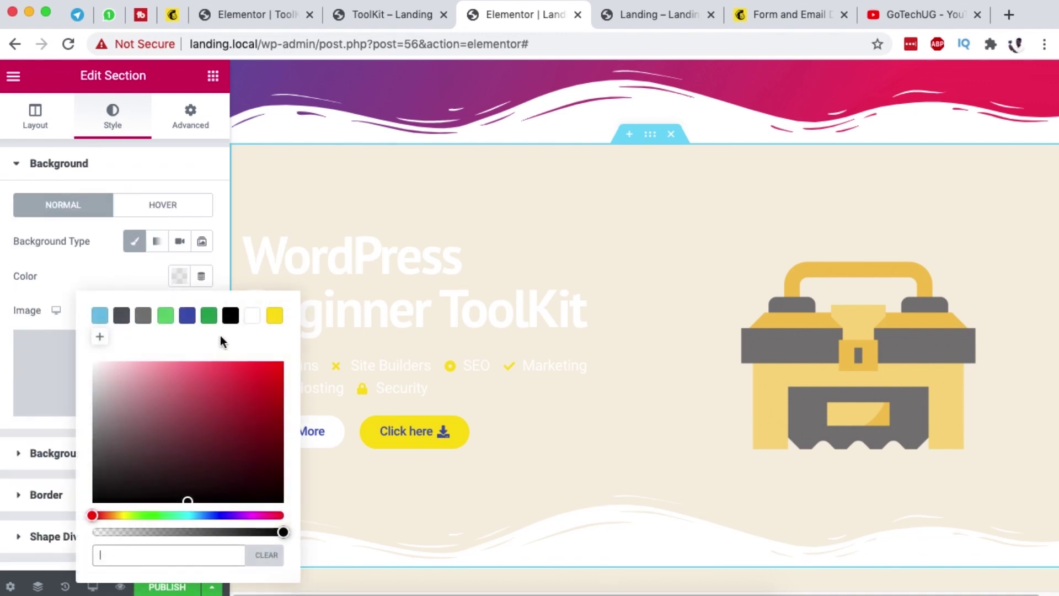
left_click(257, 319)
left_click(67, 276)
Set the duplicated section's bottom shape divider to None and delete its toolbox image
scroll(77, 469, "down", 1)
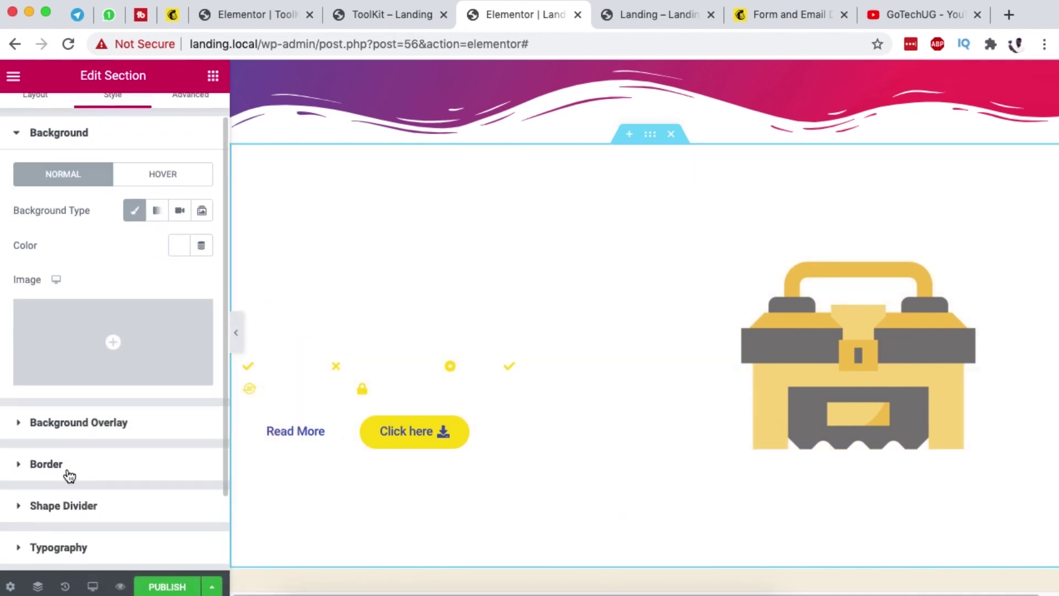
left_click(72, 506)
left_click(164, 331)
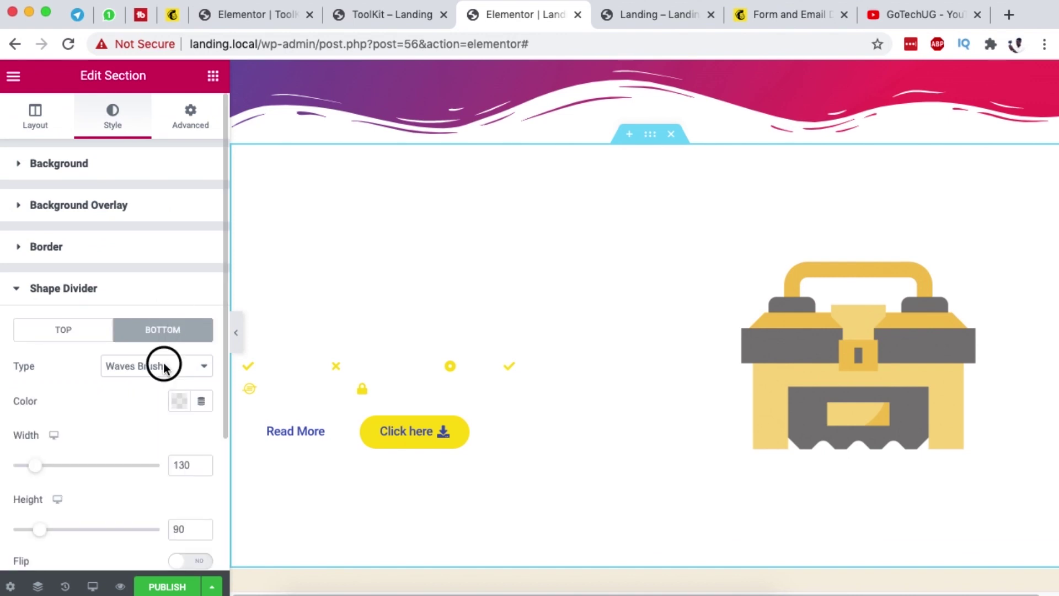
left_click(164, 367)
left_click(156, 167)
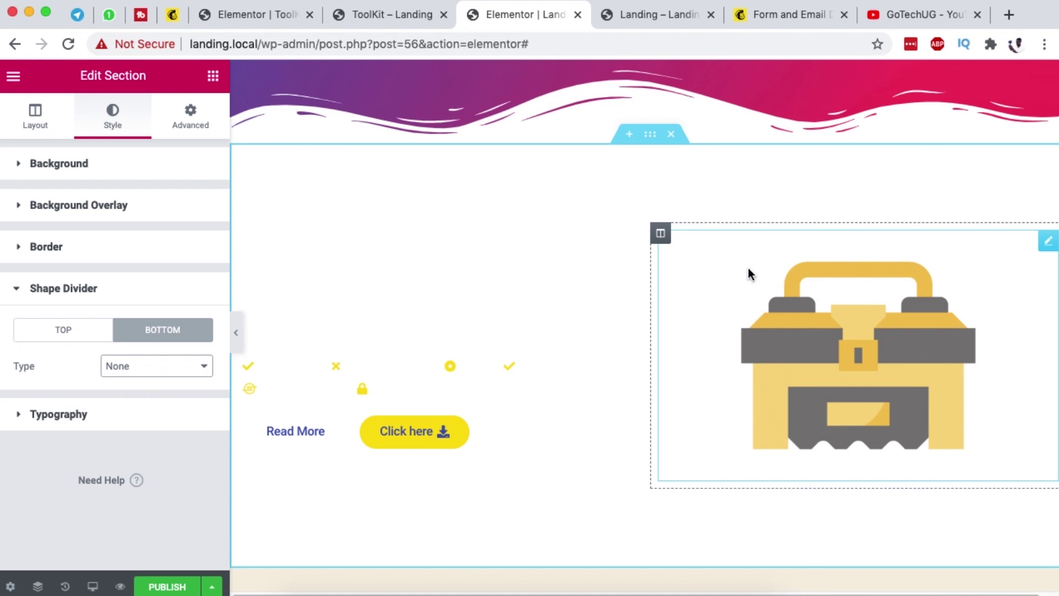
right_click(1050, 255)
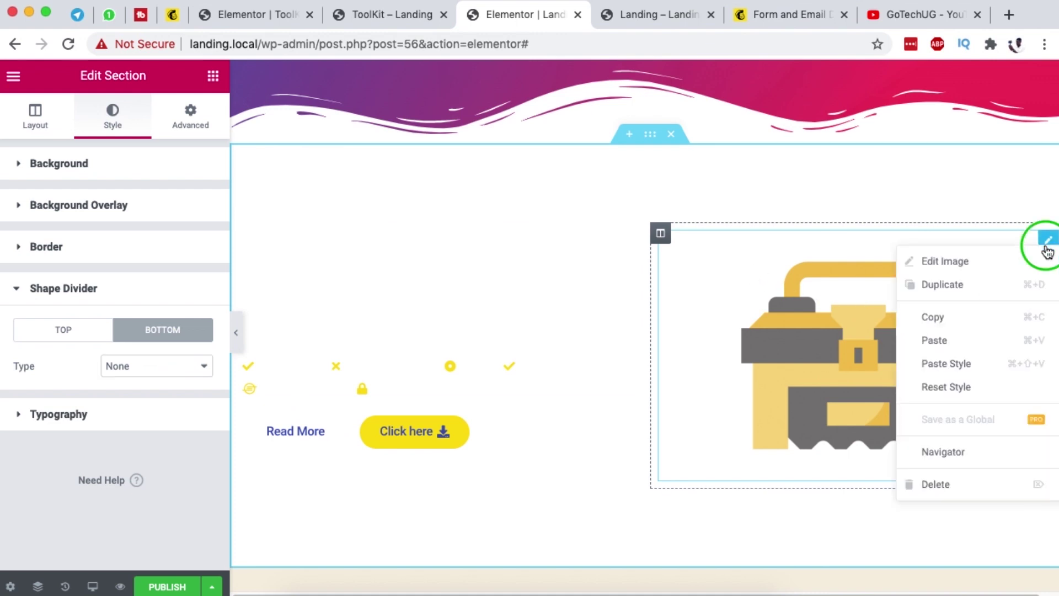
left_click(952, 486)
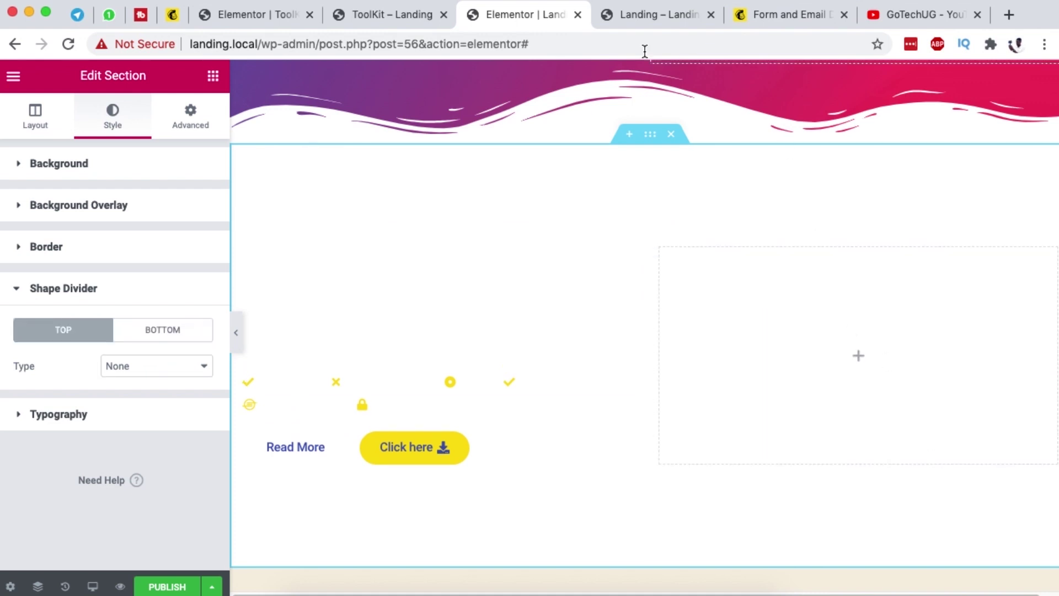
Copy the heading "Tools successful web designers uses and trust" from the finished ToolKit page
left_click(394, 10)
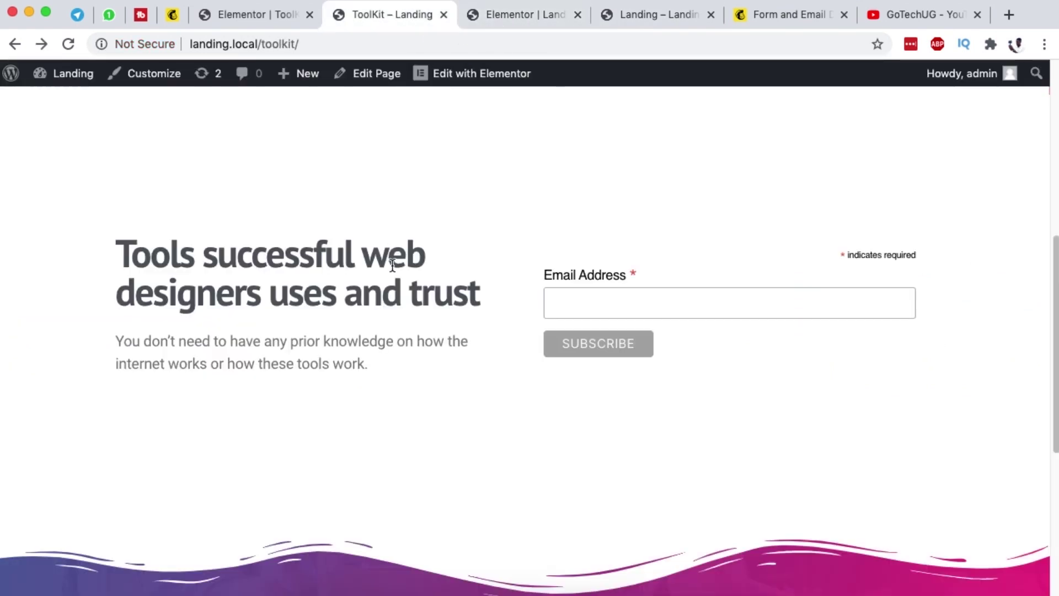
scroll(399, 279, "up", 2)
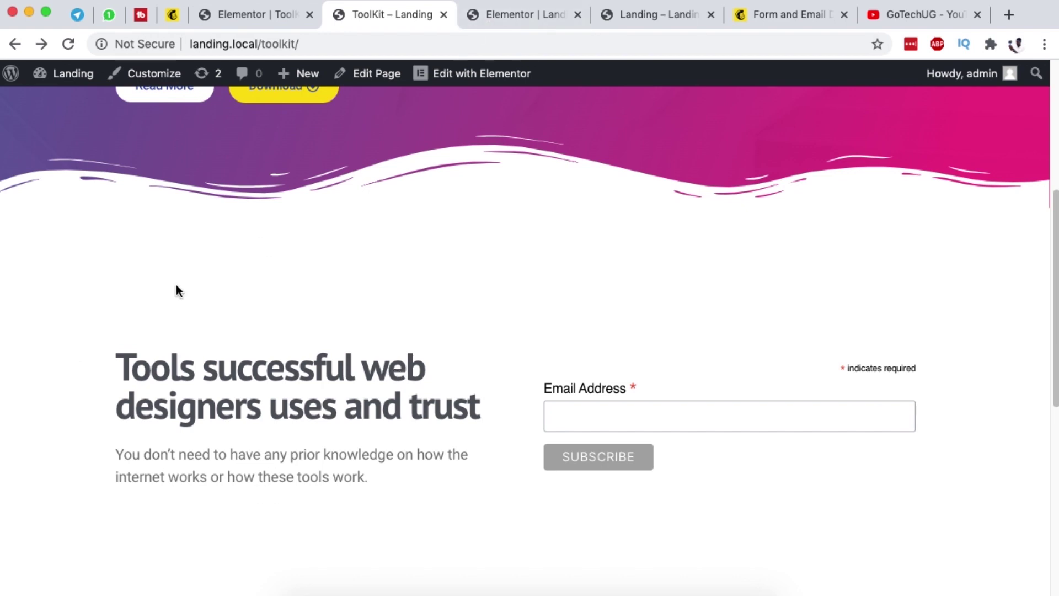
left_click_drag(124, 364, 488, 420)
key("super+c")
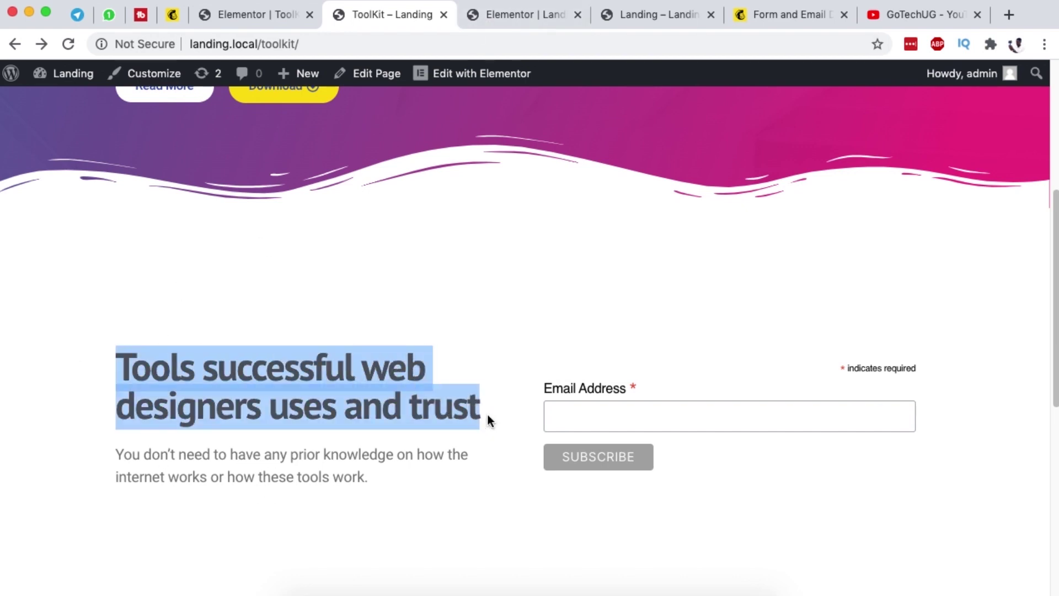
Add a Heading widget at the top of the duplicated section's first column, titled "Tools successful web designers uses and trust"
left_click(520, 15)
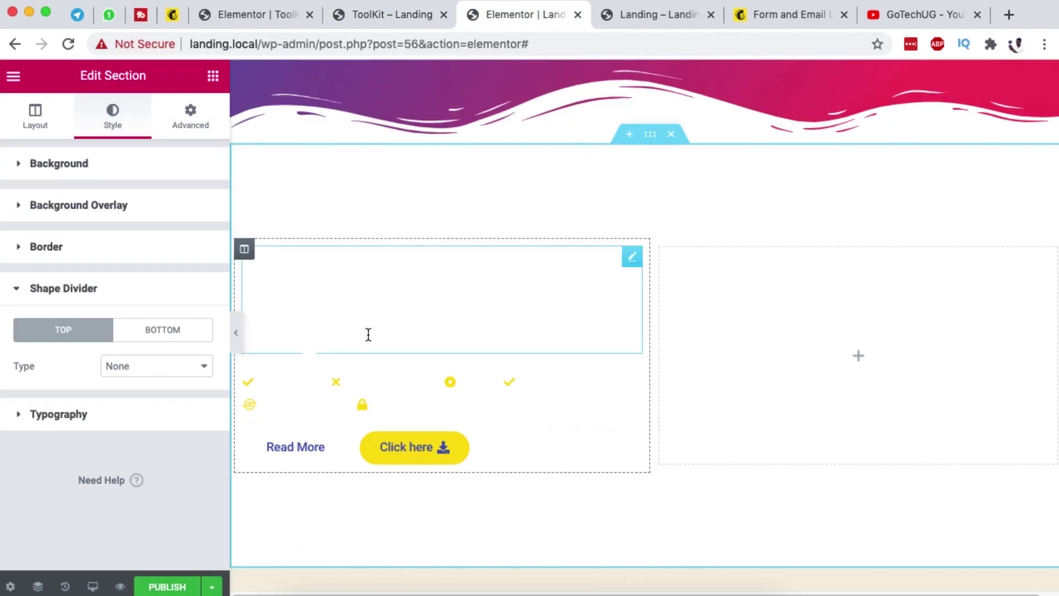
left_click(213, 76)
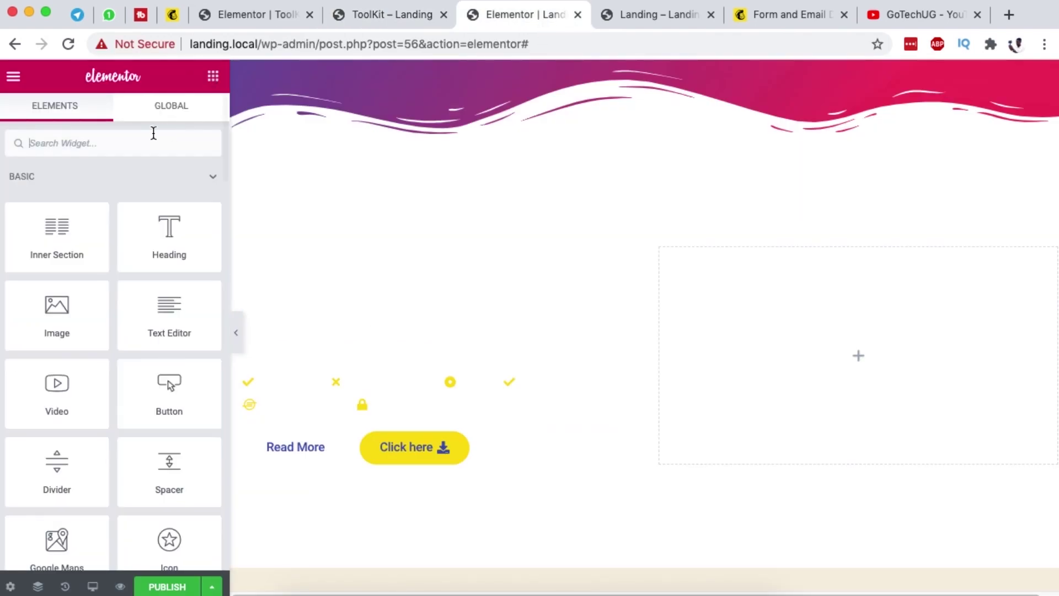
left_click_drag(169, 231, 419, 261)
left_click(85, 238)
key("super+v")
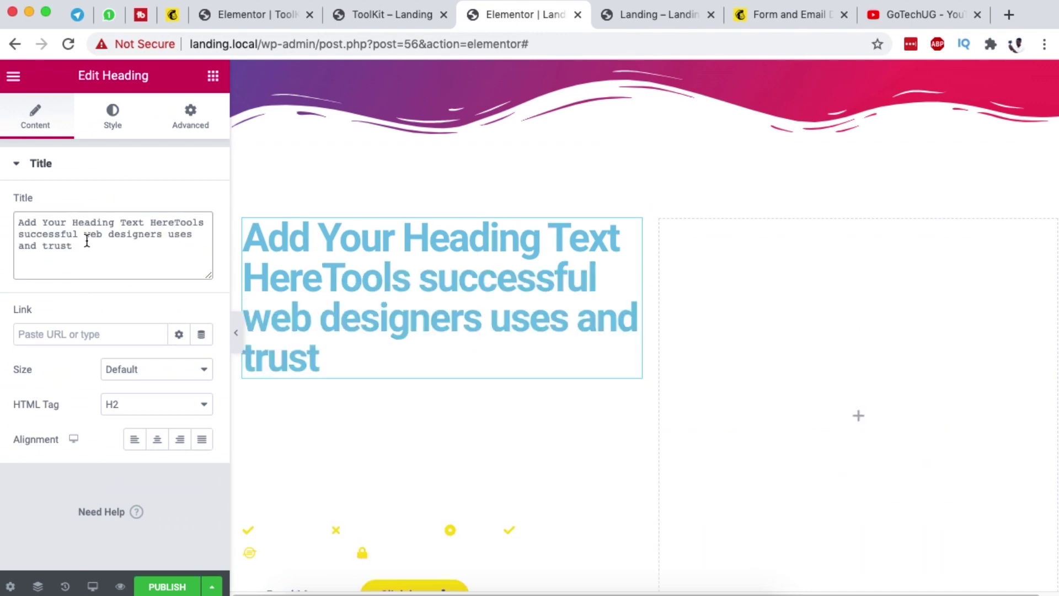
left_click_drag(18, 222, 172, 222)
key("BackSpace")
Copy the paragraph beginning "You don't need to have any prior knowledge" from the finished ToolKit page
left_click(389, 14)
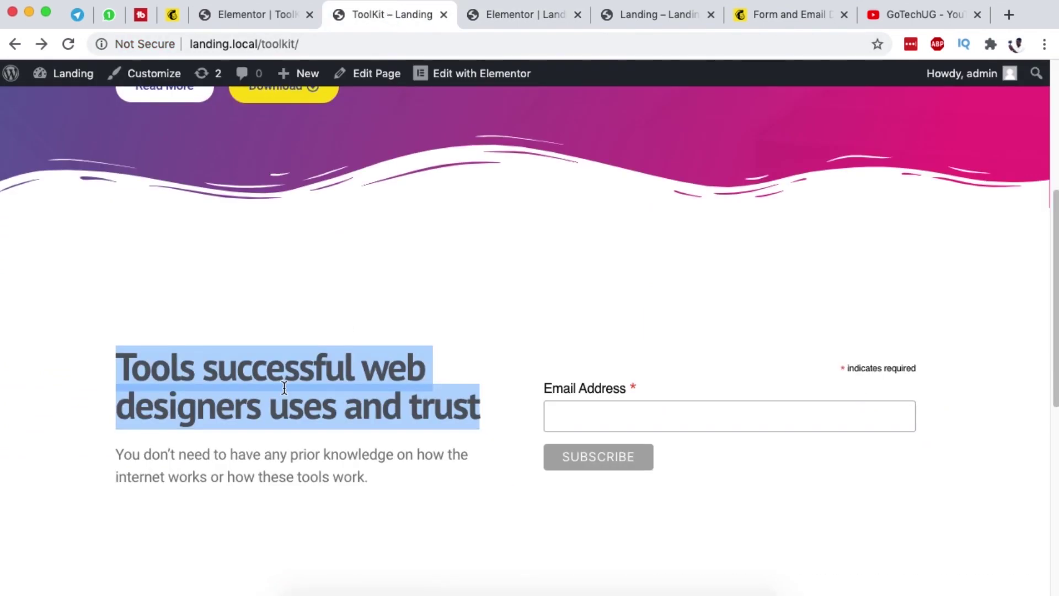
left_click_drag(112, 454, 378, 481)
key("super+c")
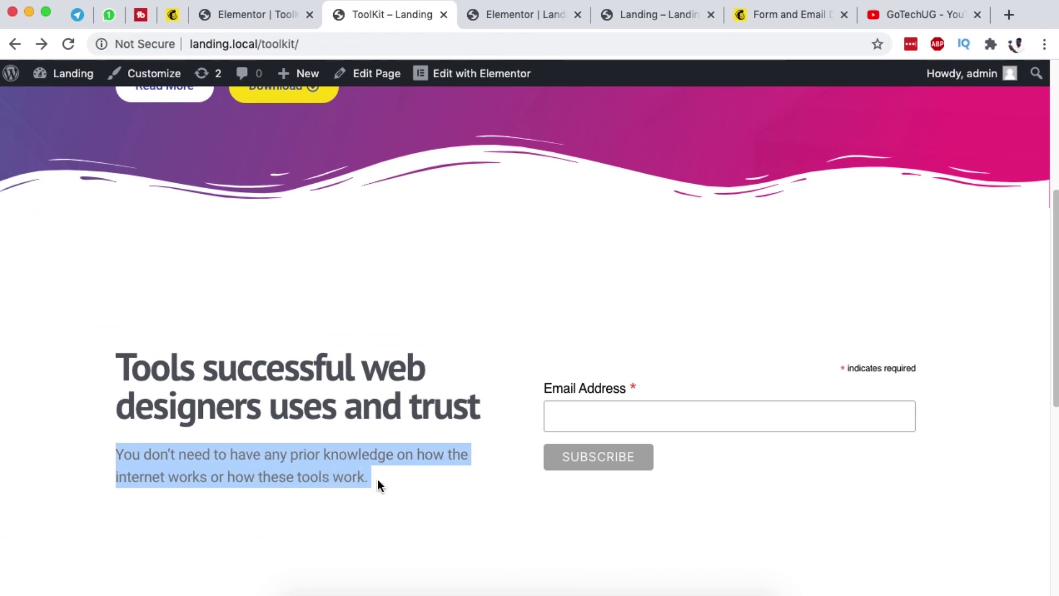
Add a Text Editor widget below the new heading and replace its placeholder text with the copied paragraph
left_click(548, 15)
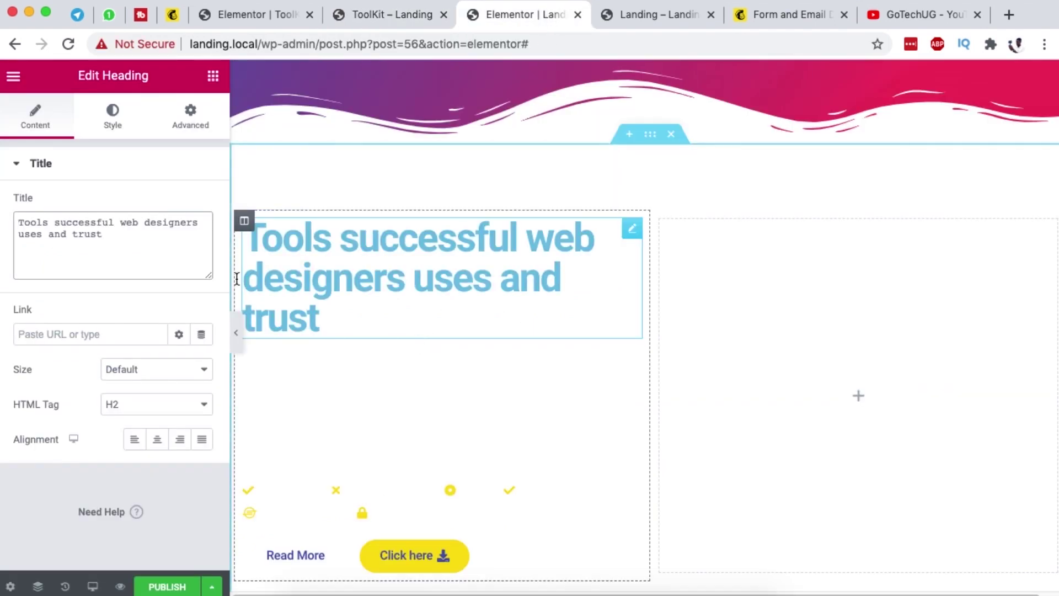
left_click(213, 76)
left_click_drag(161, 328, 312, 358)
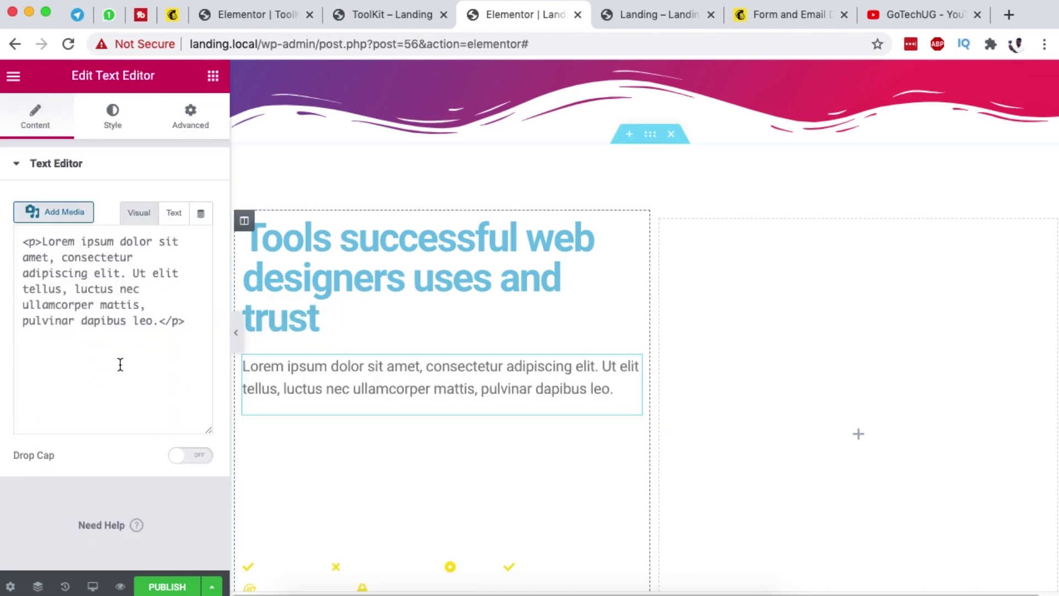
key("super+a")
key("BackSpace")
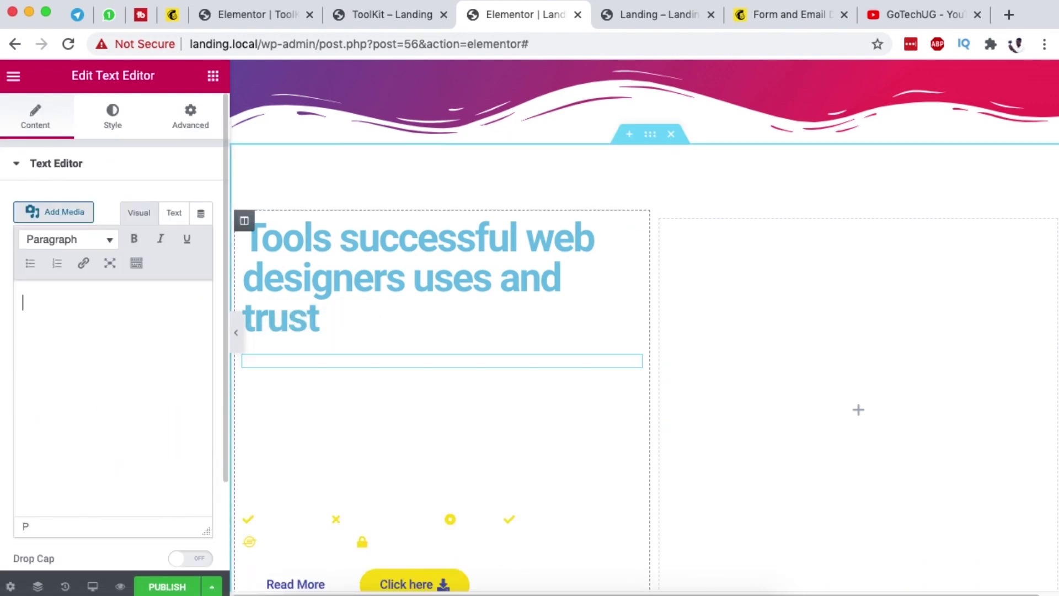
key("super+v")
Check the heading on the finished ToolKit page and set the new heading's text color to the dark grey swatch
key("ctrl+shift+Tab")
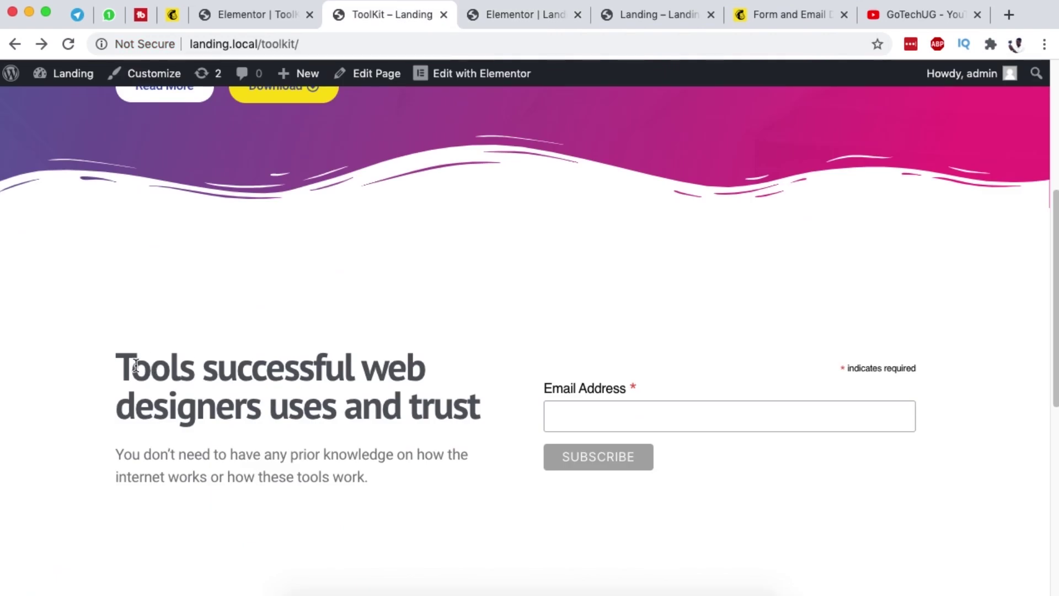
left_click(497, 14)
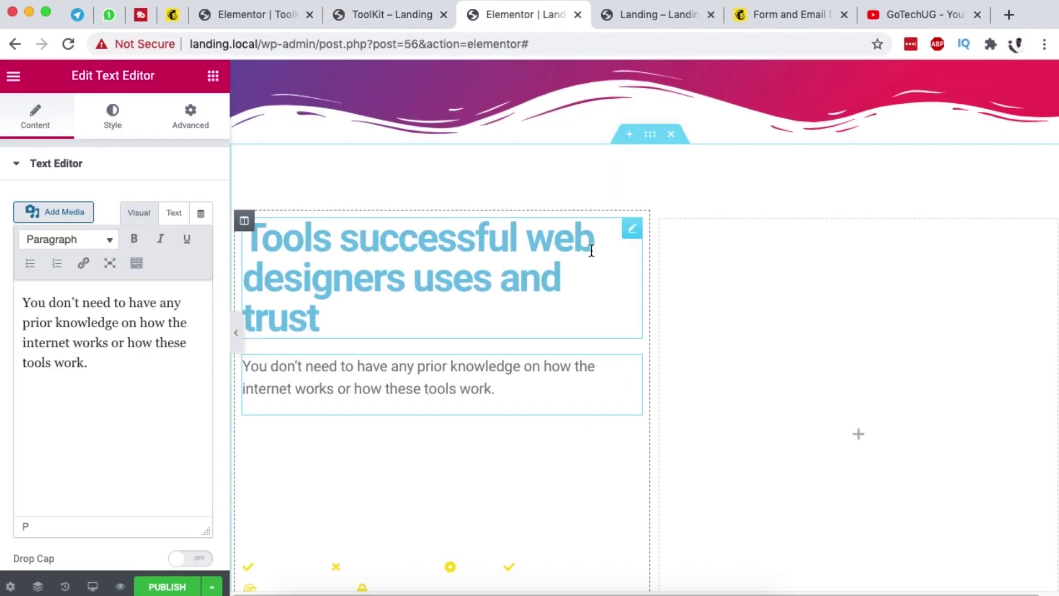
left_click(632, 224)
left_click(111, 118)
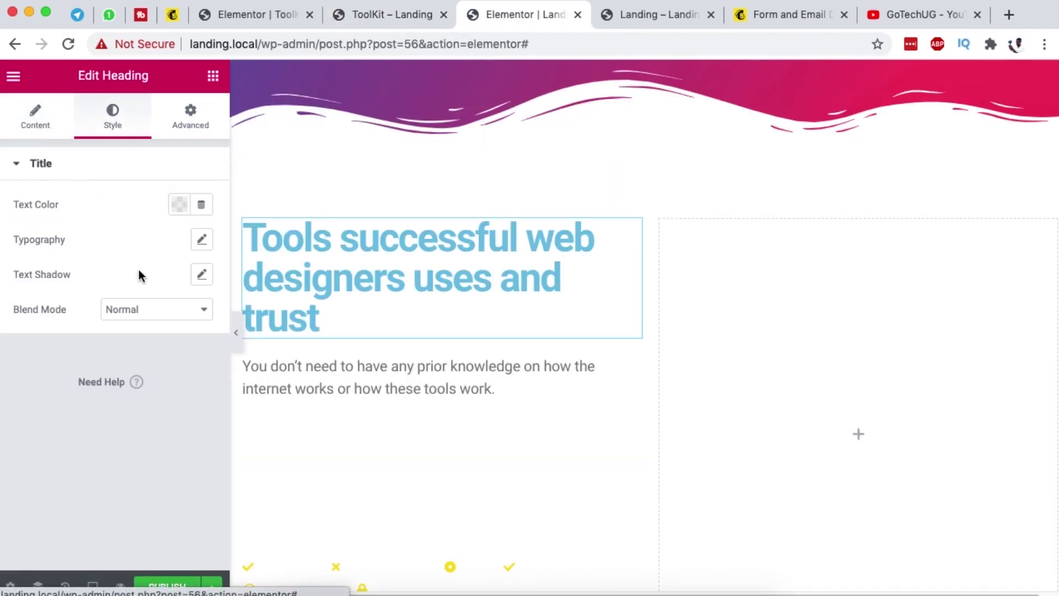
left_click(180, 208)
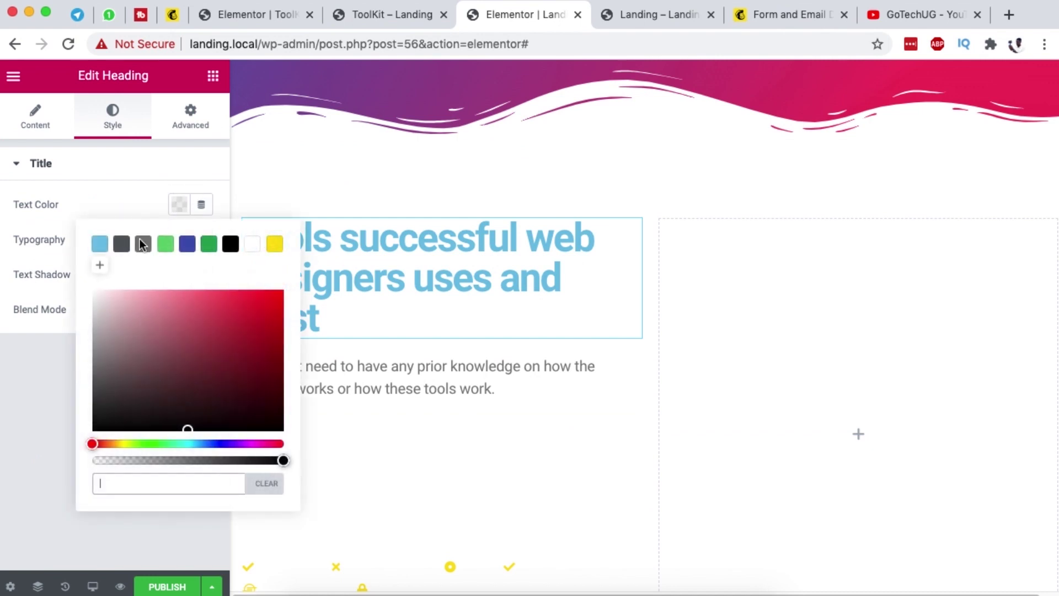
left_click(122, 243)
Delete the leftover white heading, icon list, Click here button and Read More button from the duplicated section's first column
scroll(687, 378, "down", 4)
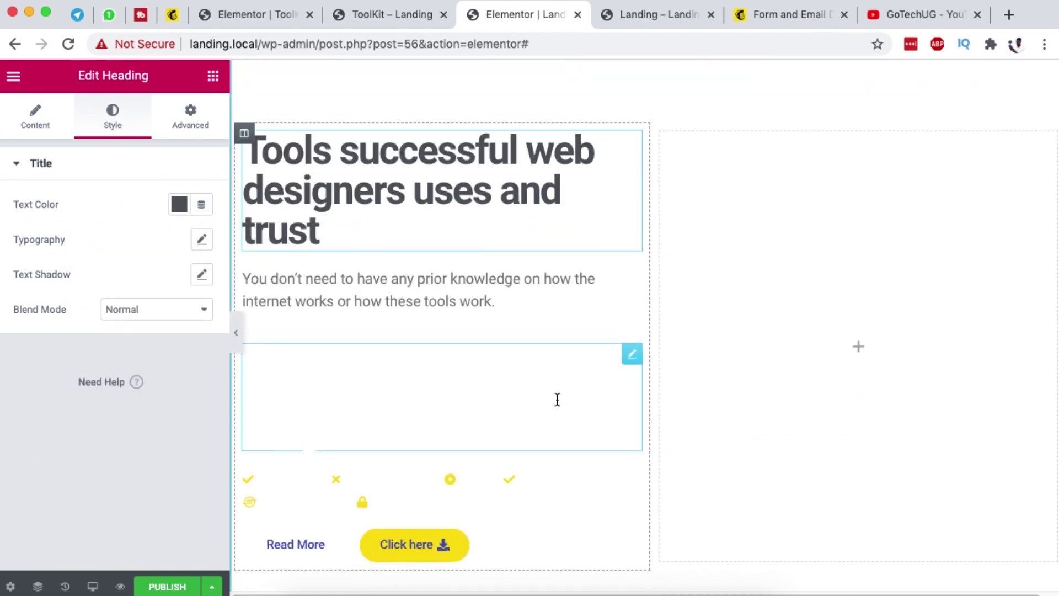
right_click(633, 360)
left_click(640, 584)
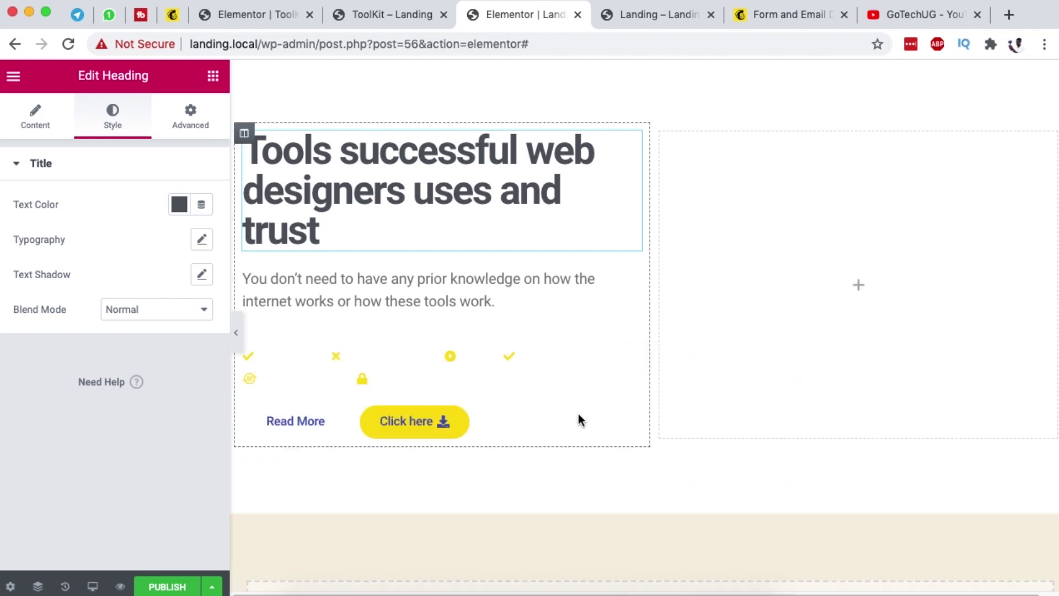
right_click(631, 349)
left_click(668, 583)
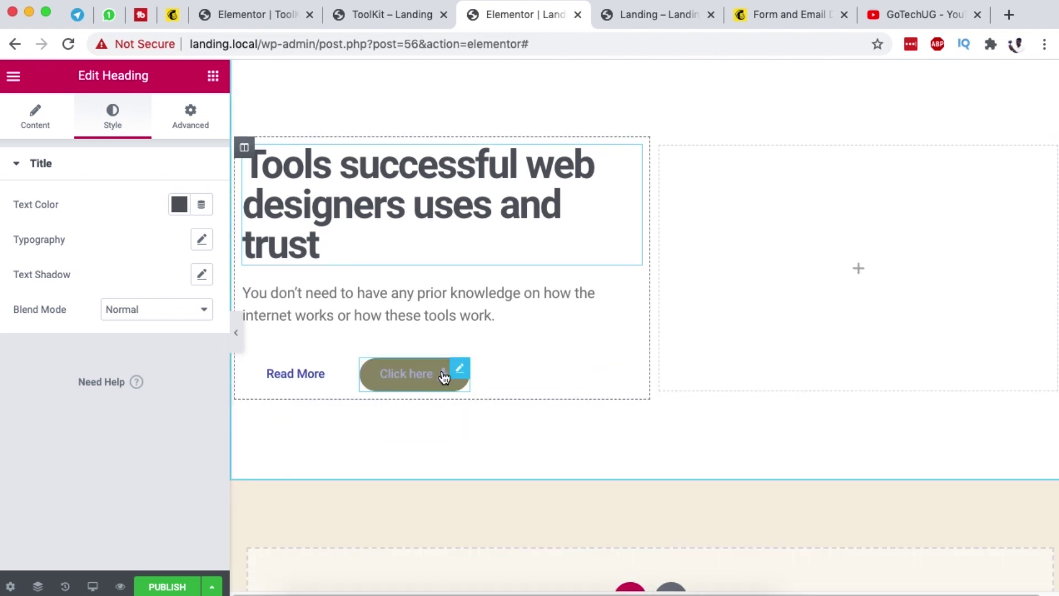
right_click(460, 367)
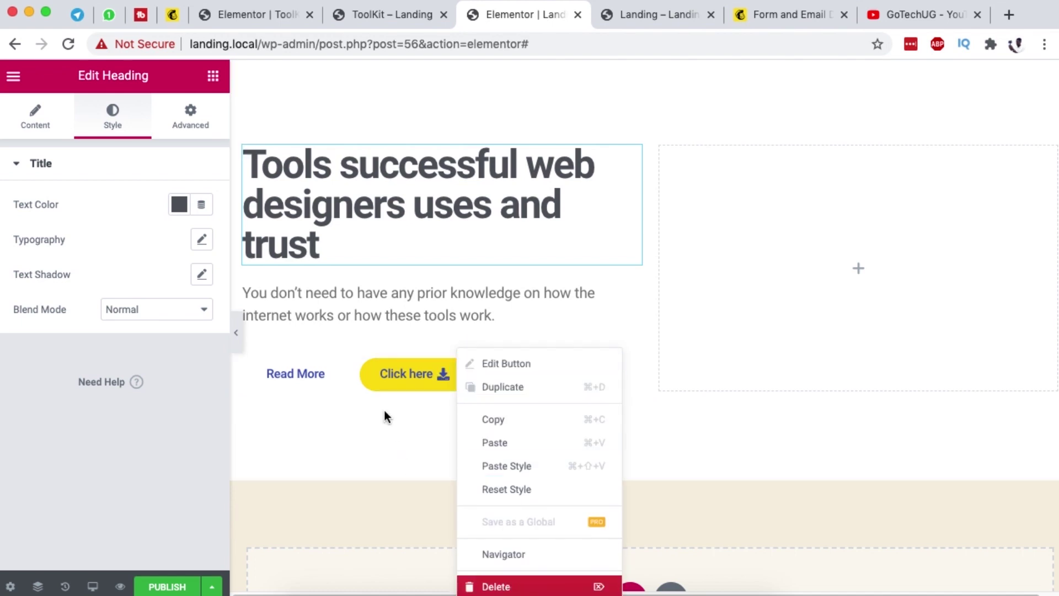
key("Delete")
key("Delete")
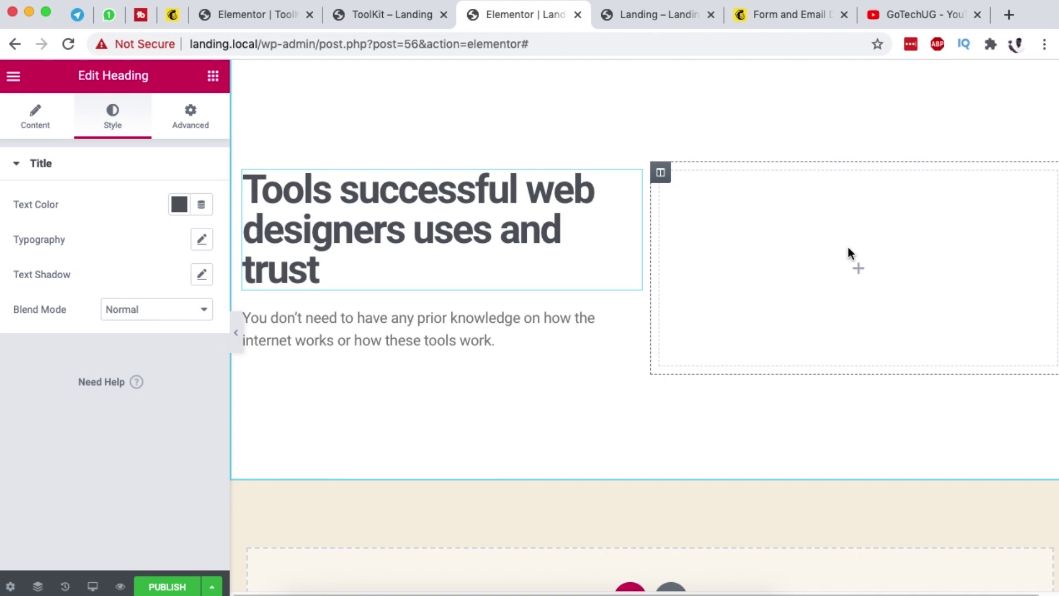
Add an HTML widget to the empty second column beside the "Tools successful web designers uses and trust" heading
left_click(212, 78)
type("ht")
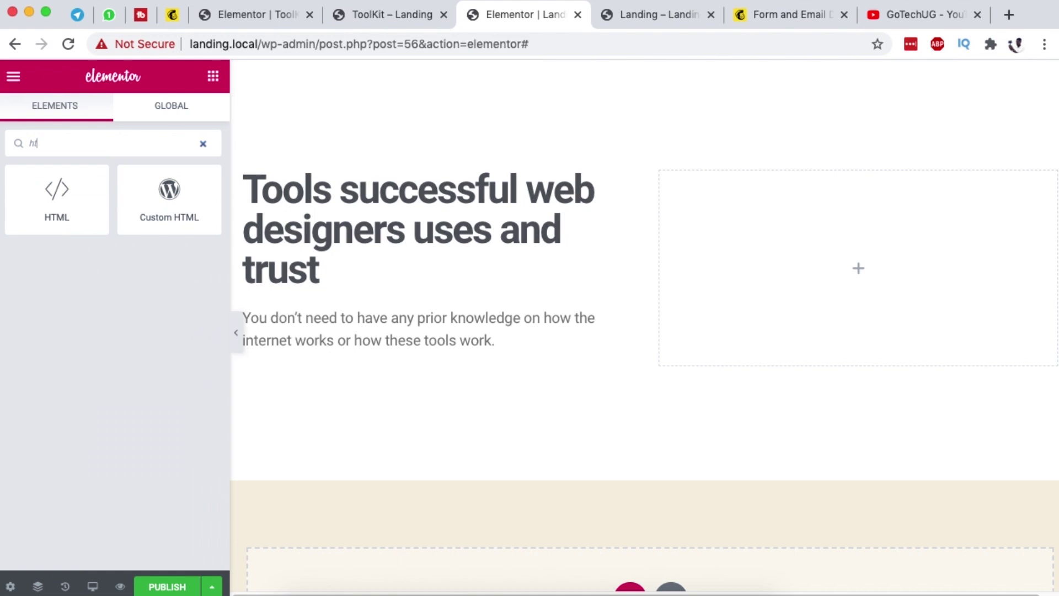
left_click_drag(6, 220, 921, 263)
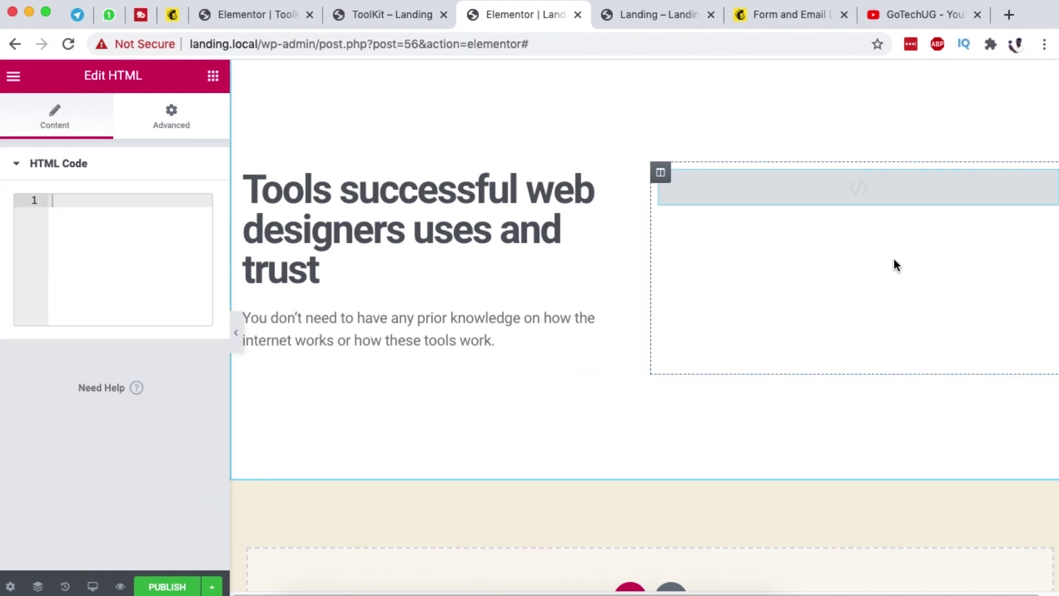
Switch to Mailchimp and open the embedded forms page from the Free Resources audience's signup forms
left_click(799, 18)
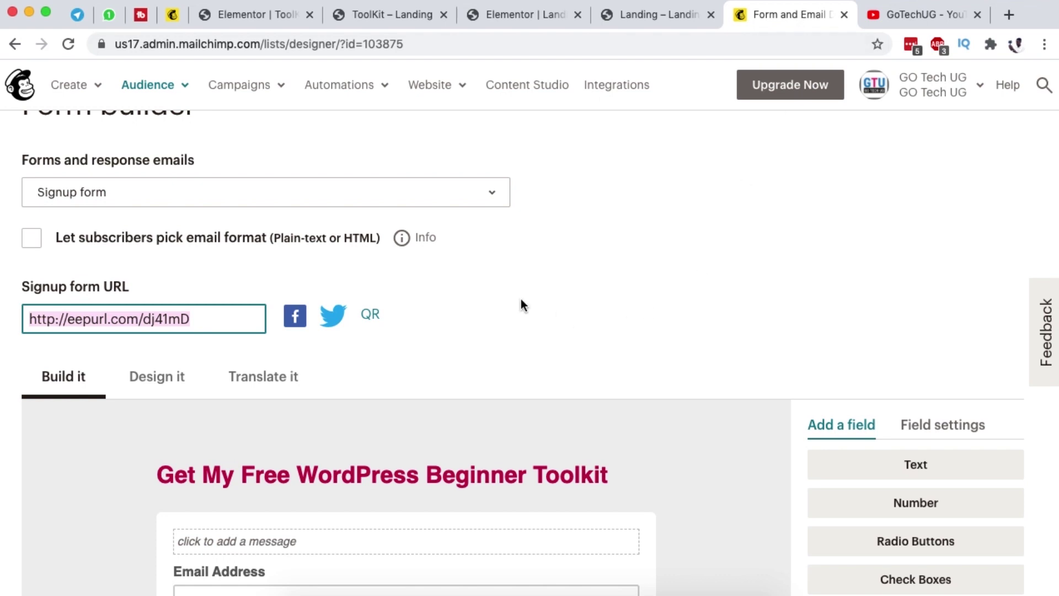
scroll(521, 300, "up", 5)
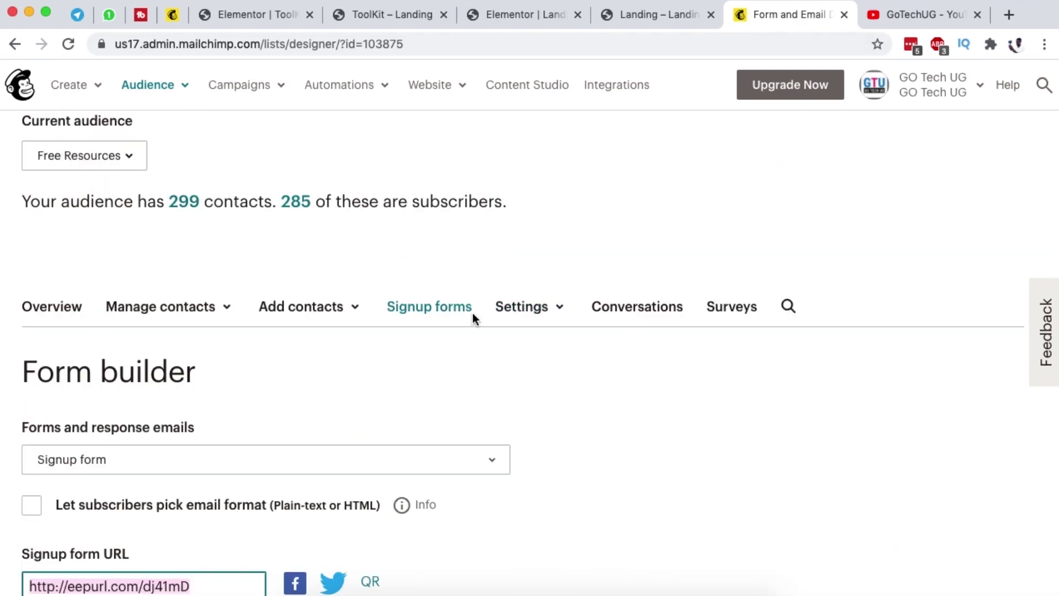
left_click(421, 311)
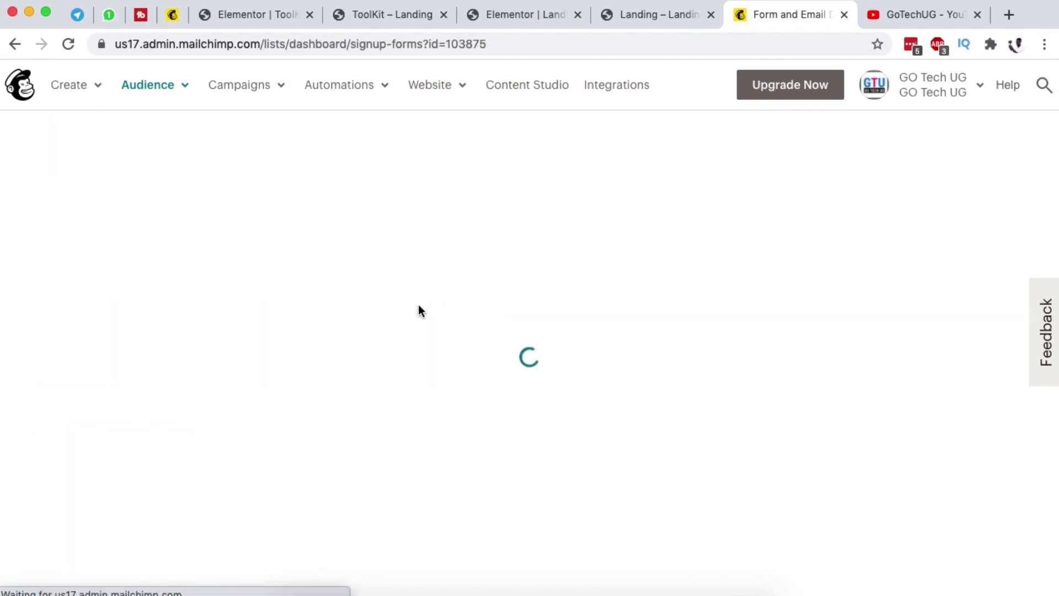
left_click(171, 428)
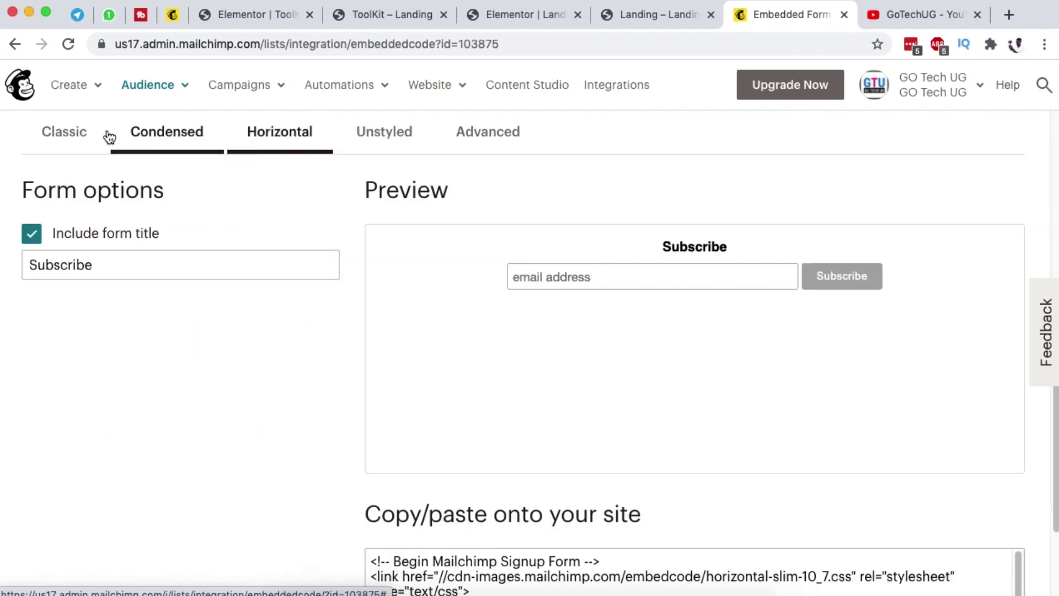
Choose the Classic embedded form, exclude the form title and copy the generated embed code
left_click(64, 137)
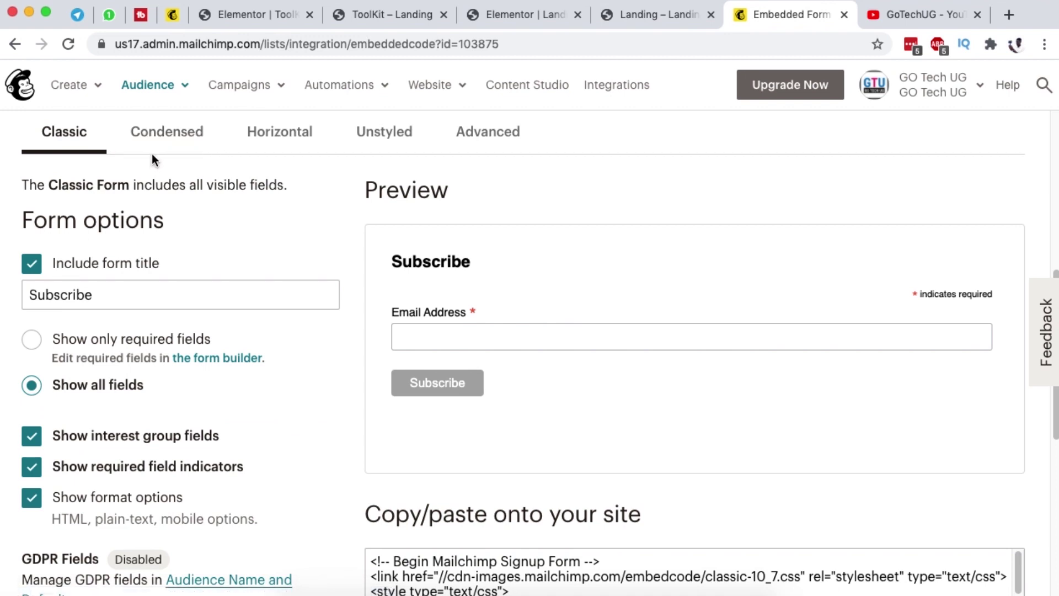
left_click(31, 265)
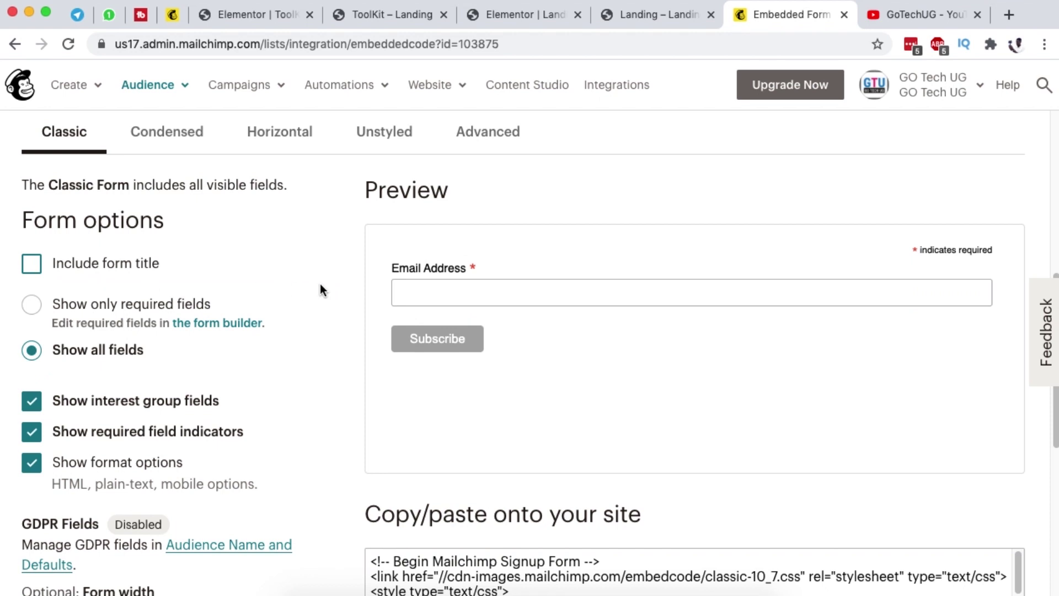
scroll(524, 409, "down", 3)
left_click(466, 519)
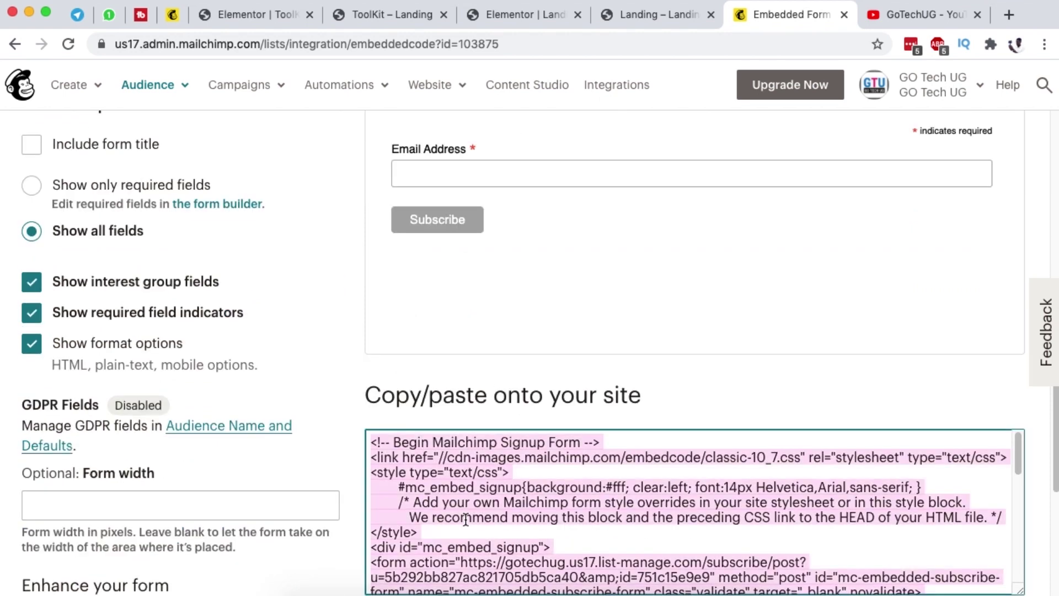
Paste the Mailchimp embed code into the landing page's HTML widget and compare the signup form with the finished ToolKit page
left_click(384, 16)
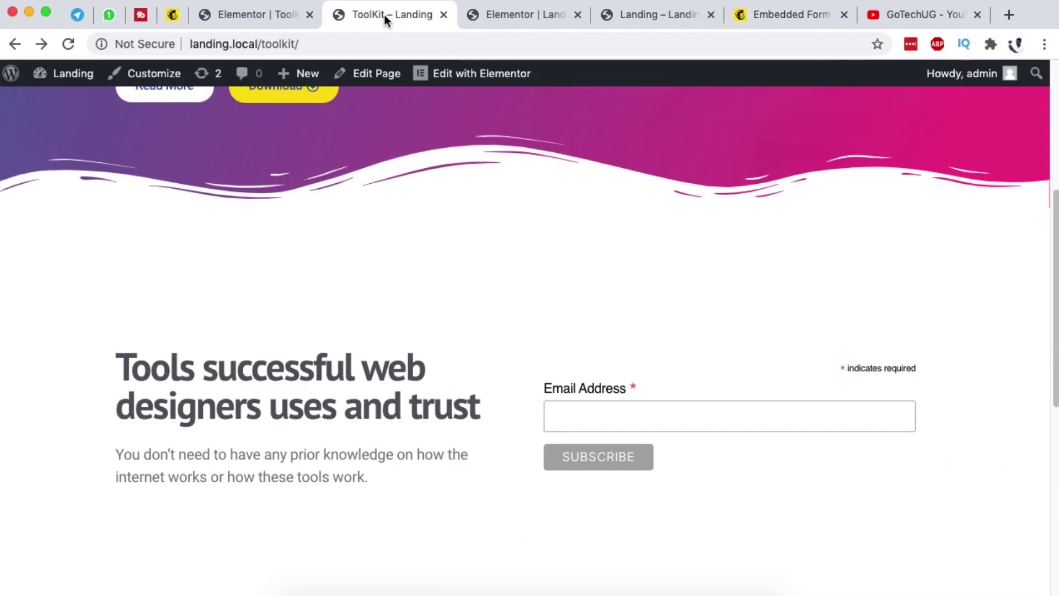
left_click(518, 14)
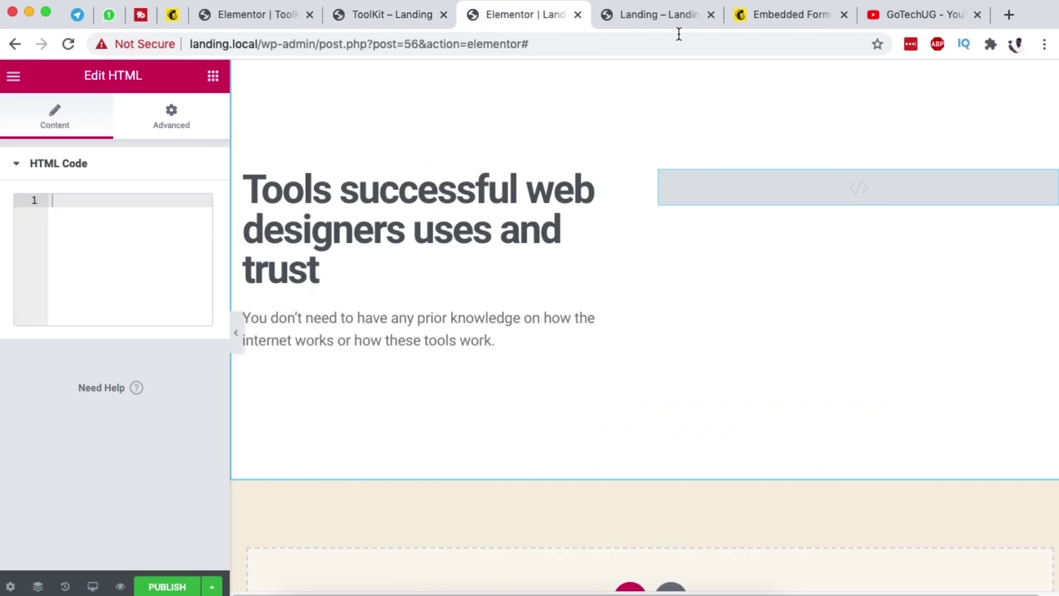
left_click(782, 19)
scroll(618, 303, "up", 1)
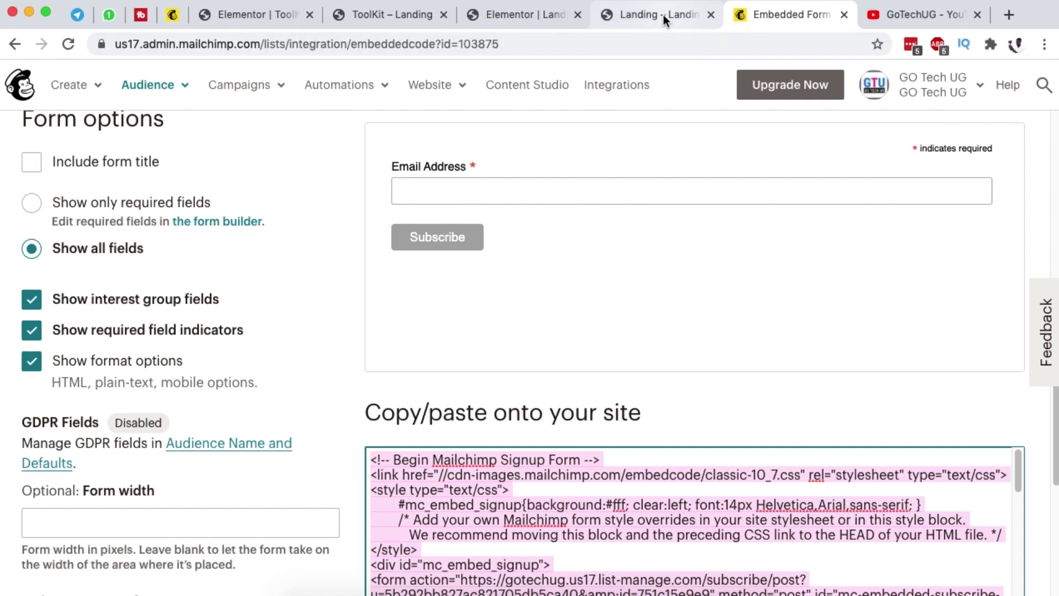
scroll(637, 189, "up", 2)
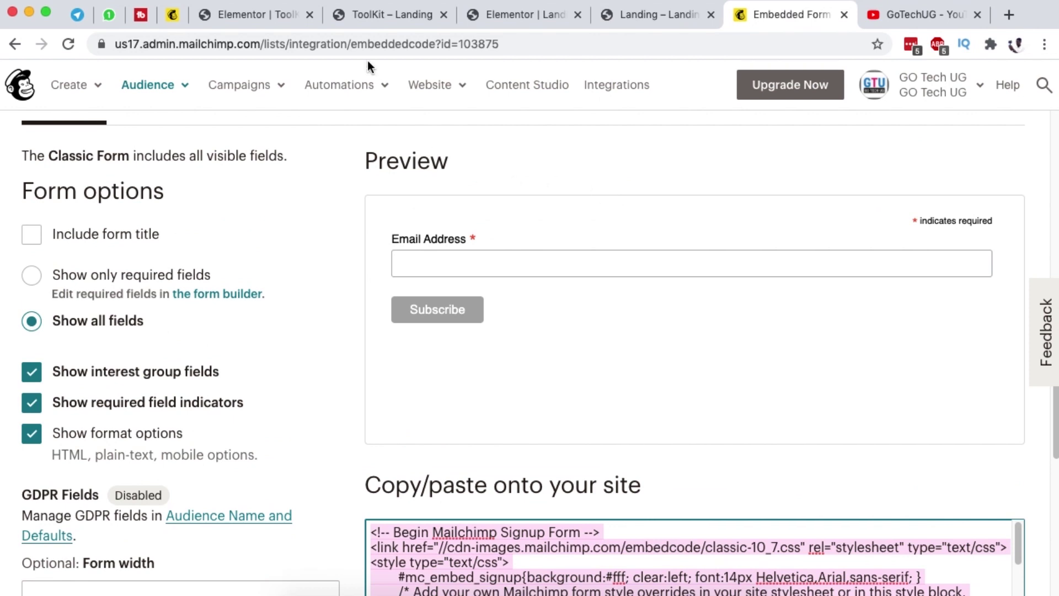
left_click(386, 21)
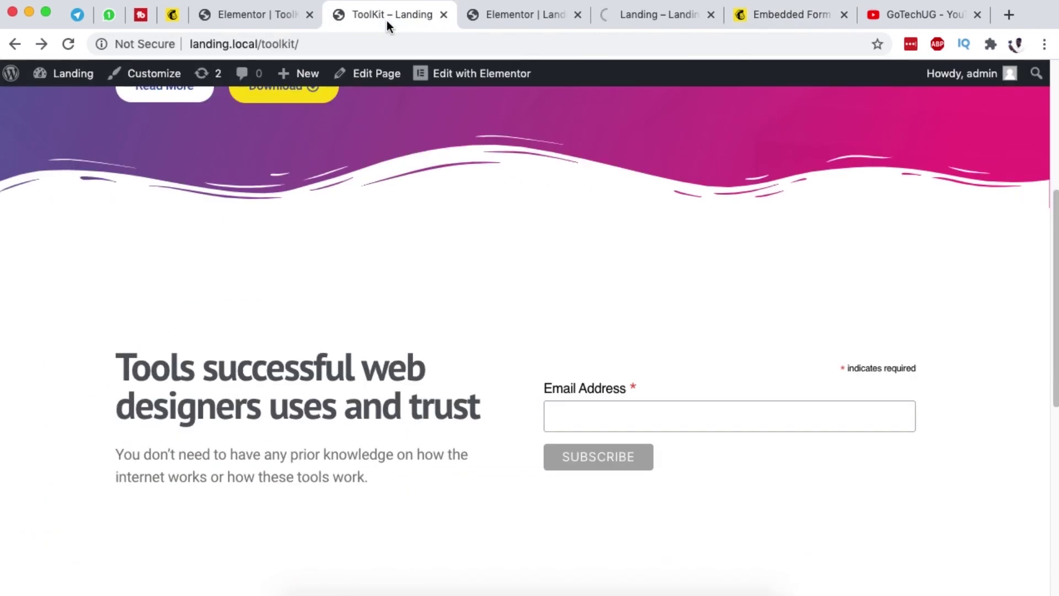
left_click(529, 22)
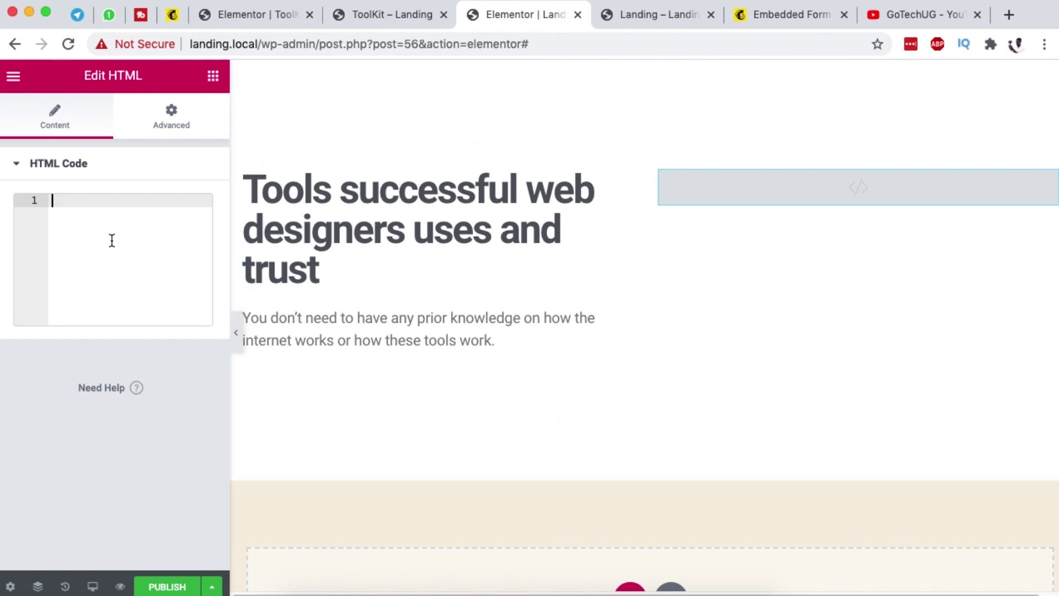
key("super+v")
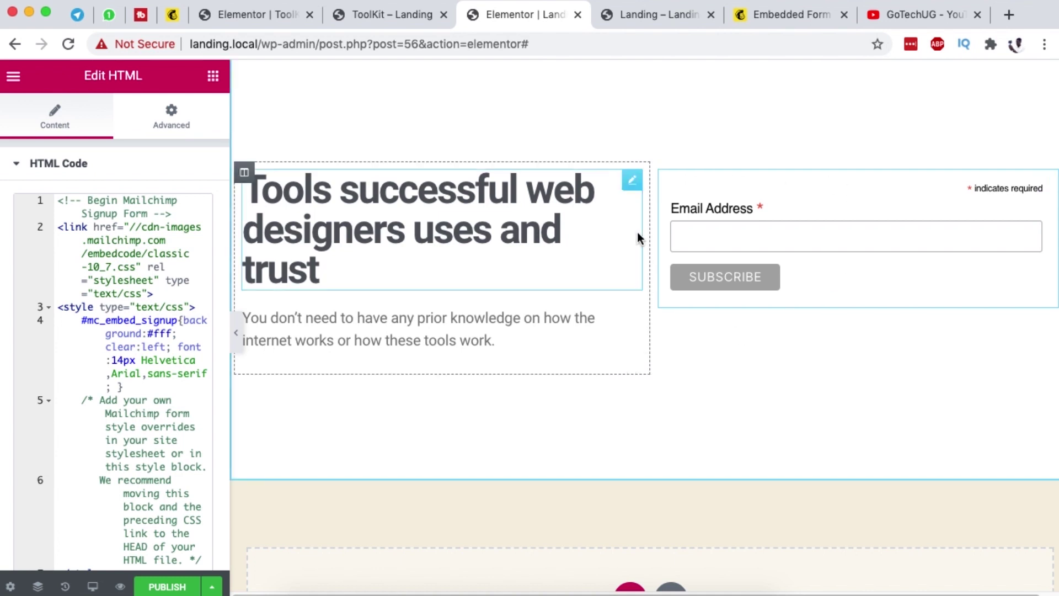
left_click(406, 15)
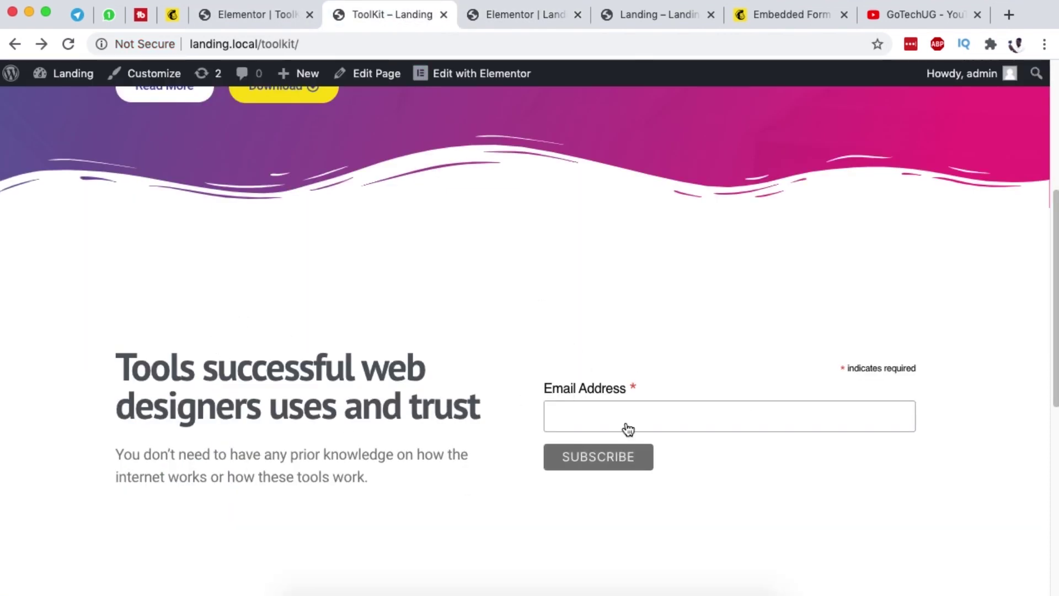
left_click(544, 14)
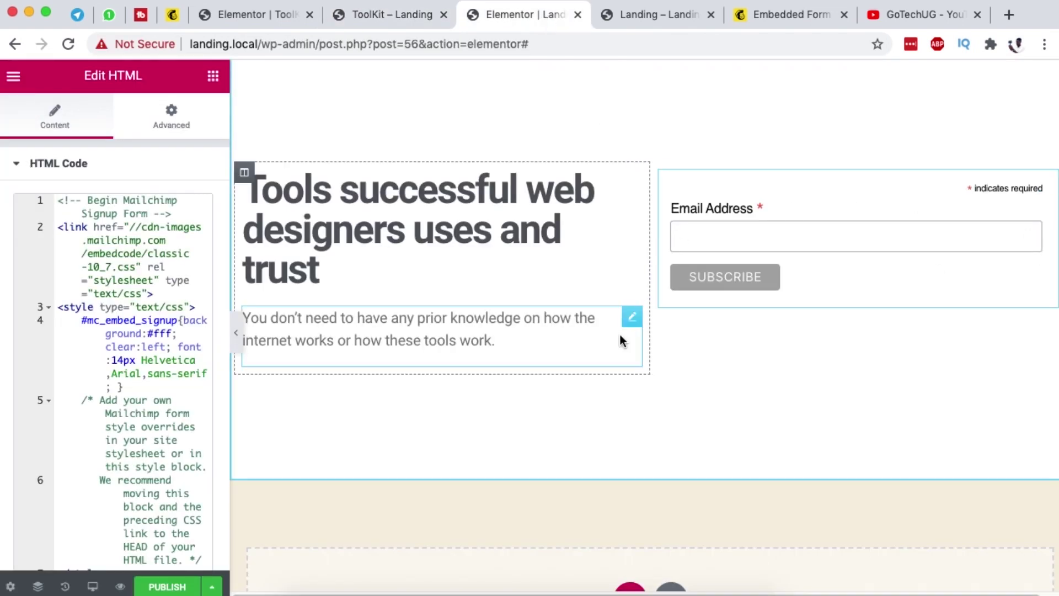
Save the landing page as a draft and open its preview
left_click(126, 588)
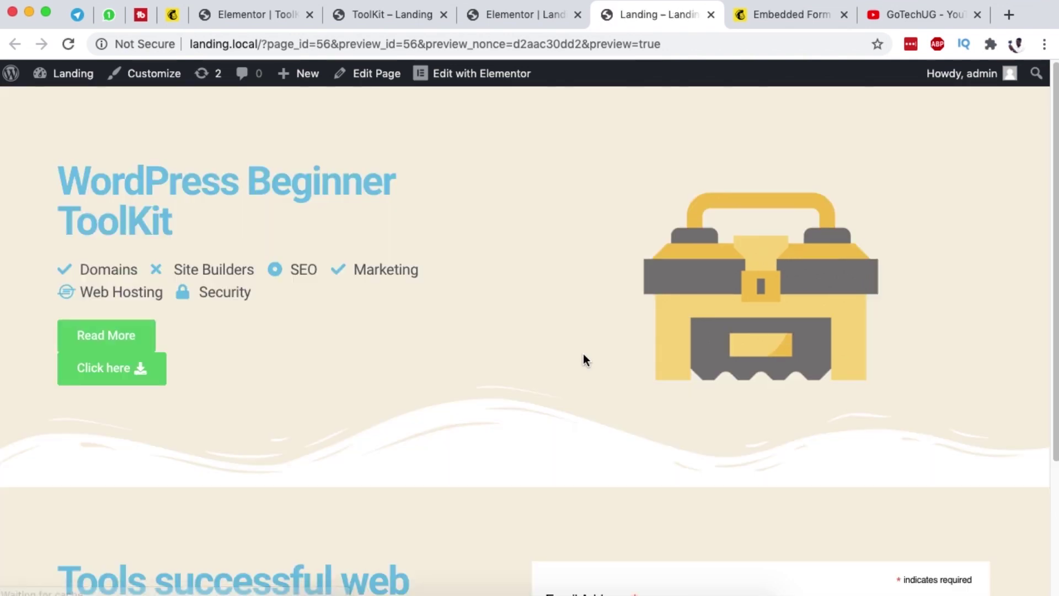
key("ctrl+shift+Tab")
mouse_move(210, 589)
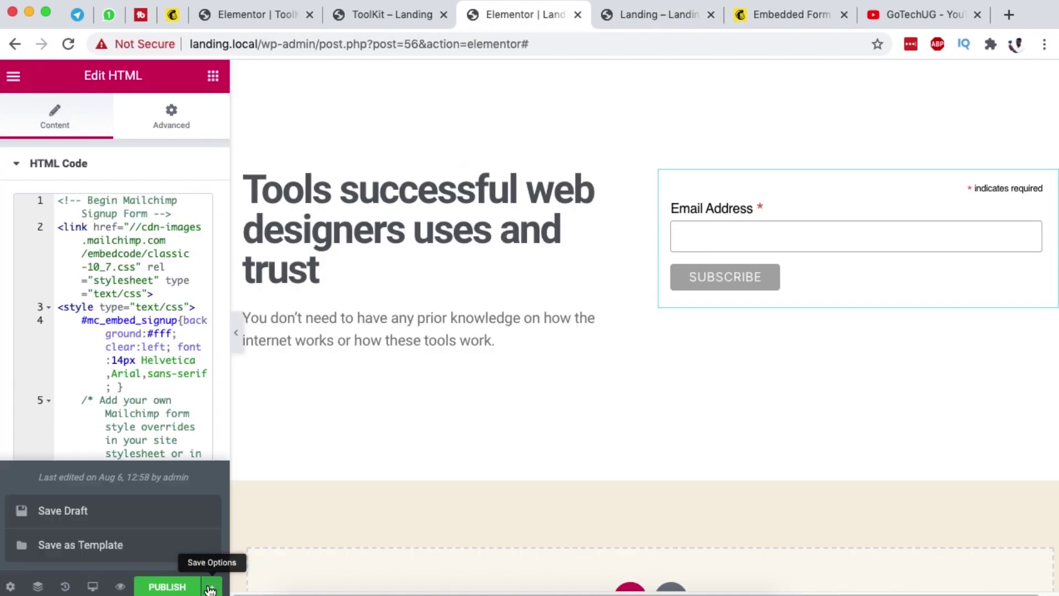
left_click(71, 510)
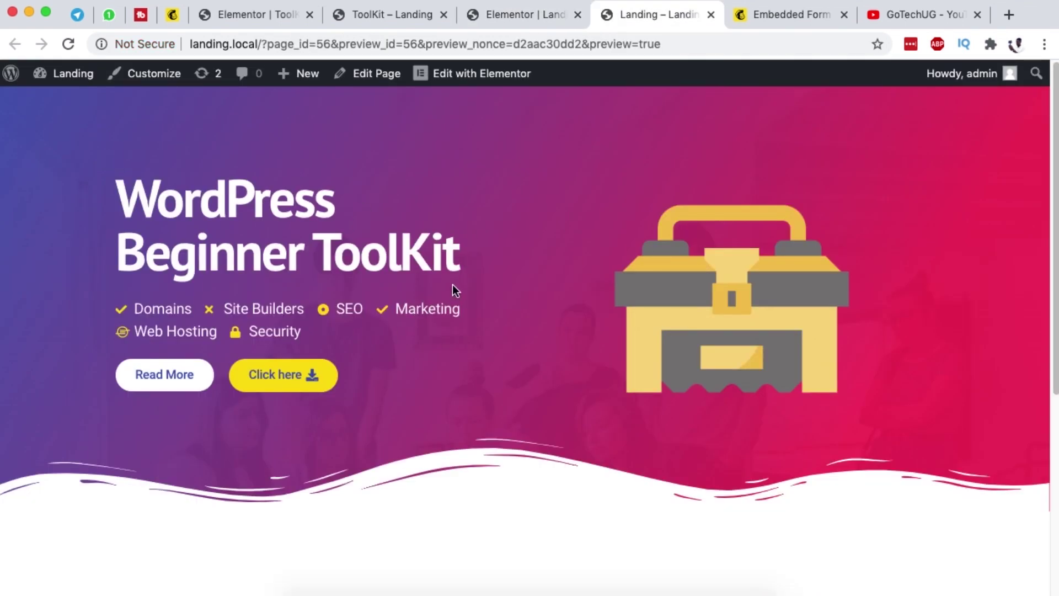
Compare the sign-up section in the landing page preview with the same section on the reference ToolKit page
scroll(452, 284, "down", 6)
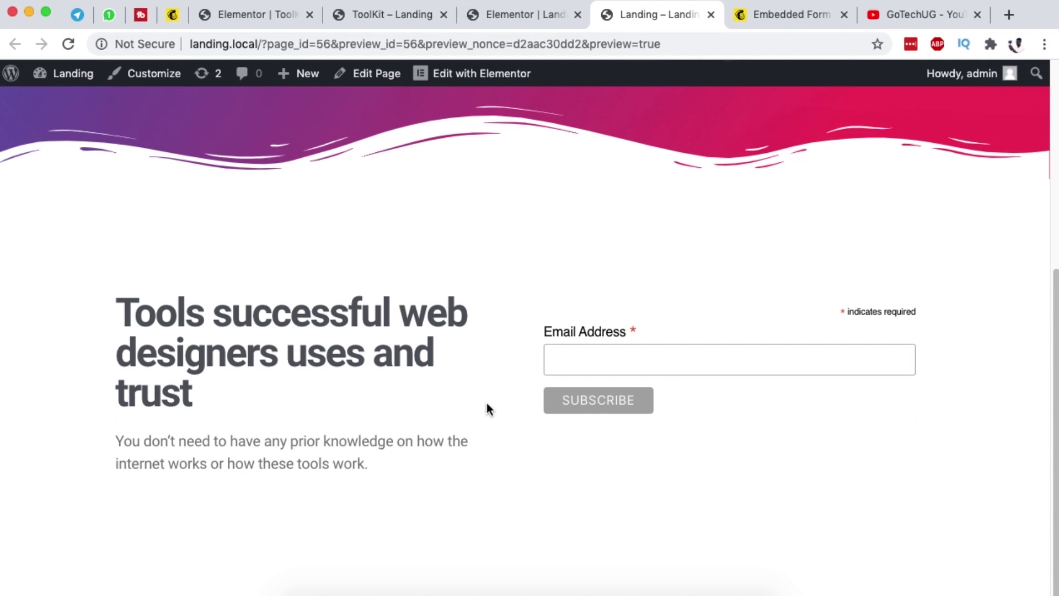
left_click(493, 18)
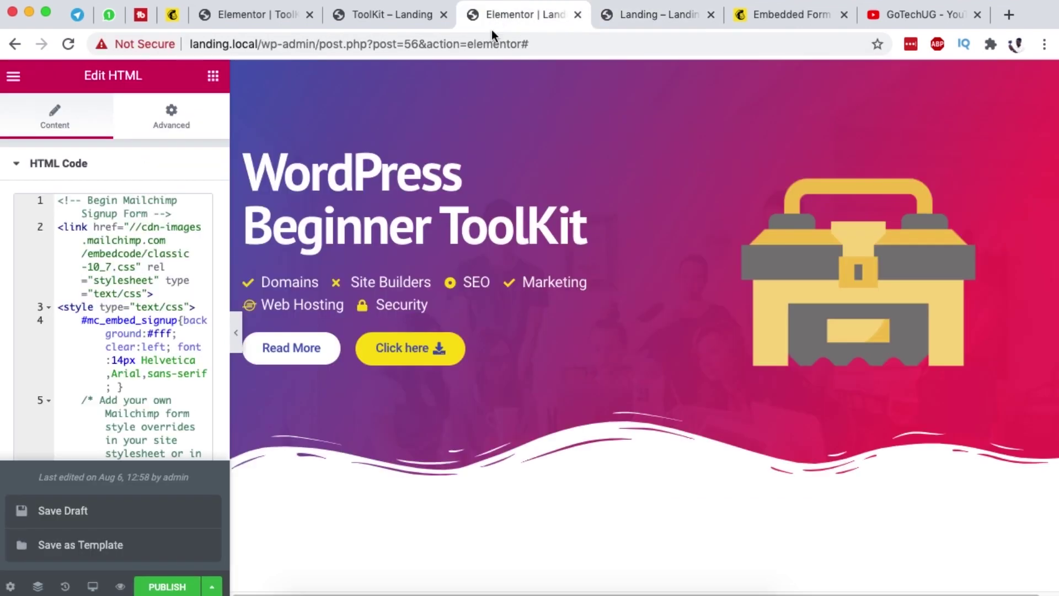
left_click(385, 13)
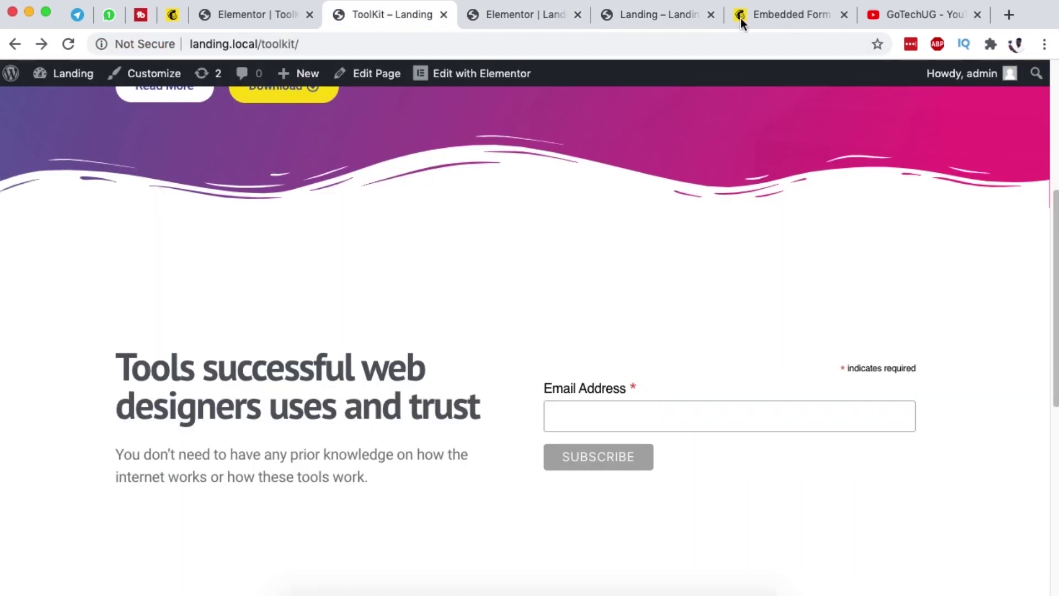
left_click(650, 16)
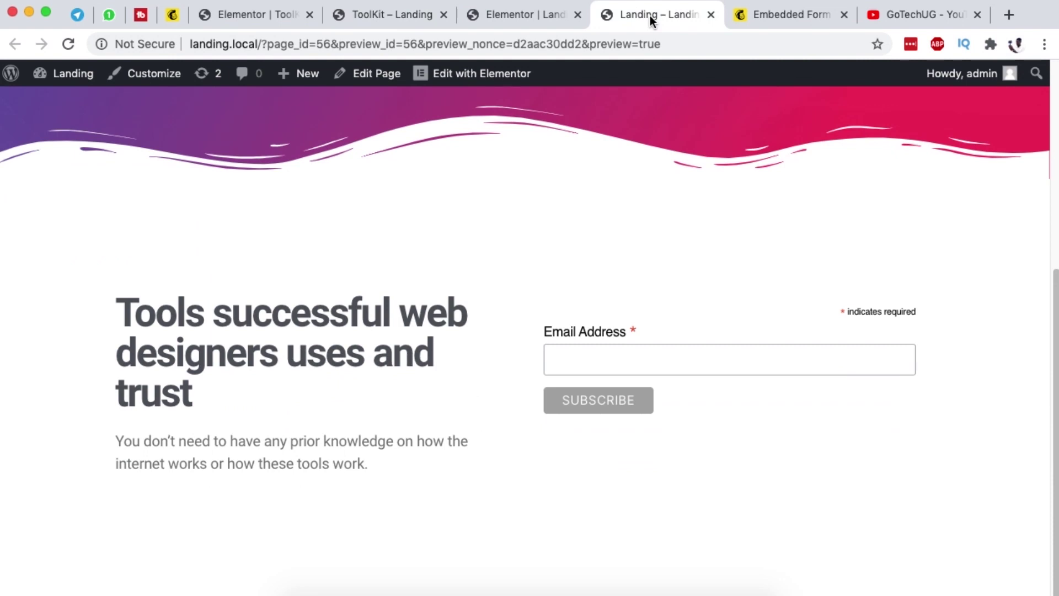
left_click(470, 17)
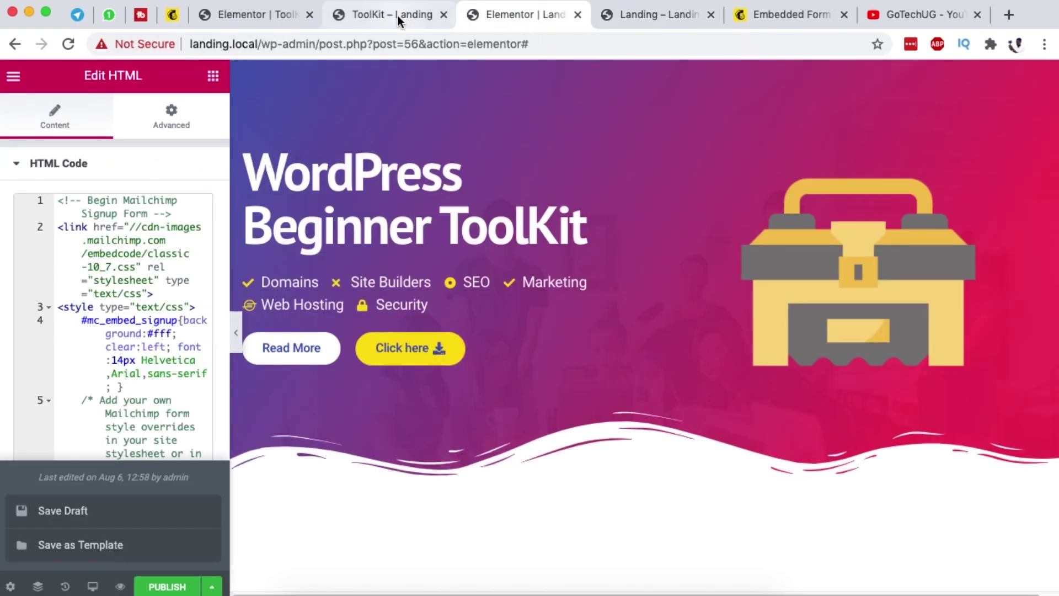
Set the font size of the "Tools successful web designers uses and trust" heading to 40 px
scroll(573, 284, "down", 10)
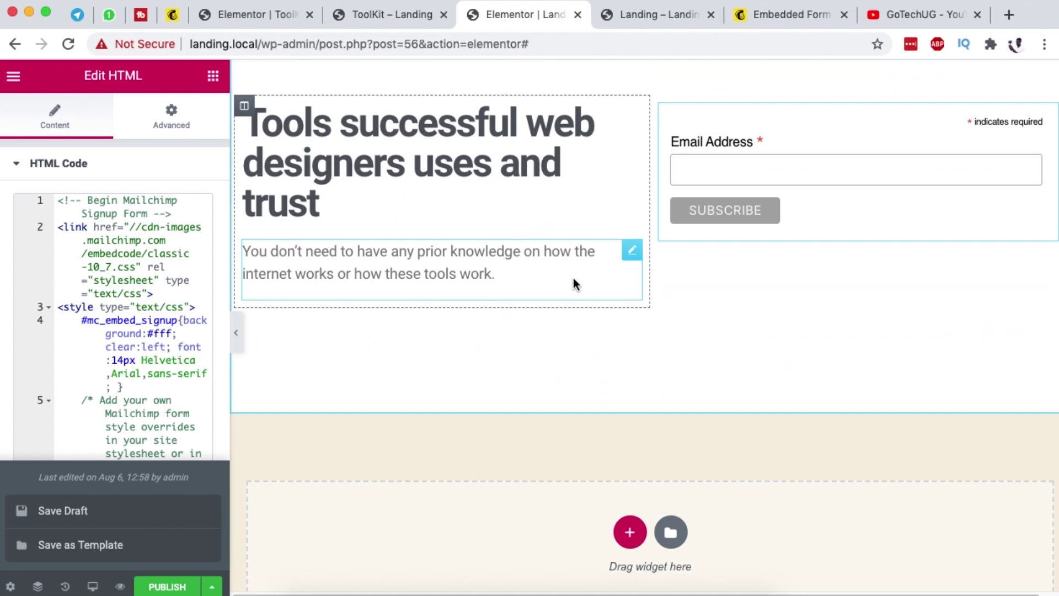
left_click(389, 146)
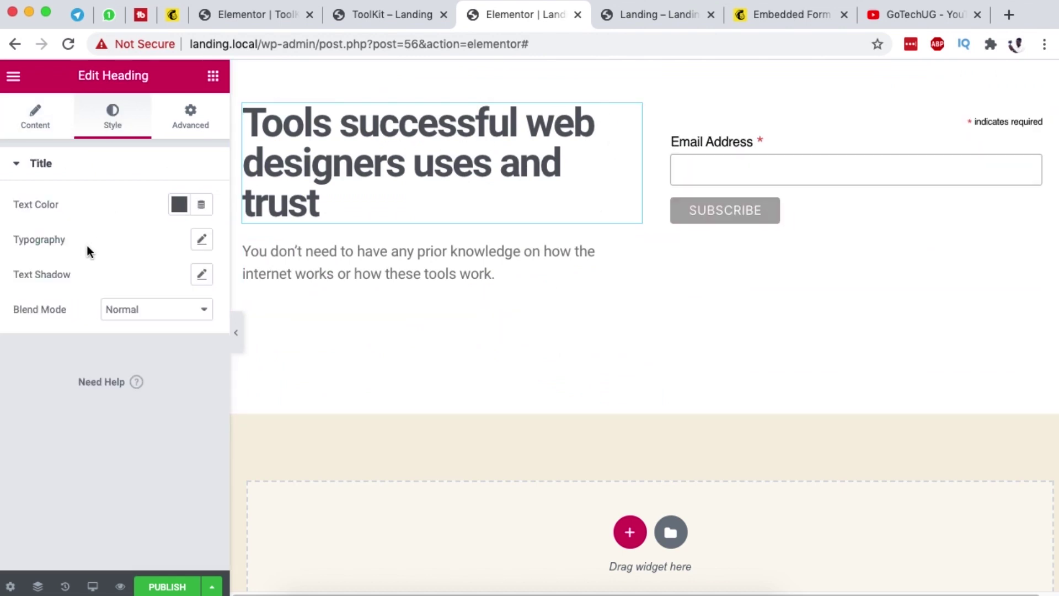
left_click(201, 240)
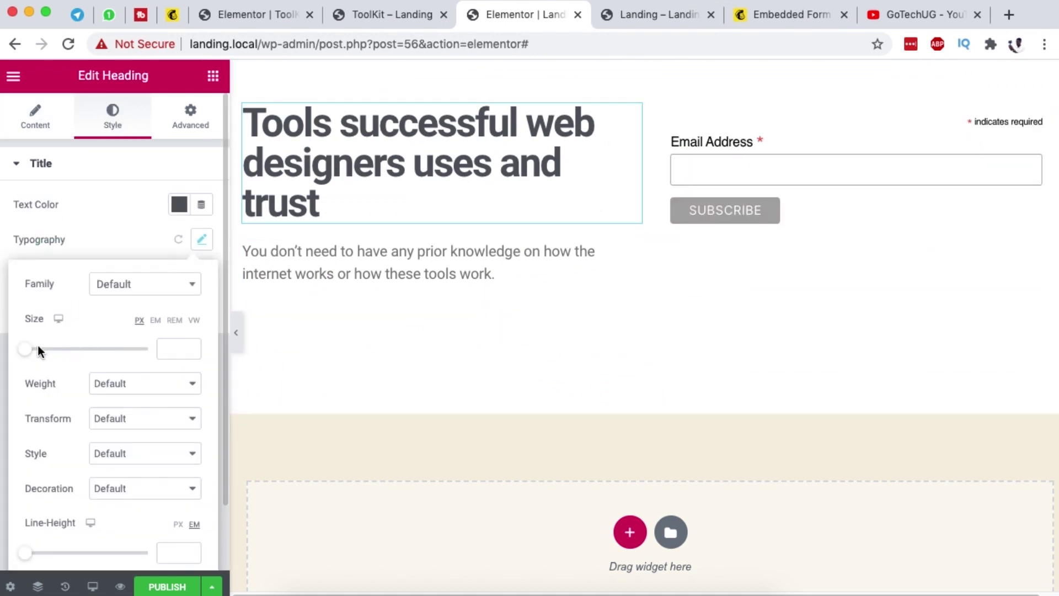
left_click_drag(24, 356, 49, 354)
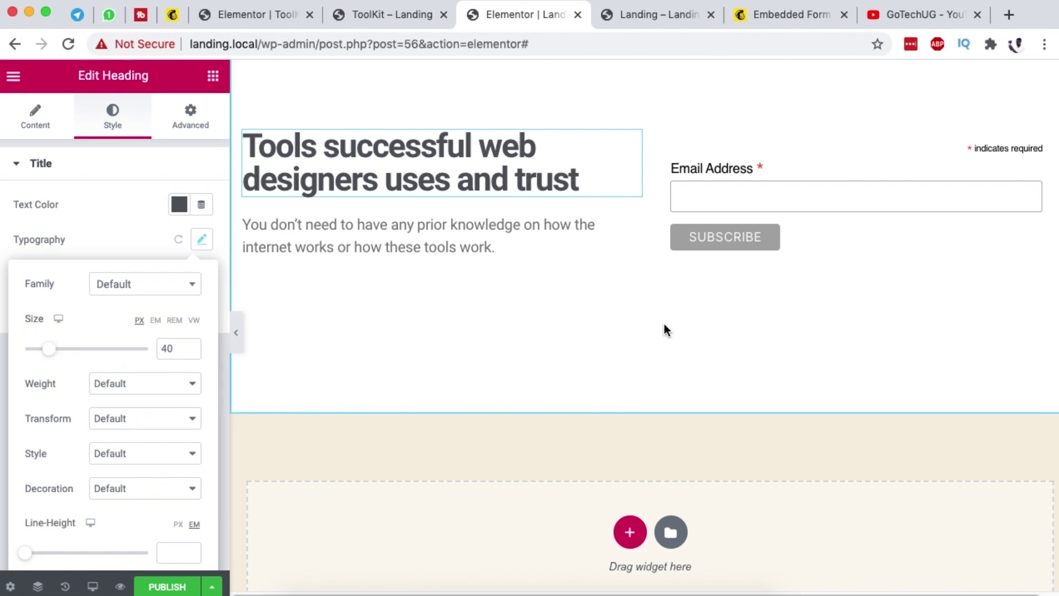
Duplicate the "WordPress Beginner ToolKit" hero section
scroll(664, 324, "down", 2)
scroll(662, 317, "up", 6)
scroll(648, 324, "down", 6)
scroll(638, 307, "up", 5)
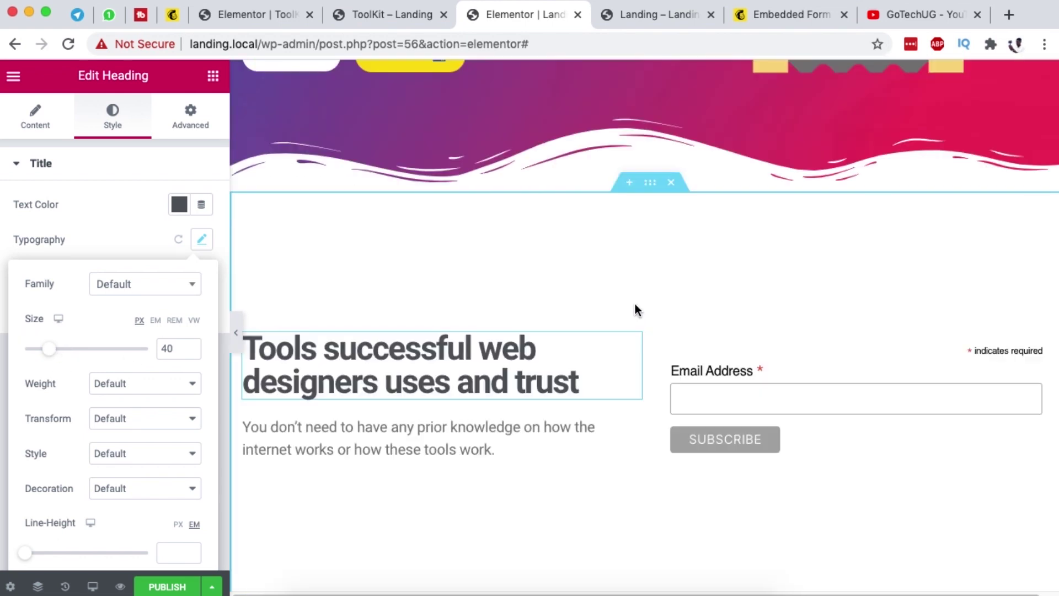
scroll(634, 308, "up", 5)
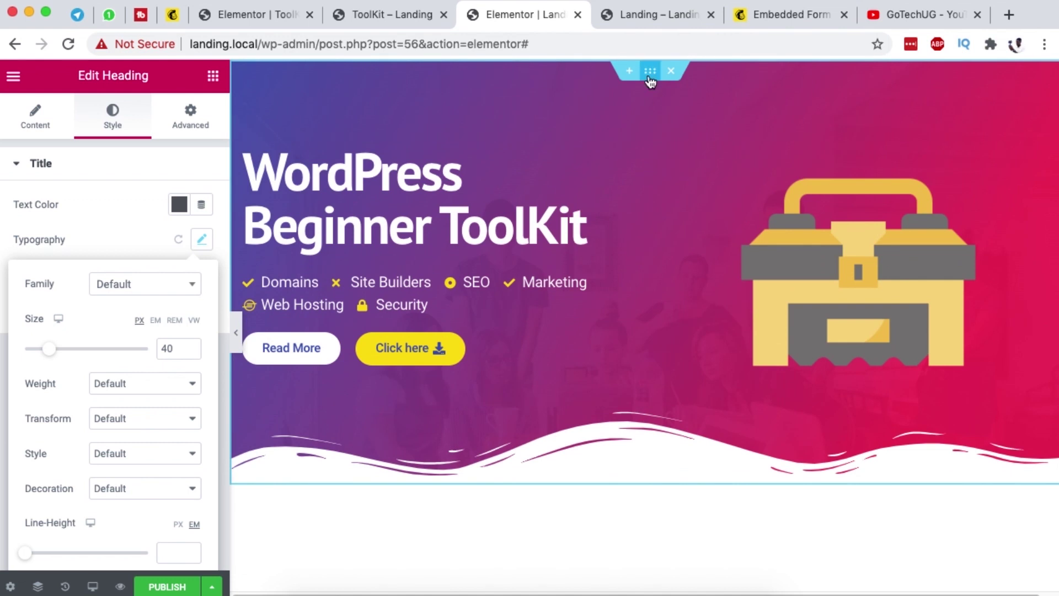
right_click(650, 77)
left_click(700, 110)
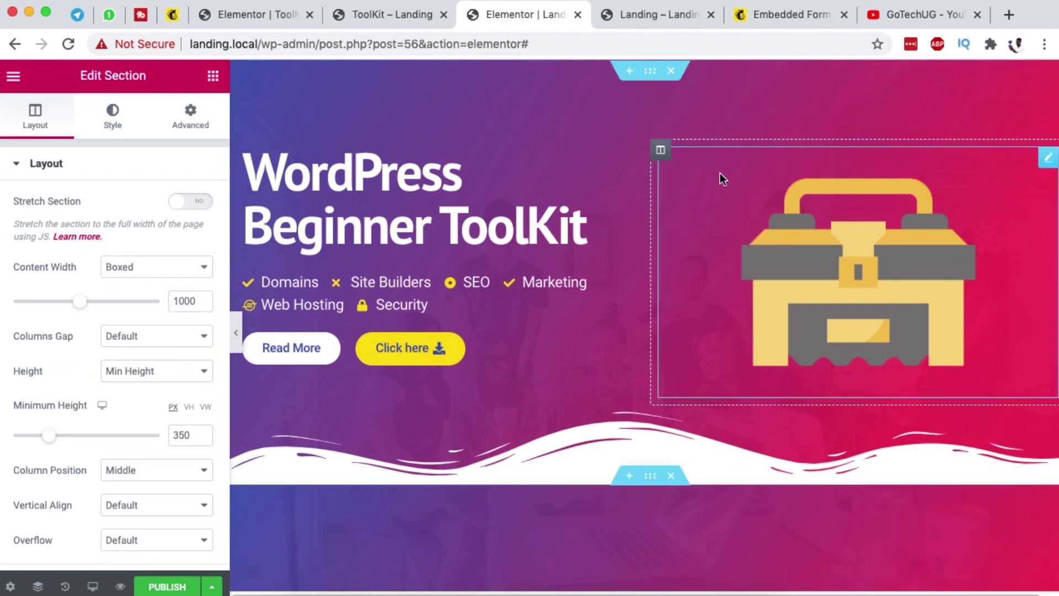
Move the duplicated hero section below the email sign-up section in the page structure
left_click(37, 586)
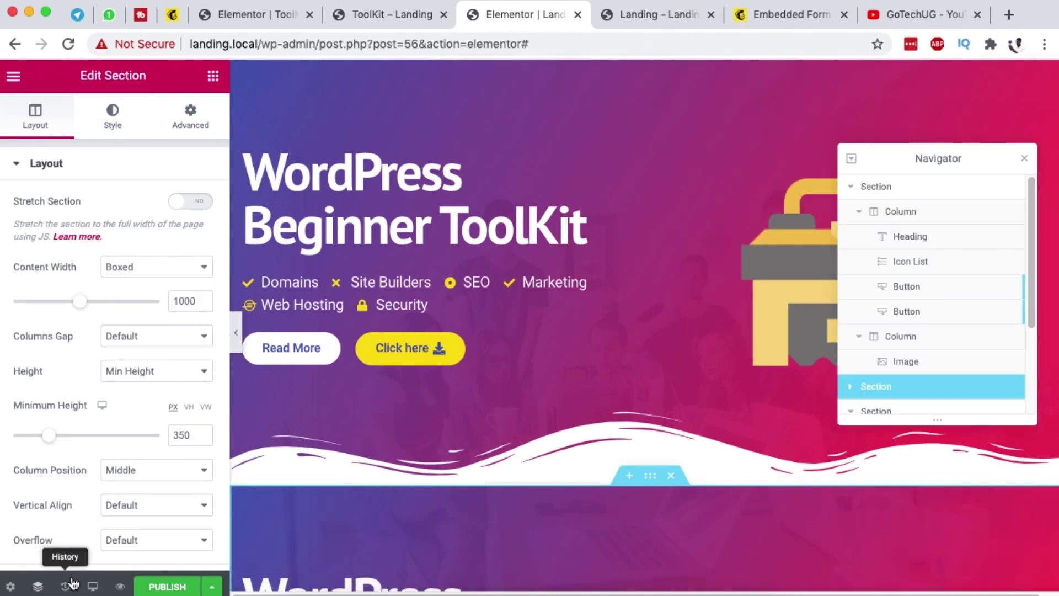
left_click(849, 187)
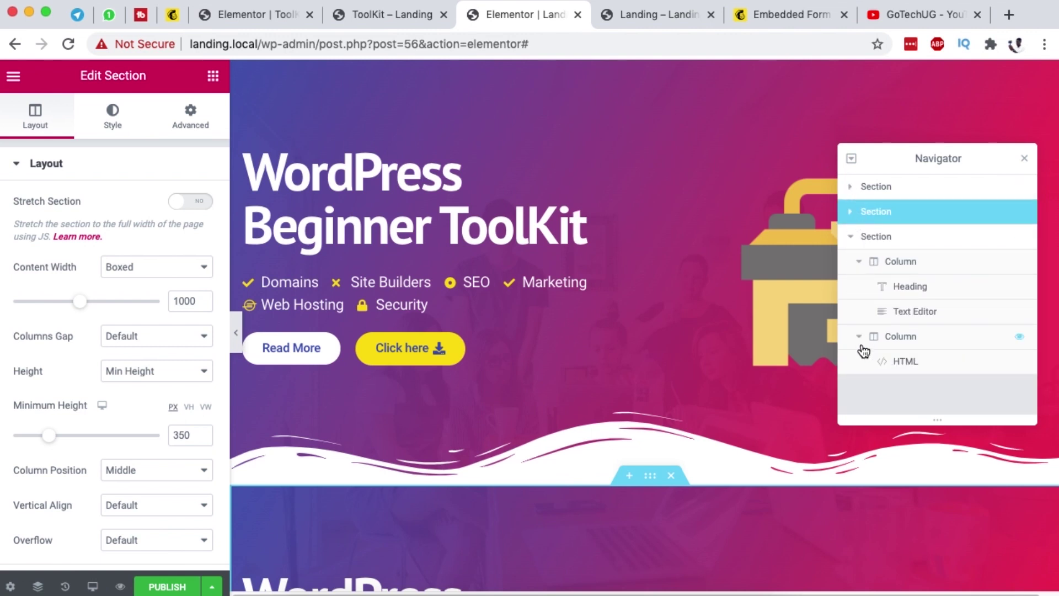
left_click(849, 237)
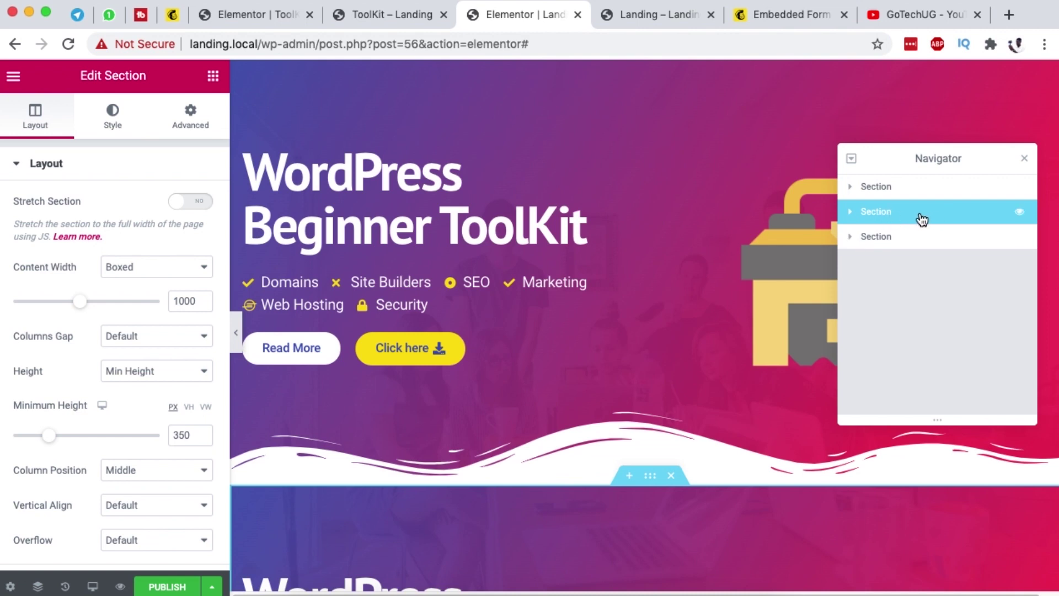
left_click_drag(916, 217, 919, 251)
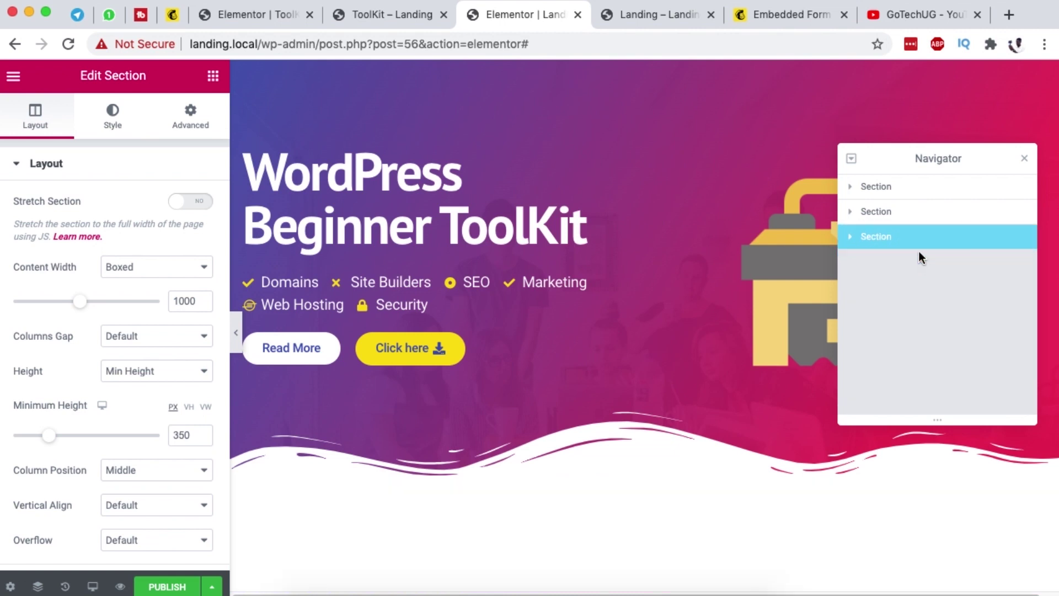
Rename the page's three sections in order as "1 Section", "2 Section" and "3 Section"
left_click(878, 189)
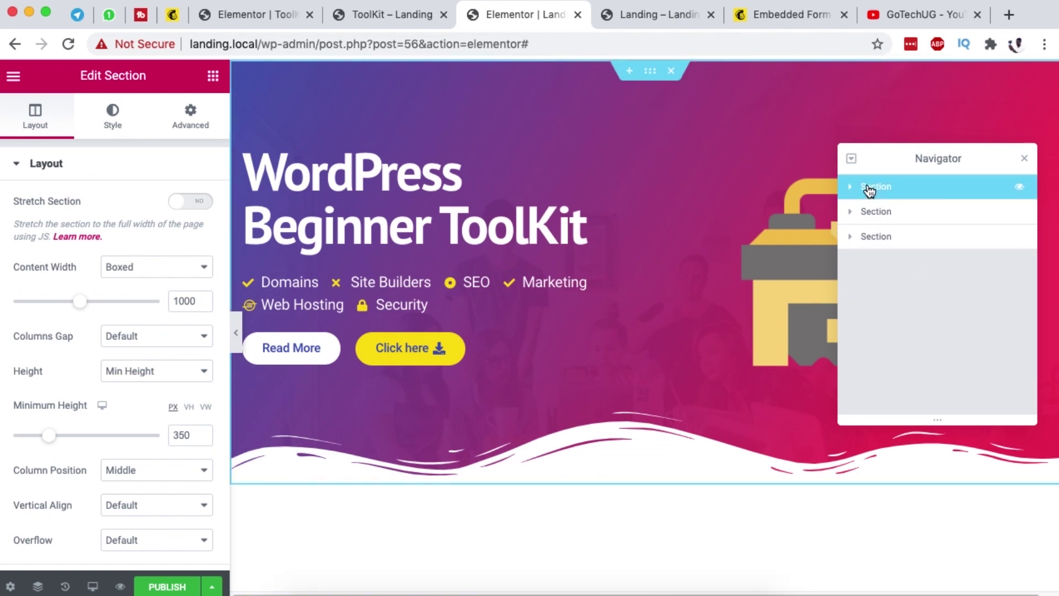
double_click(875, 193)
type("1")
double_click(868, 213)
left_click(869, 215)
type("2")
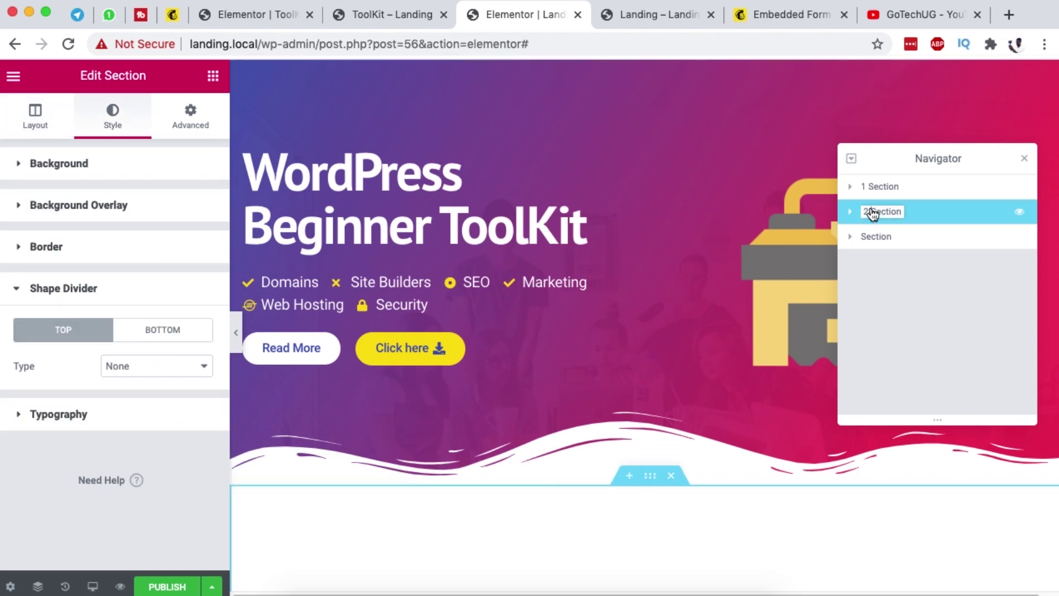
left_click(870, 239)
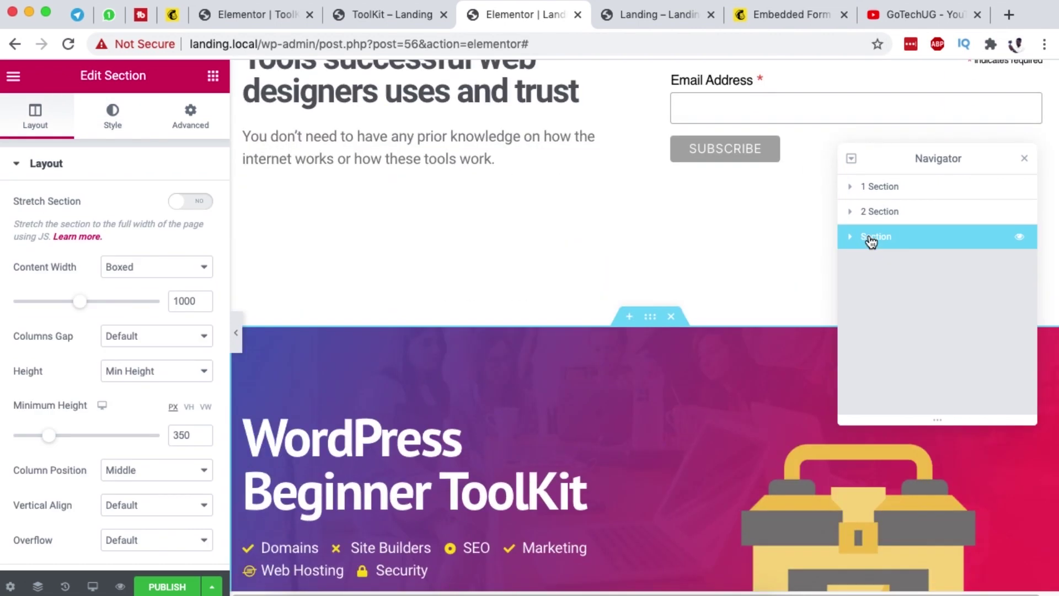
double_click(870, 241)
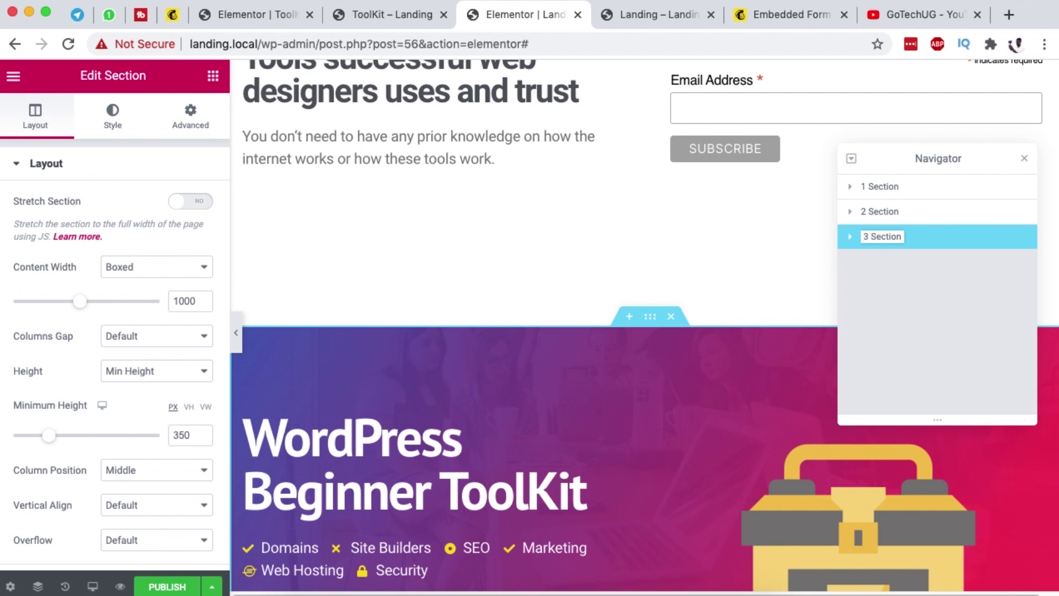
key("Return")
left_click(915, 234)
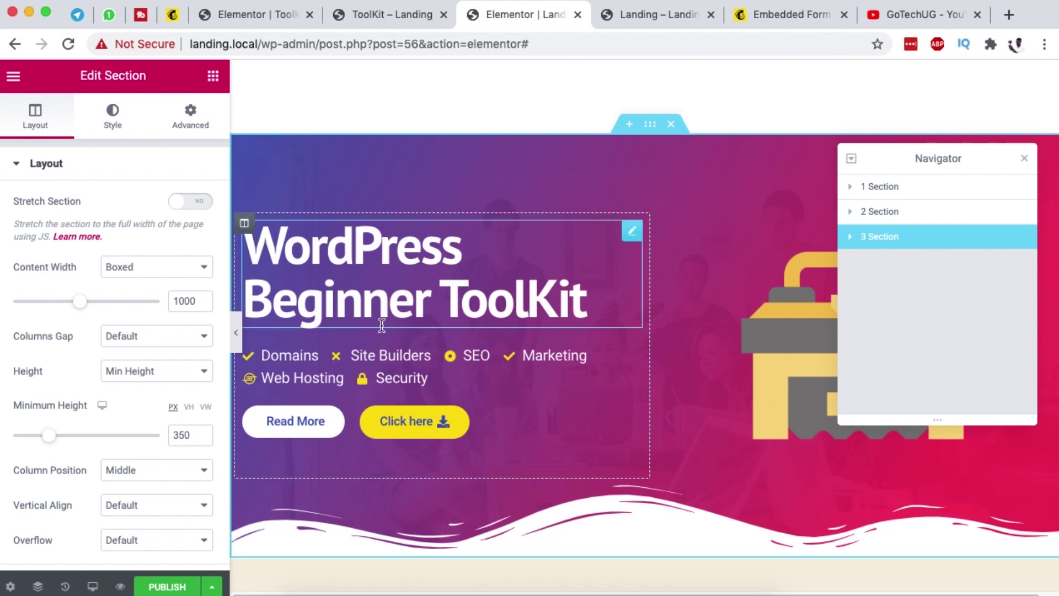
Delete the toolbox image from the second column of 3 Section
scroll(794, 380, "up", 2)
scroll(708, 370, "up", 3)
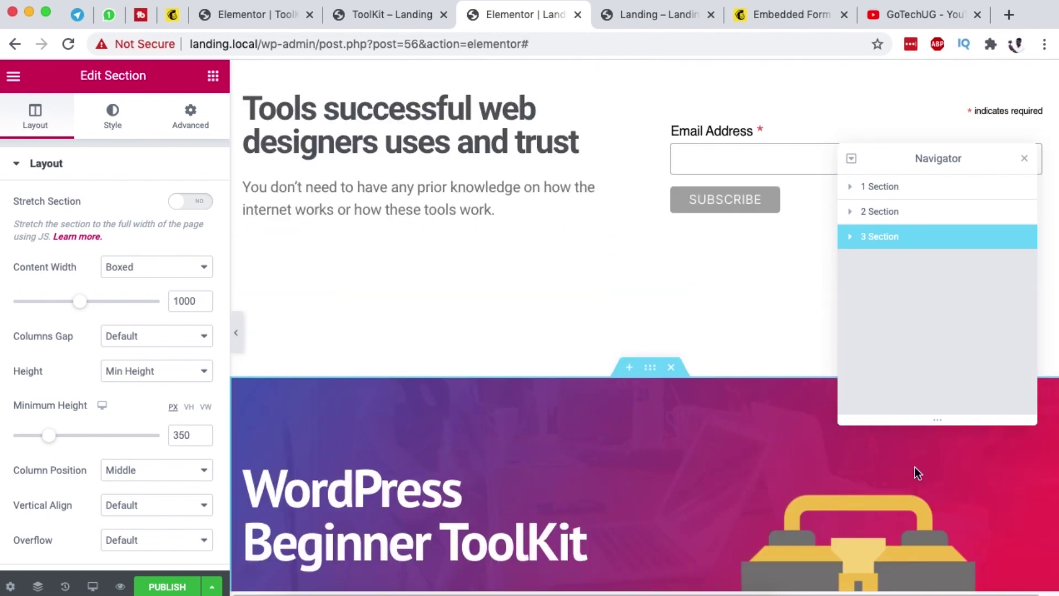
right_click(1040, 485)
left_click(972, 588)
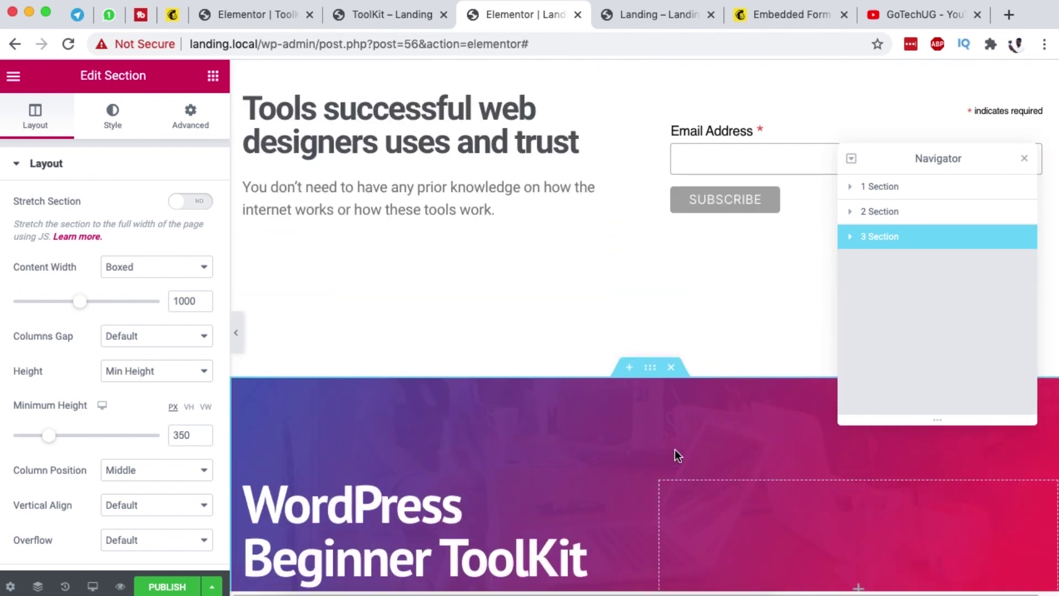
Remove the bottom Waves Brush shape divider from 3 Section
scroll(679, 413, "down", 5)
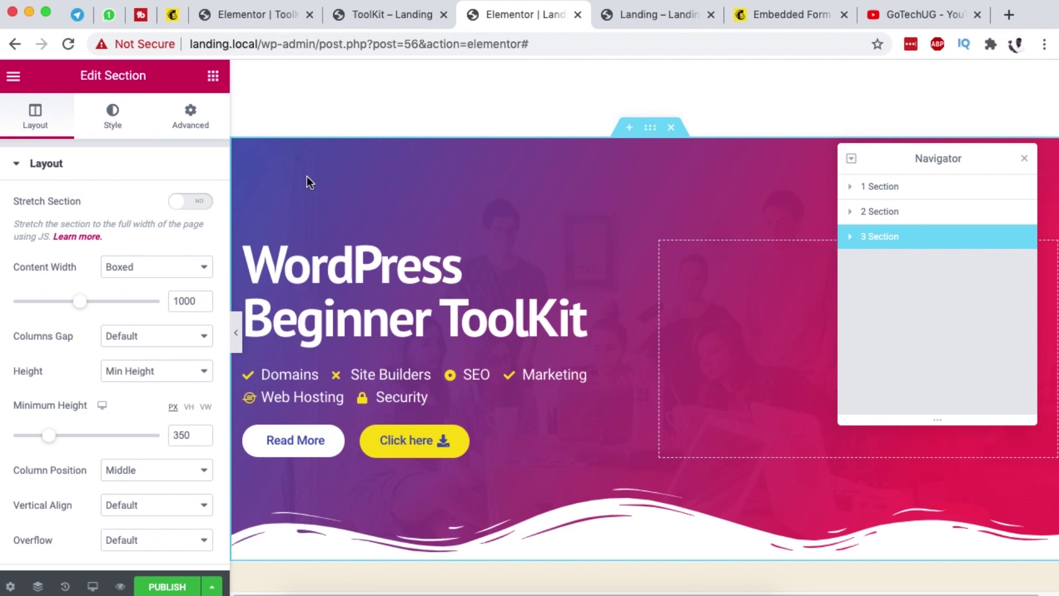
left_click(112, 116)
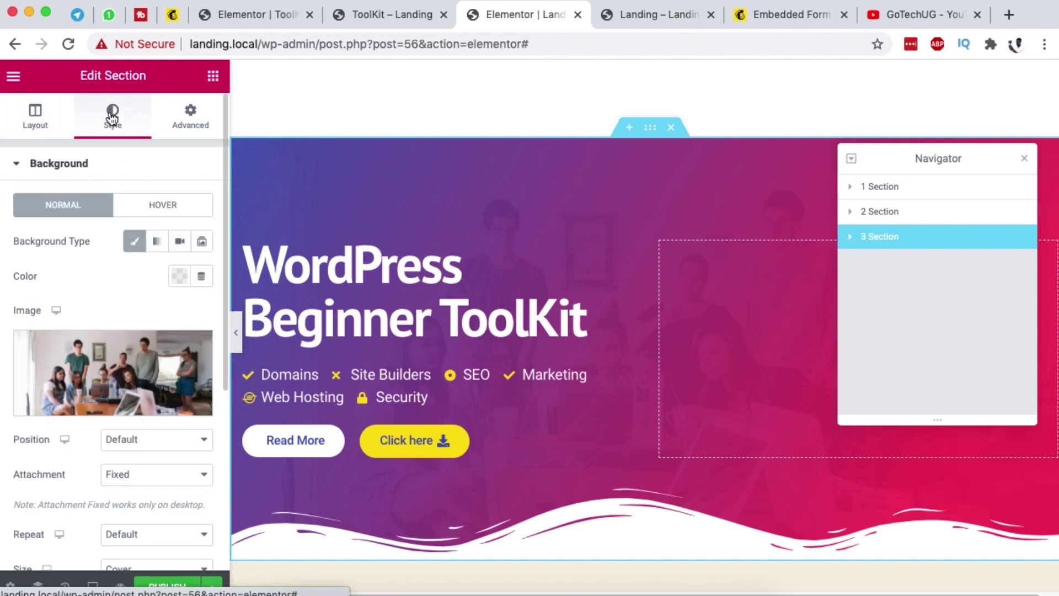
scroll(86, 340, "down", 5)
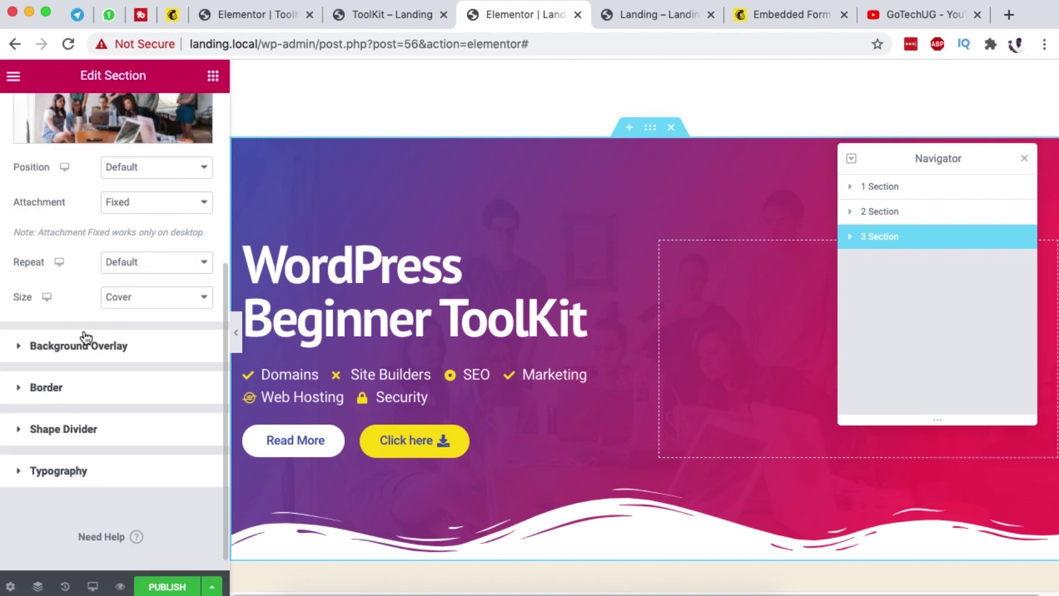
left_click(47, 436)
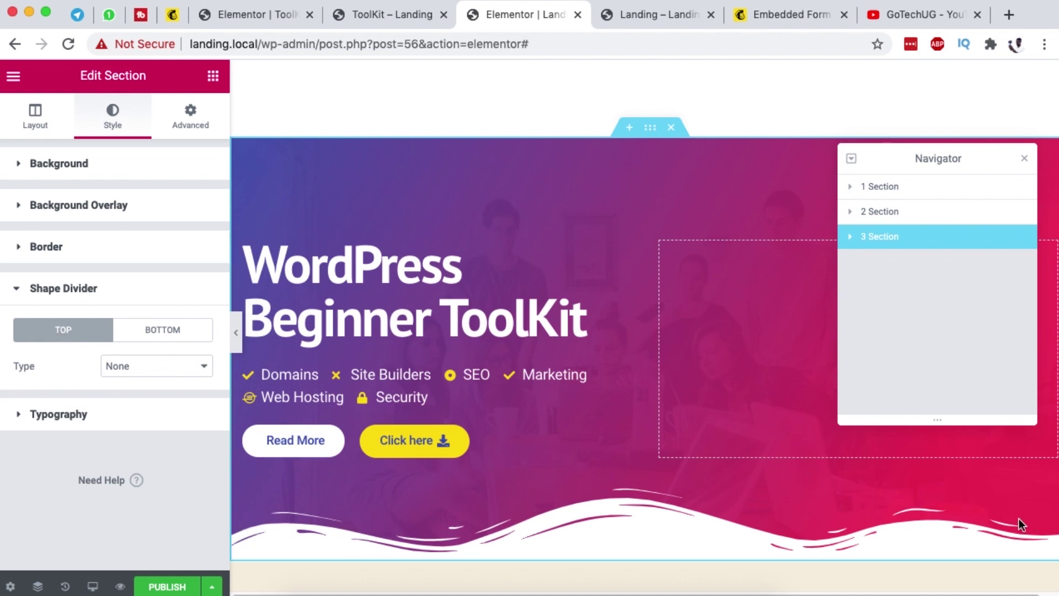
left_click(149, 334)
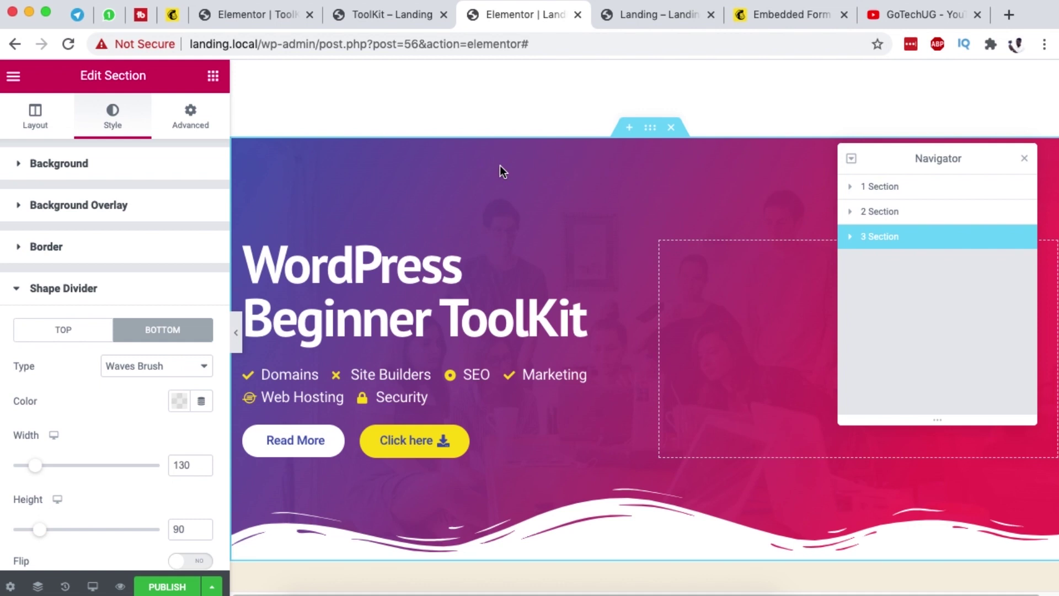
left_click(141, 366)
key("Escape")
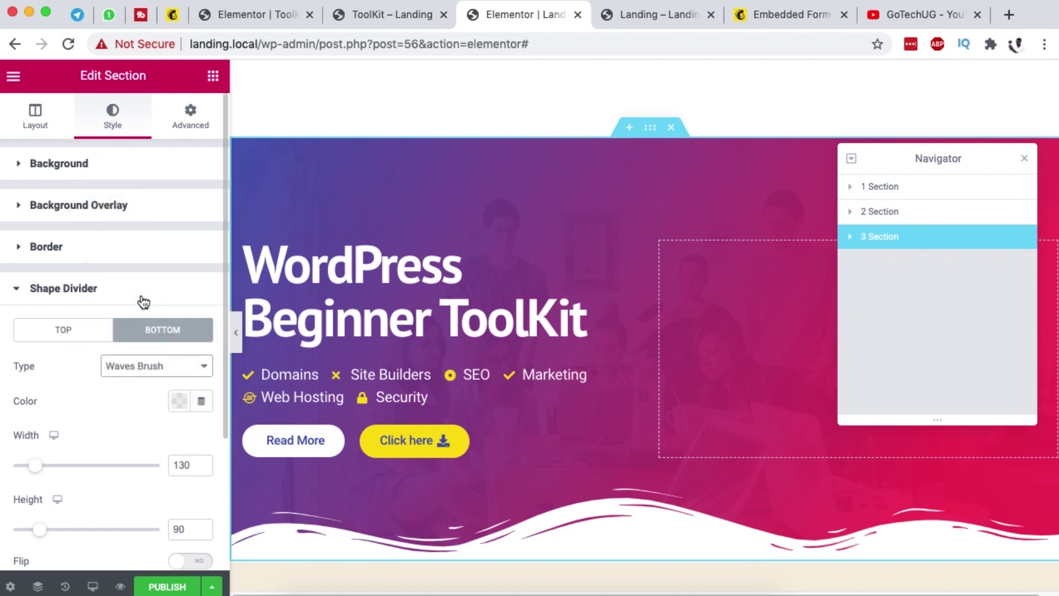
Add a Waves Brush shape divider to the top of 3 Section, with width 130 and height 90
left_click(70, 330)
left_click(119, 364)
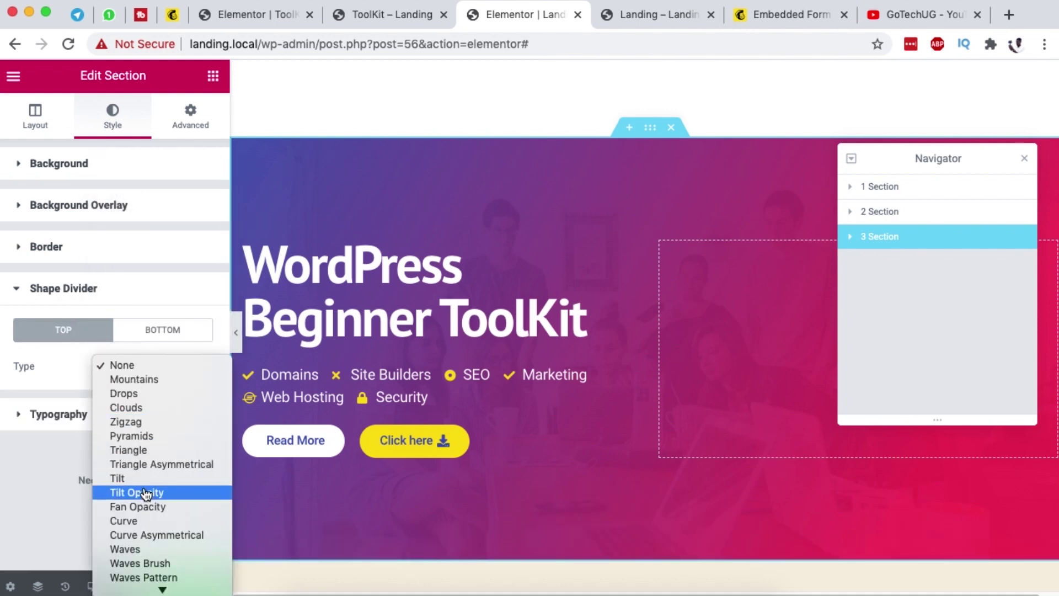
key("Escape")
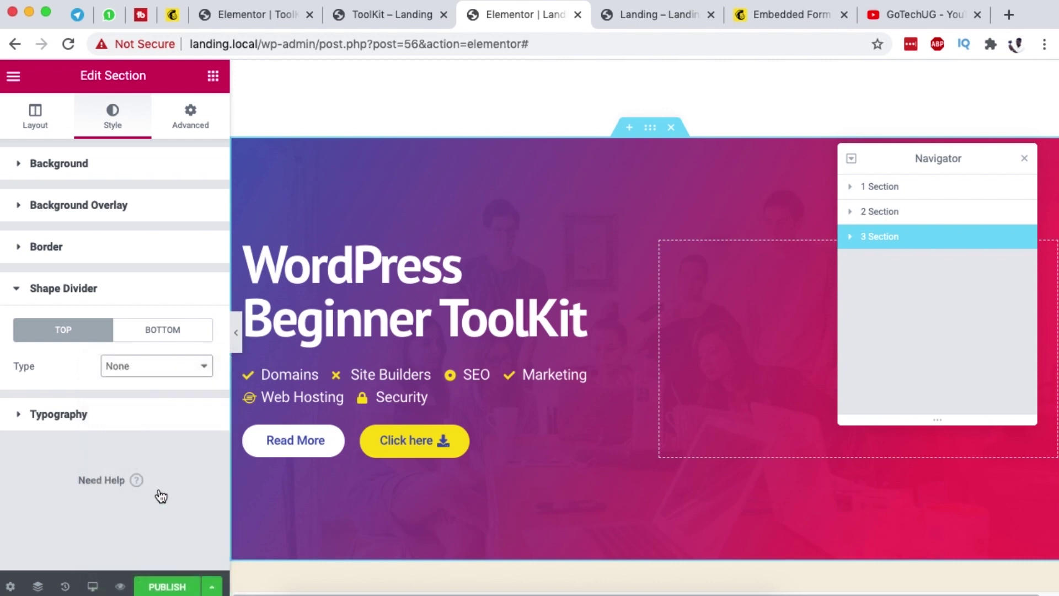
scroll(137, 381, "down", 5)
left_click(182, 337)
type("130")
left_click(177, 396)
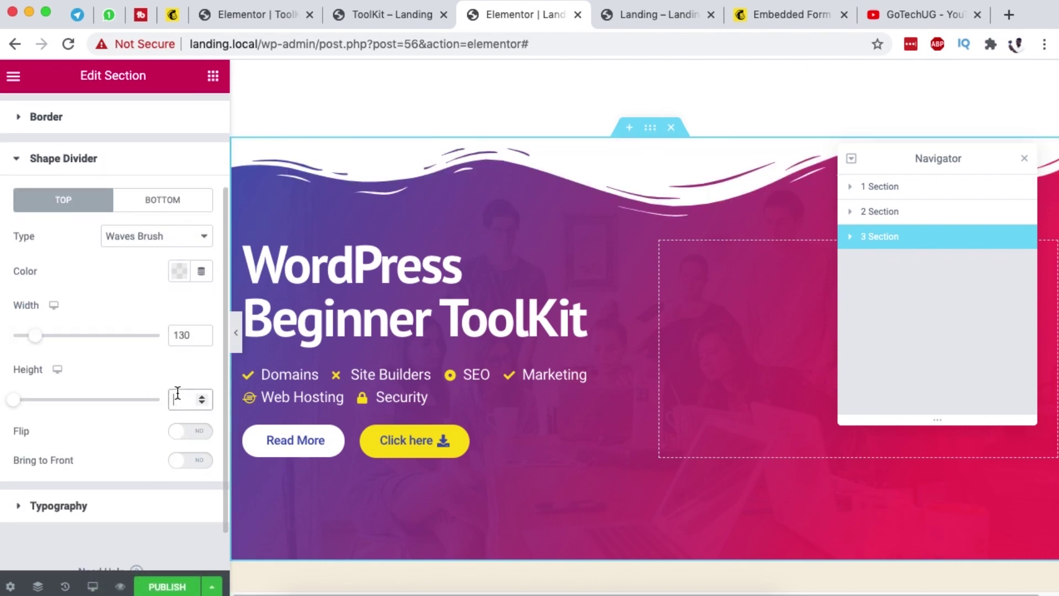
type("90")
scroll(601, 421, "up", 3)
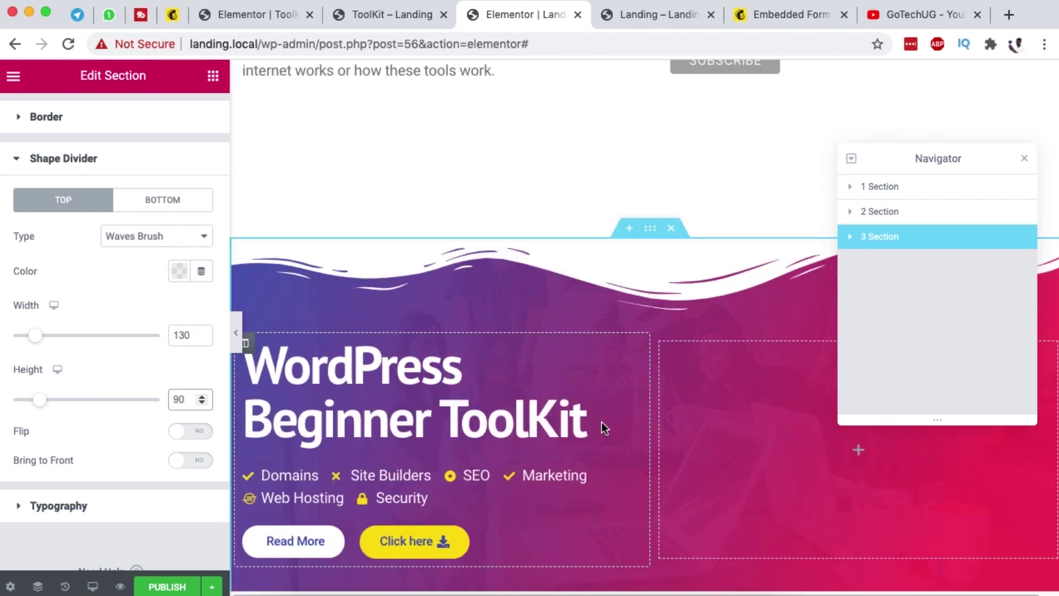
scroll(608, 394, "down", 5)
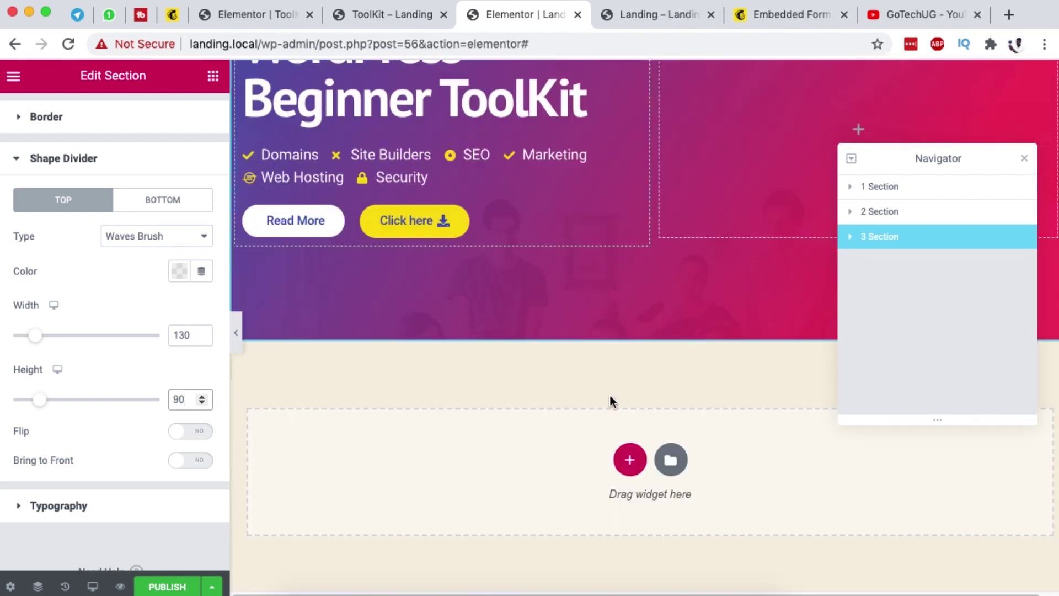
scroll(610, 395, "up", 8)
scroll(610, 394, "down", 5)
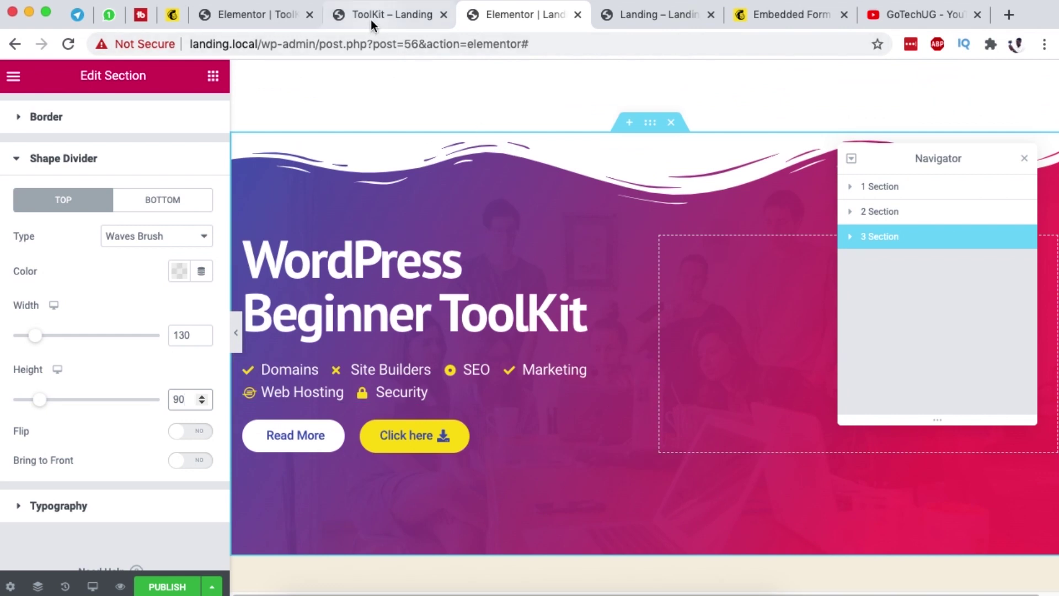
Check the closing section of the ToolKit page and change the heading of 3 Section to "It's Free"
left_click(372, 16)
scroll(471, 323, "down", 8)
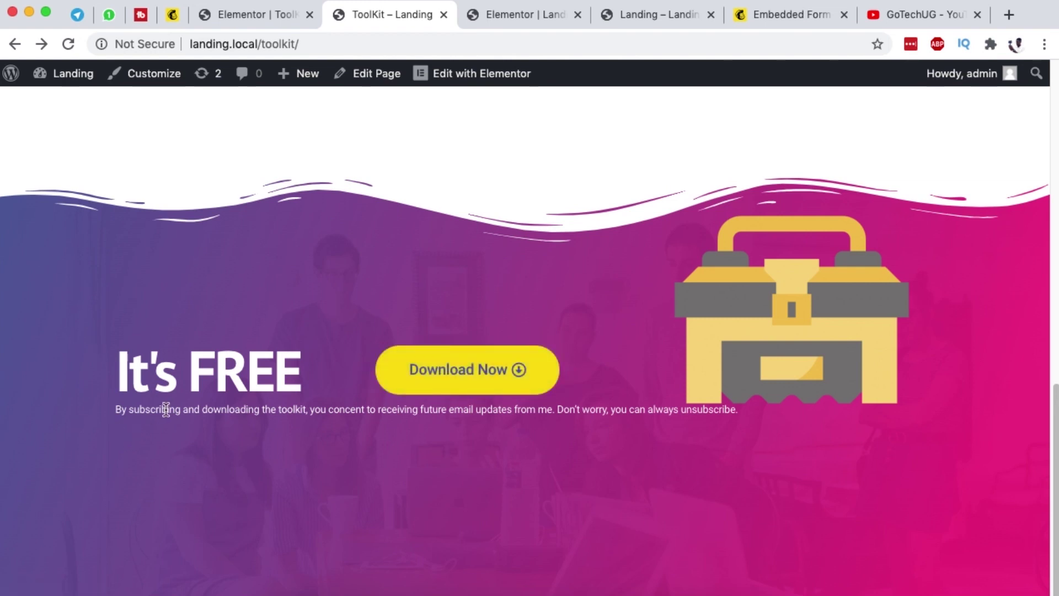
left_click(526, 17)
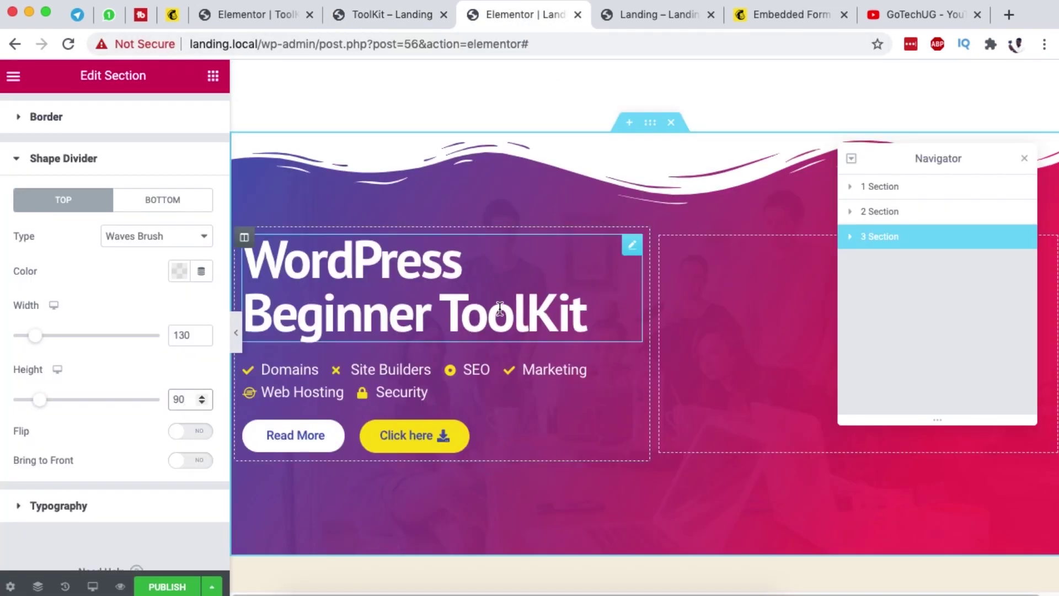
left_click(635, 247)
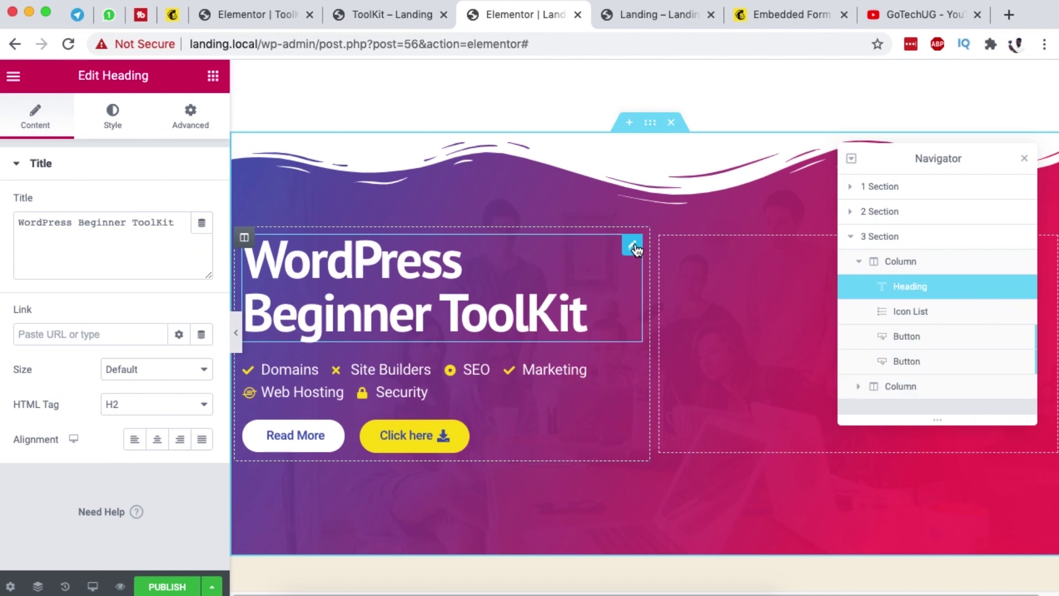
double_click(135, 224)
triple_click(136, 224)
type("I")
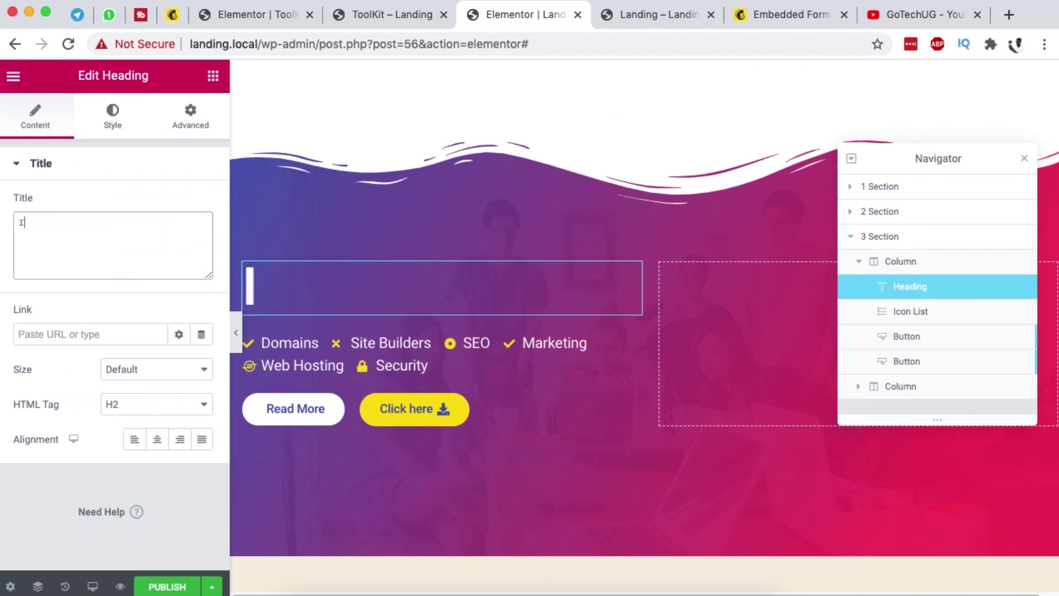
type("t's Free")
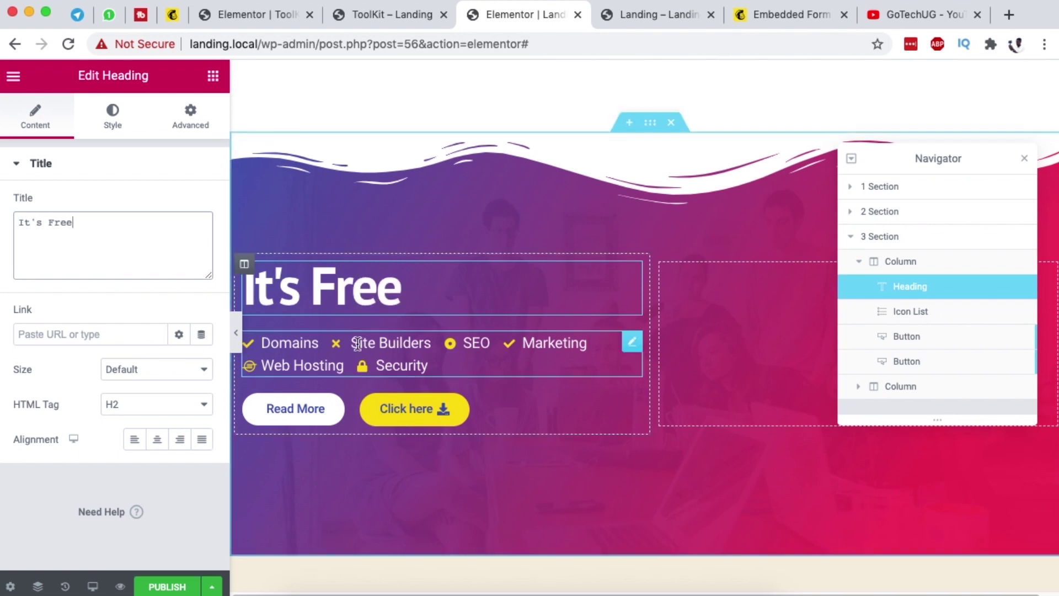
Delete the icon list and the Read More button from 3 Section
right_click(624, 343)
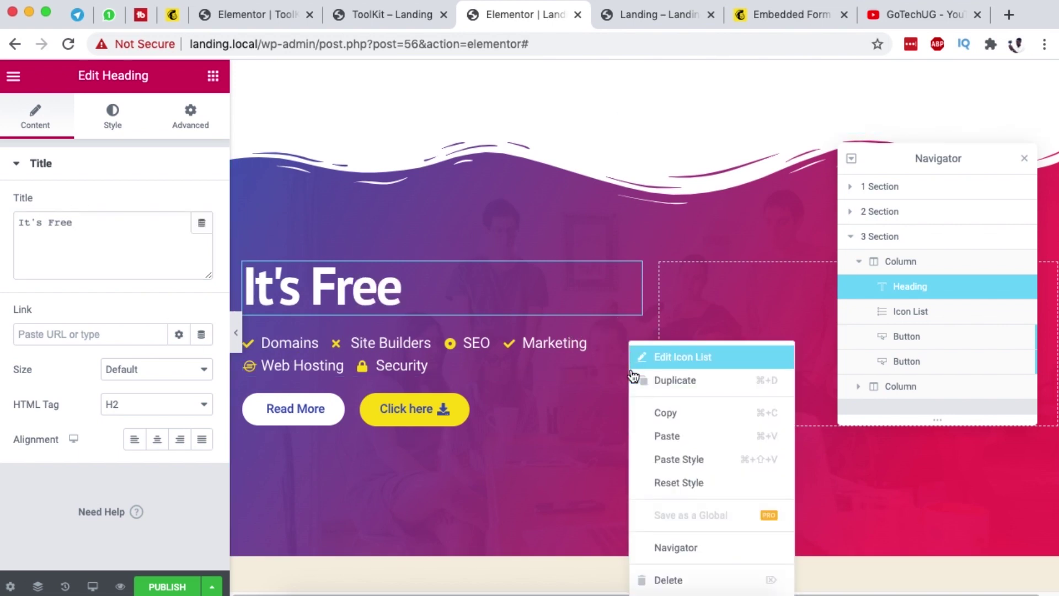
left_click(662, 577)
right_click(346, 386)
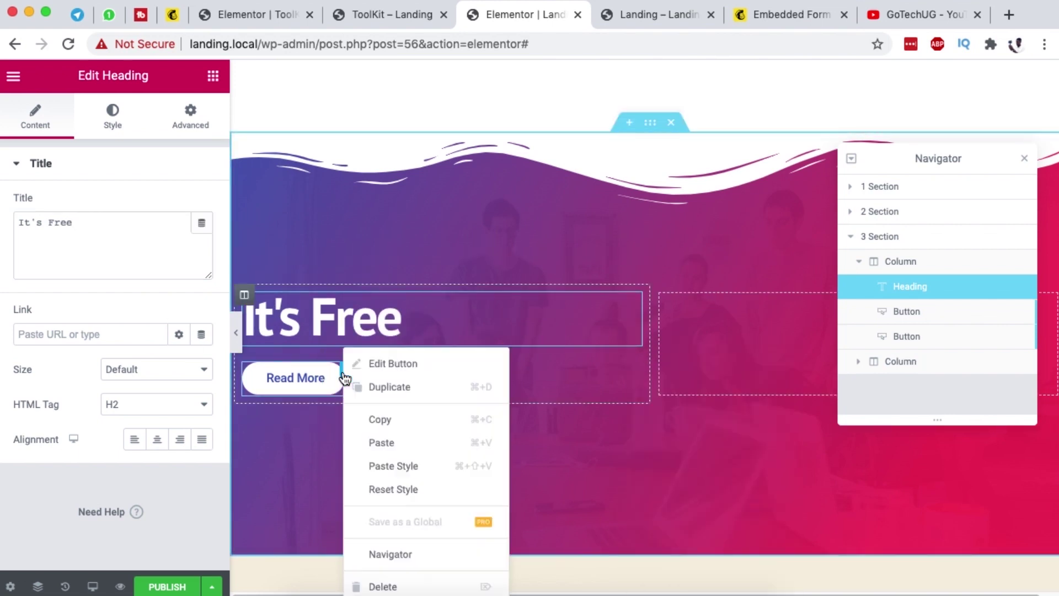
left_click(375, 585)
Compare with the ToolKit page, delete the empty second column of 3 Section, and close the Navigator
left_click(405, 17)
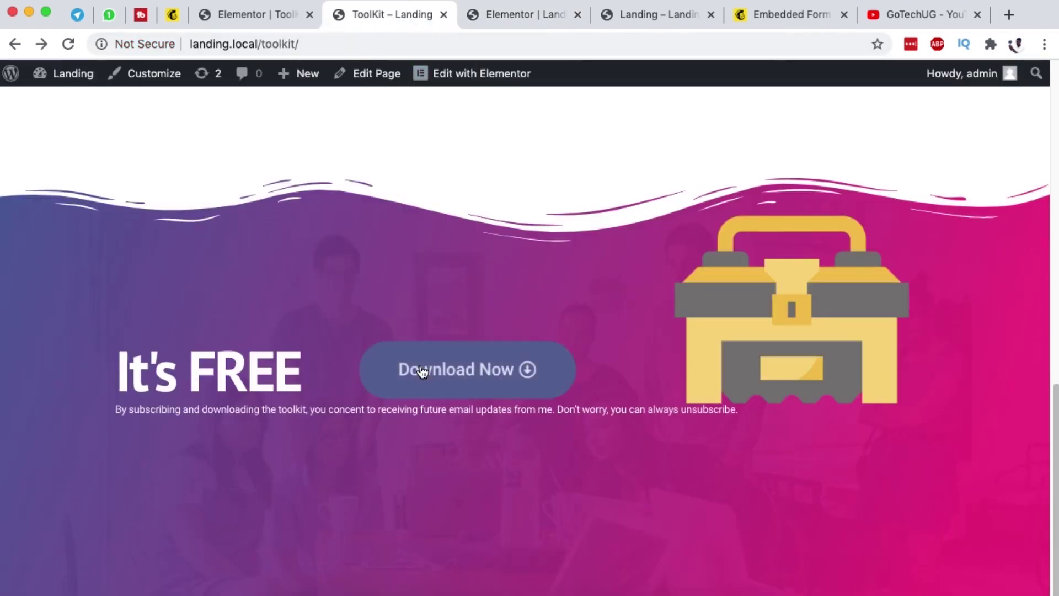
left_click(531, 13)
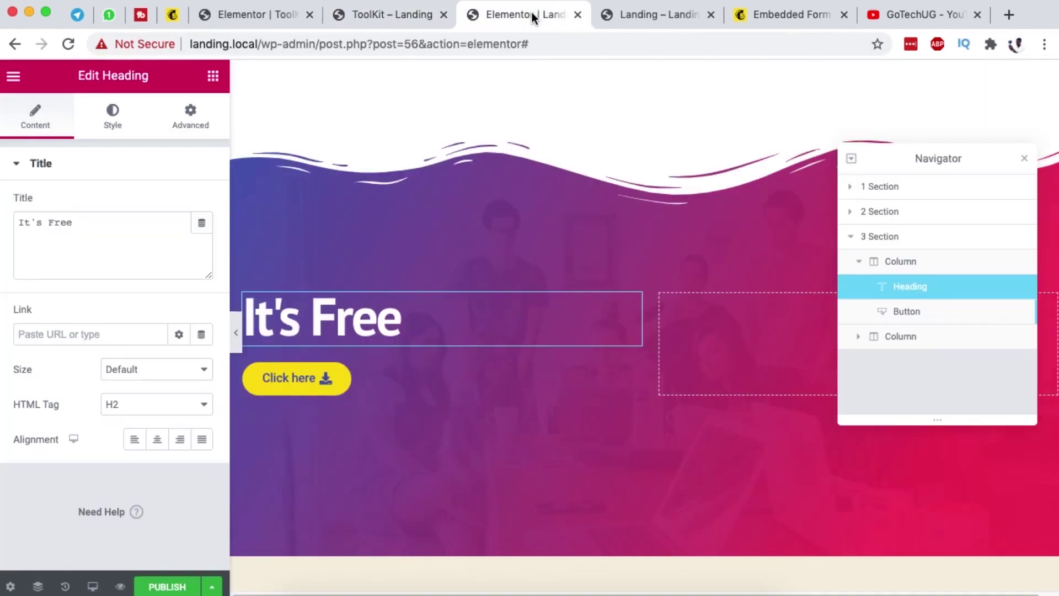
left_click(633, 12)
key("ctrl+shift+Tab")
right_click(664, 298)
left_click(712, 536)
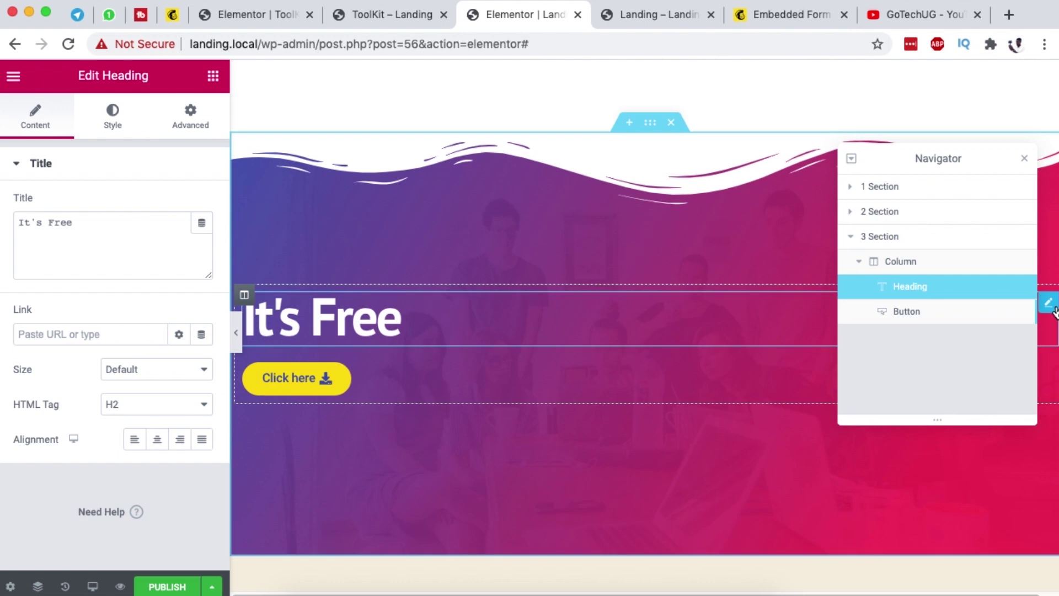
left_click(1024, 159)
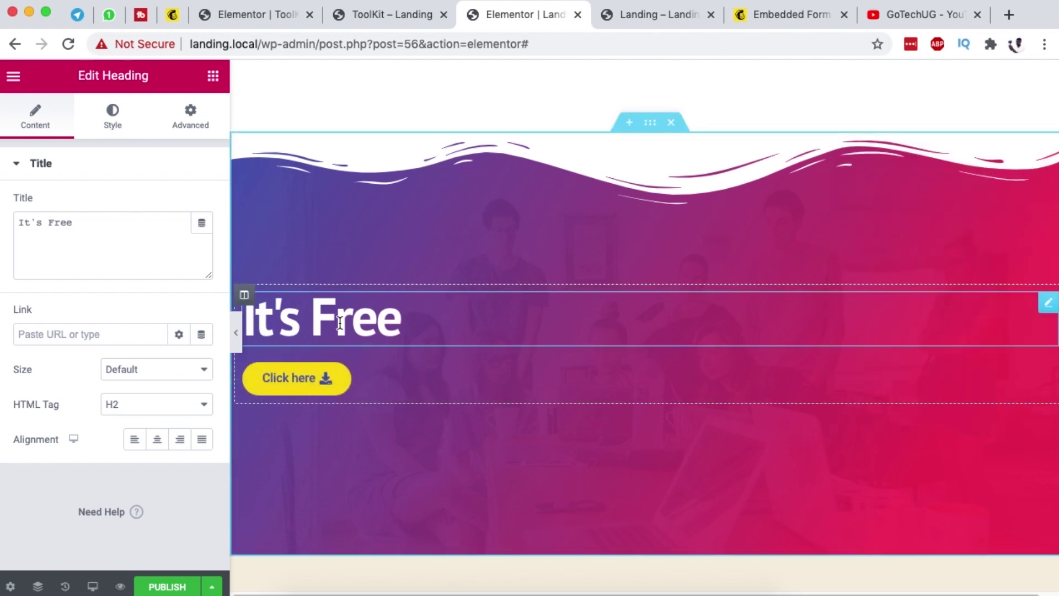
Set the positioning width of the "It's Free" heading to Inline (auto)
left_click(194, 131)
scroll(87, 376, "down", 5)
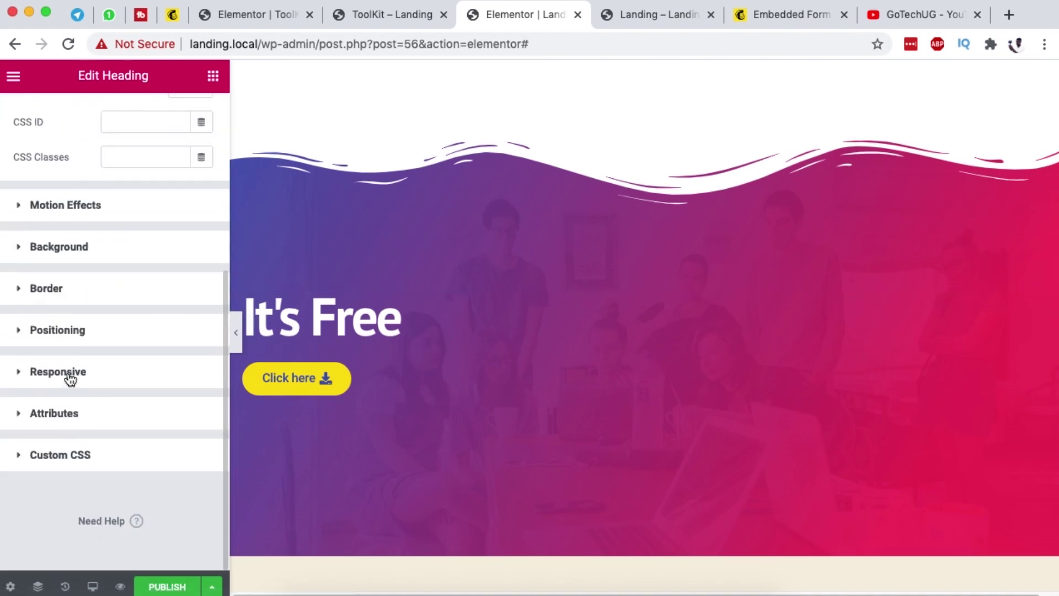
left_click(75, 335)
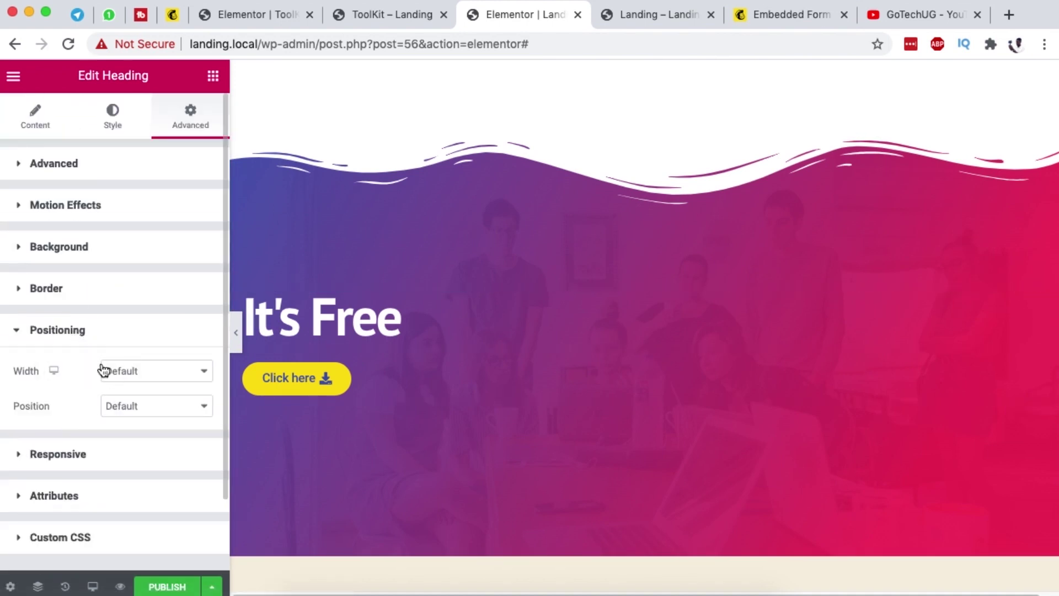
left_click(103, 369)
left_click(149, 397)
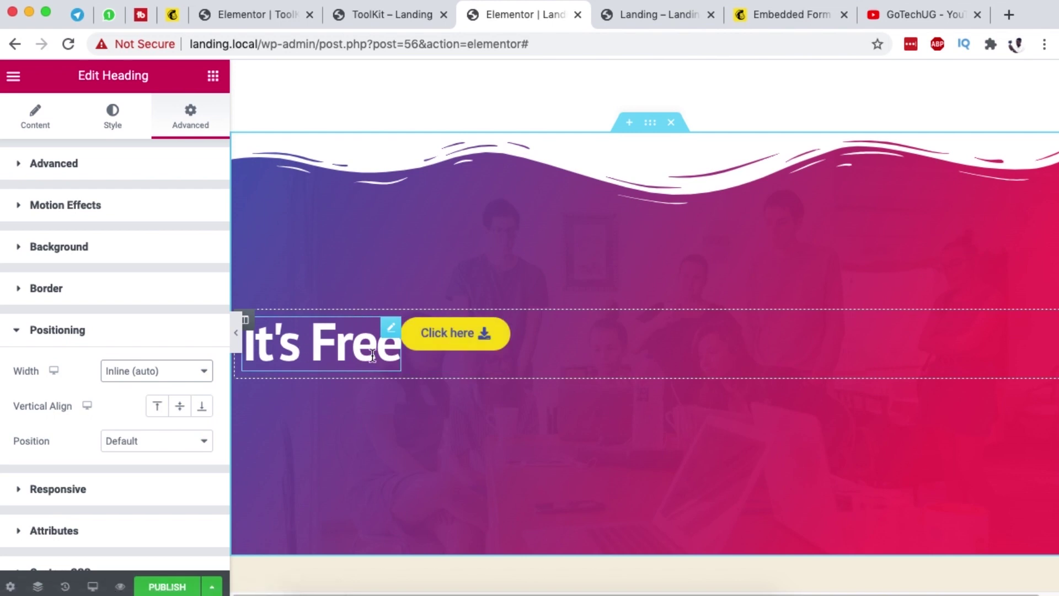
Set the vertical alignment of the column holding the heading and button to Middle
left_click(245, 319)
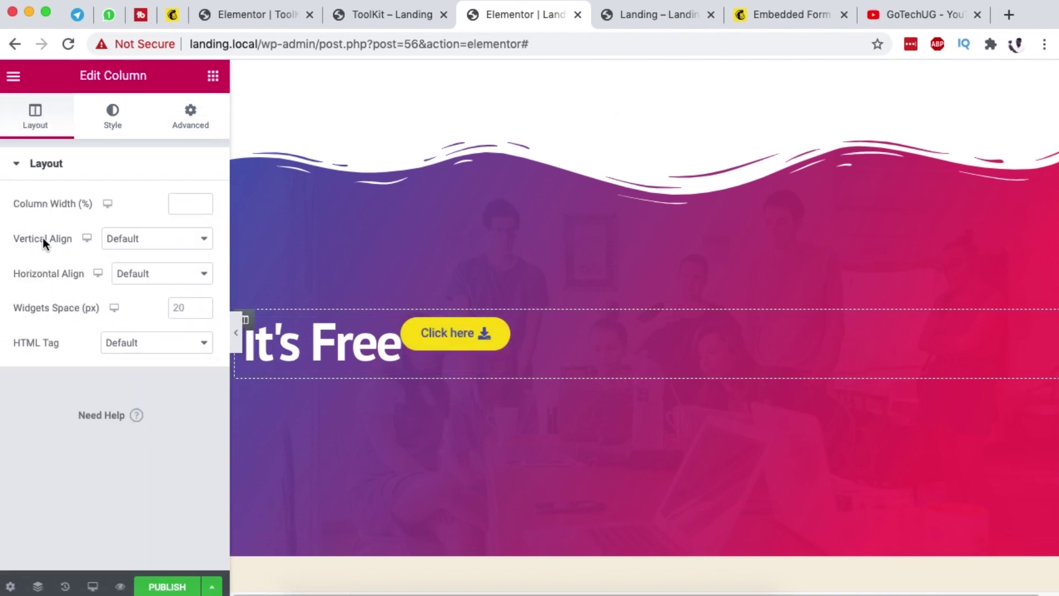
left_click(146, 241)
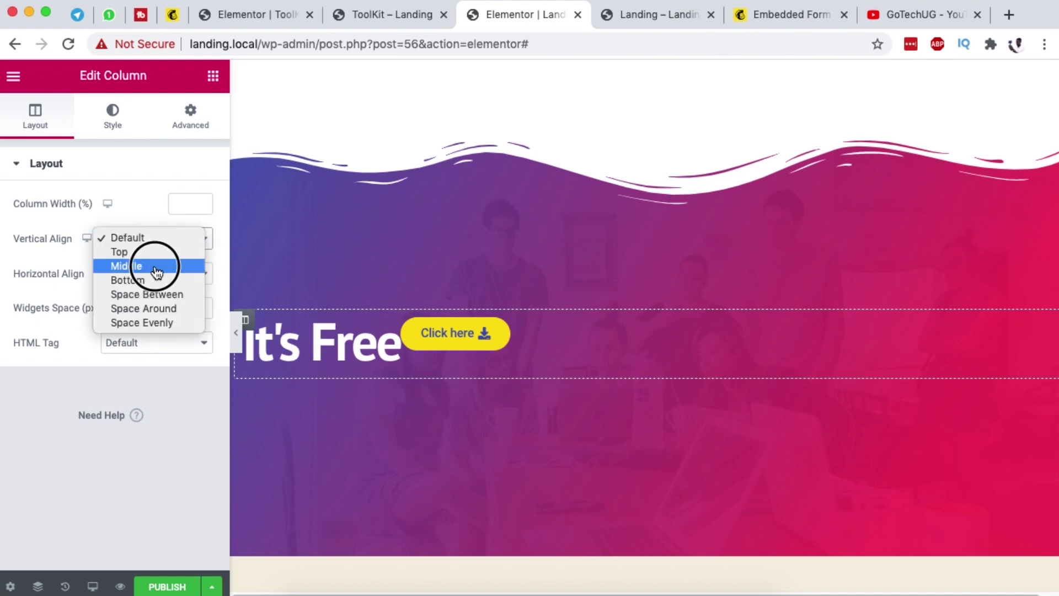
left_click(155, 269)
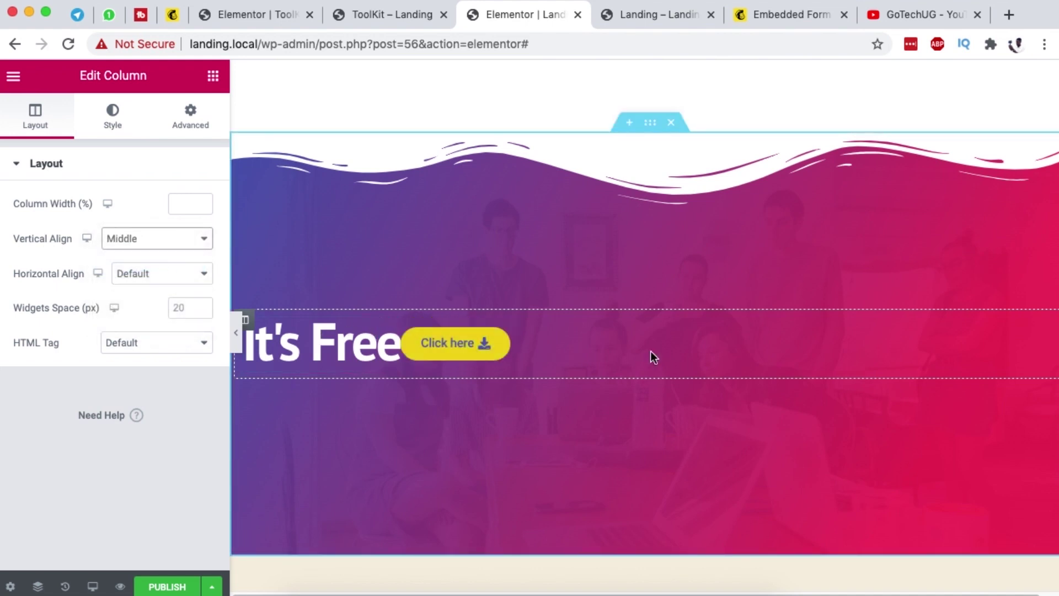
Unlink the padding values of the "It's Free" heading and set its right padding to 5 EM
left_click(389, 329)
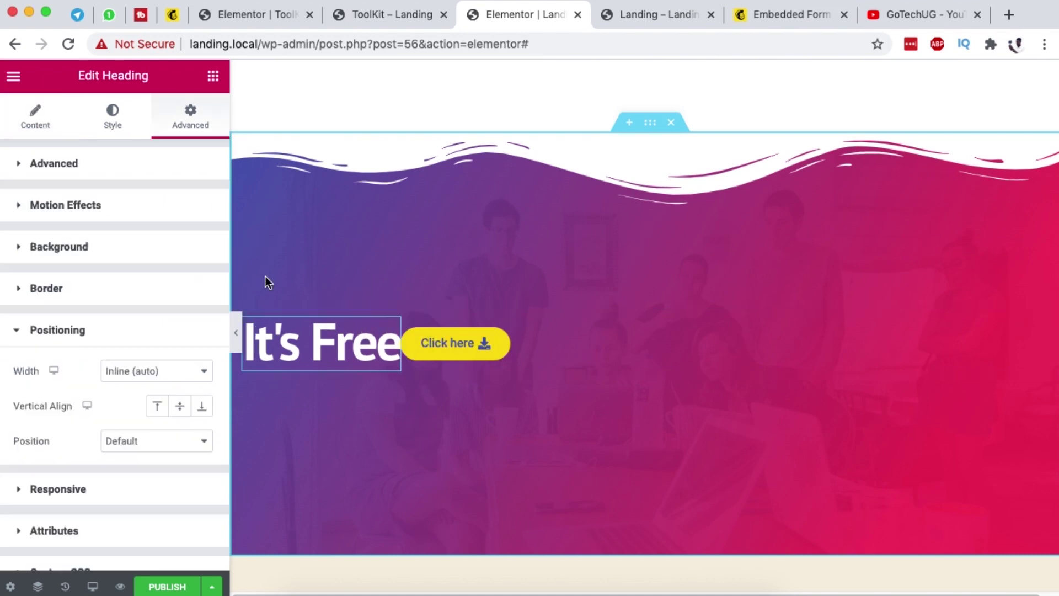
left_click(114, 121)
left_click(191, 119)
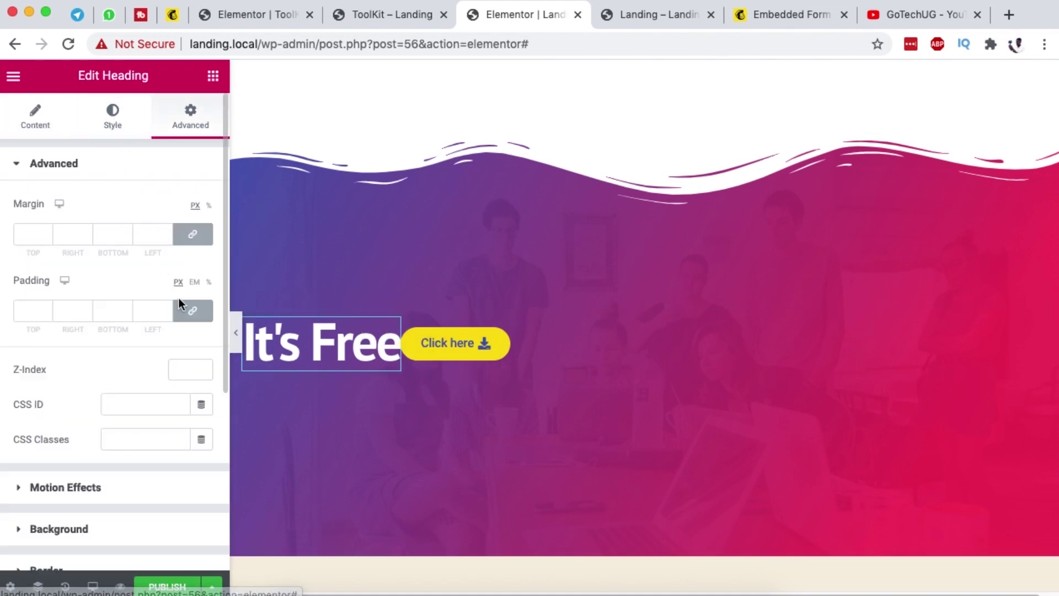
left_click(192, 316)
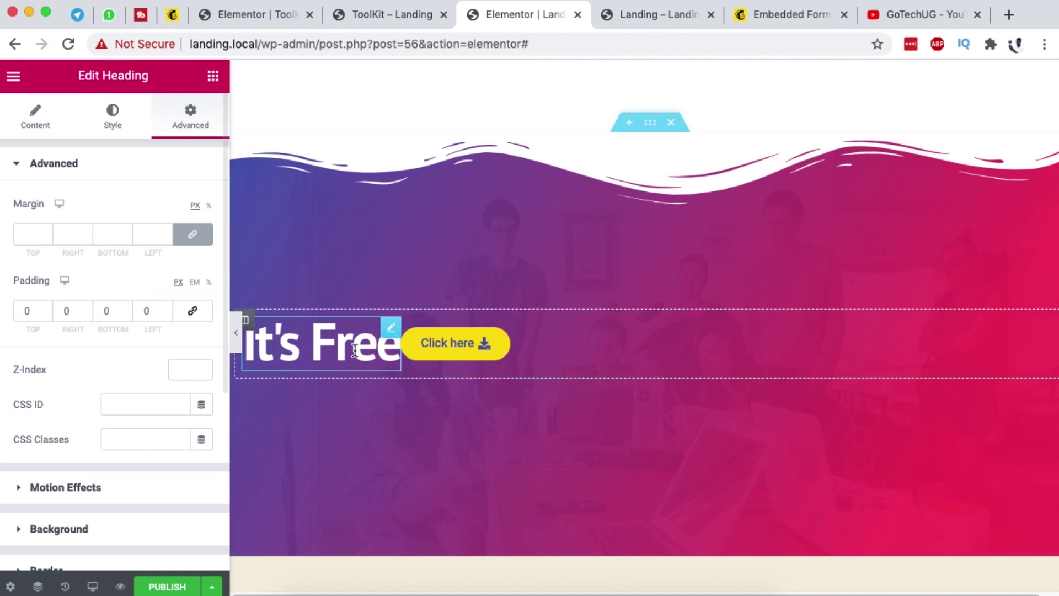
left_click(195, 282)
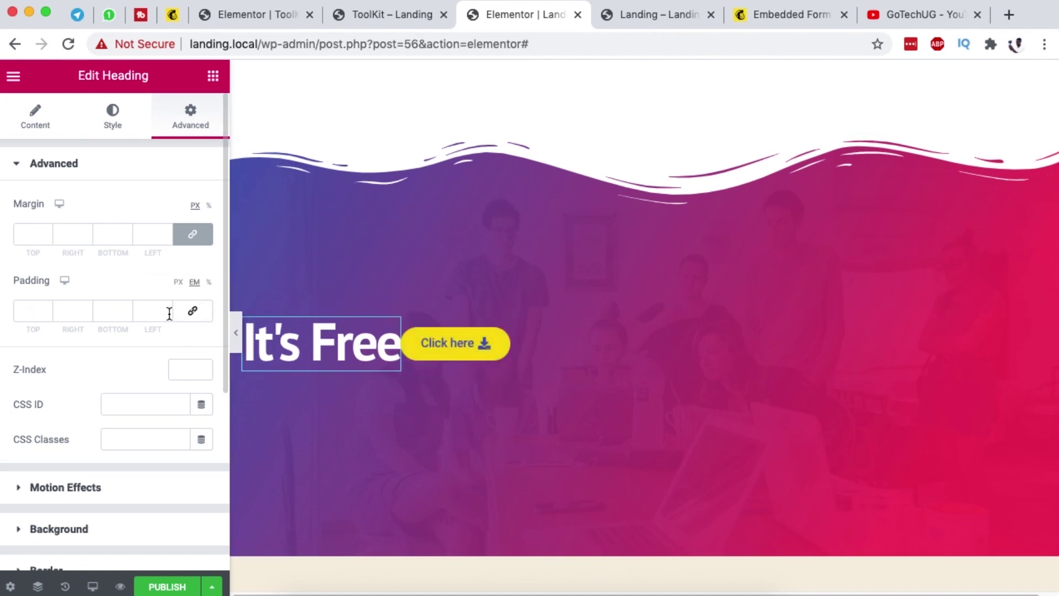
left_click(65, 313)
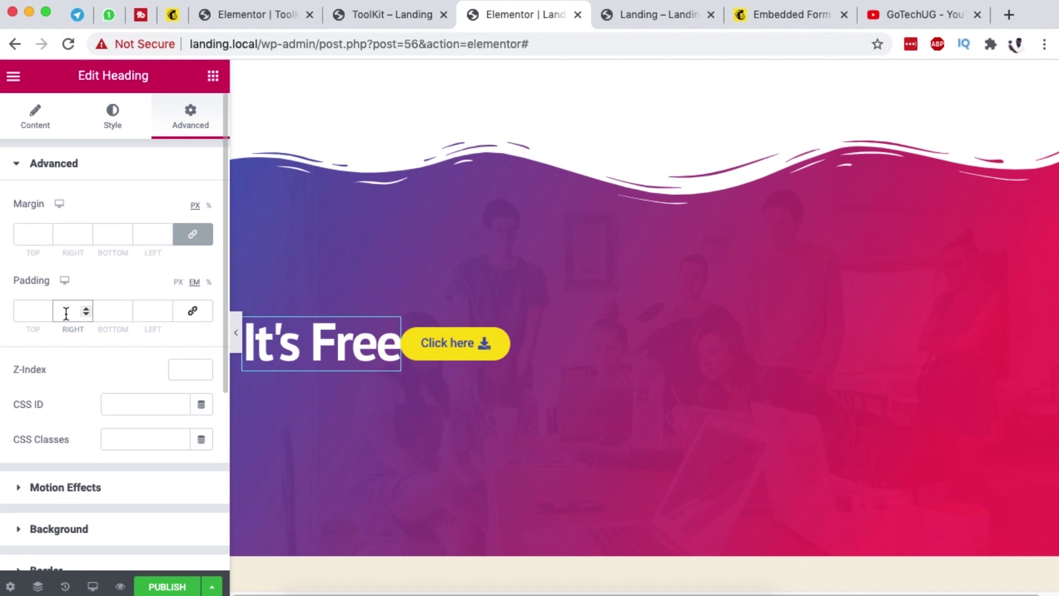
type("2")
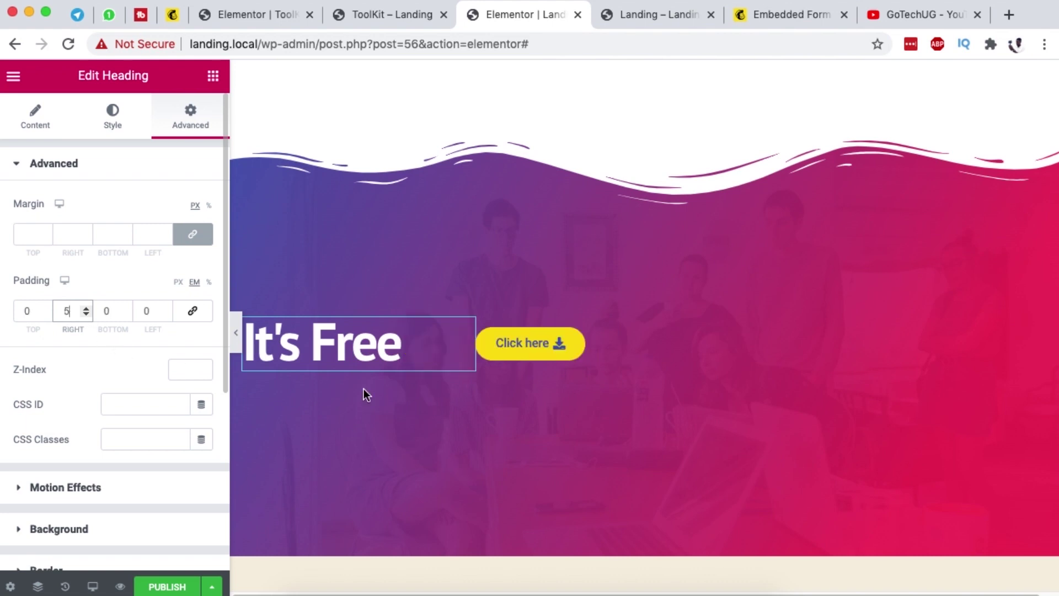
Compare with the ToolKit page's download button and set the size of the "Click here" button to Large
left_click(398, 15)
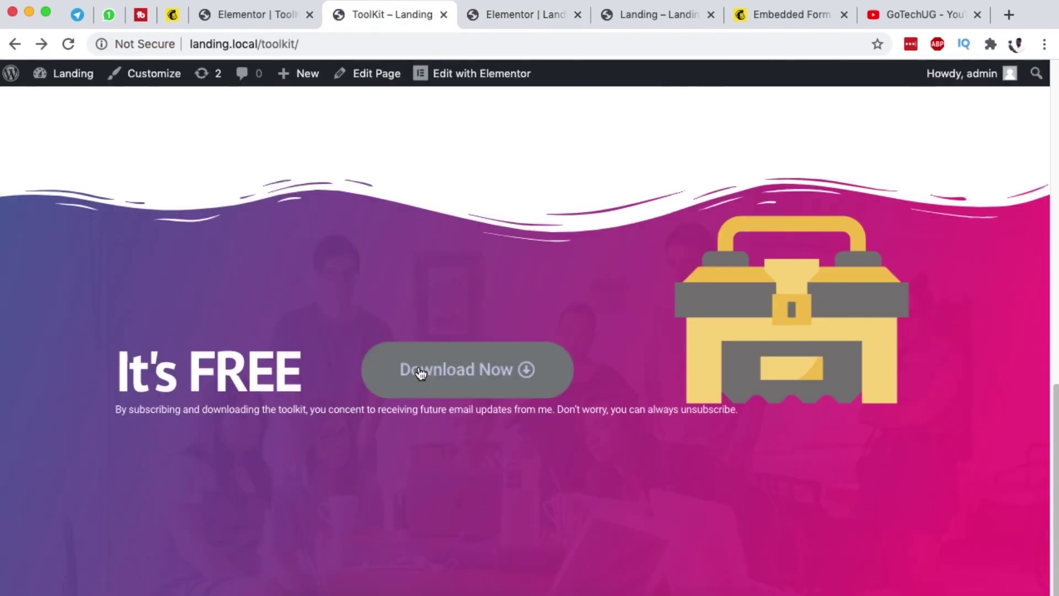
left_click(535, 25)
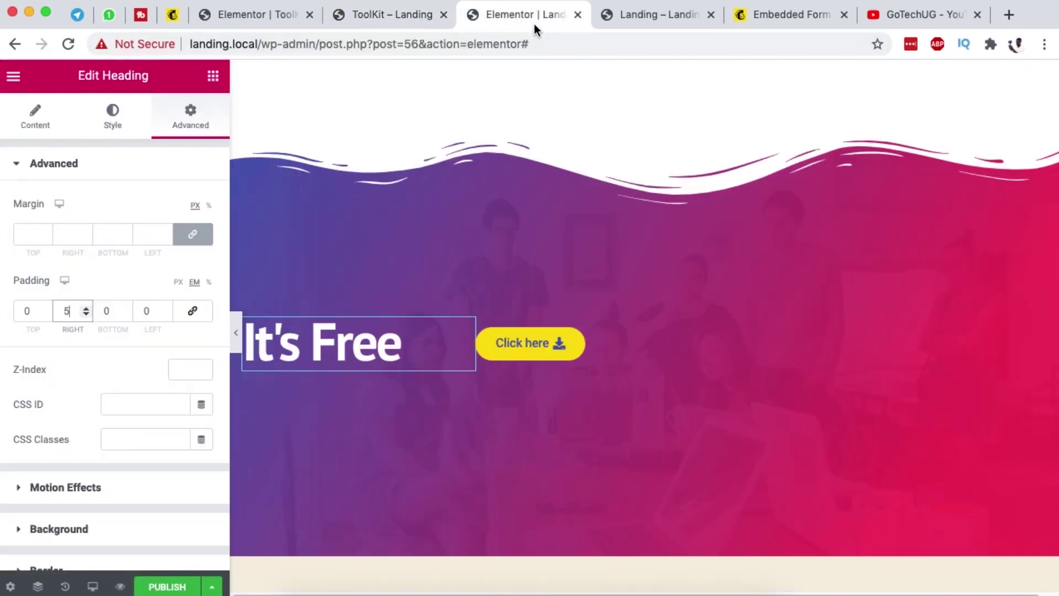
left_click(576, 342)
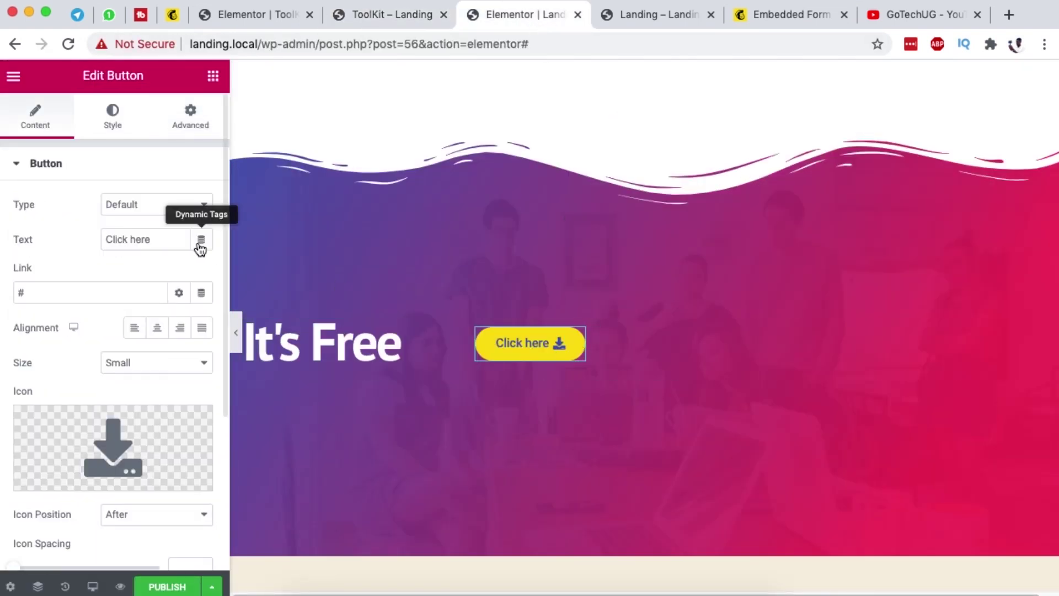
left_click(125, 362)
left_click(143, 391)
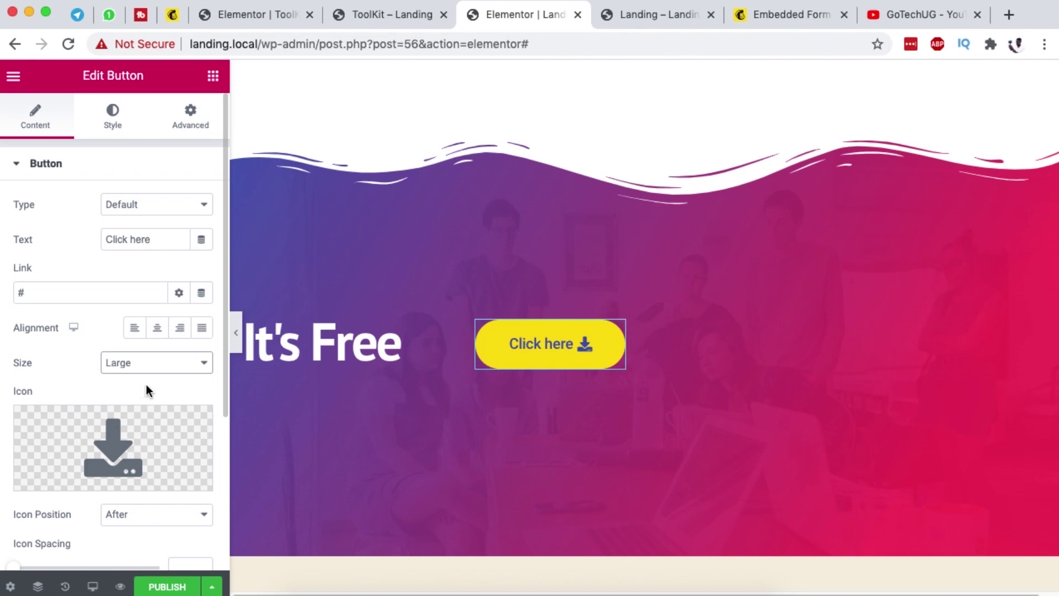
Check the ToolKit page's download section and add a Text Editor widget directly below the "It's Free" heading
left_click(383, 15)
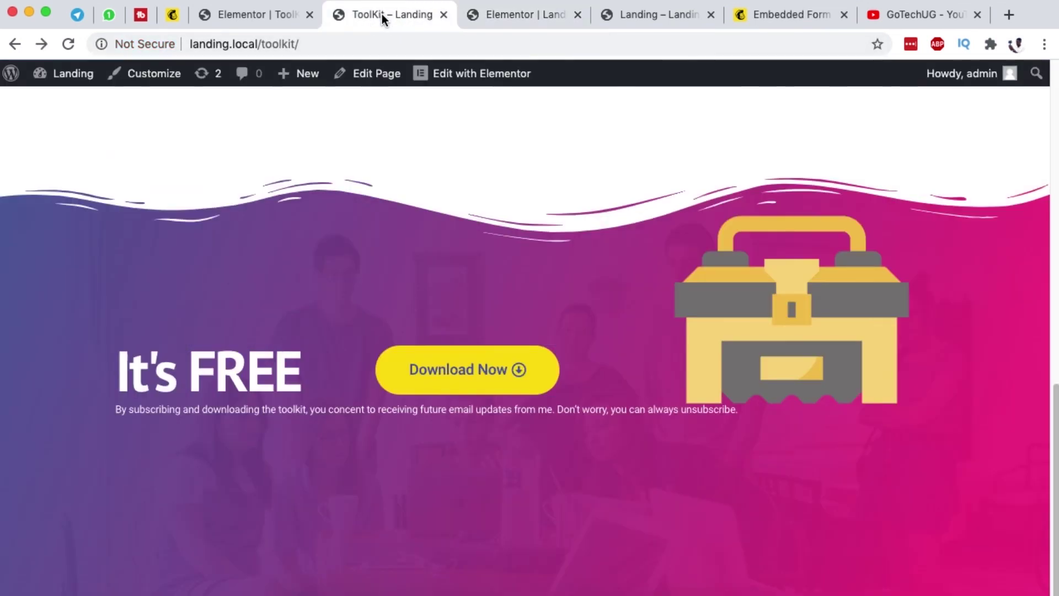
key("ctrl+Tab")
left_click(214, 79)
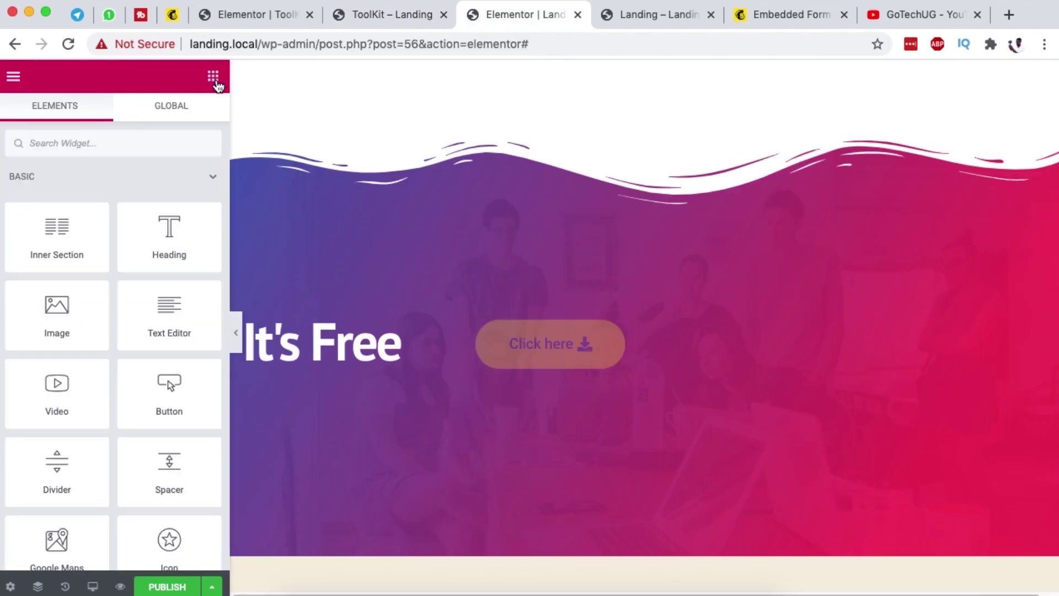
left_click_drag(165, 325, 353, 357)
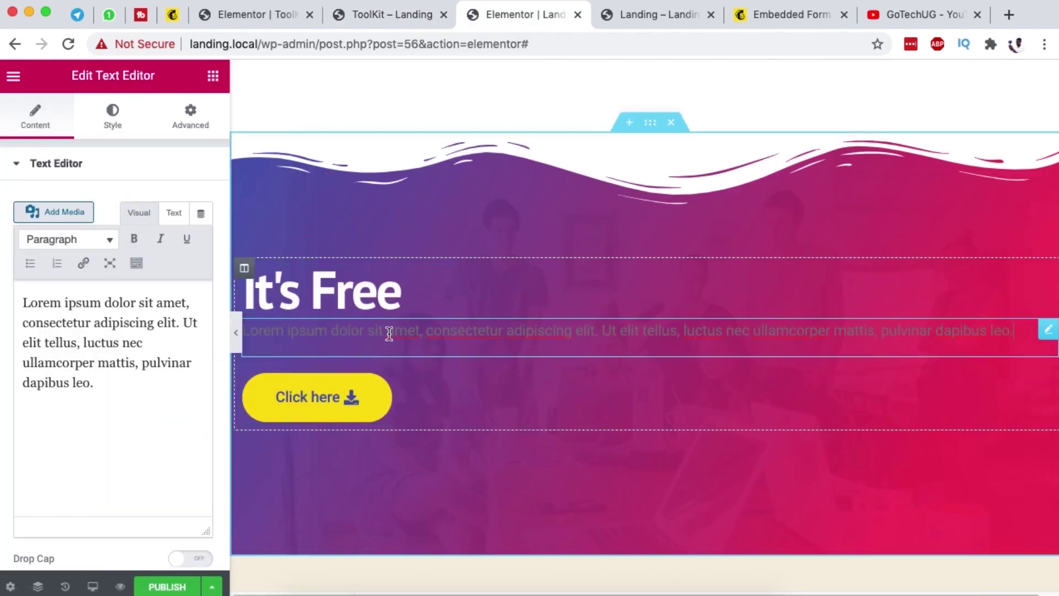
Replace the placeholder text with "By subscribing and downloading the toolkit, you concent to receiving future email updates from me. Don’t worry, you can always unsubscribe."
left_click(65, 345)
key("super+a")
key("BackSpace")
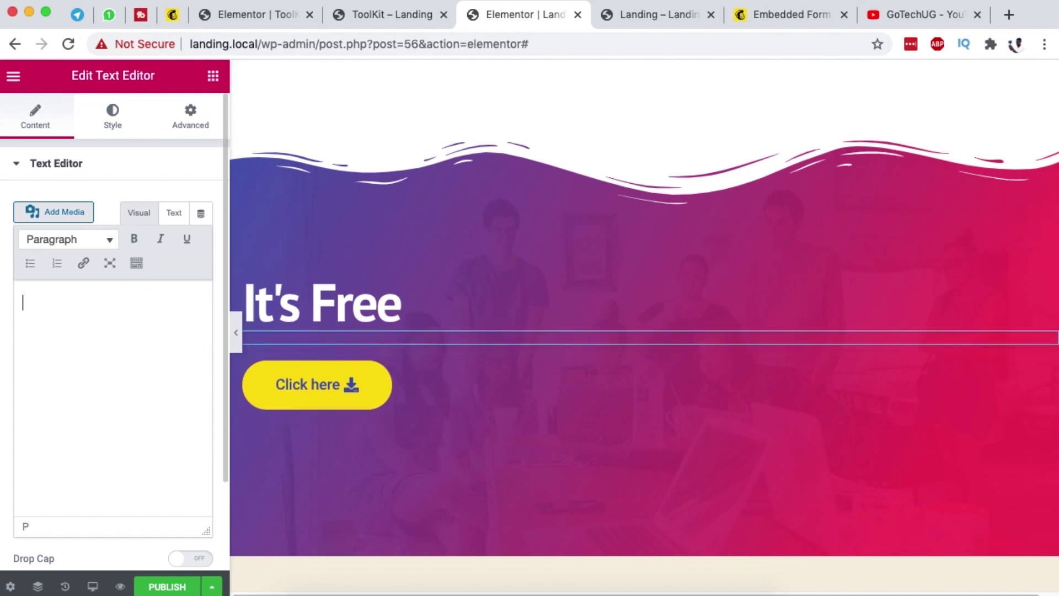
type("By subscribing and downloading the toolkit, you concent to receiving future email updates from me. Don’t worry, you can always unsubscribe.")
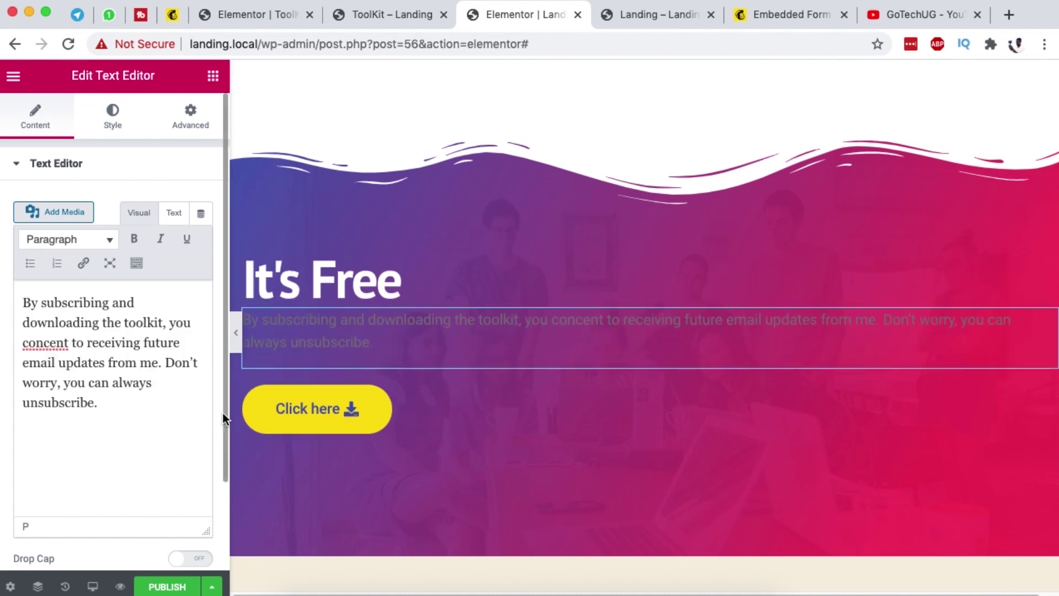
Set the subscription notice's text color to white and its typography size to 0.8 EM
left_click(111, 103)
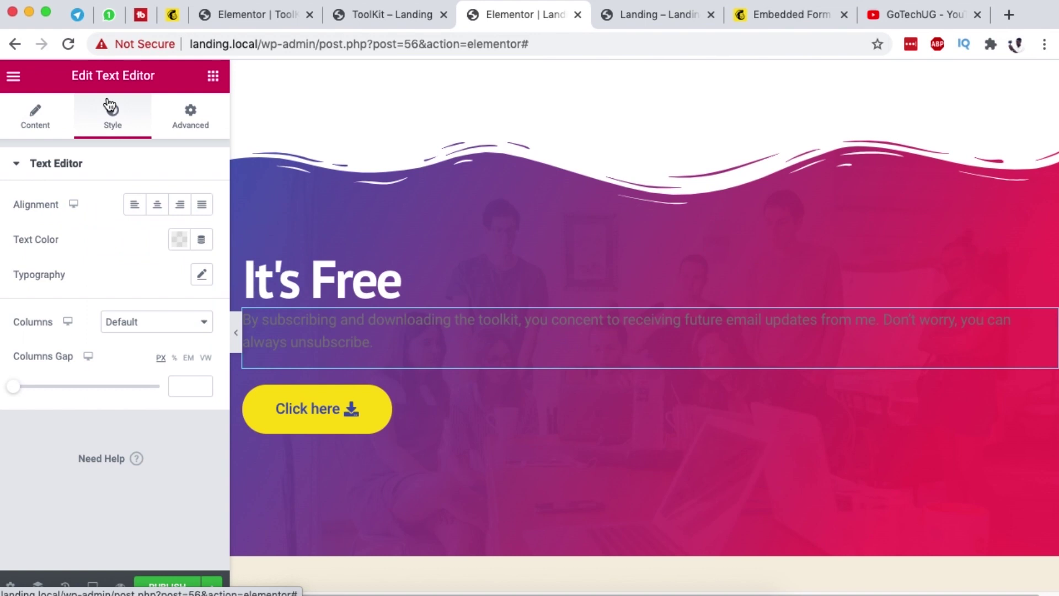
left_click(182, 243)
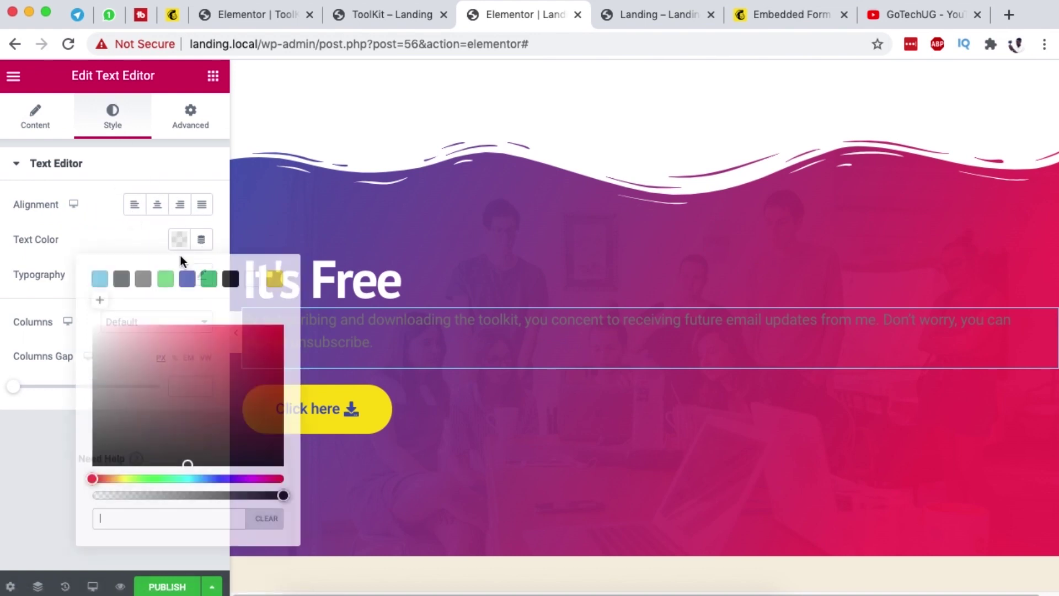
left_click(248, 279)
left_click(75, 234)
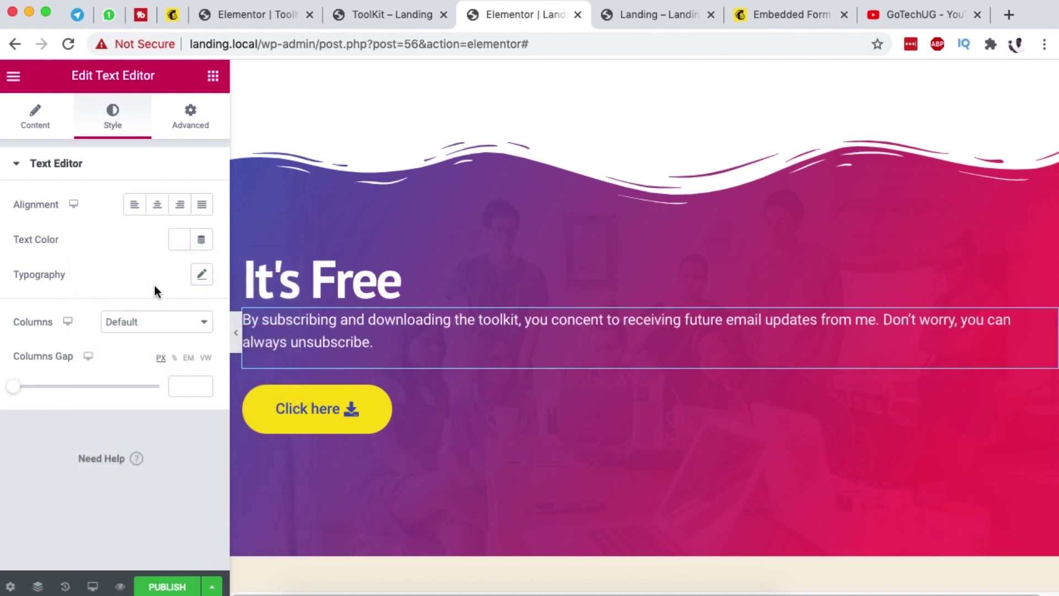
left_click(201, 275)
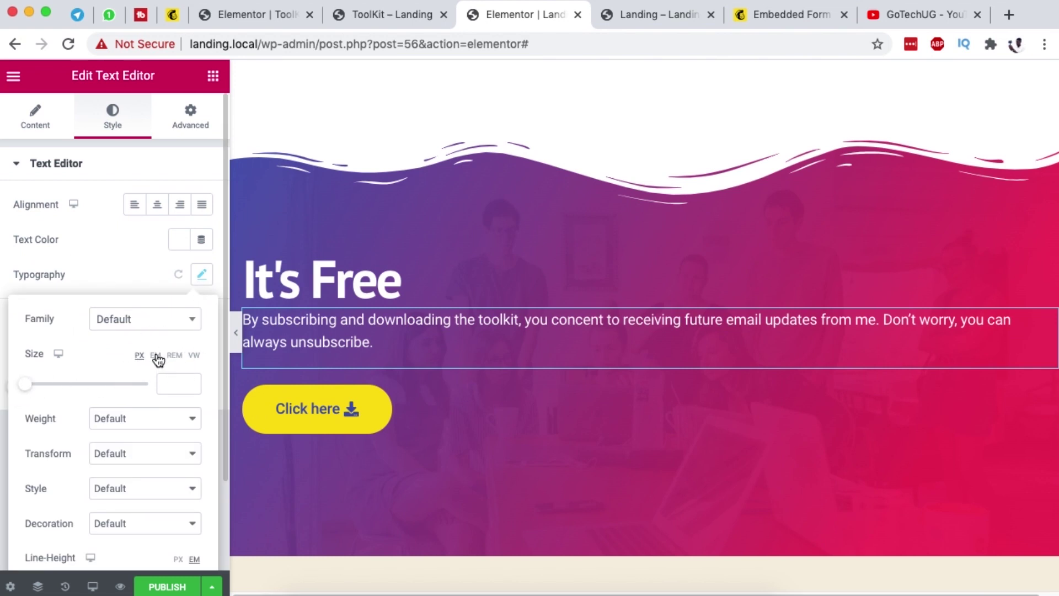
left_click_drag(32, 381, 33, 386)
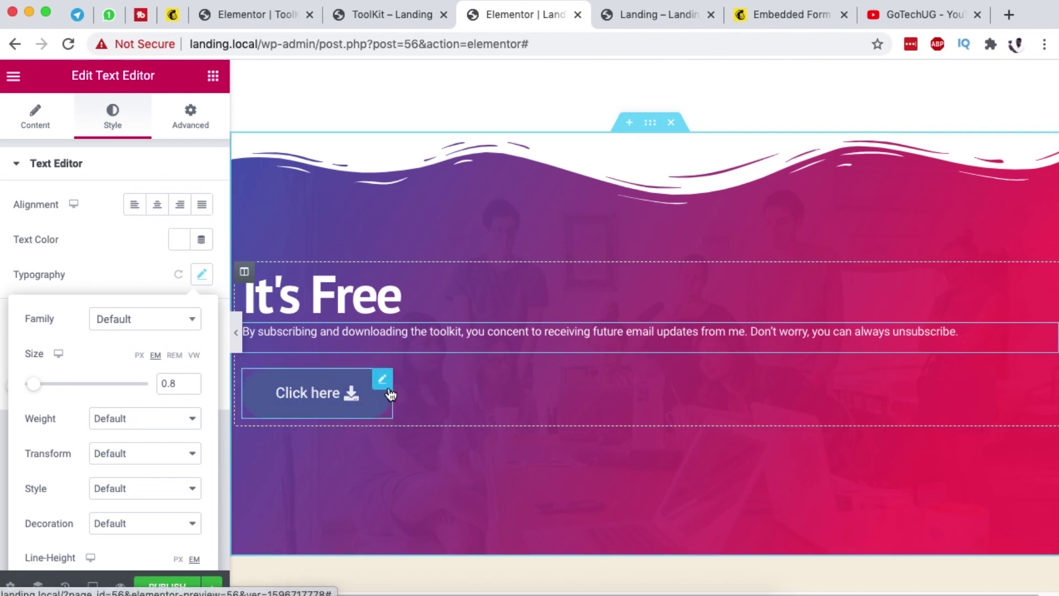
Move the "Click here" button back beside the "It's Free" heading, above the notice, and save the page as a draft
left_click_drag(382, 379, 455, 372)
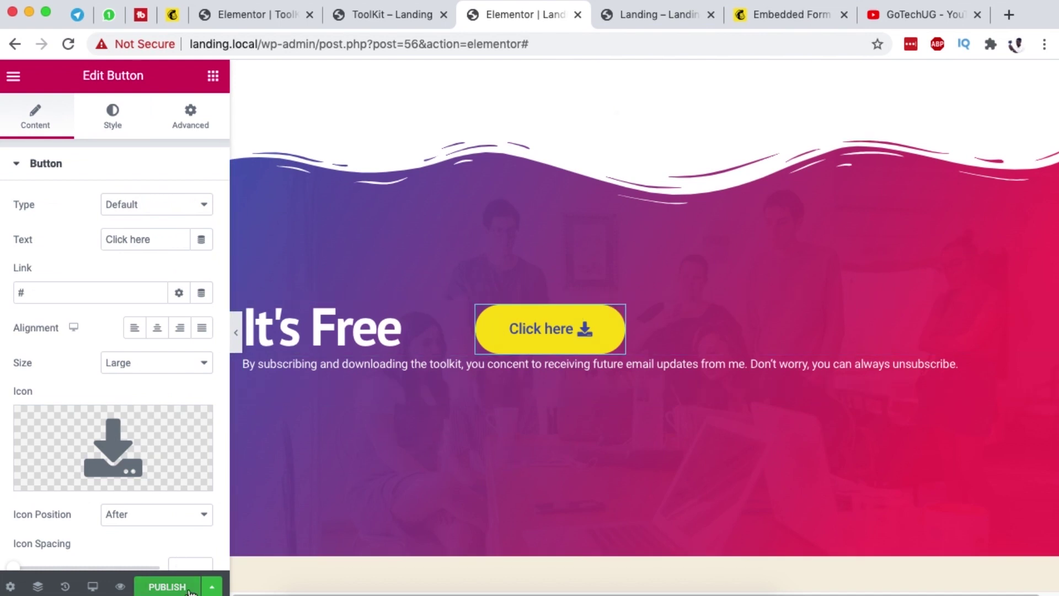
left_click(211, 586)
left_click(101, 521)
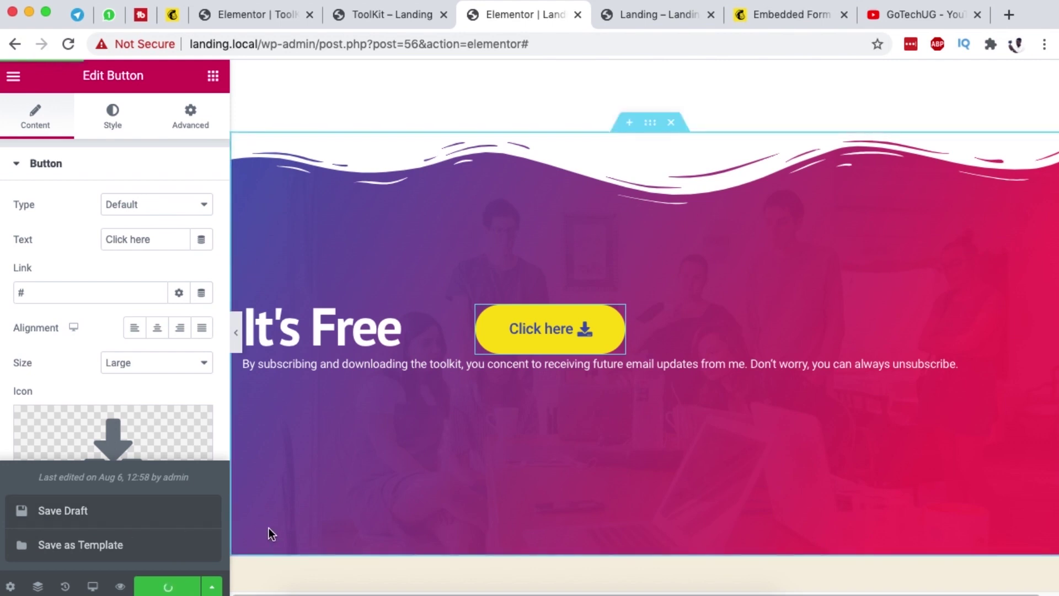
Preview the landing page and check the layout of its "It's Free" section
left_click(121, 586)
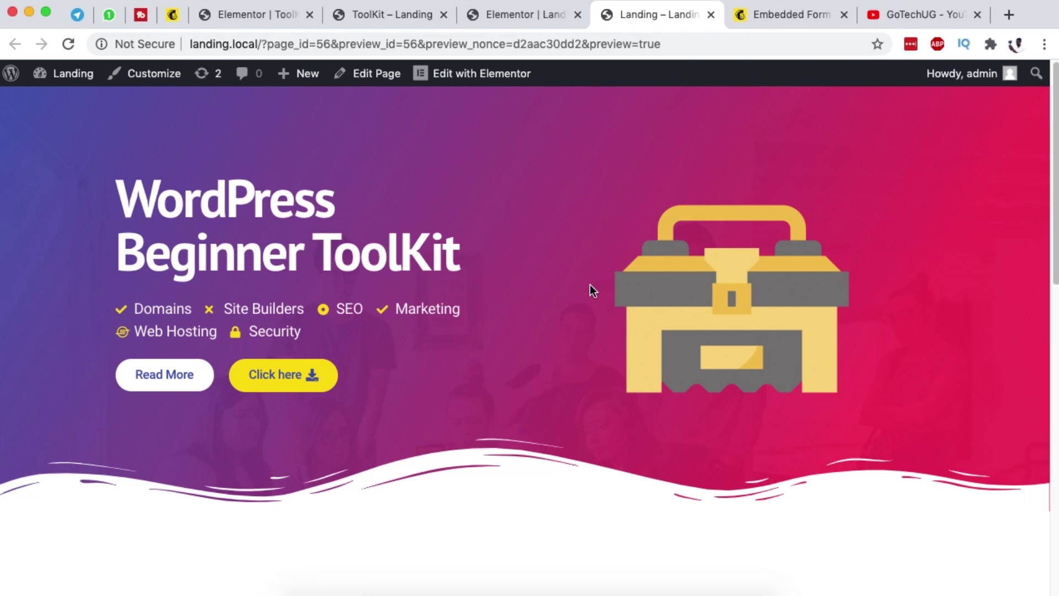
scroll(590, 283, "down", 1)
scroll(704, 270, "down", 10)
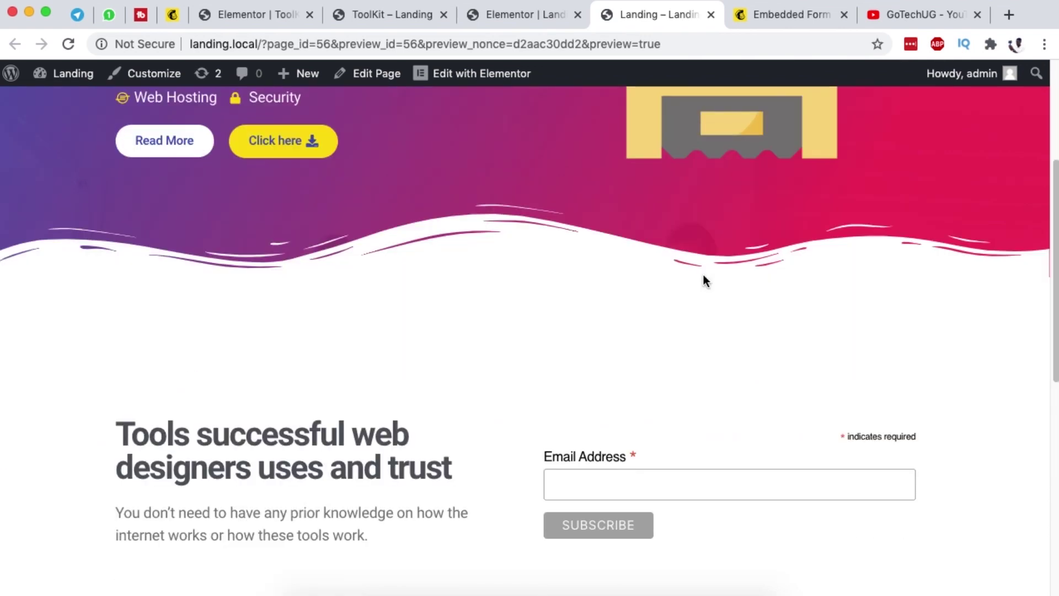
scroll(397, 338, "down", 5)
scroll(606, 343, "down", 3)
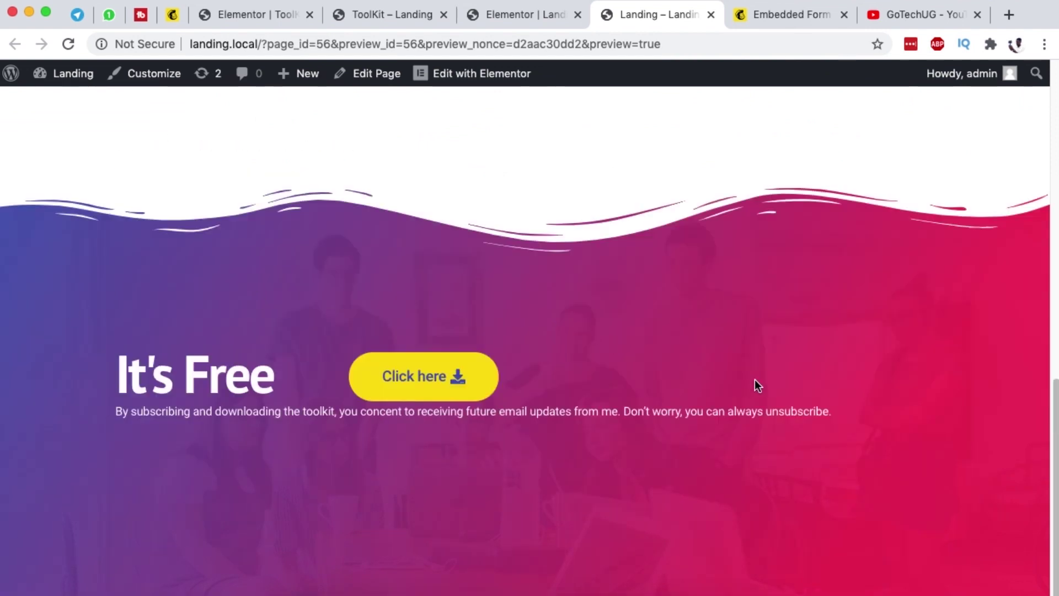
Examine how the toolbox image behaves while scrolling the ToolKit page and compare it with the landing page preview
left_click(375, 17)
scroll(825, 306, "up", 15)
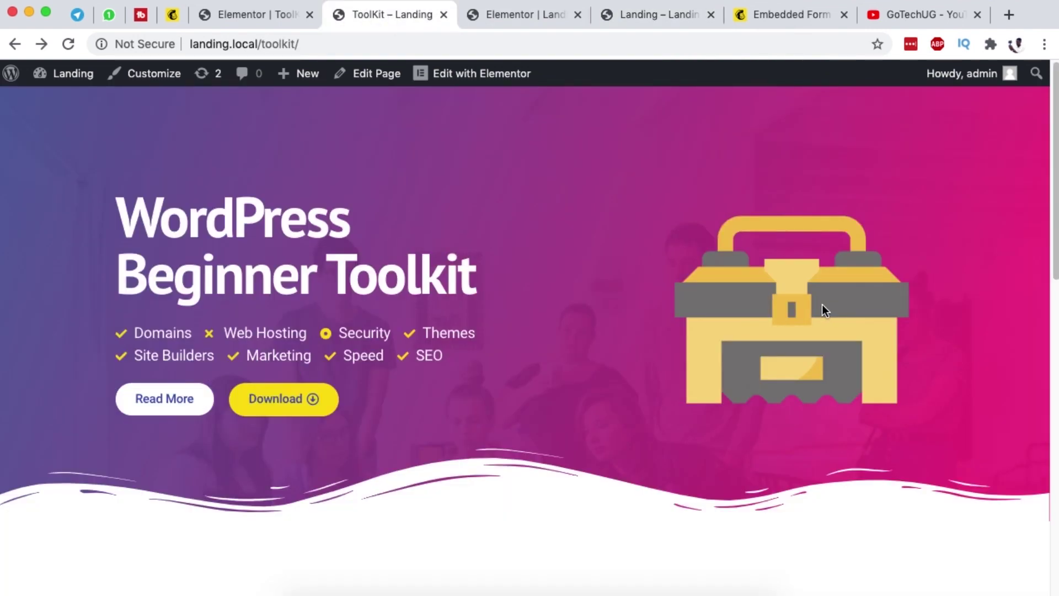
scroll(777, 316, "down", 8)
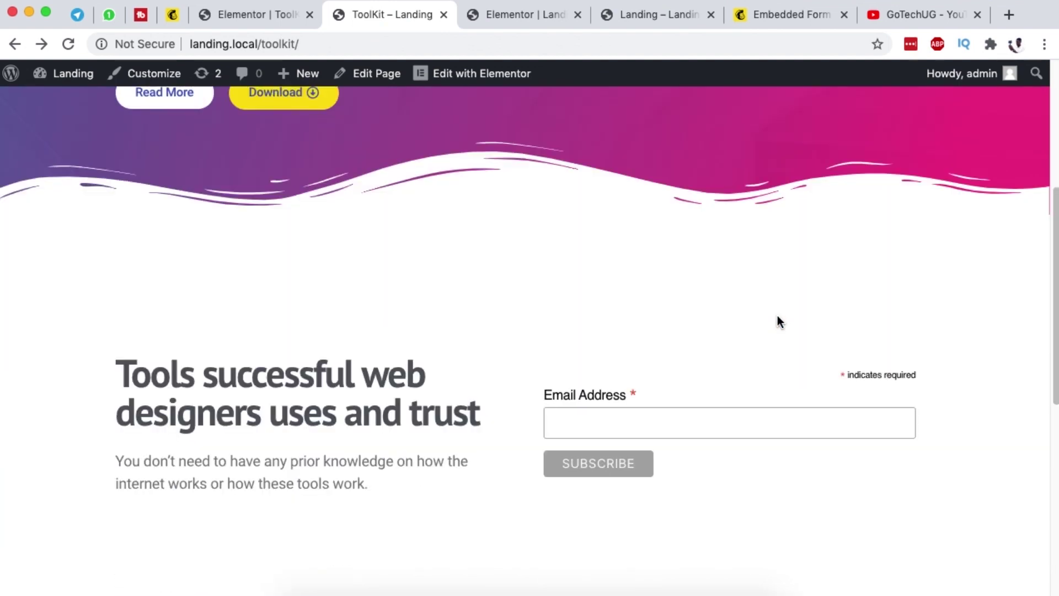
scroll(777, 313, "down", 5)
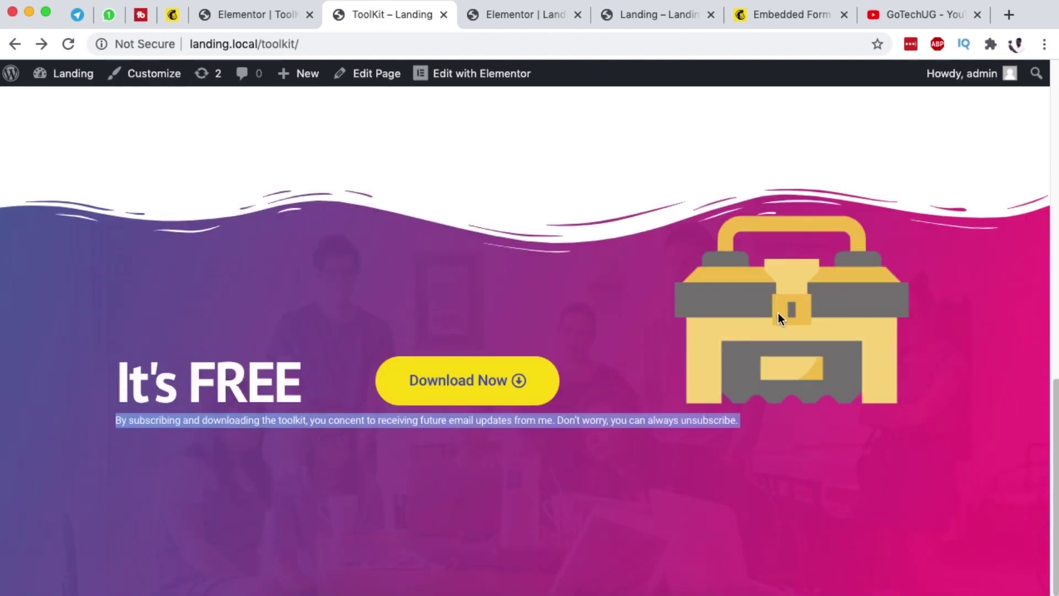
scroll(777, 312, "up", 13)
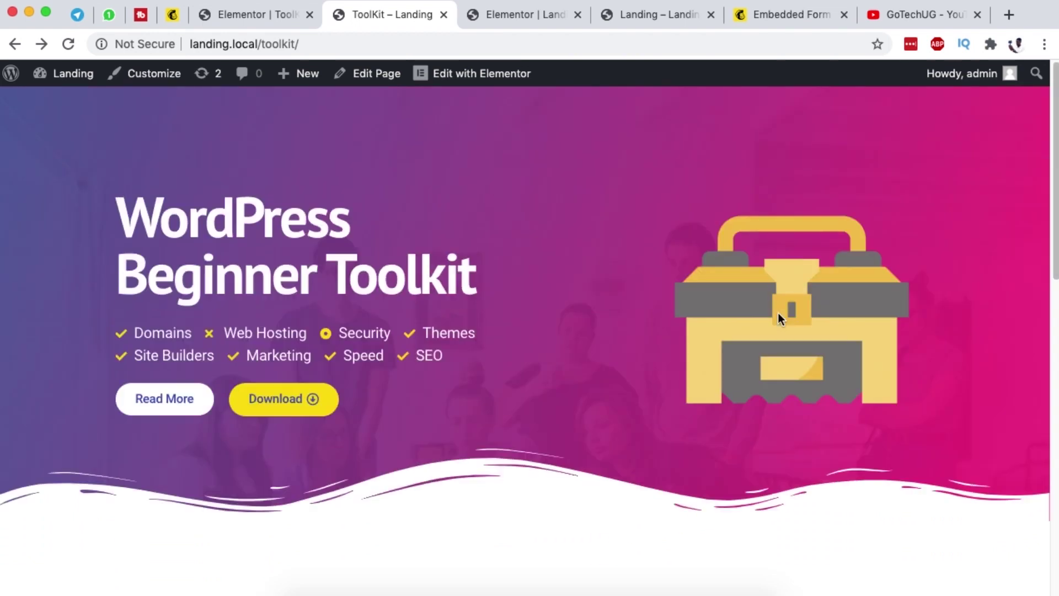
scroll(855, 350, "down", 13)
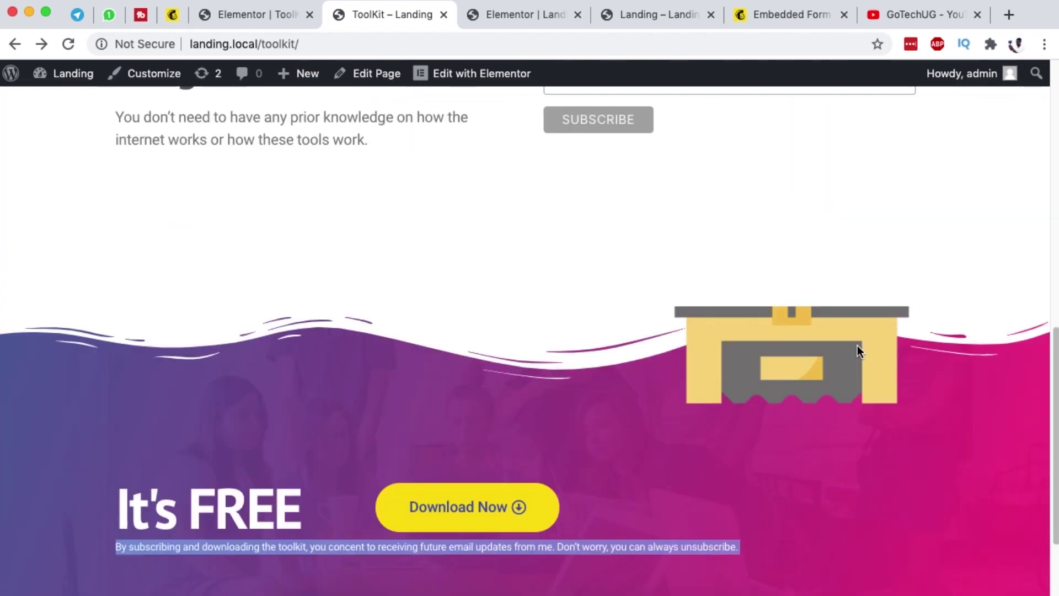
scroll(857, 348, "up", 13)
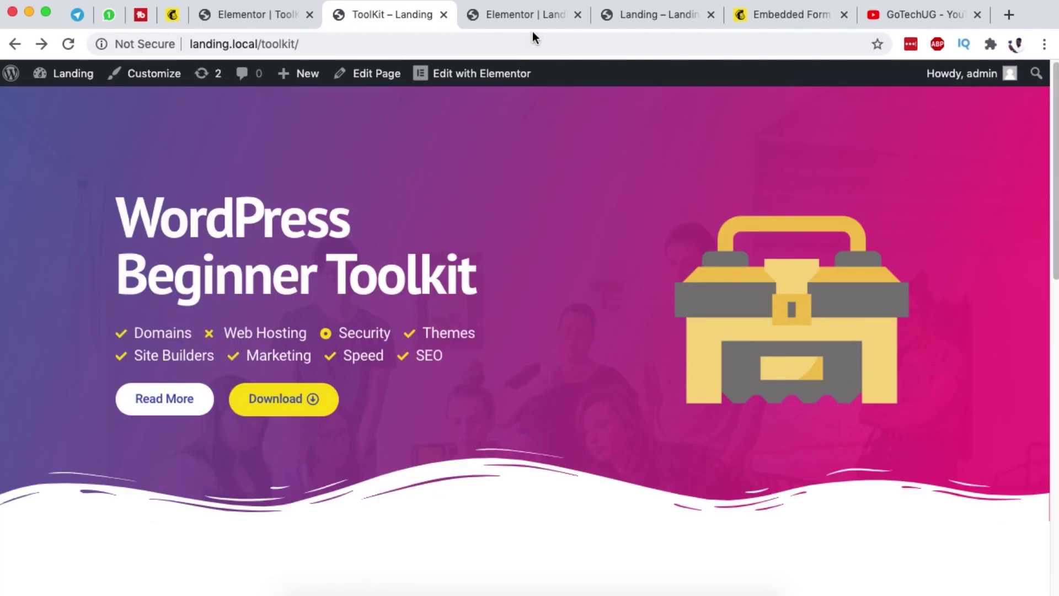
left_click(526, 14)
left_click(664, 16)
scroll(671, 263, "up", 10)
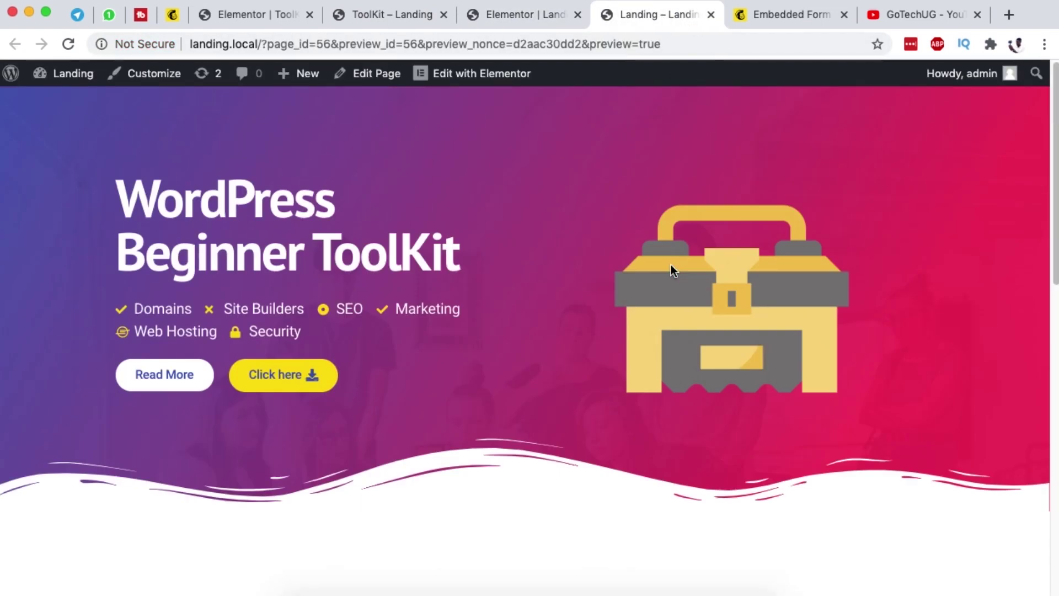
Edit the toolbox image in the landing page's hero section and set its position to Fixed
left_click(520, 14)
scroll(736, 306, "up", 10)
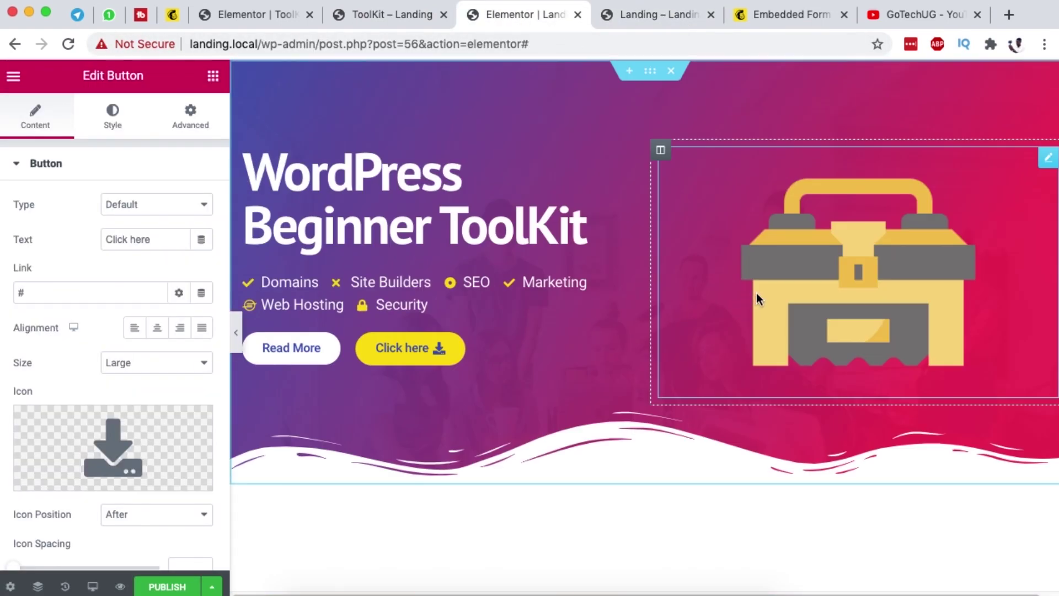
left_click(1049, 161)
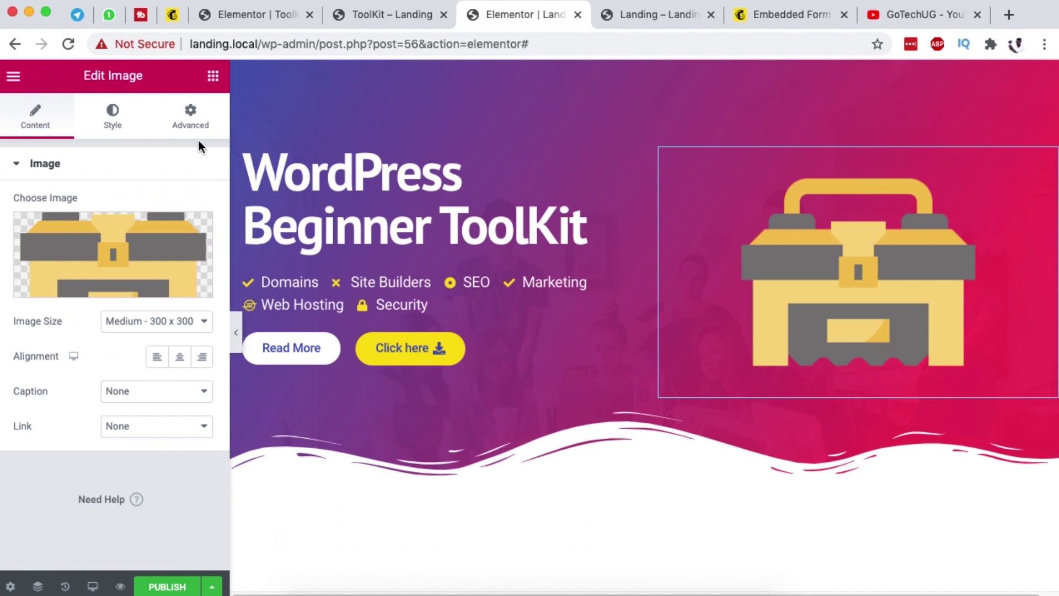
left_click(190, 118)
scroll(131, 341, "down", 1)
scroll(131, 341, "down", 3)
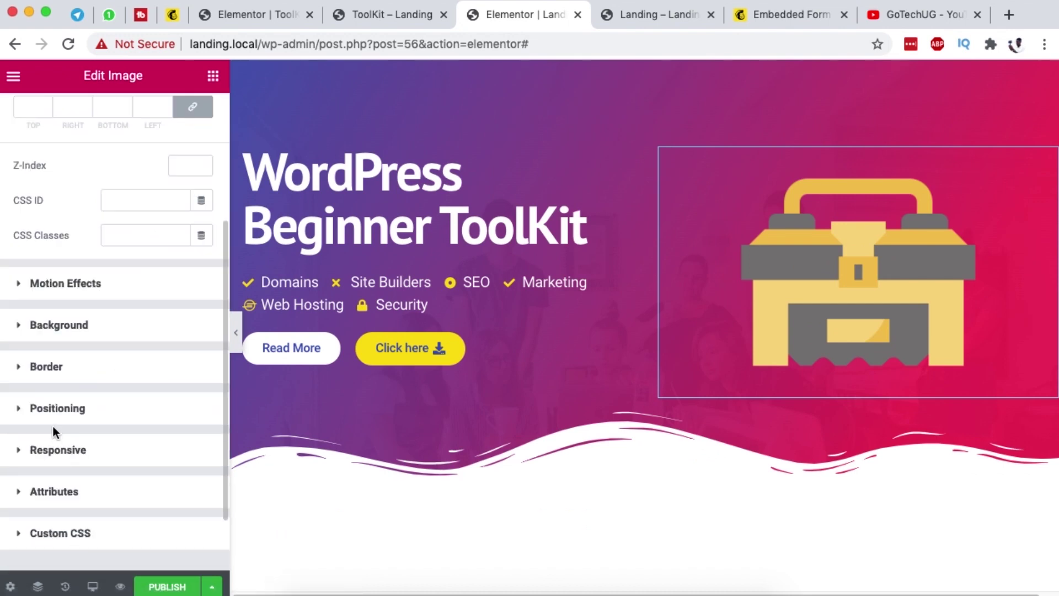
left_click(58, 408)
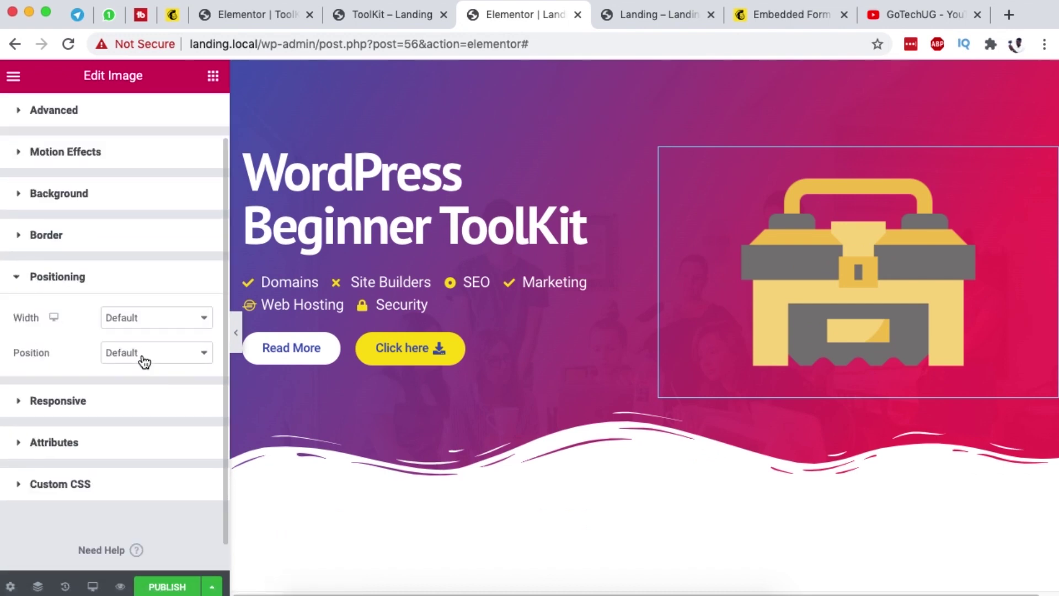
left_click(145, 360)
left_click(156, 380)
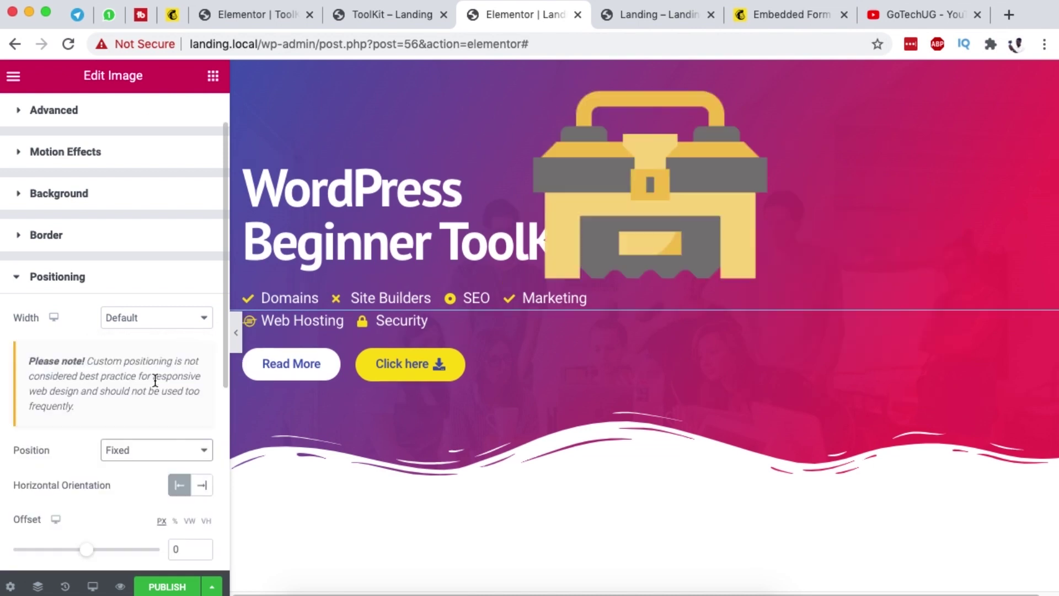
Set the positioning width of the toolbox image to Inline (auto)
scroll(190, 377, "down", 3)
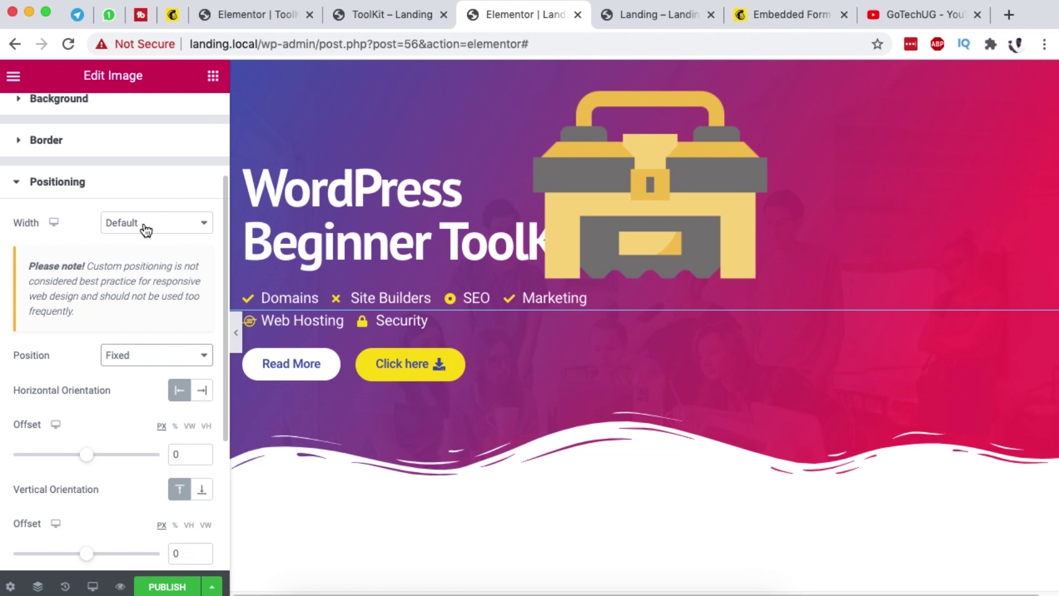
left_click(145, 229)
left_click(137, 250)
Set the toolbox image's horizontal orientation to Right with an offset of 16 VW
scroll(39, 348, "down", 1)
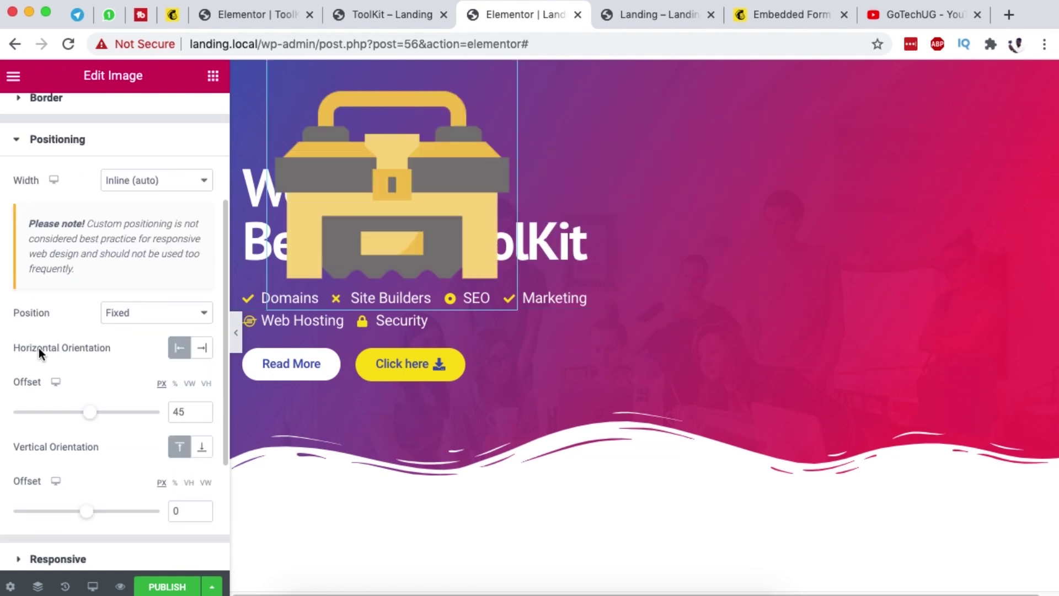
left_click(203, 352)
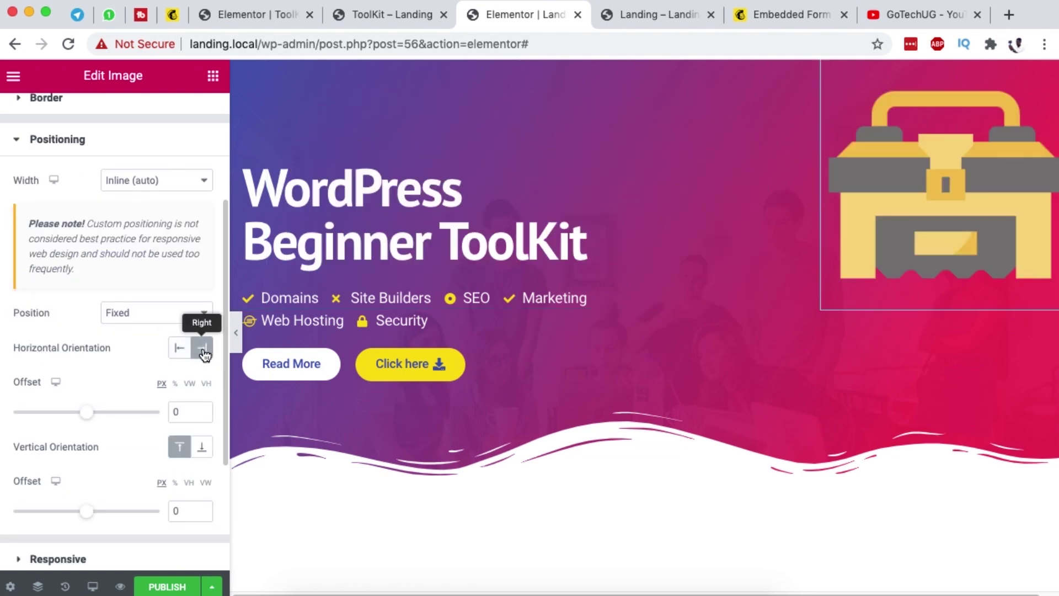
mouse_move(84, 416)
left_mouse_down()
mouse_move(73, 409)
mouse_move(95, 414)
left_mouse_up()
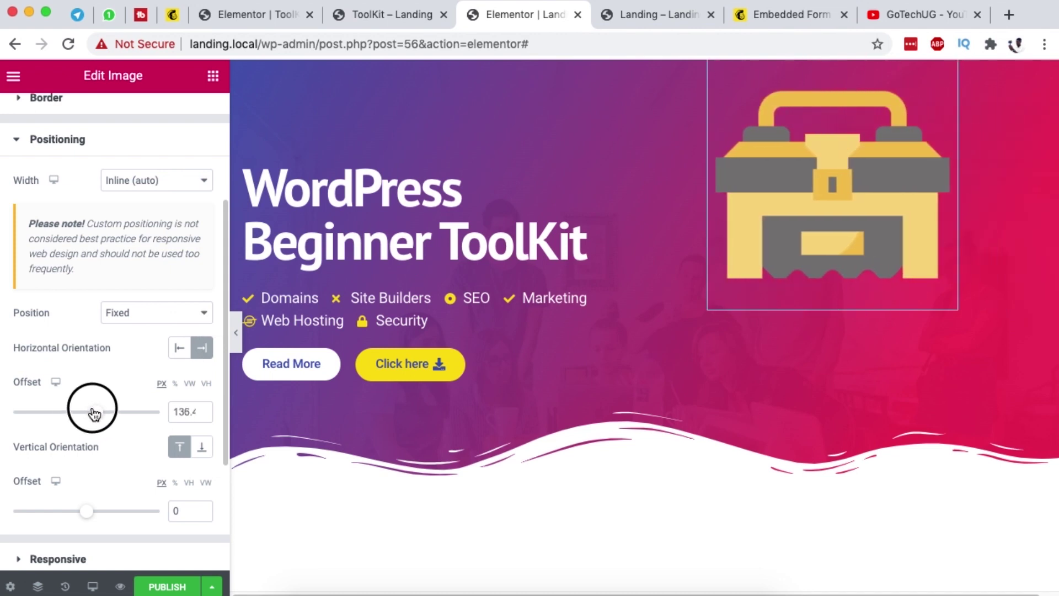
left_click(189, 384)
mouse_move(86, 412)
left_mouse_down()
mouse_move(105, 416)
mouse_move(93, 413)
left_mouse_up()
Set the toolbox image's vertical offset to 102 px and check its position down to the "It's Free" section
scroll(122, 446, "down", 2)
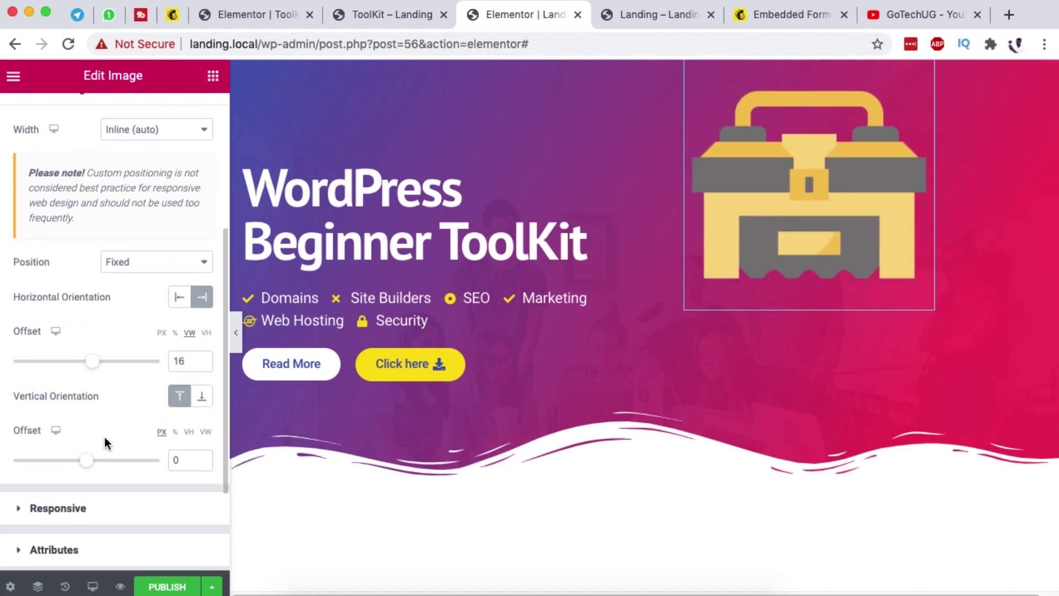
left_click_drag(91, 464, 99, 466)
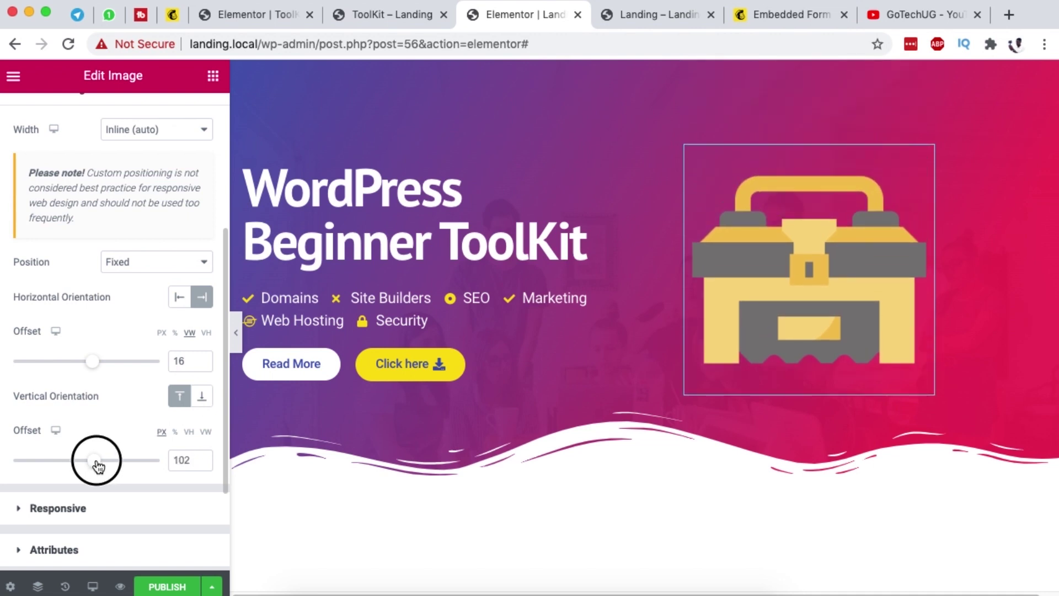
scroll(429, 438, "down", 6)
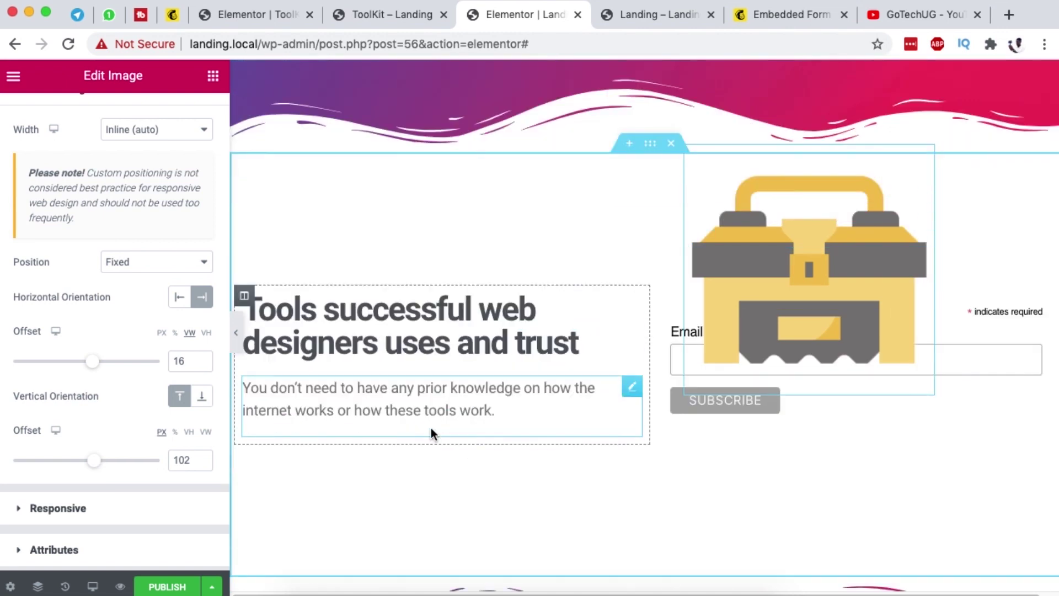
scroll(431, 428, "down", 6)
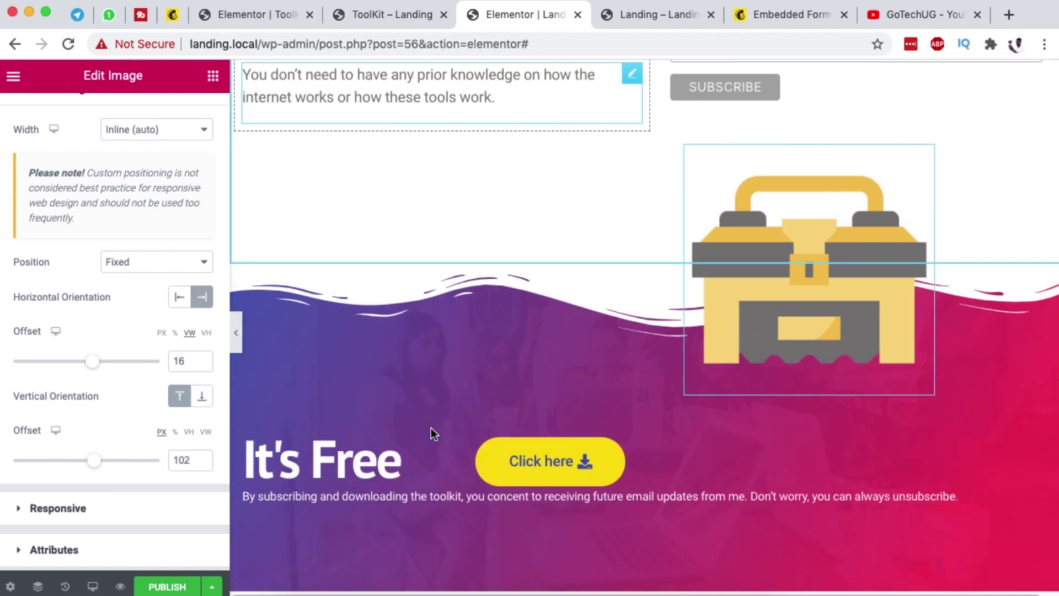
Examine how the fixed toolbox image overlaps the email signup section and the "It's Free" section
scroll(432, 434, "down", 5)
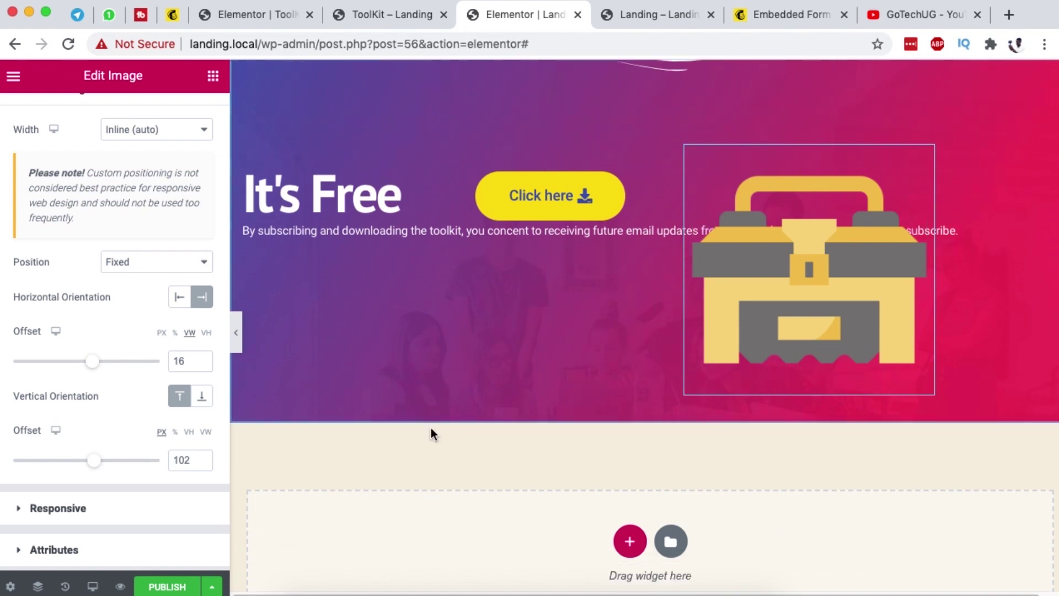
scroll(429, 428, "up", 10)
left_click(699, 396)
scroll(699, 396, "down", 2)
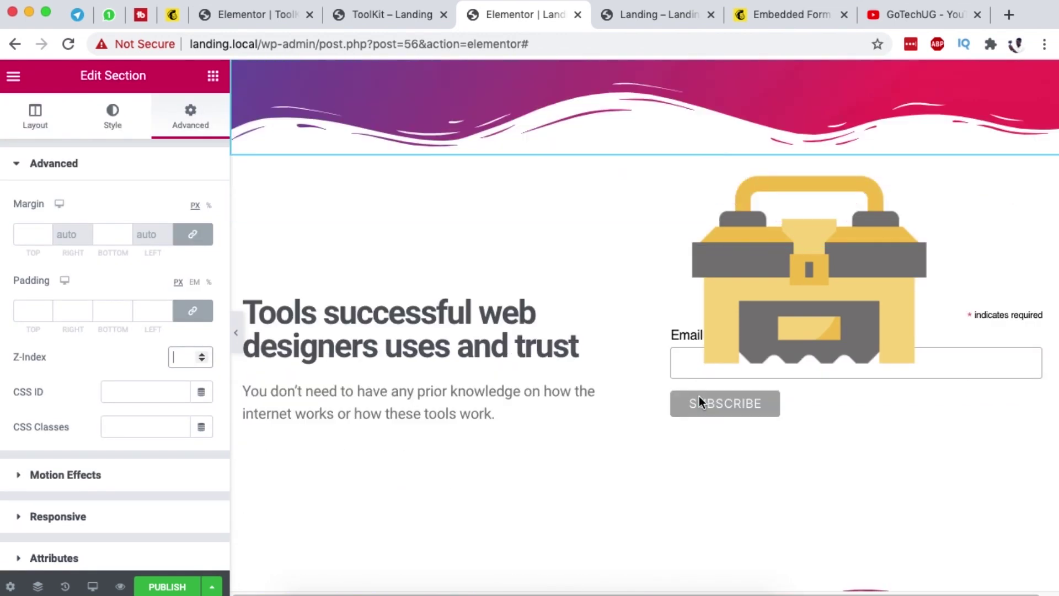
scroll(699, 396, "down", 4)
scroll(699, 394, "up", 9)
scroll(699, 395, "down", 4)
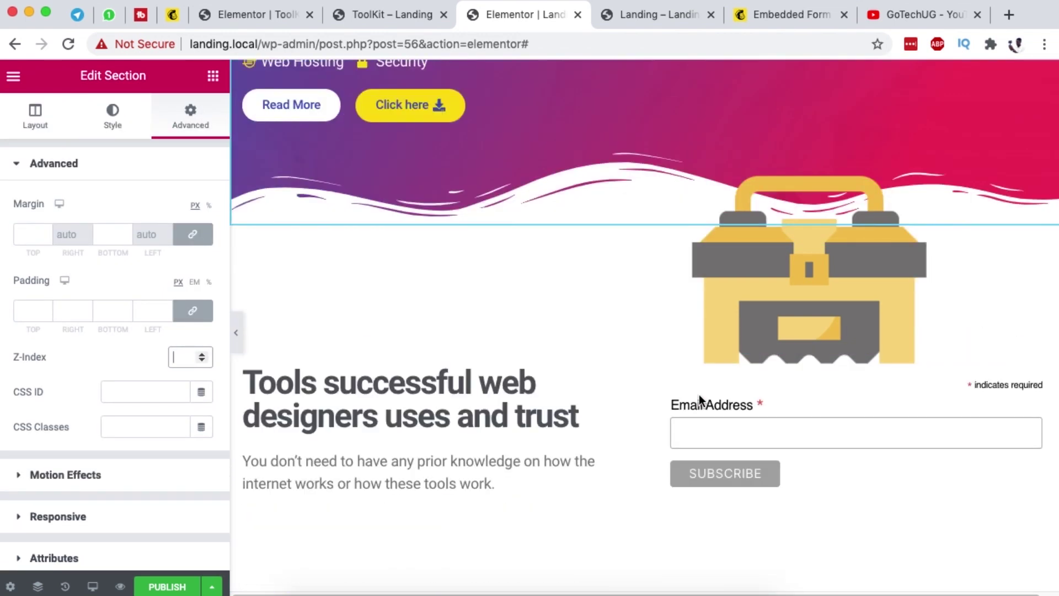
Set the Z-index of the "Tools successful web designers uses and trust" section to 1 and check the toolbox's layering
left_click(650, 216)
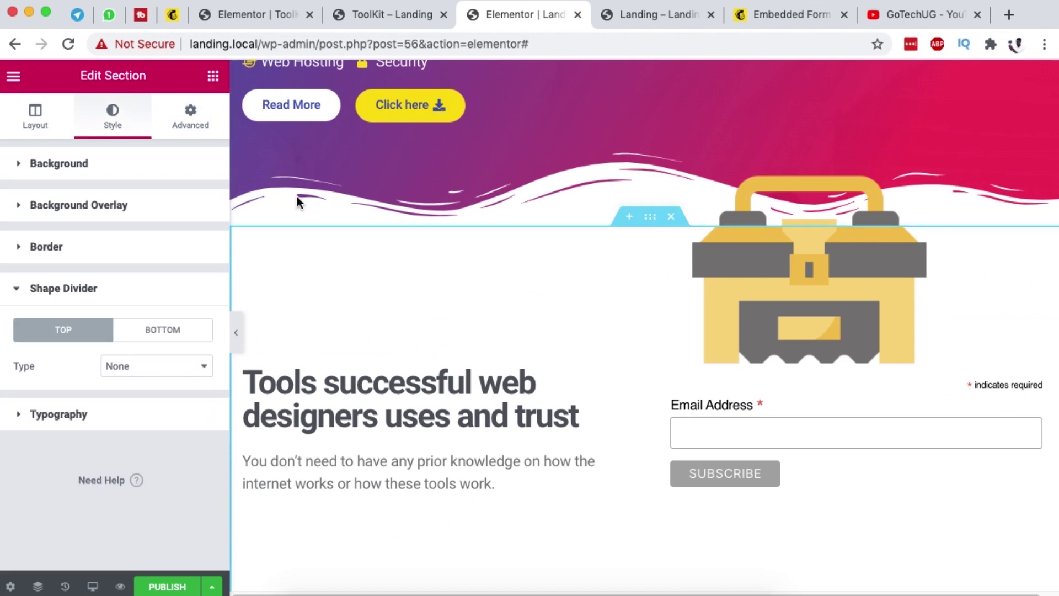
left_click(183, 116)
left_click(180, 360)
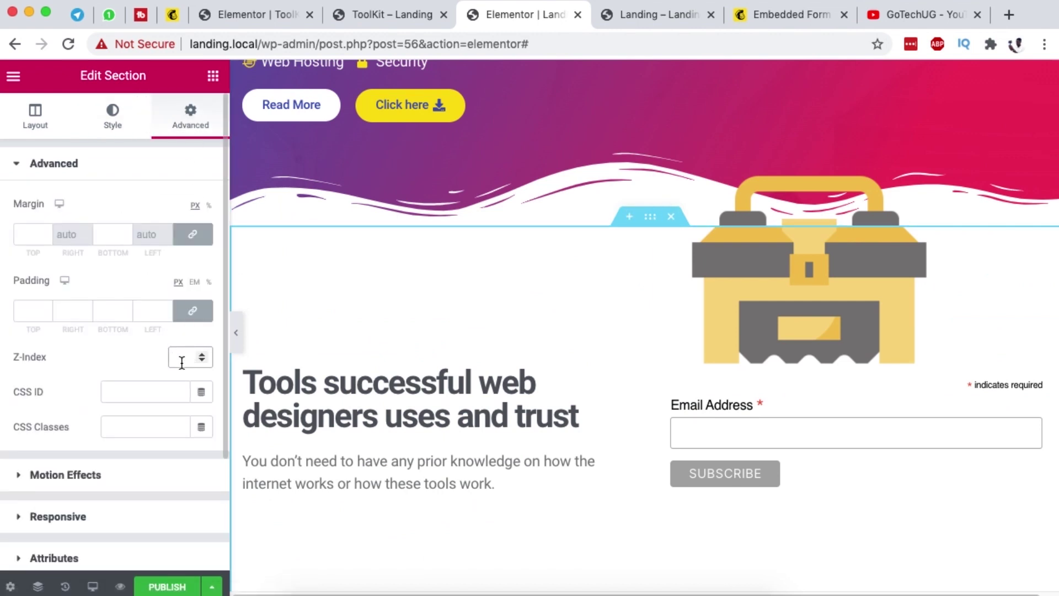
type("1")
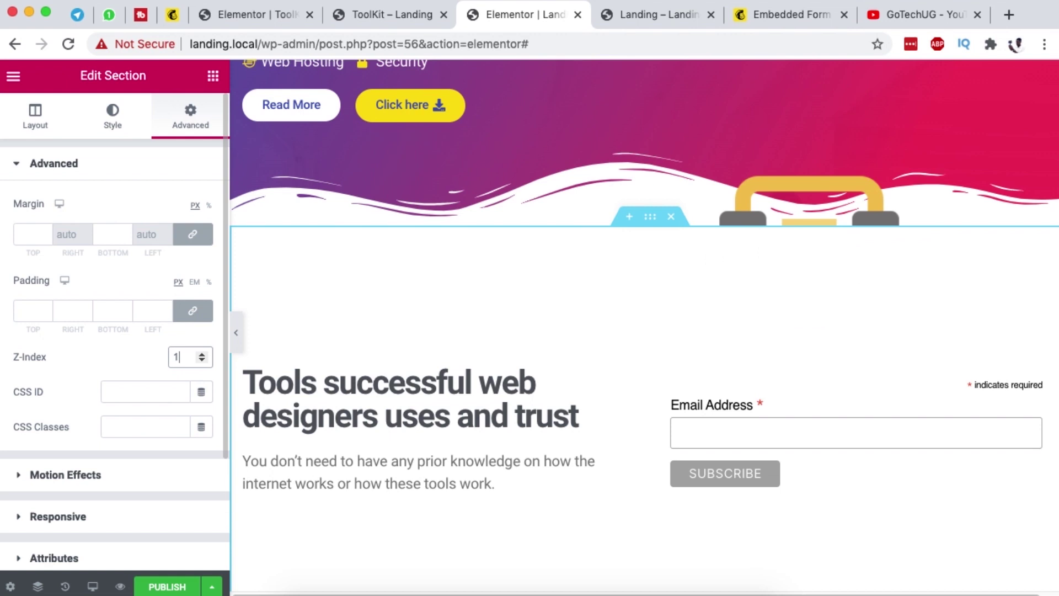
scroll(514, 322, "down", 6)
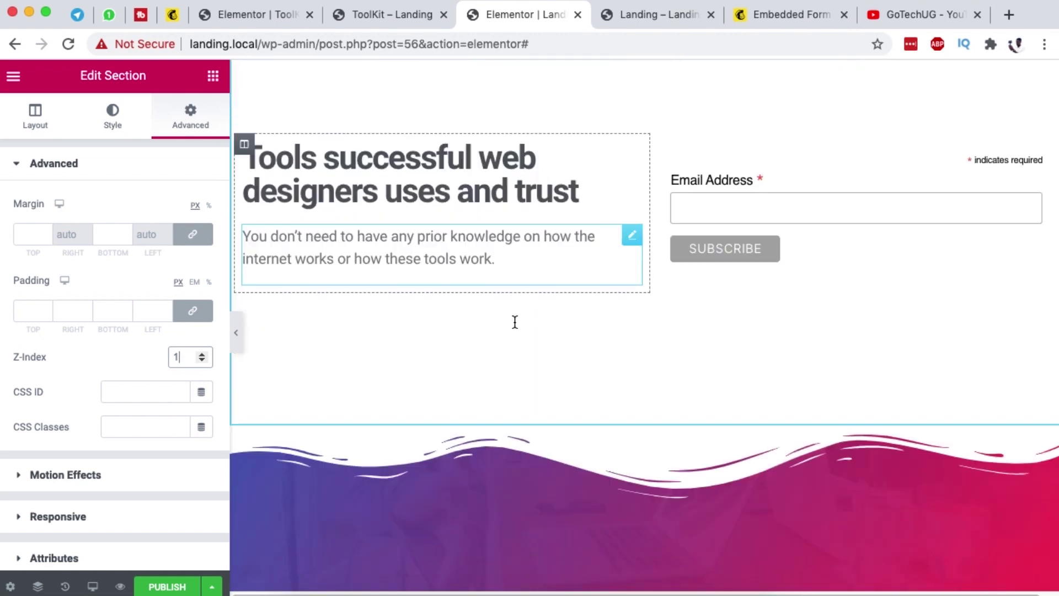
scroll(514, 322, "down", 3)
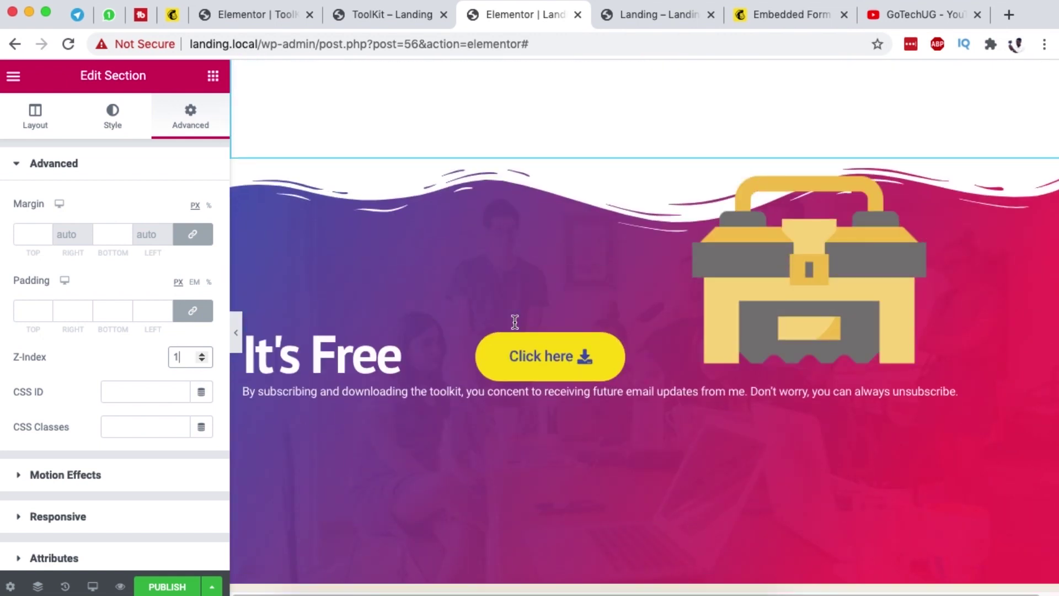
Save the landing page as a draft and check the toolbox's scrolling behaviour in the page preview
left_click(212, 587)
left_click(96, 513)
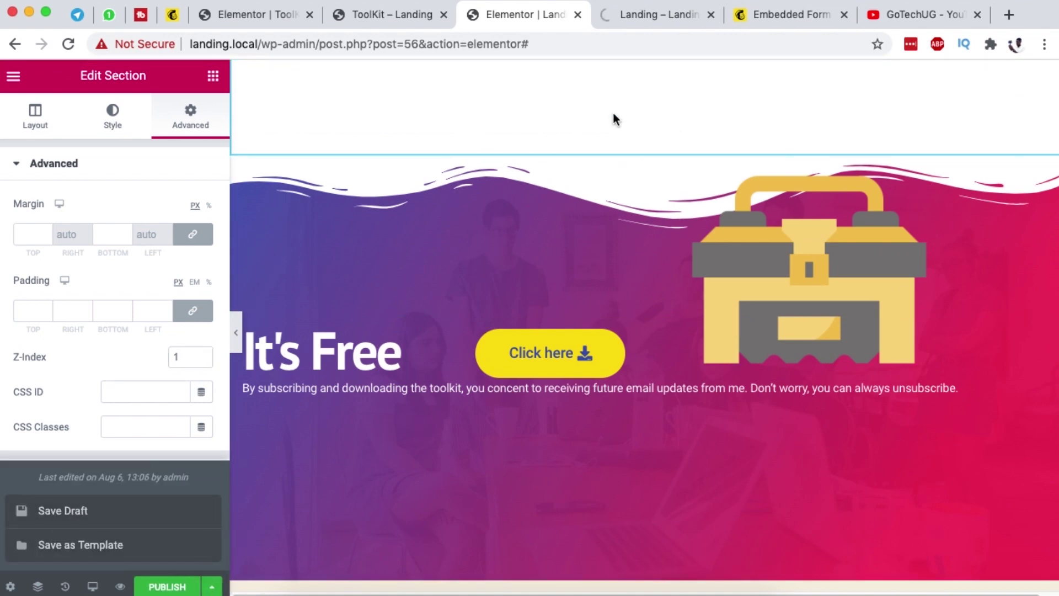
left_click(632, 19)
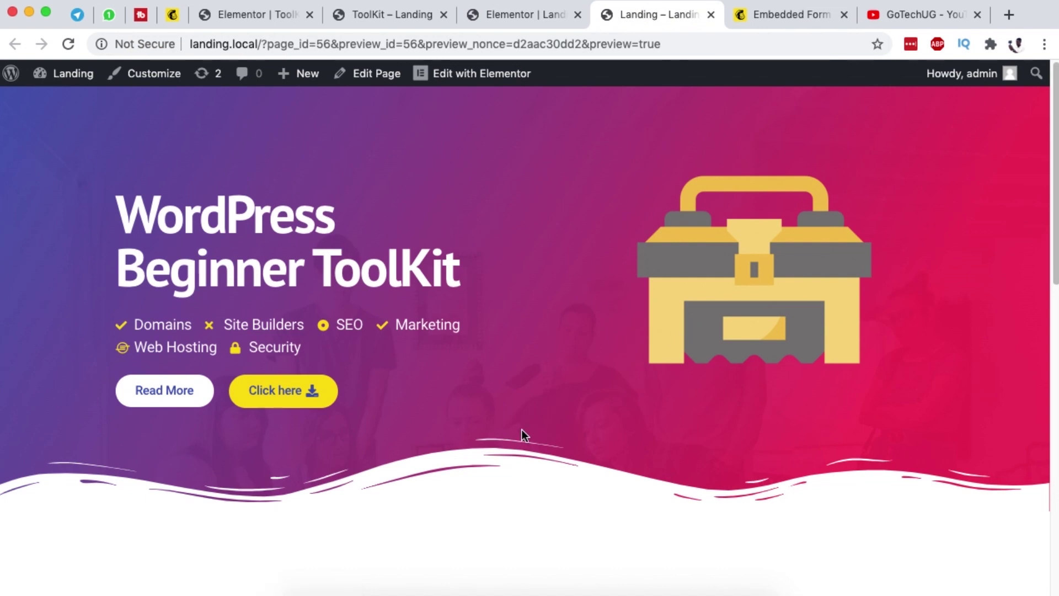
scroll(522, 430, "down", 5)
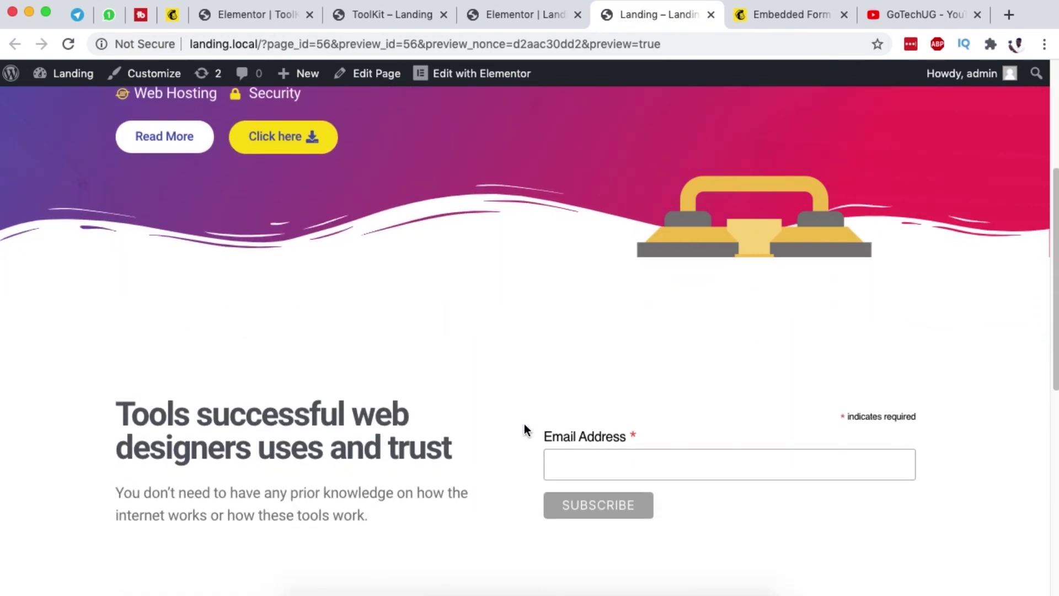
scroll(524, 424, "down", 10)
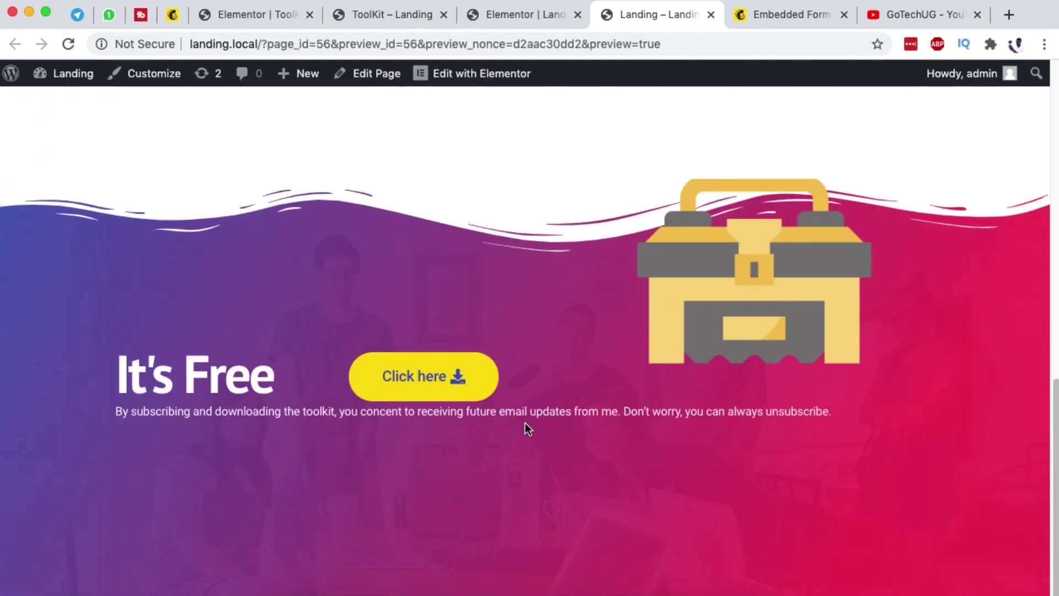
scroll(525, 423, "up", 15)
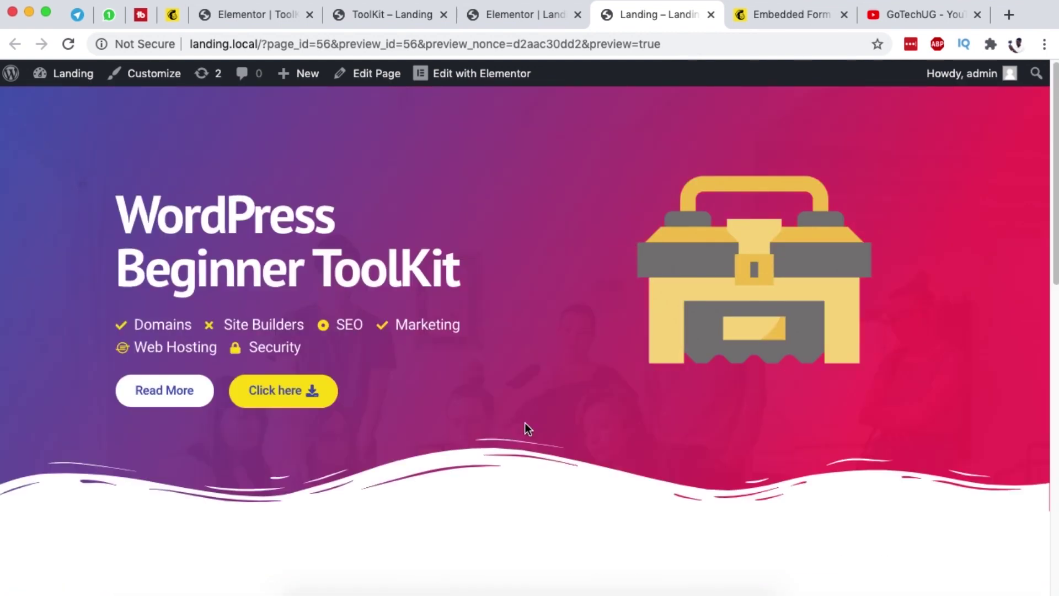
On the ToolKit reference page, follow "Read More" and open the "Download Now" link to view its signup form
left_click(386, 17)
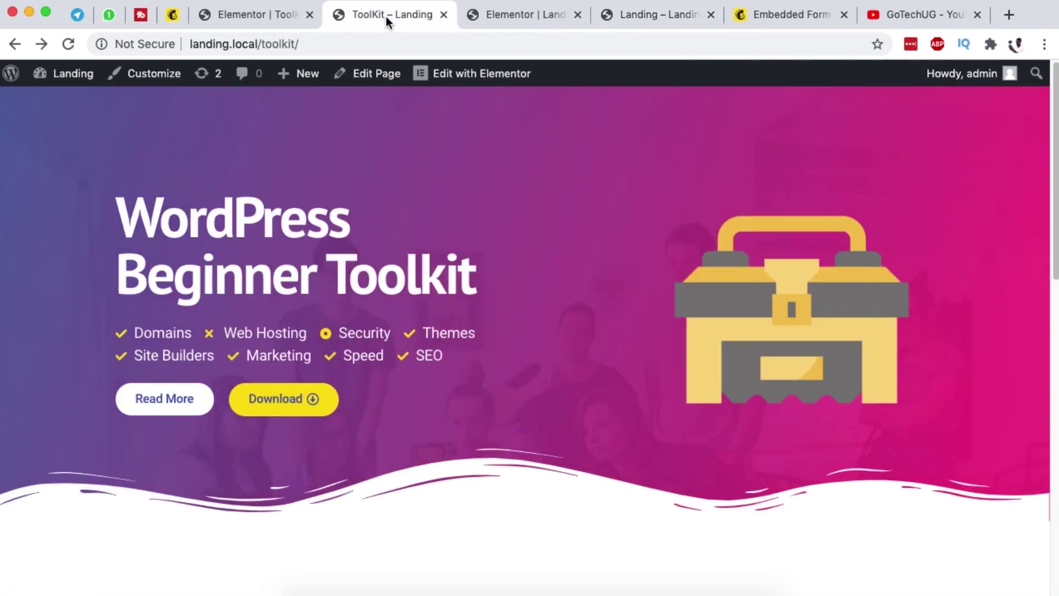
left_click(148, 399)
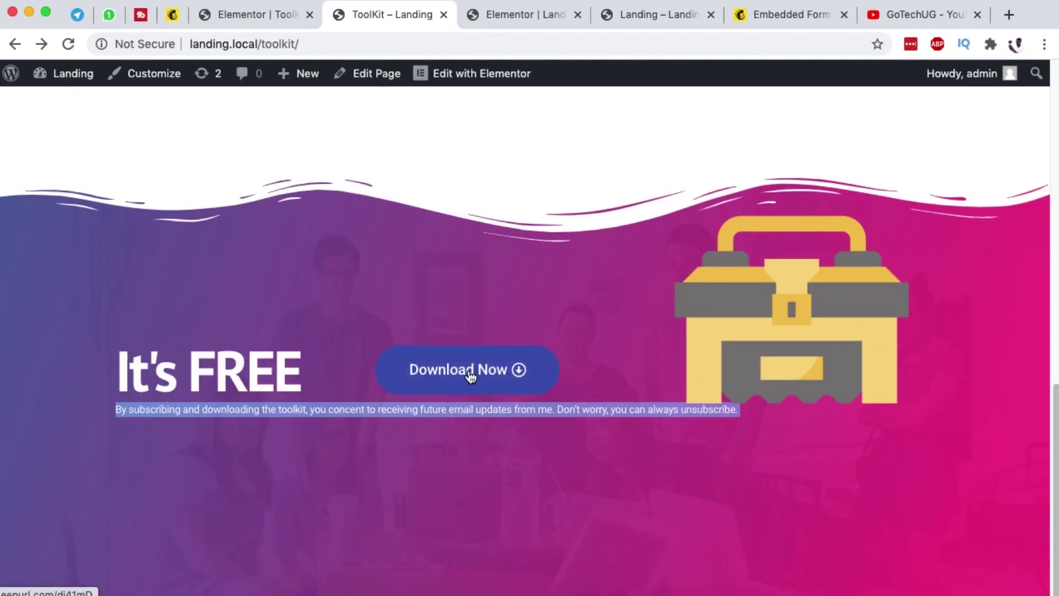
left_click(470, 370, "super")
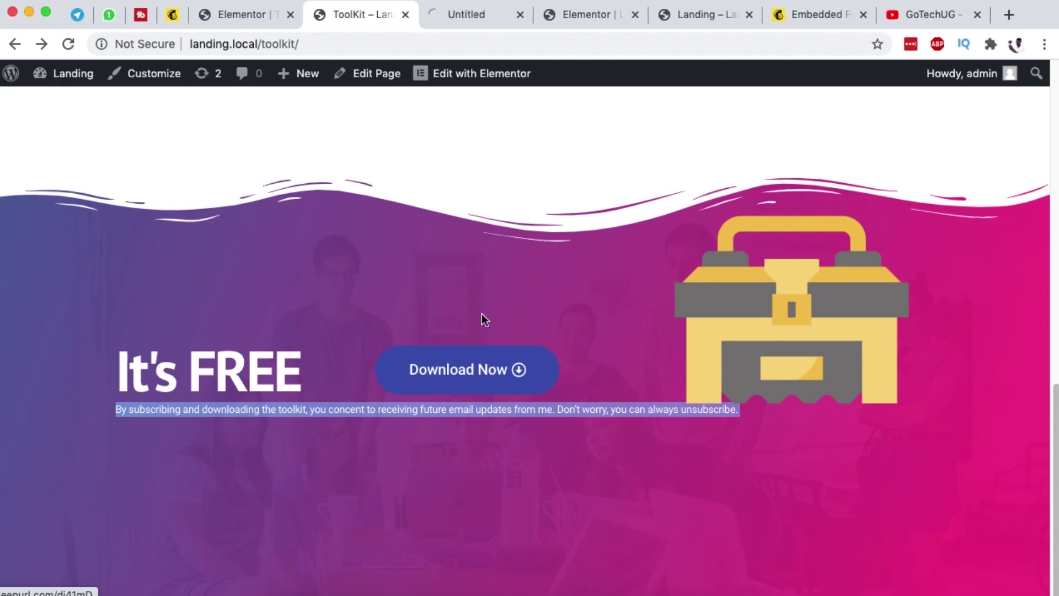
left_click(478, 15)
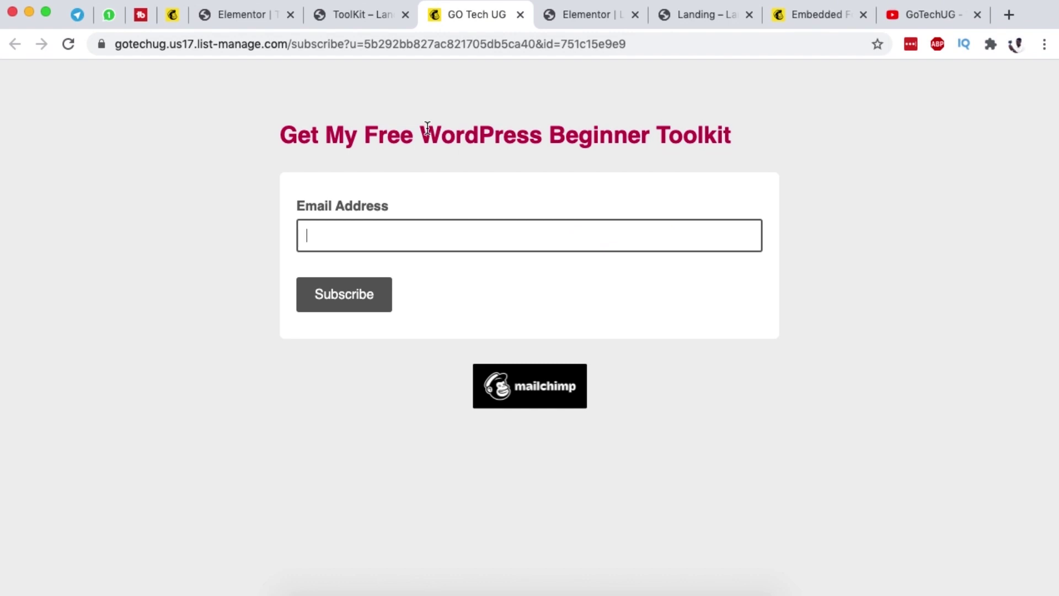
key("super+w")
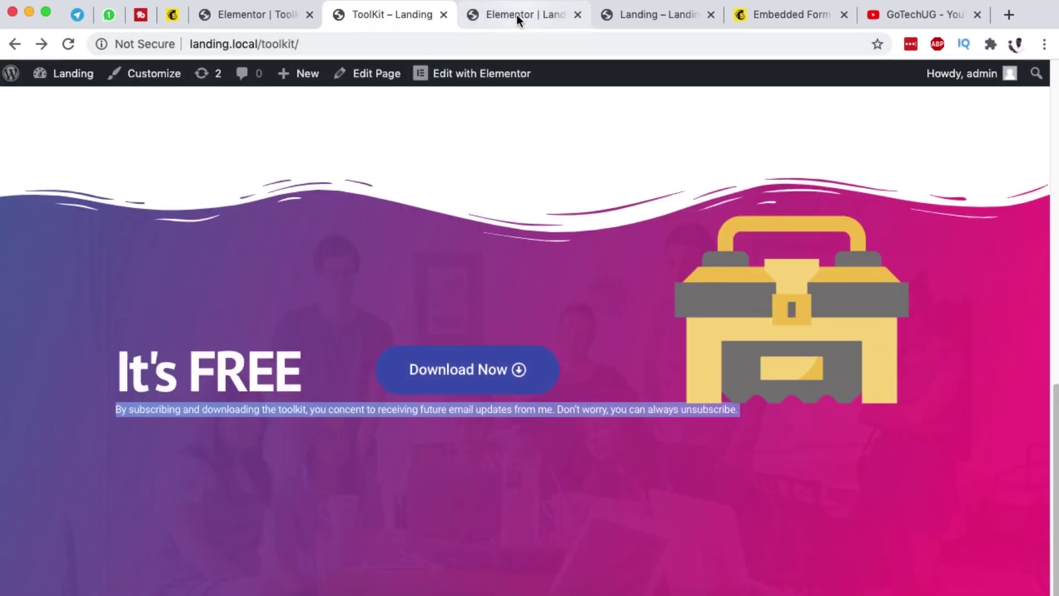
left_click(517, 14)
left_click(614, 21)
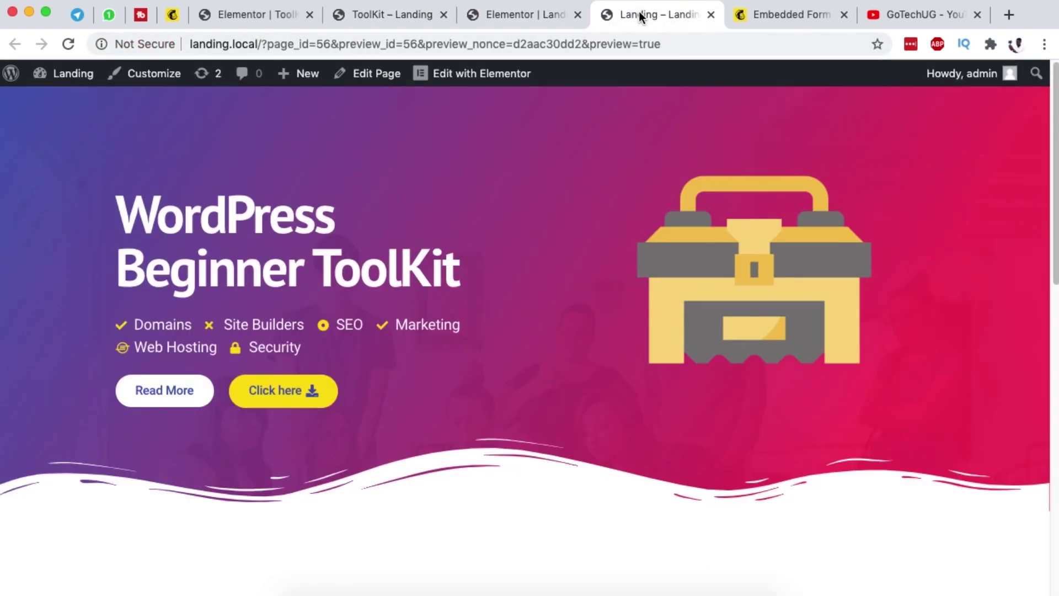
Change the text of the hero section's yellow "Click here" button to "Download"
left_click(542, 17)
scroll(478, 188, "down", 3)
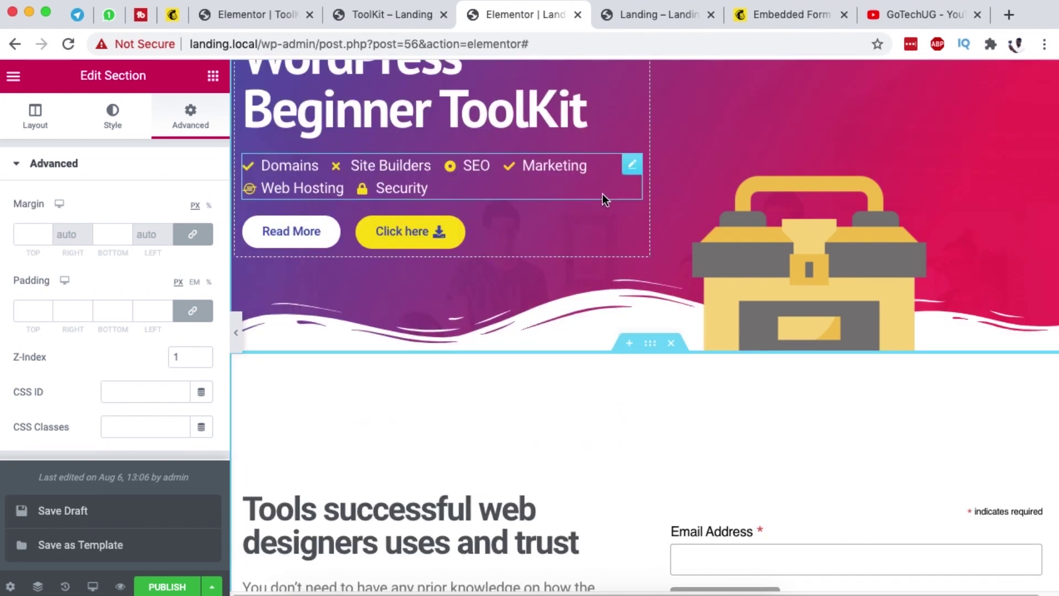
left_click(445, 231)
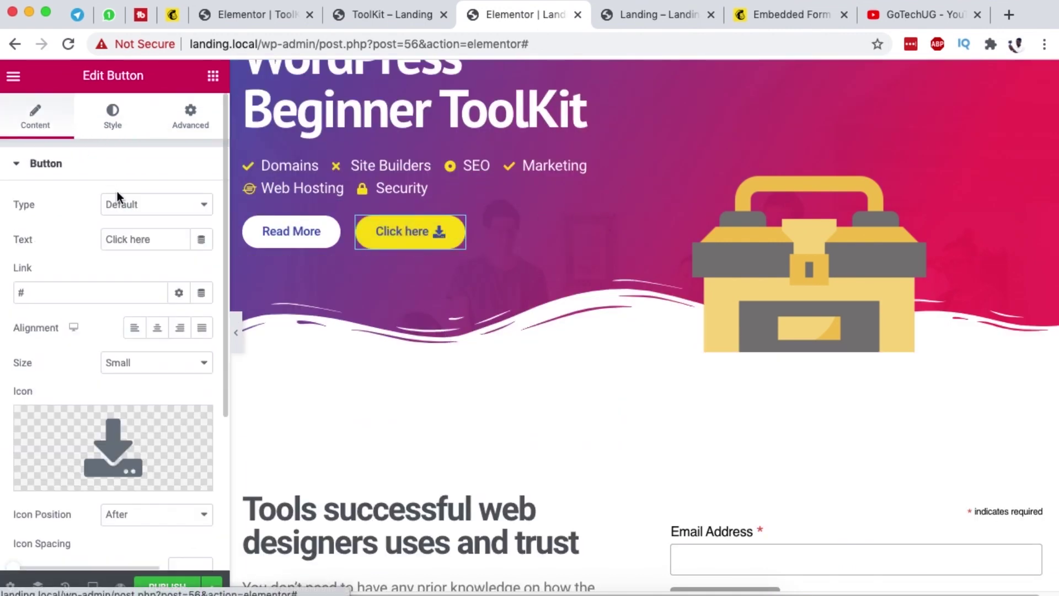
triple_click(135, 236)
type("Downloan")
key("BackSpace")
type("d")
Switch to Mailchimp and copy the signup form URL from the Free Resources audience's form builder
triple_click(109, 290)
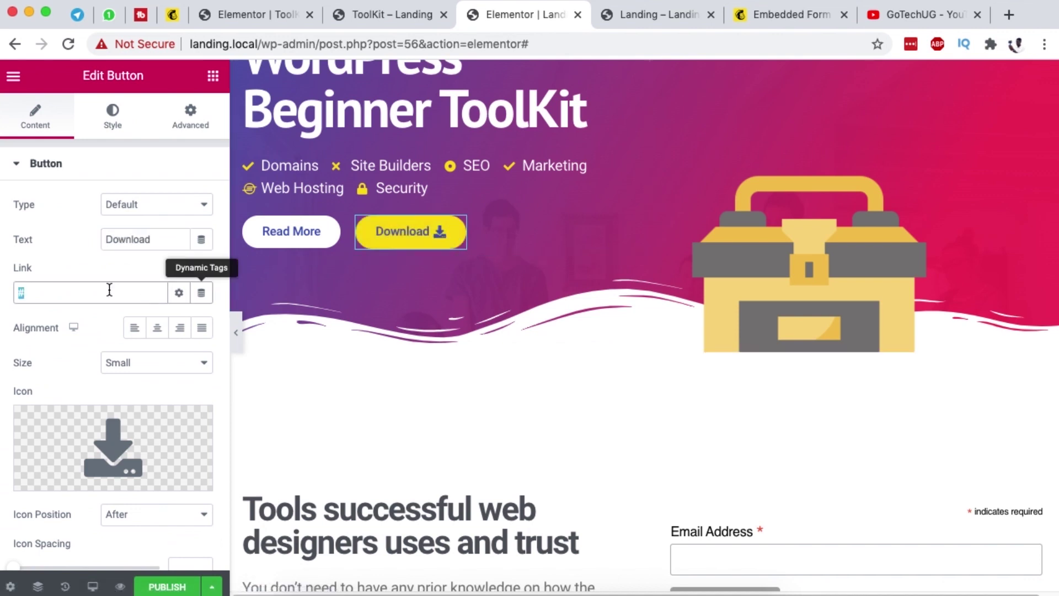
left_click(779, 15)
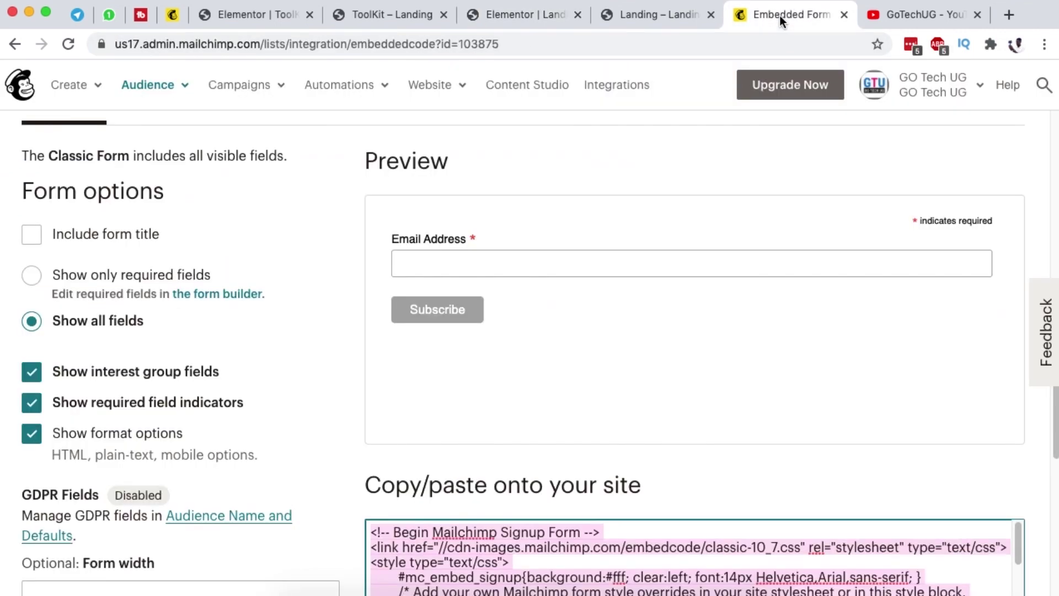
scroll(277, 211, "up", 8)
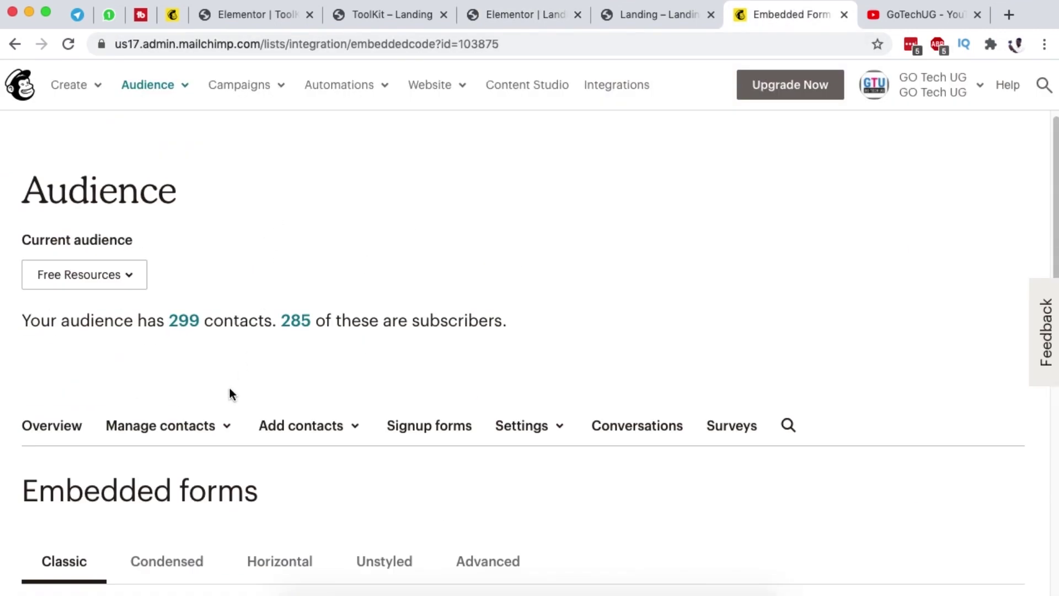
left_click(439, 425)
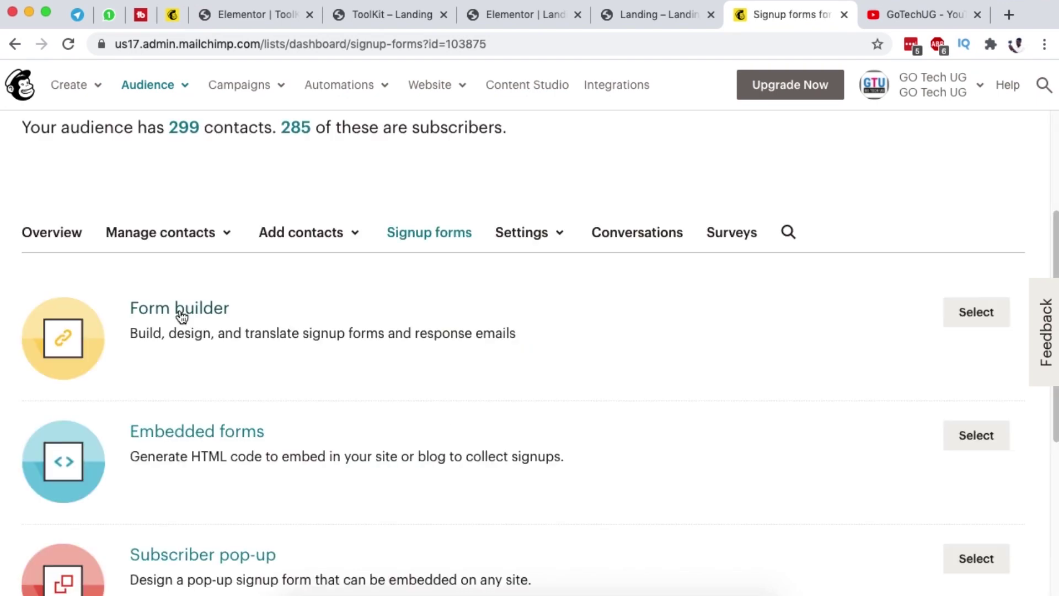
left_click(179, 310)
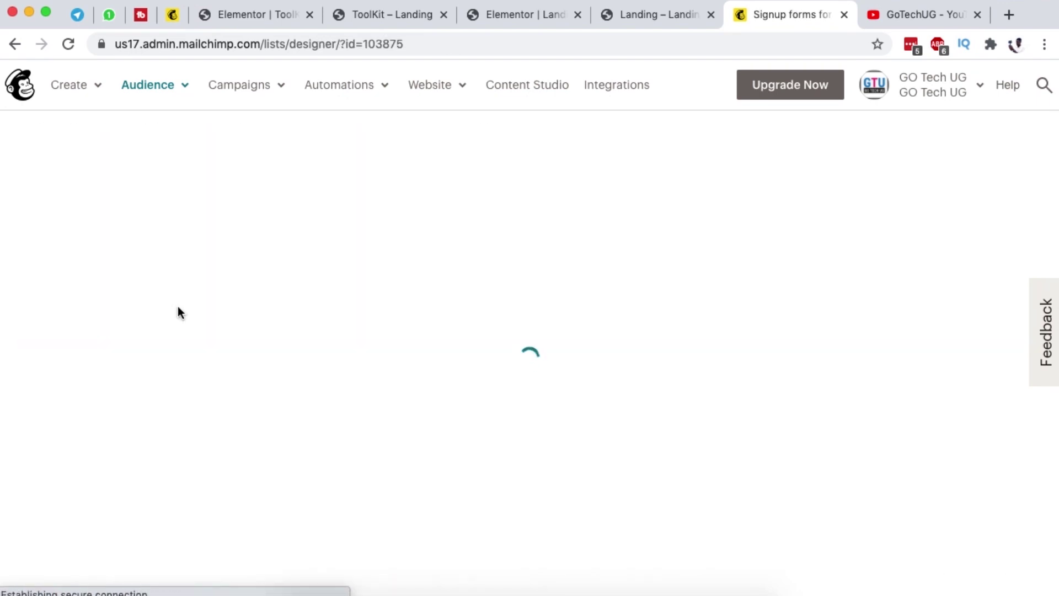
scroll(33, 557, "down", 3)
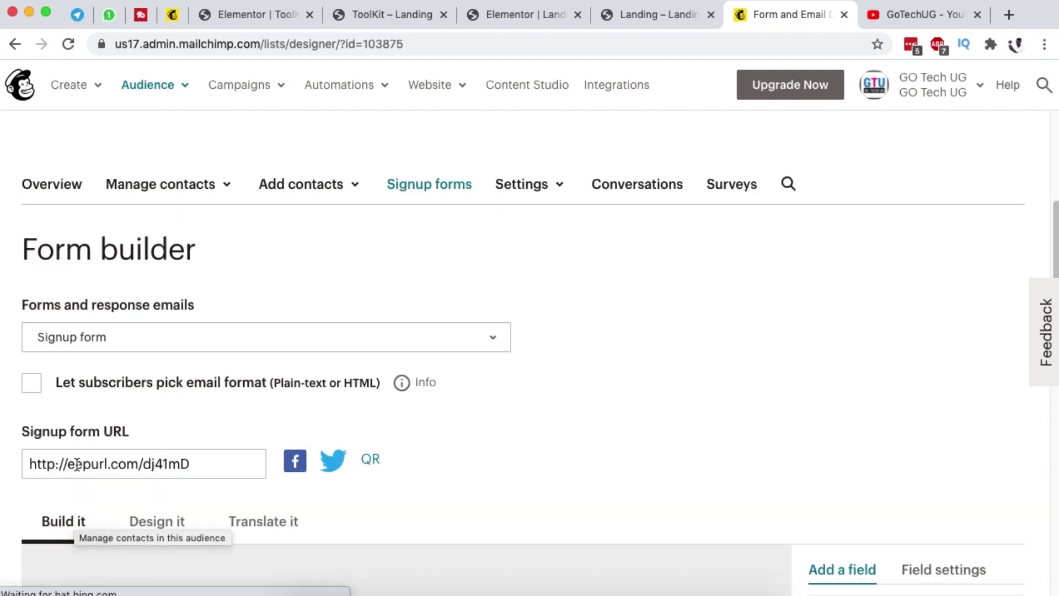
left_click(99, 452)
key("super+c")
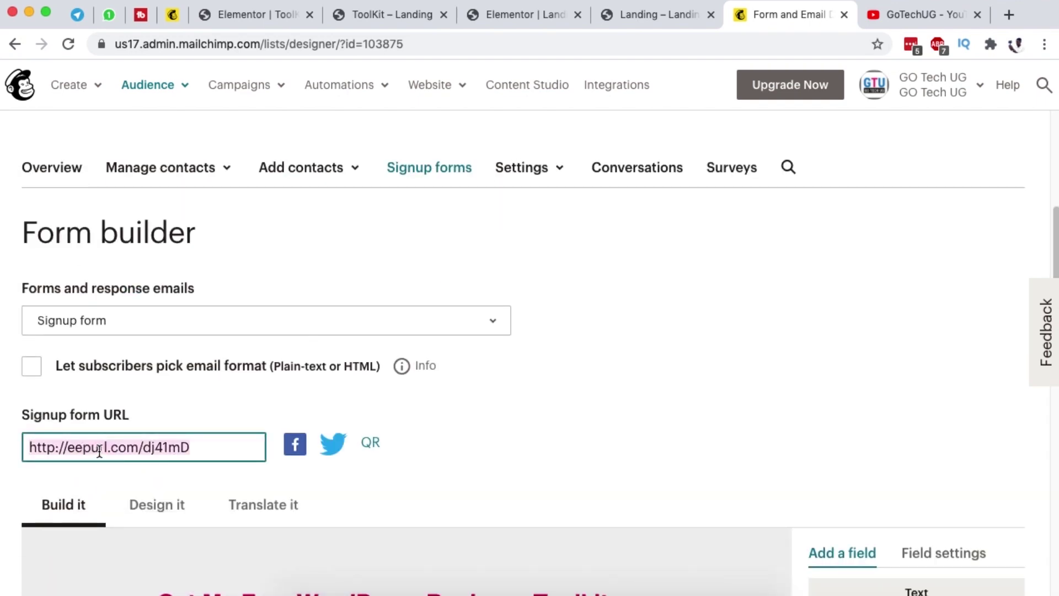
left_click(429, 24)
left_click(513, 14)
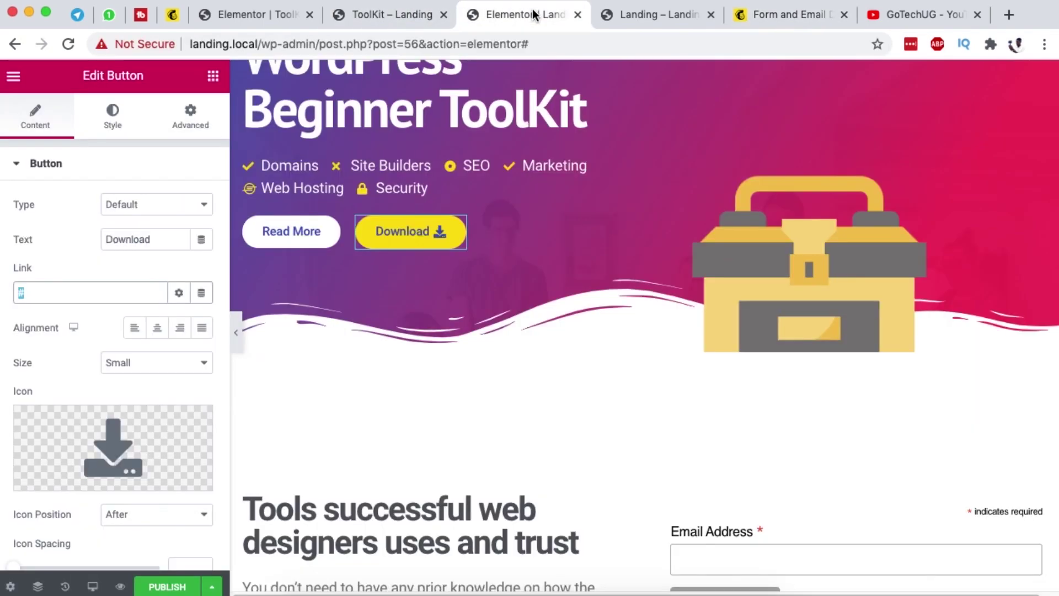
left_click(31, 292)
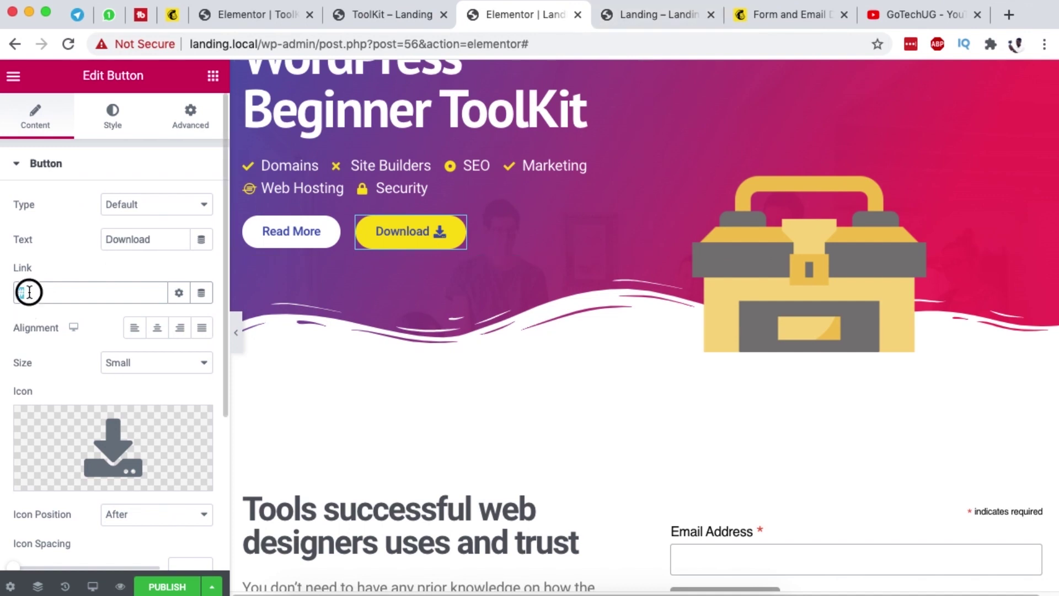
key("super+v")
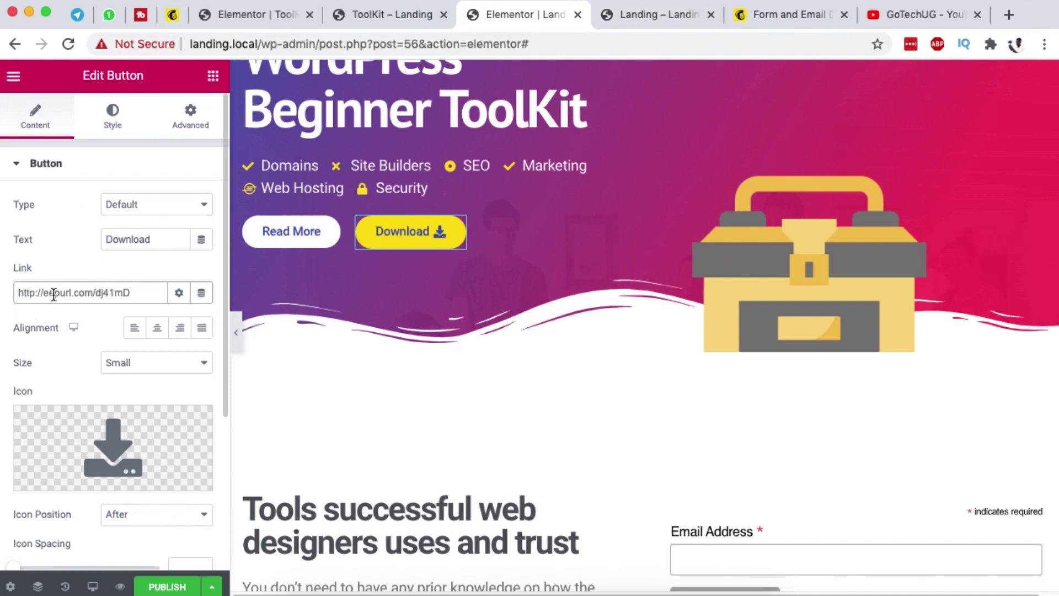
left_click(179, 292)
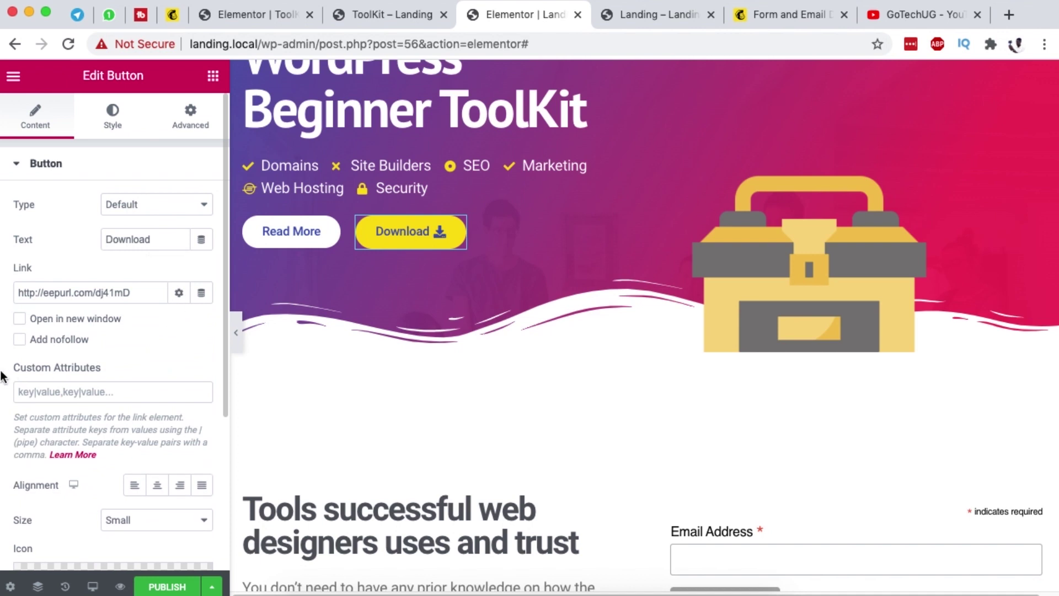
left_click(32, 321)
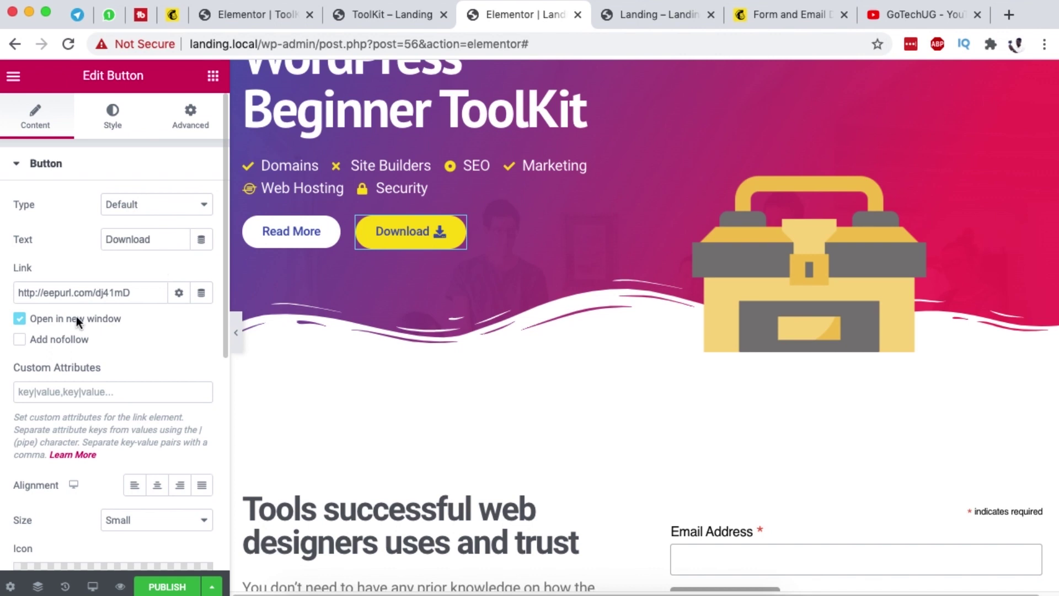
left_click(19, 318)
scroll(161, 359, "down", 3)
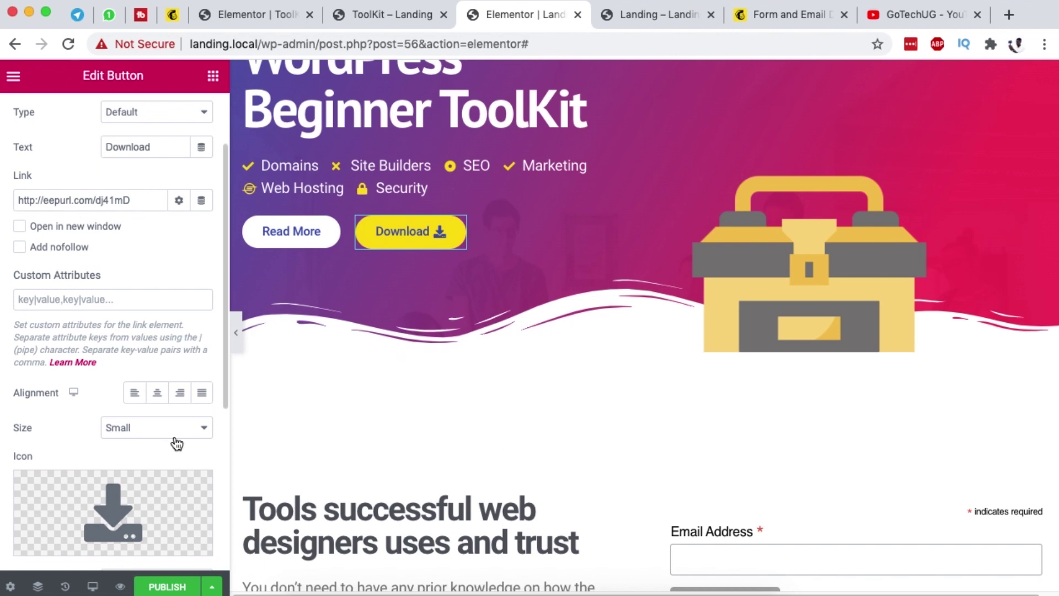
scroll(489, 378, "down", 10)
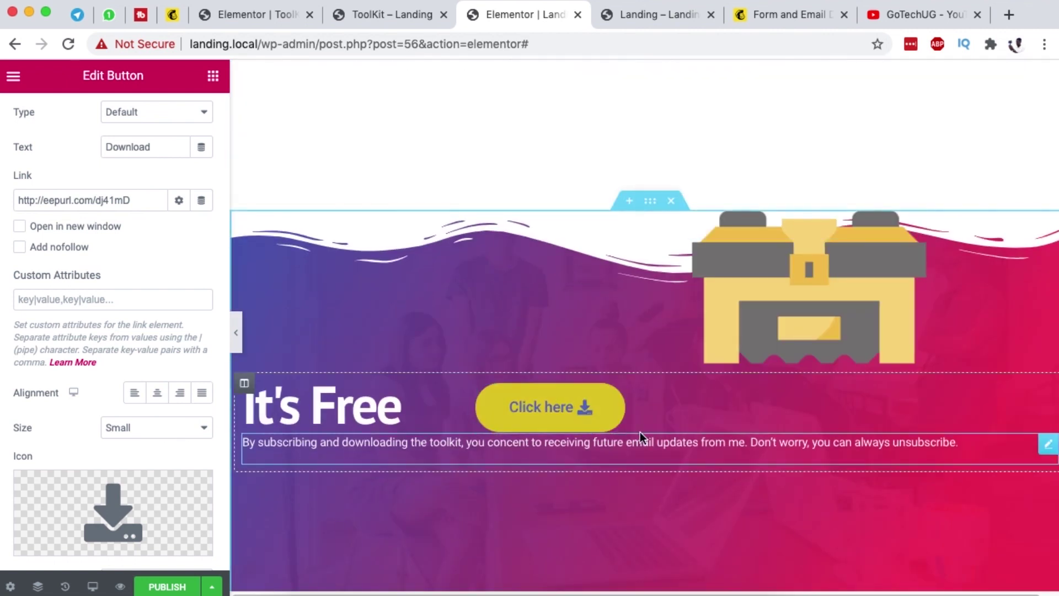
left_click(612, 397)
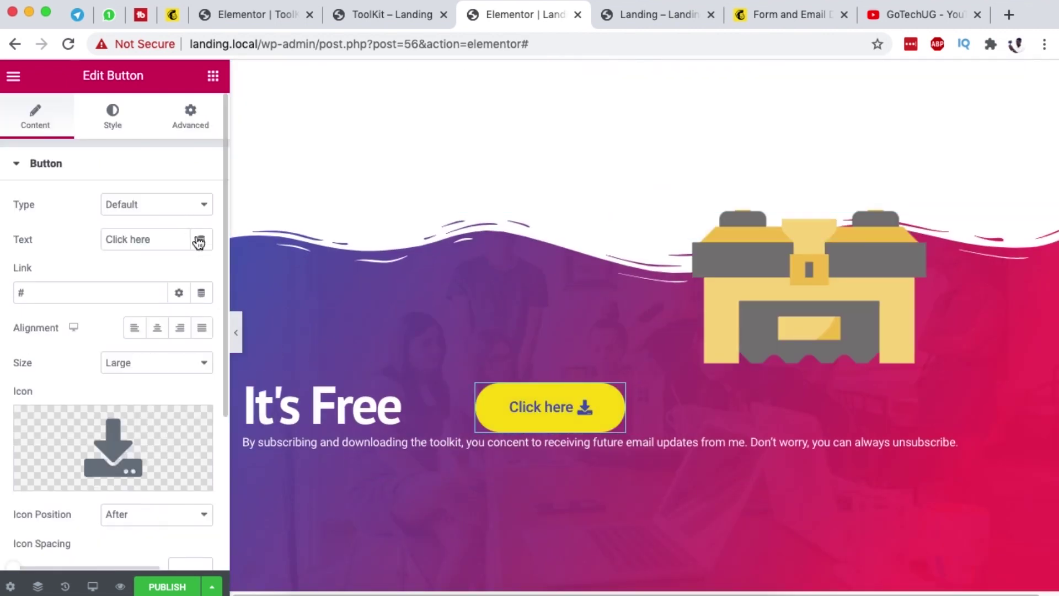
double_click(56, 297)
key("super+v")
triple_click(148, 237)
type("Do")
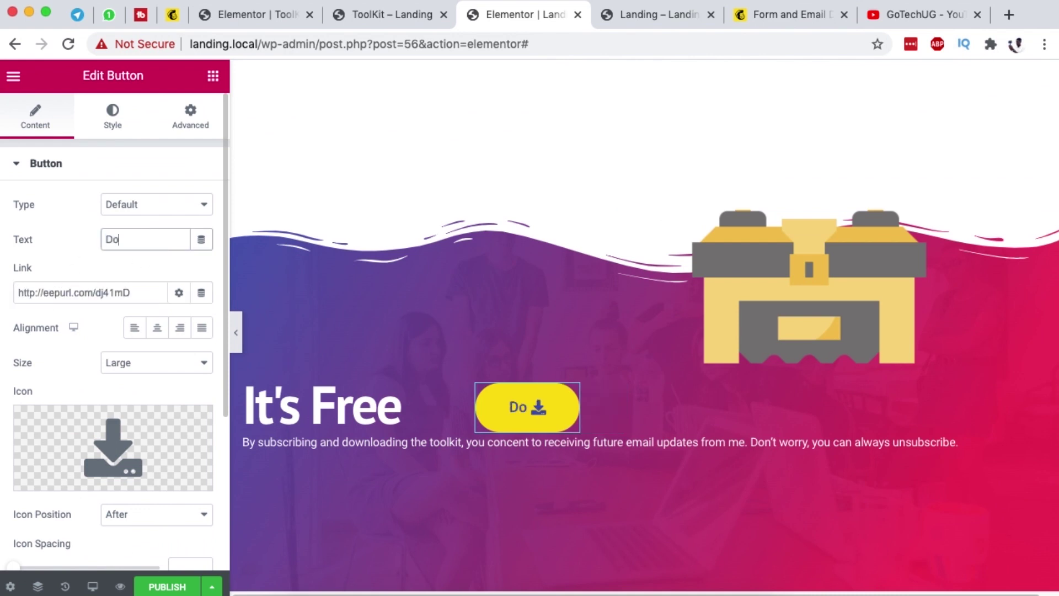
type("wnload")
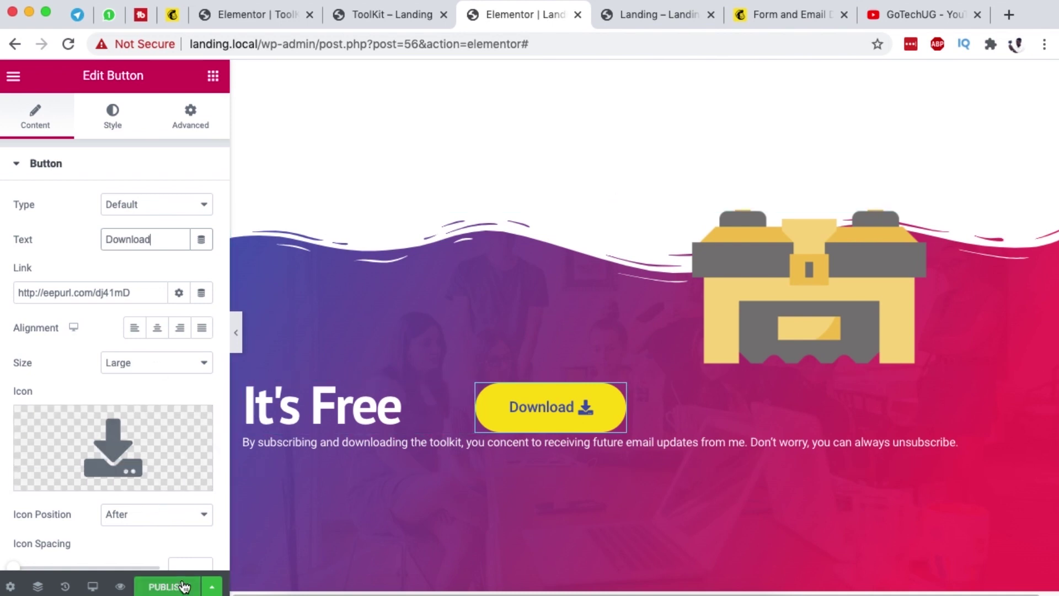
scroll(716, 394, "up", 3)
key("super+s")
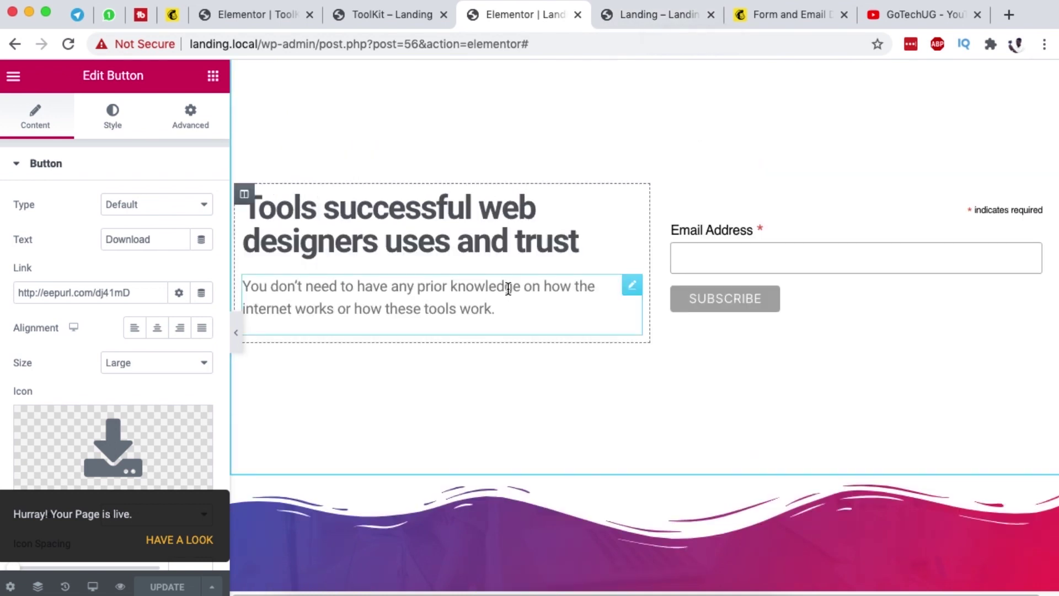
Compare the landing page's hero and signup sections with those of the ToolKit reference page
scroll(511, 290, "up", 2)
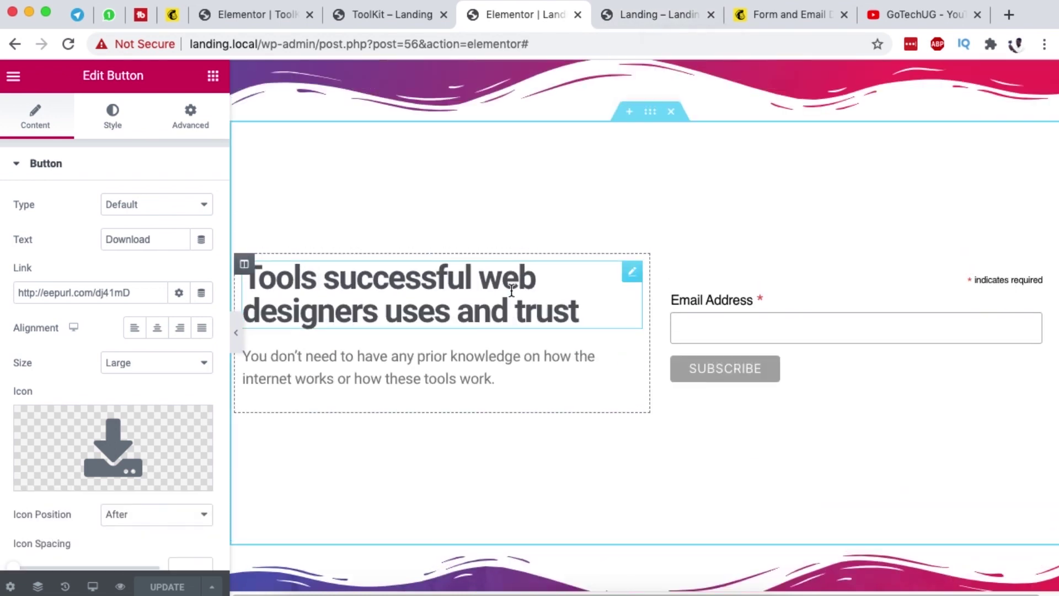
scroll(510, 291, "up", 5)
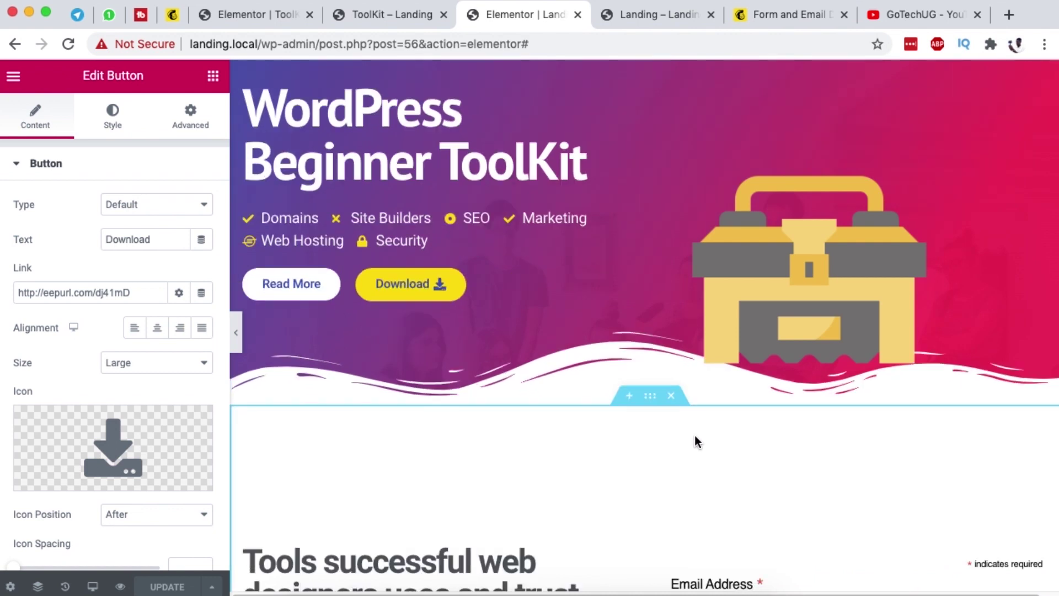
left_click(358, 16)
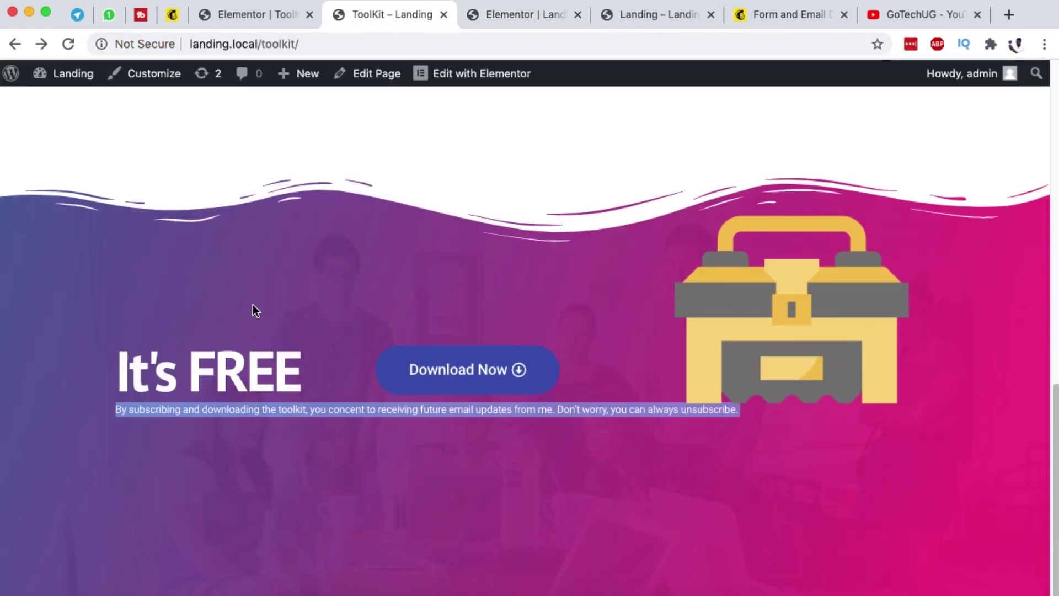
scroll(252, 305, "up", 5)
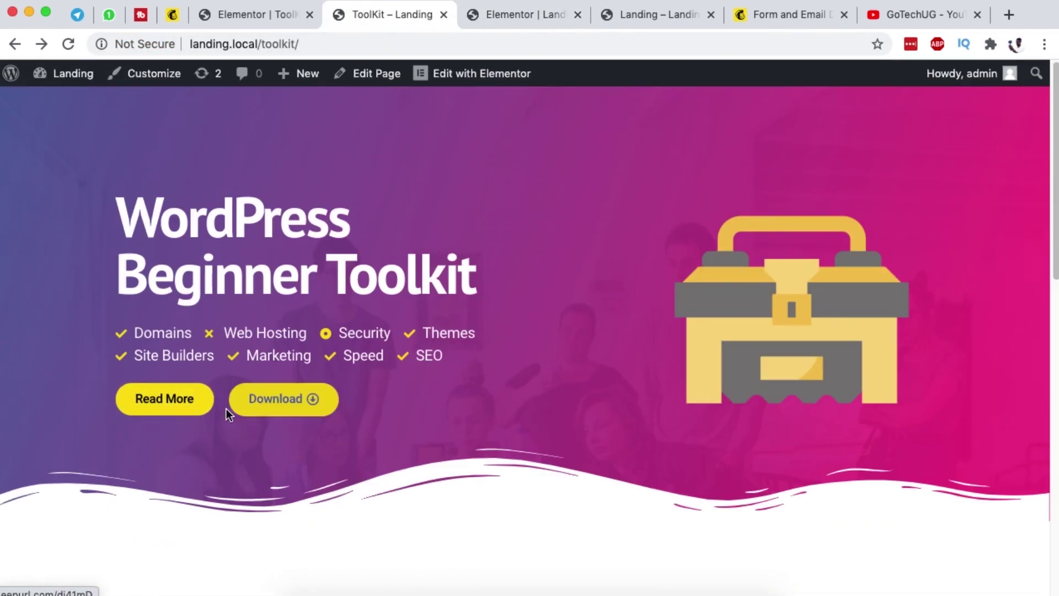
scroll(226, 409, "down", 5)
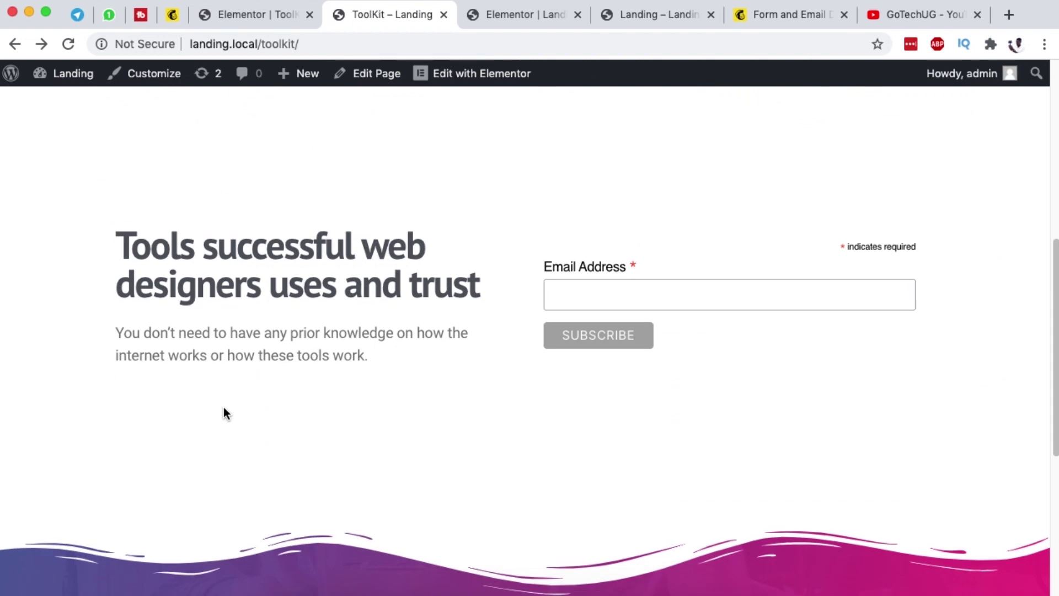
left_click(641, 14)
left_click(511, 17)
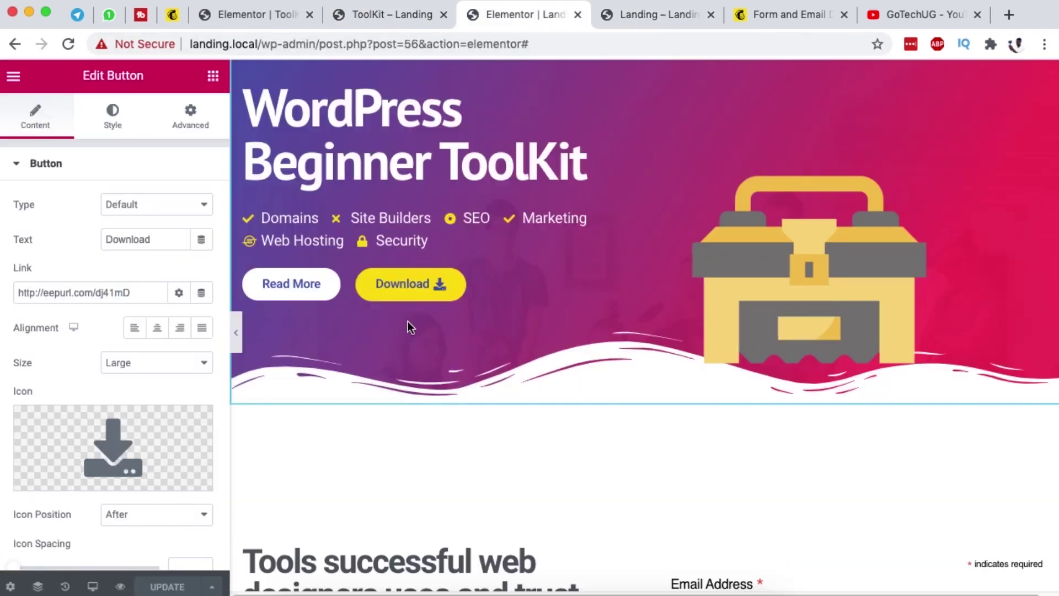
Give the "Tools successful web designers uses and trust" section the CSS ID info
scroll(340, 243, "down", 5)
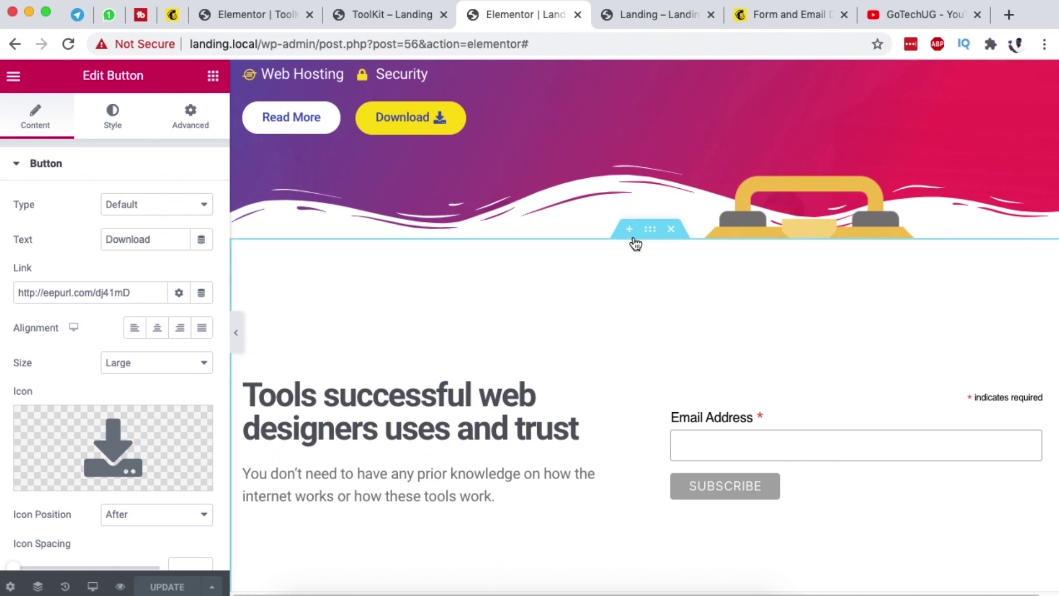
left_click(655, 229)
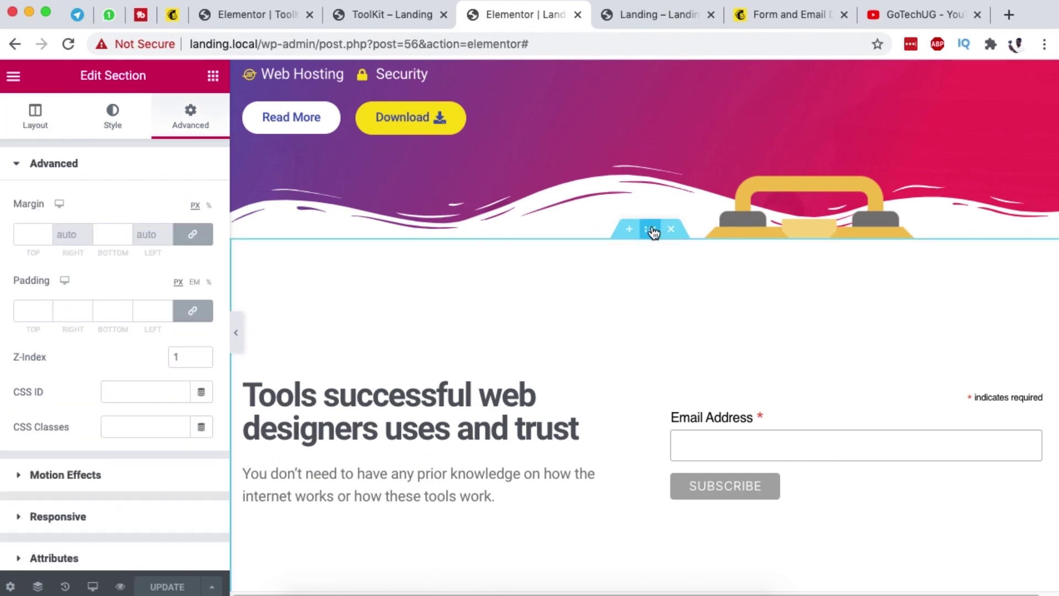
left_click(24, 389)
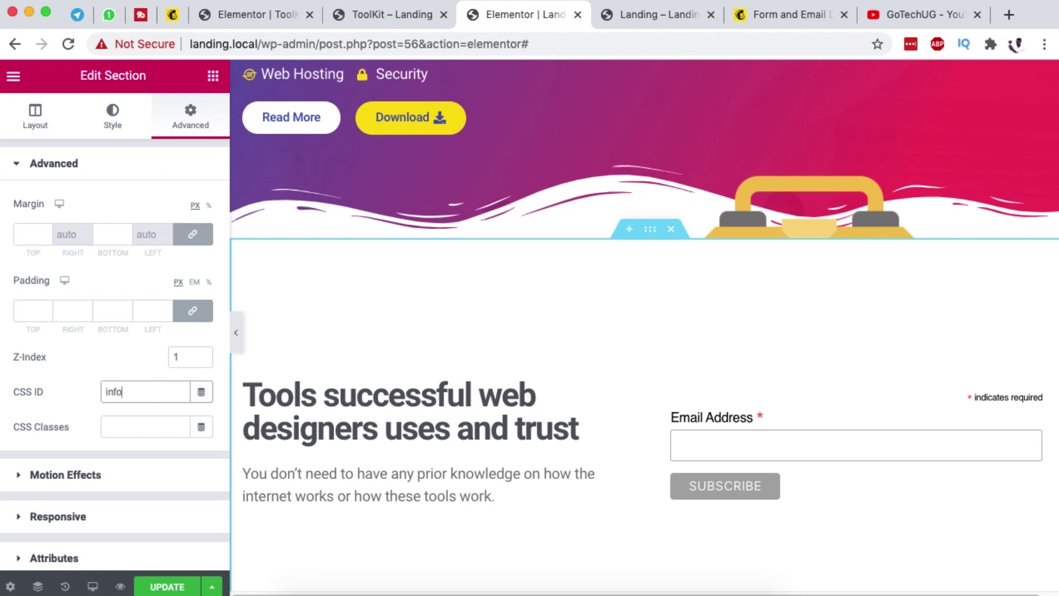
Link the hero section's "Read More" button to #info
scroll(373, 264, "up", 5)
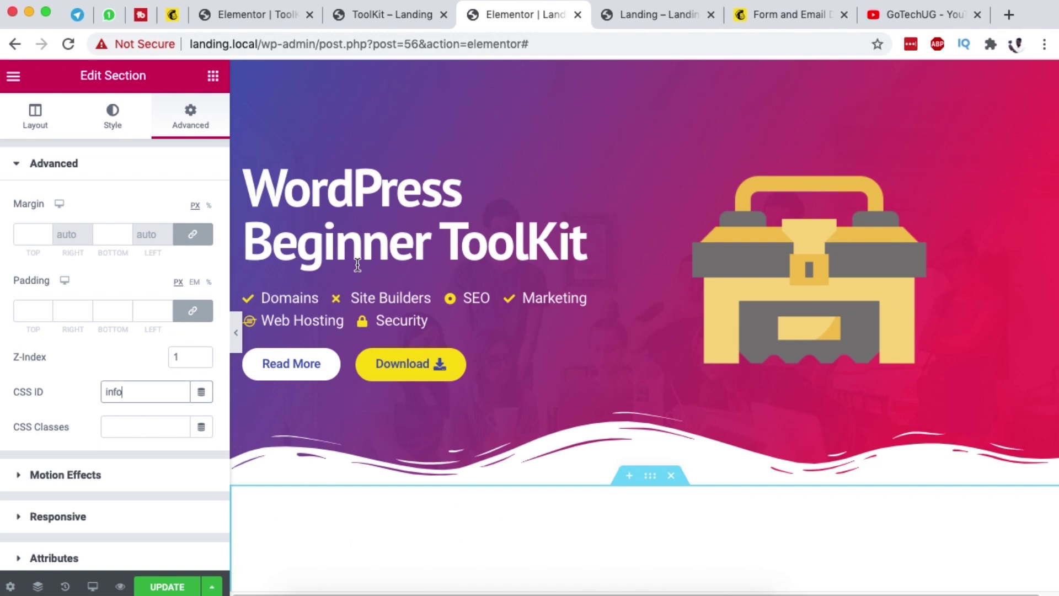
left_click(346, 360)
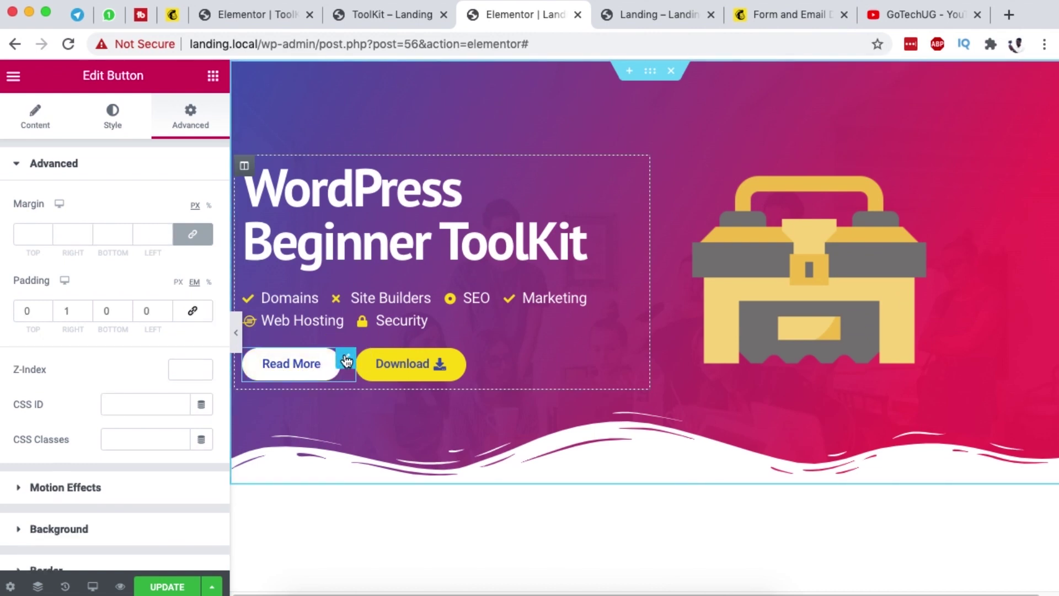
left_click(34, 118)
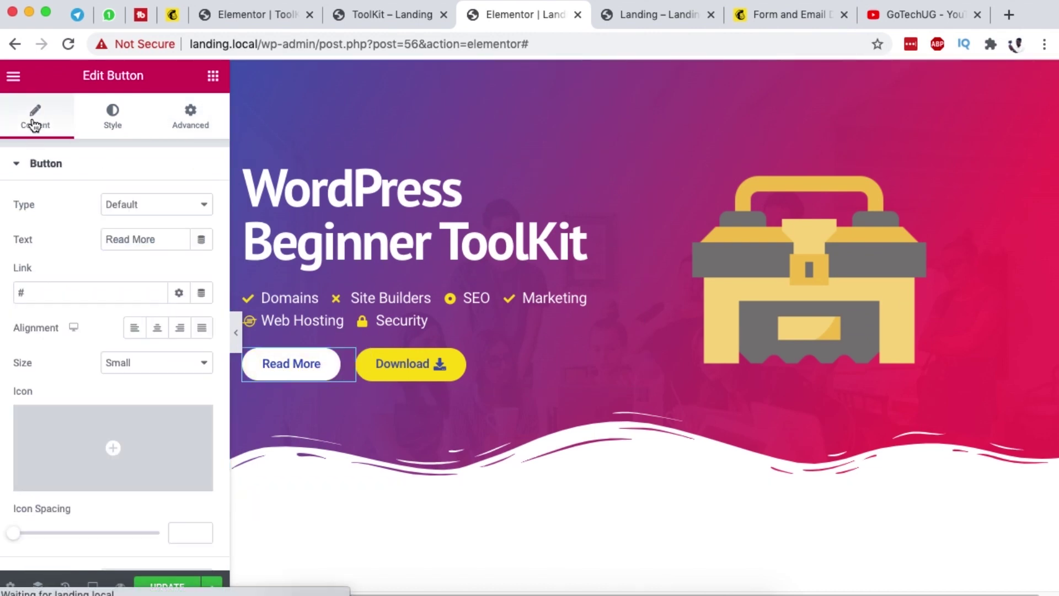
left_click(36, 292)
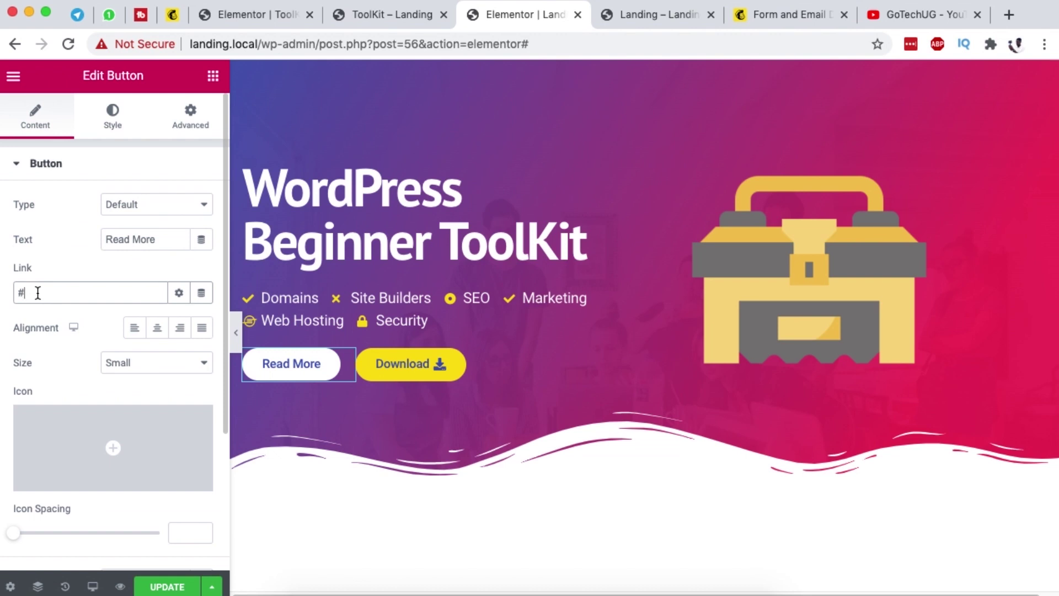
type("info")
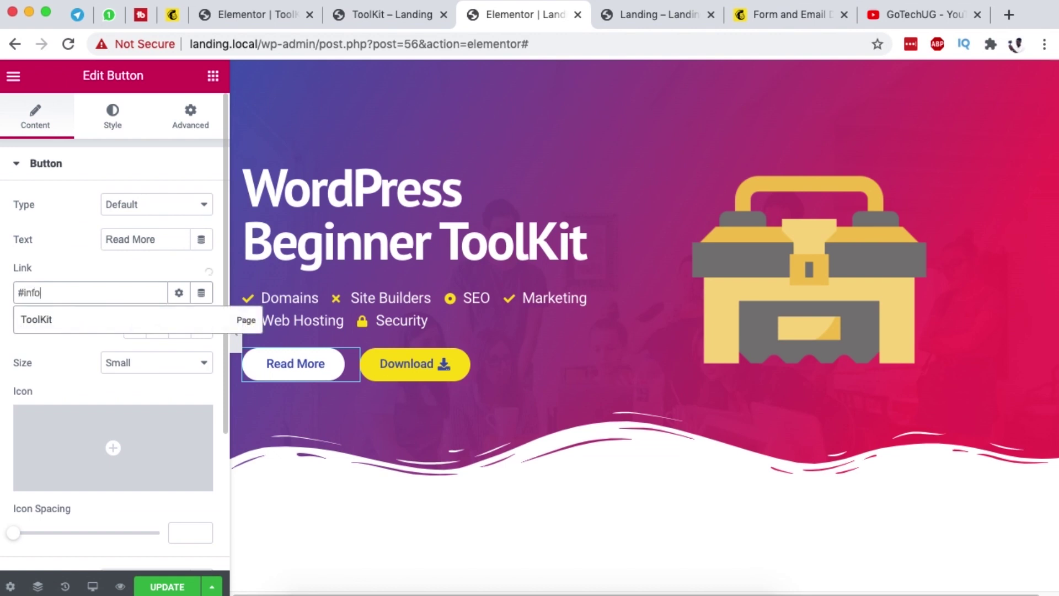
left_click(51, 271)
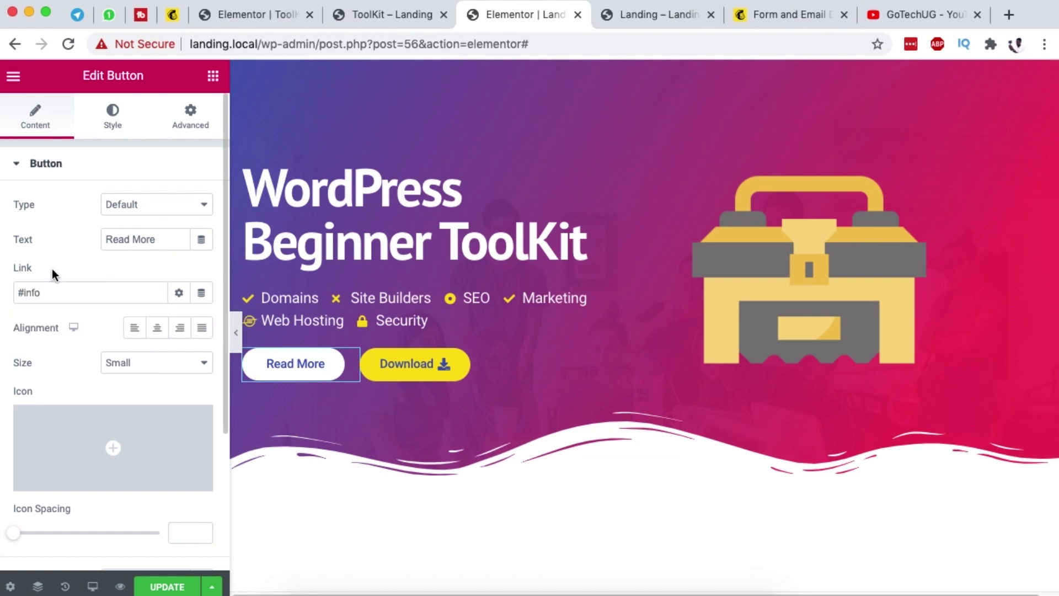
Update the page and test the "Read More" link in the landing page preview
left_click(169, 585)
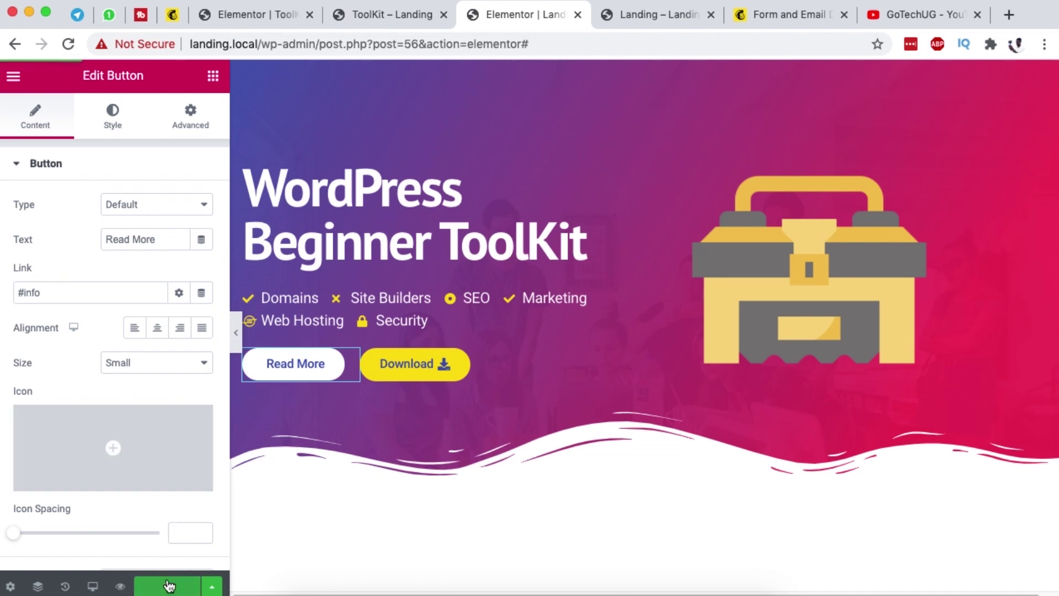
left_click(652, 18)
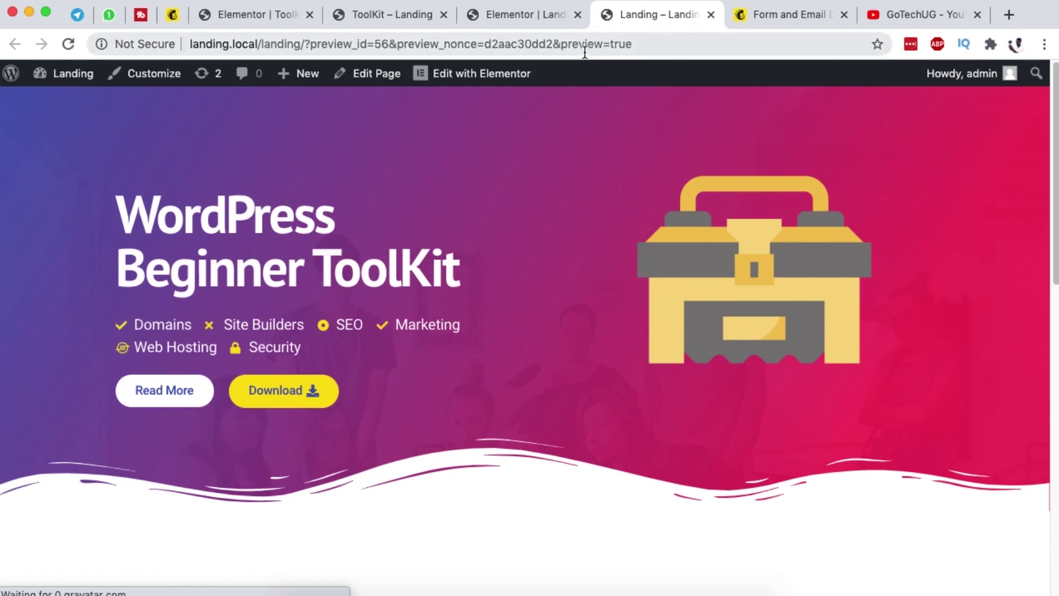
left_click(162, 391)
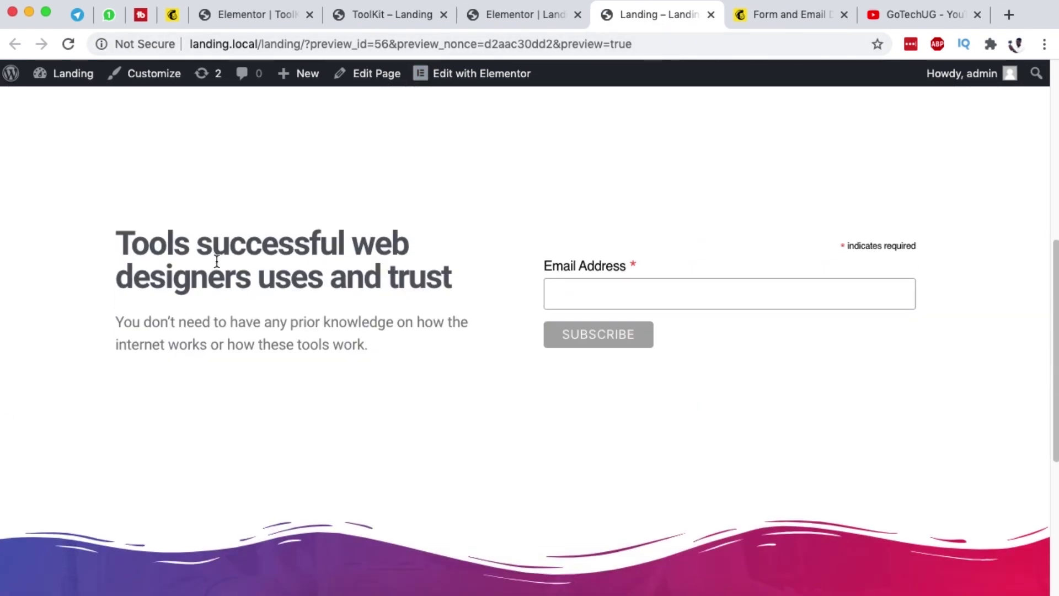
Review the ToolKit reference page from its hero buttons through the signup form to the "Download Now" section
left_click(394, 12)
scroll(444, 210, "up", 5)
scroll(447, 222, "up", 3)
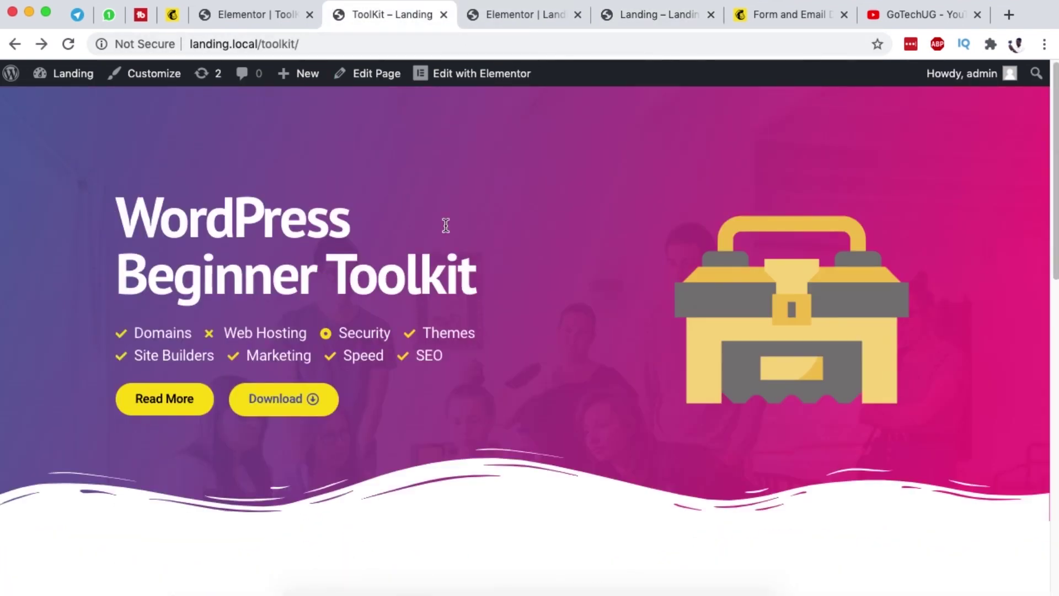
scroll(222, 238, "down", 5)
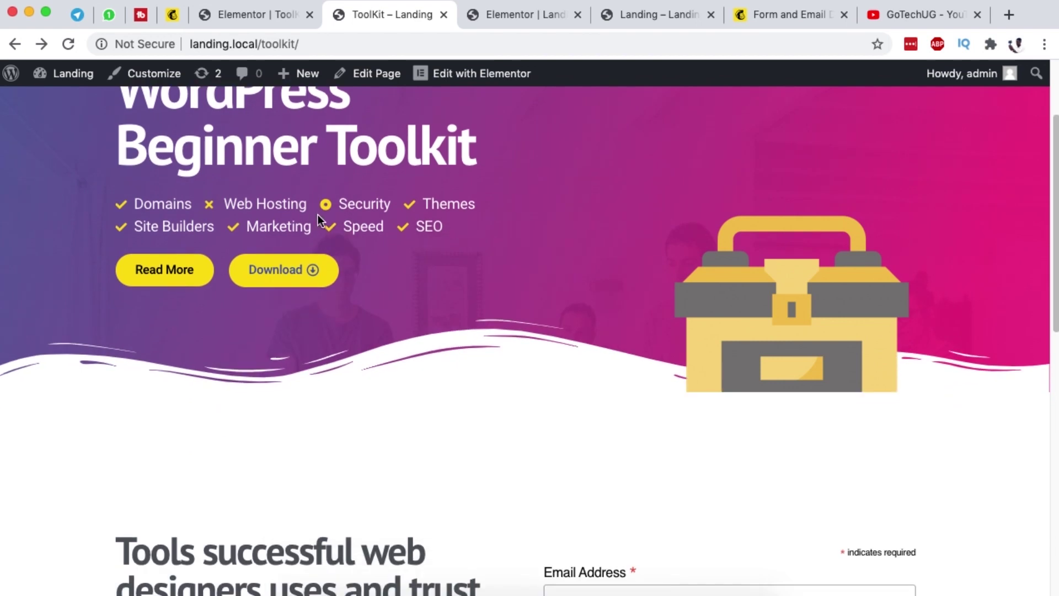
left_click_drag(263, 45, 301, 44)
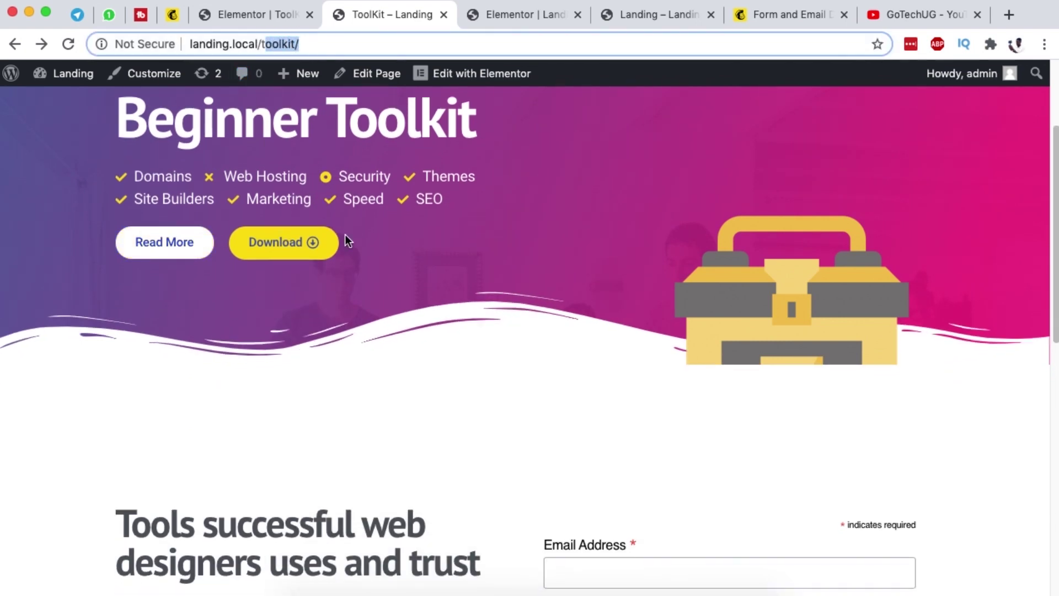
scroll(342, 231, "up", 1)
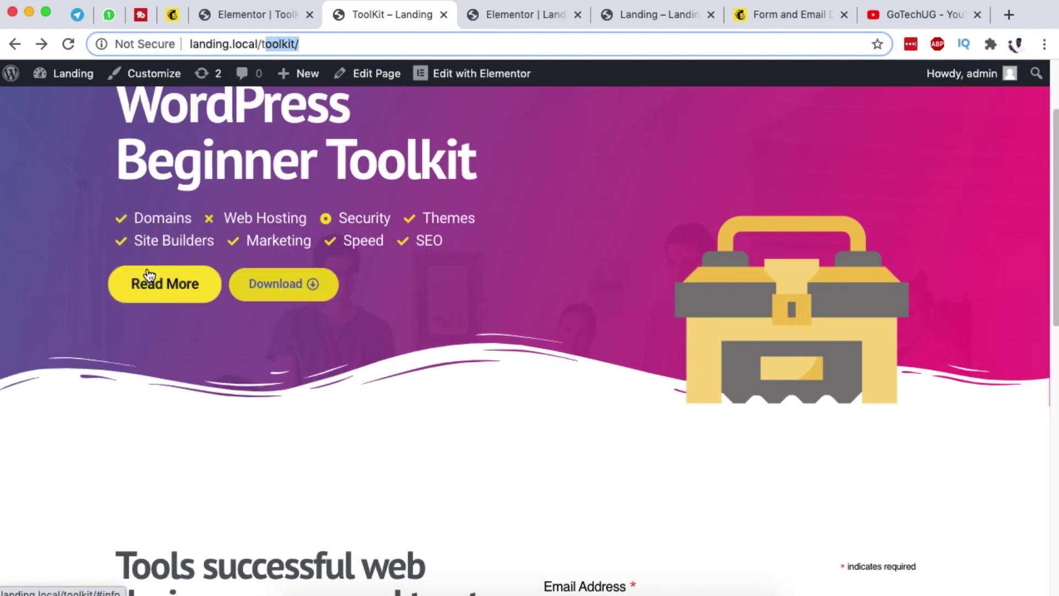
scroll(387, 298, "down", 7)
left_click(564, 329)
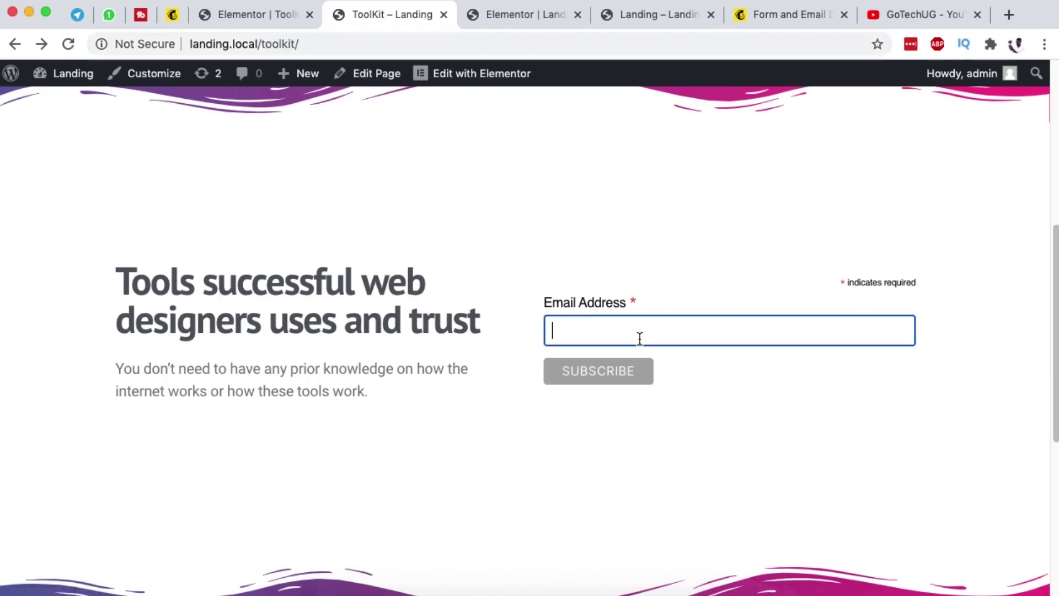
scroll(357, 304, "down", 7)
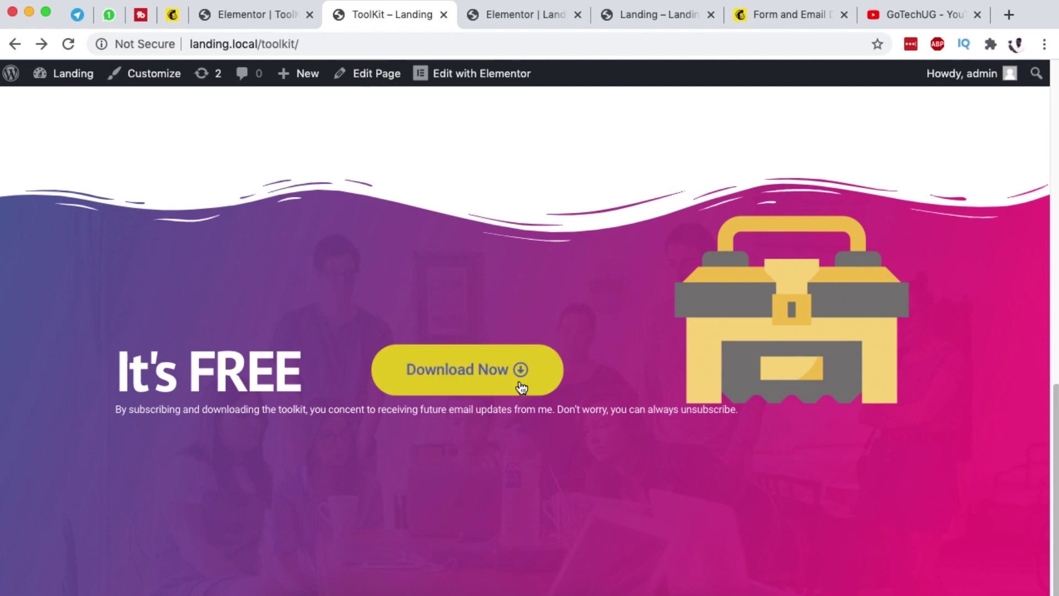
Preview the landing page from its editor and reload it at landing.local/landing/ without the preview parameters
left_click(522, 19)
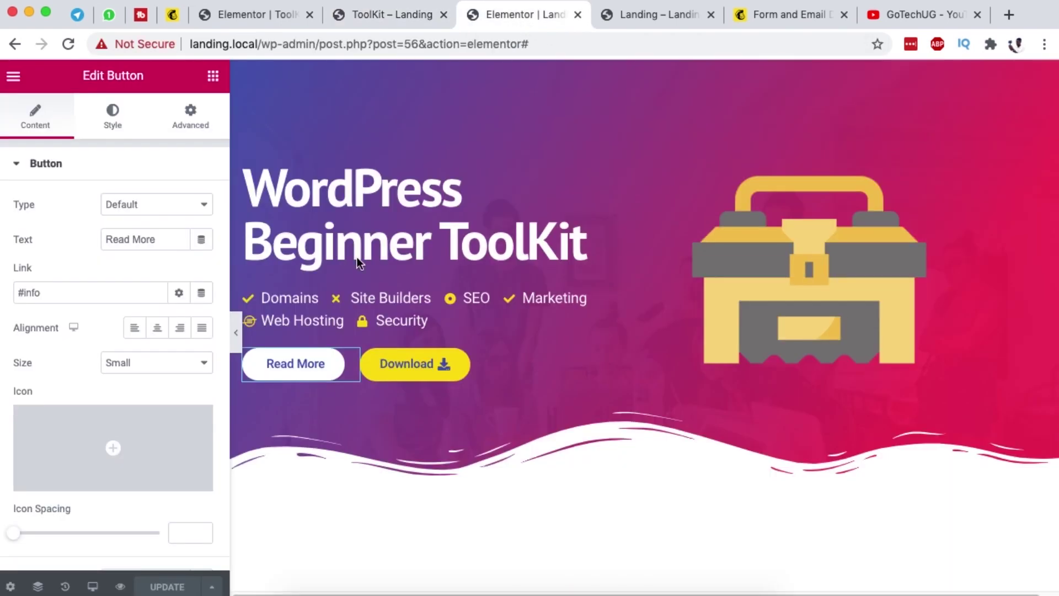
left_click(121, 587)
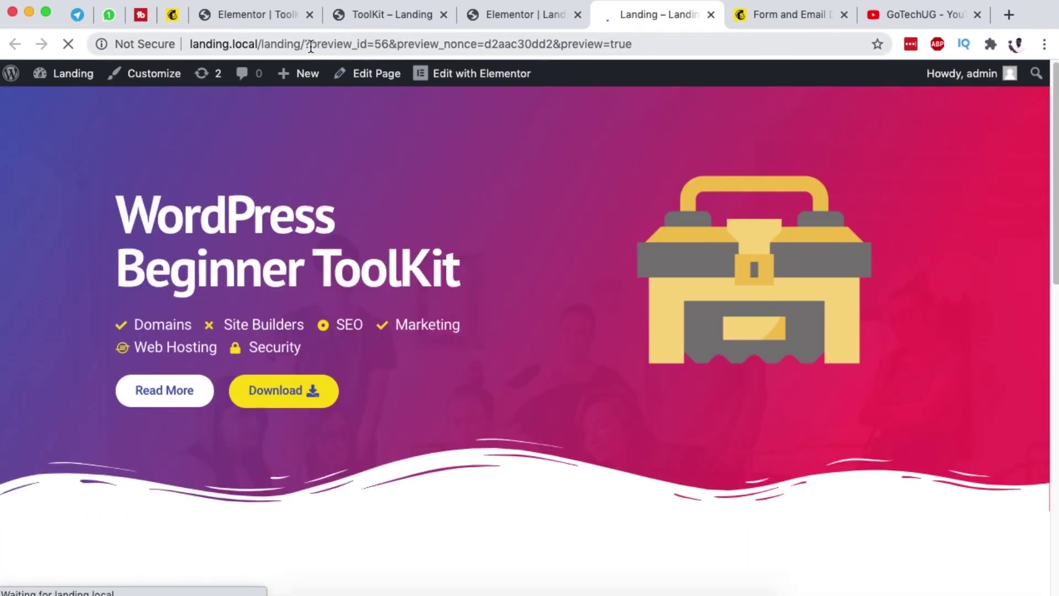
left_click_drag(306, 45, 316, 102)
key("BackSpace")
key("Return")
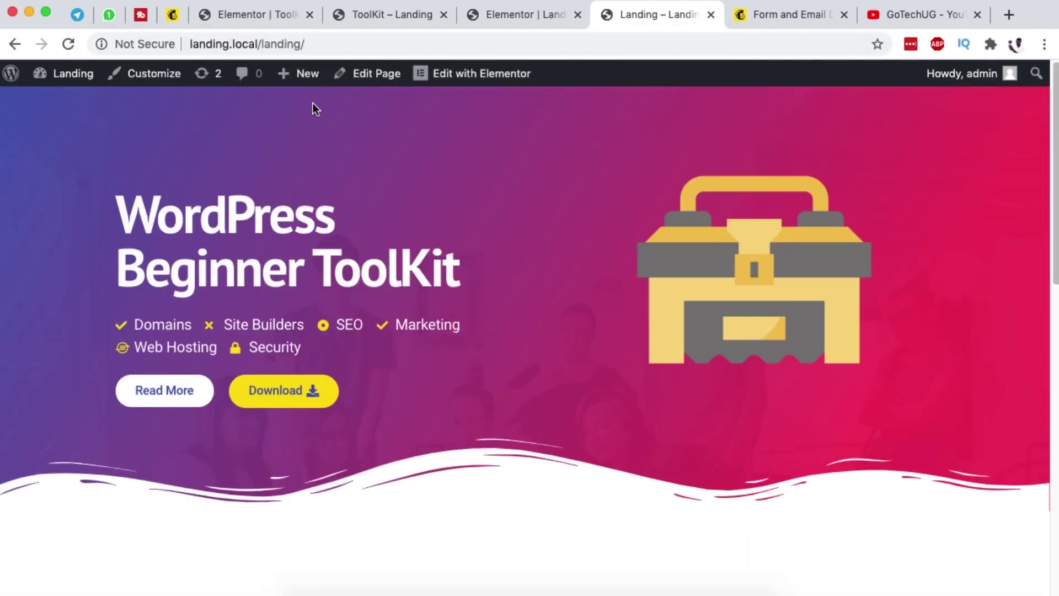
Check the fixed toolbox image and the email signup form on the published landing page
scroll(822, 160, "down", 5)
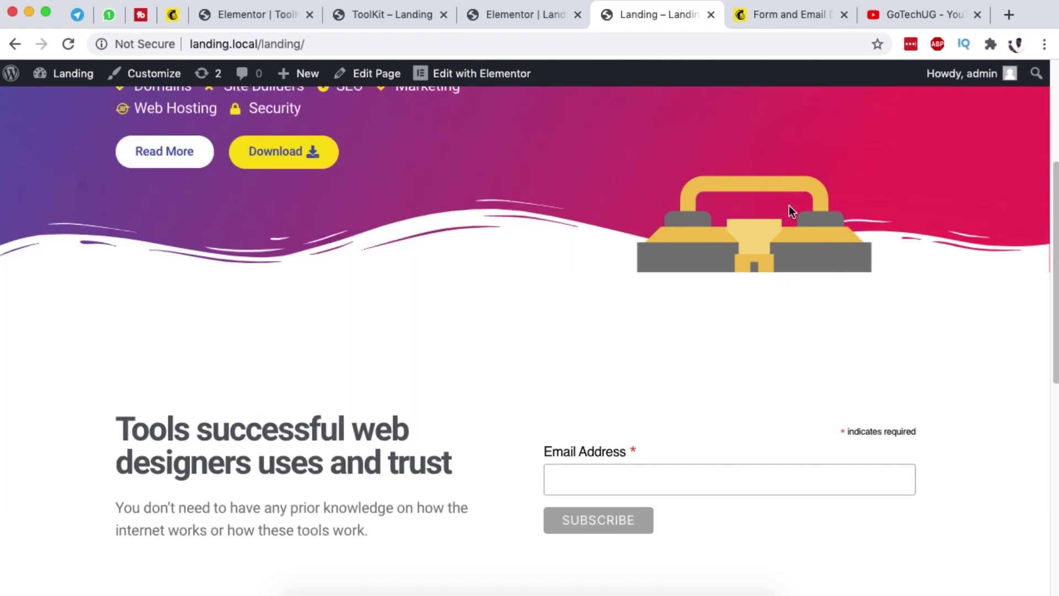
scroll(717, 212, "down", 3)
left_click(587, 334)
left_click(333, 326)
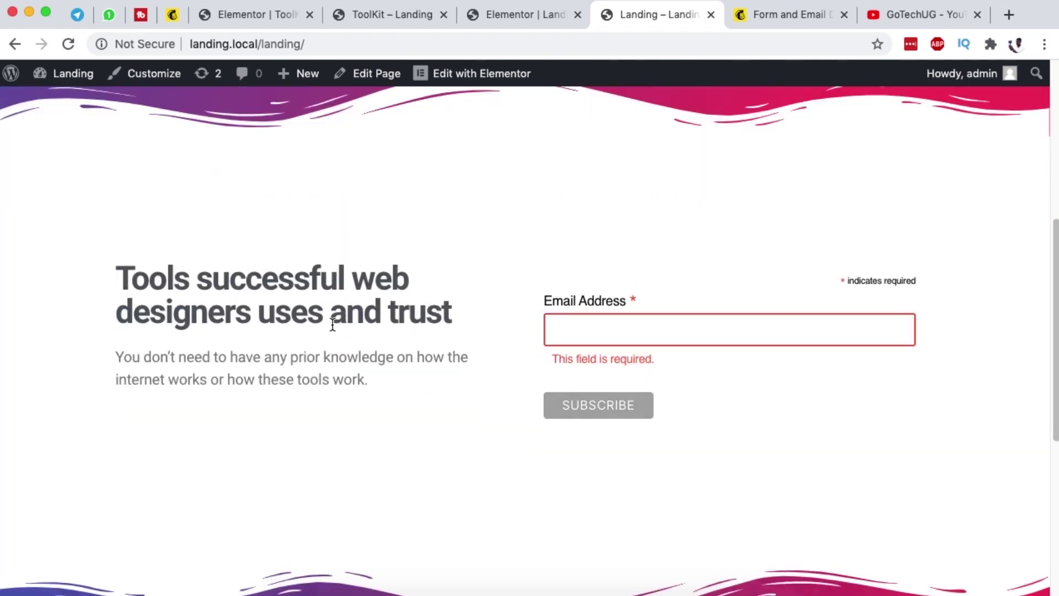
Check the rest of the published page, then return to its Elementor editor and switch the preview to Tablet (768px)
scroll(342, 287, "down", 8)
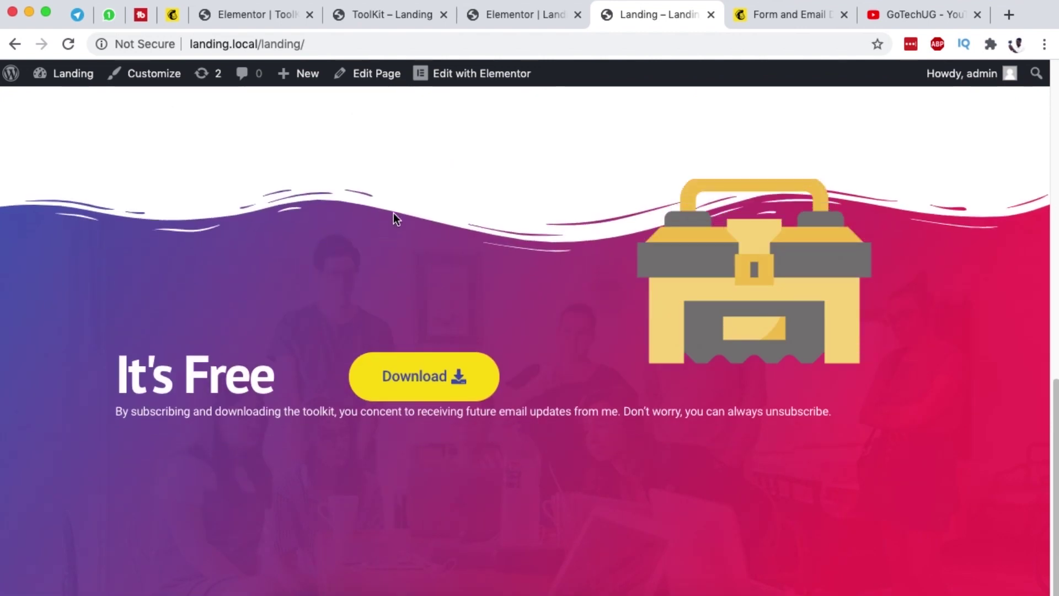
left_click(518, 15)
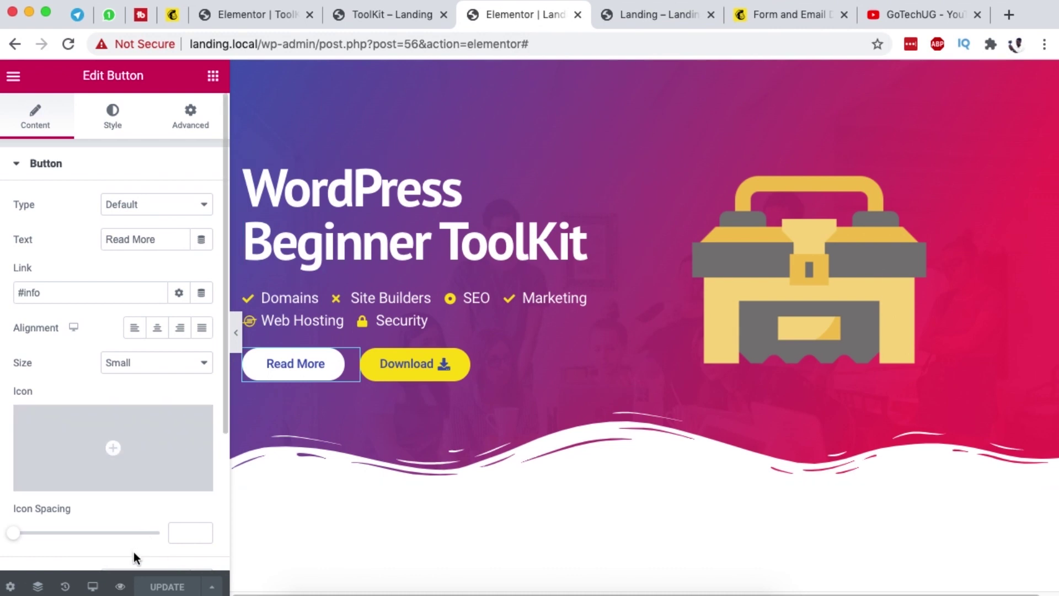
left_click(93, 587)
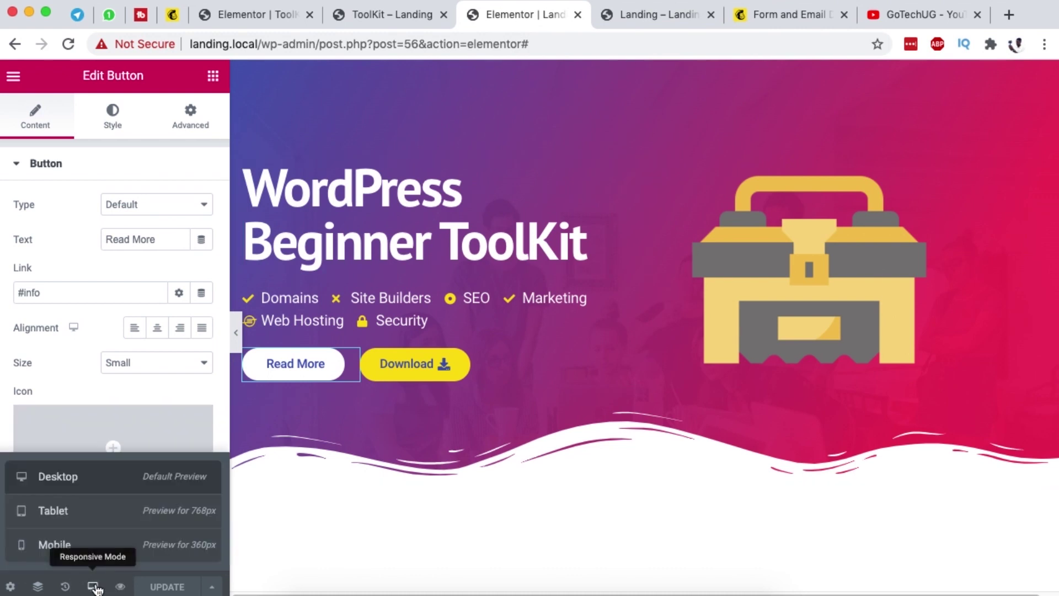
left_click(88, 512)
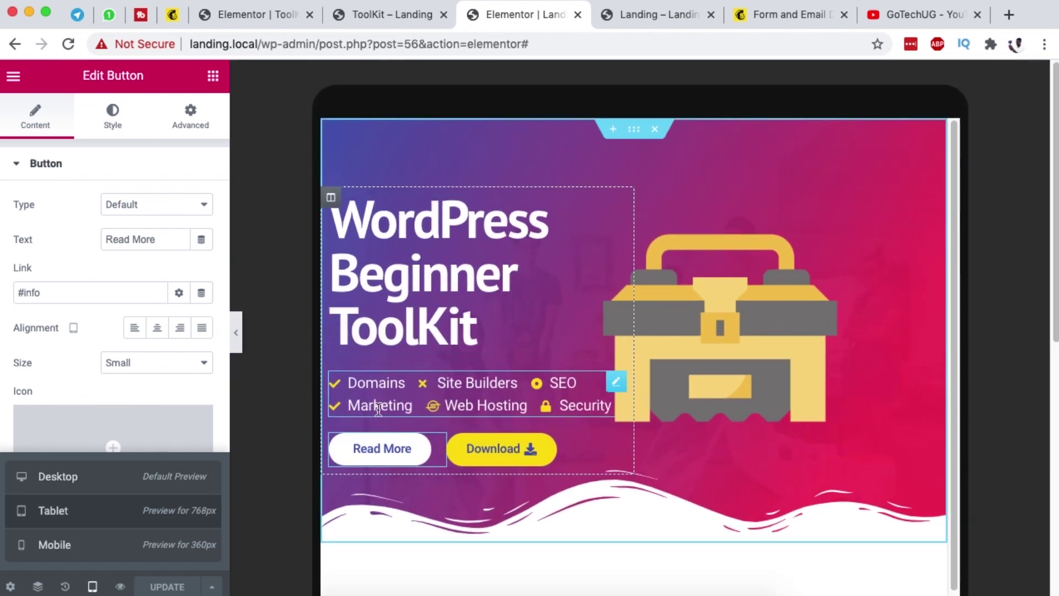
left_click(61, 369)
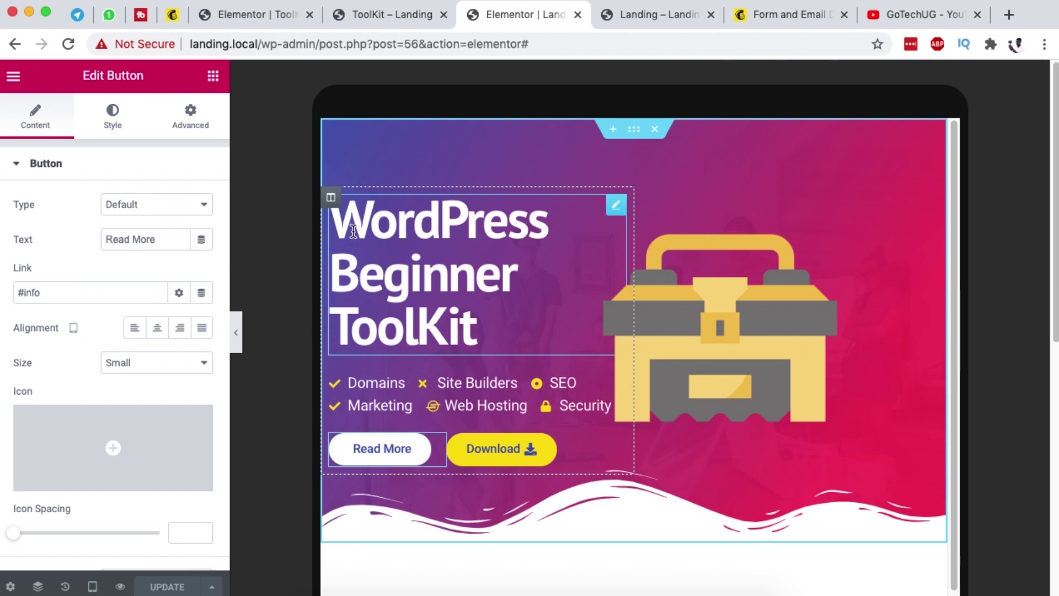
Set the fixed toolbox image's horizontal offset to 3 VW for the tablet view
left_click(835, 216)
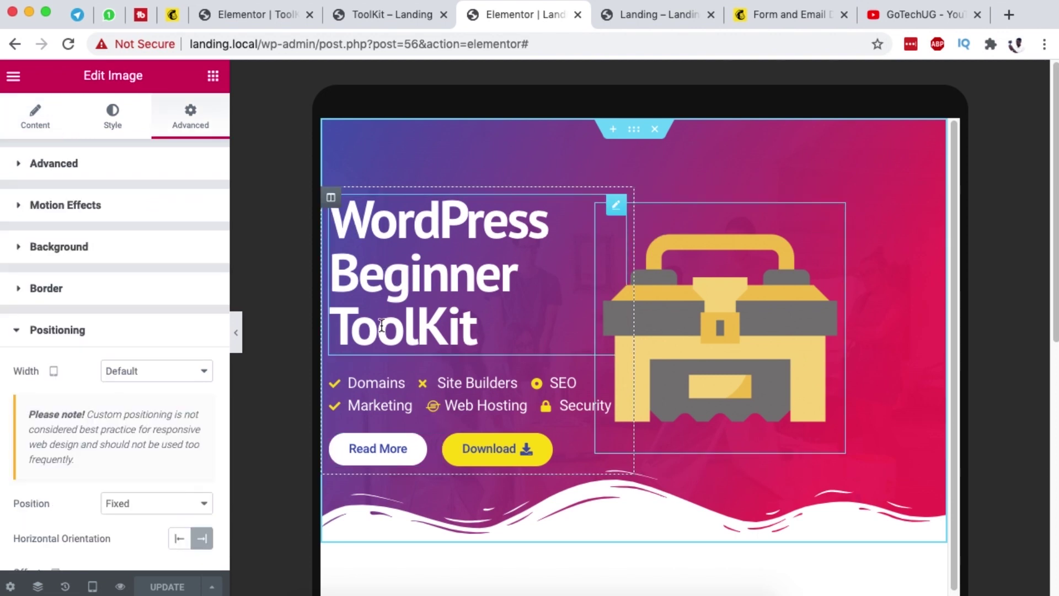
scroll(130, 386, "down", 4)
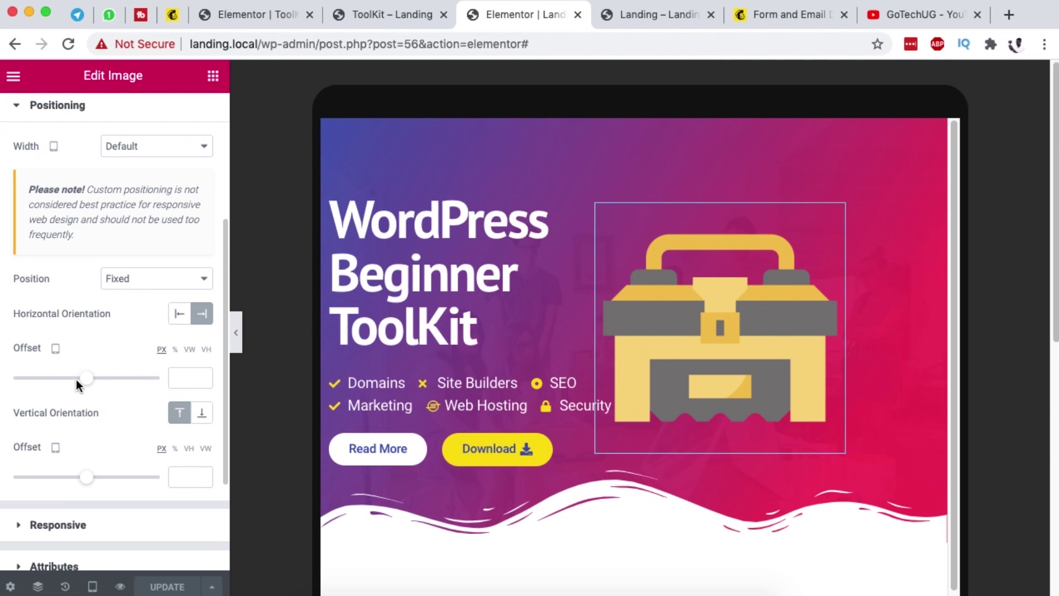
left_click(190, 349)
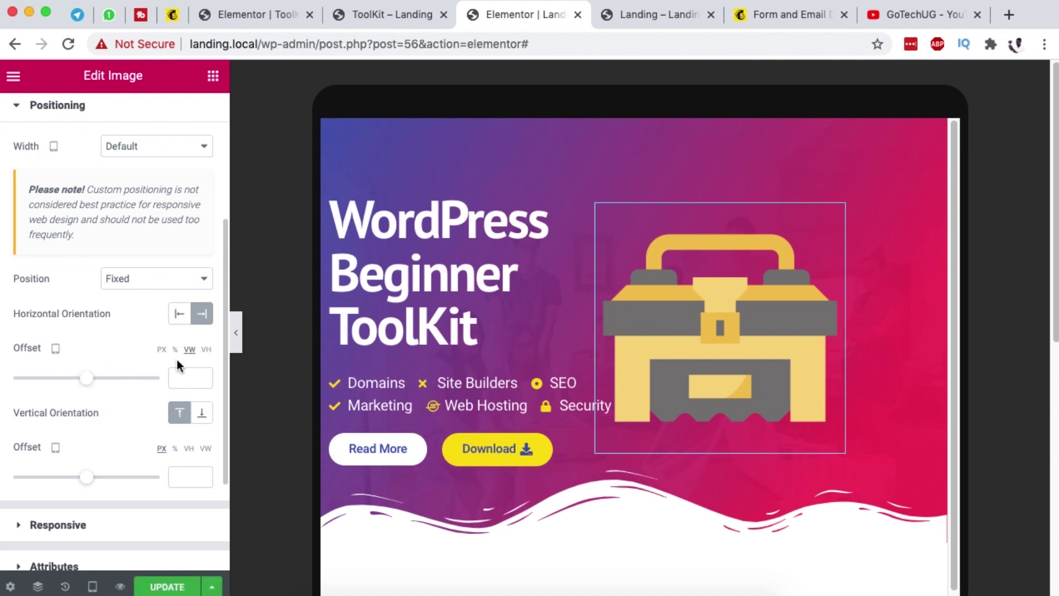
left_click_drag(93, 382, 87, 380)
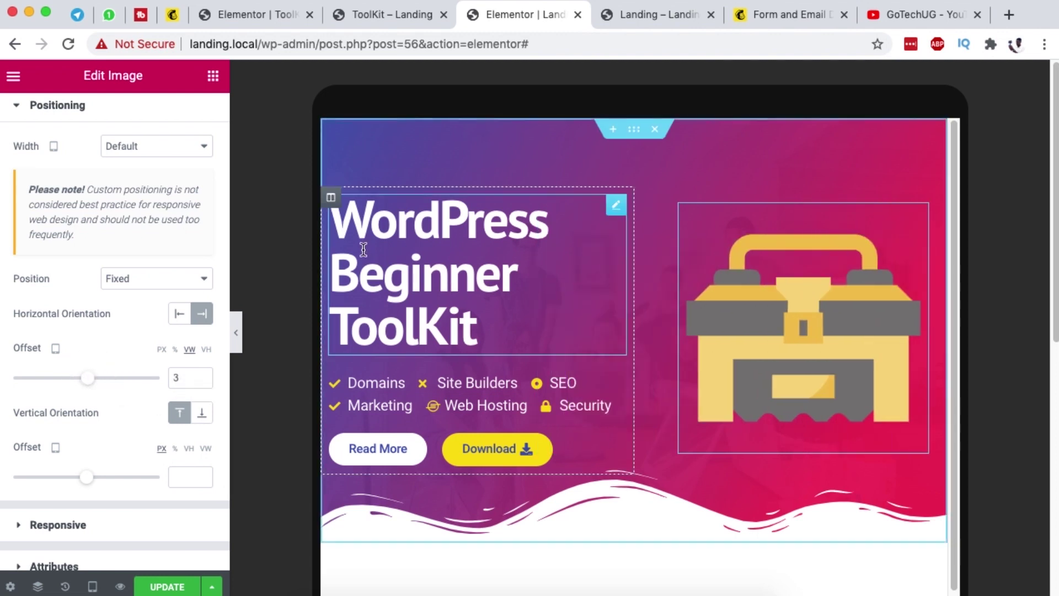
Unlink the hero text column's tablet padding, switch it to EM, and try a left padding of 2 before resetting it to 0
left_click(331, 199)
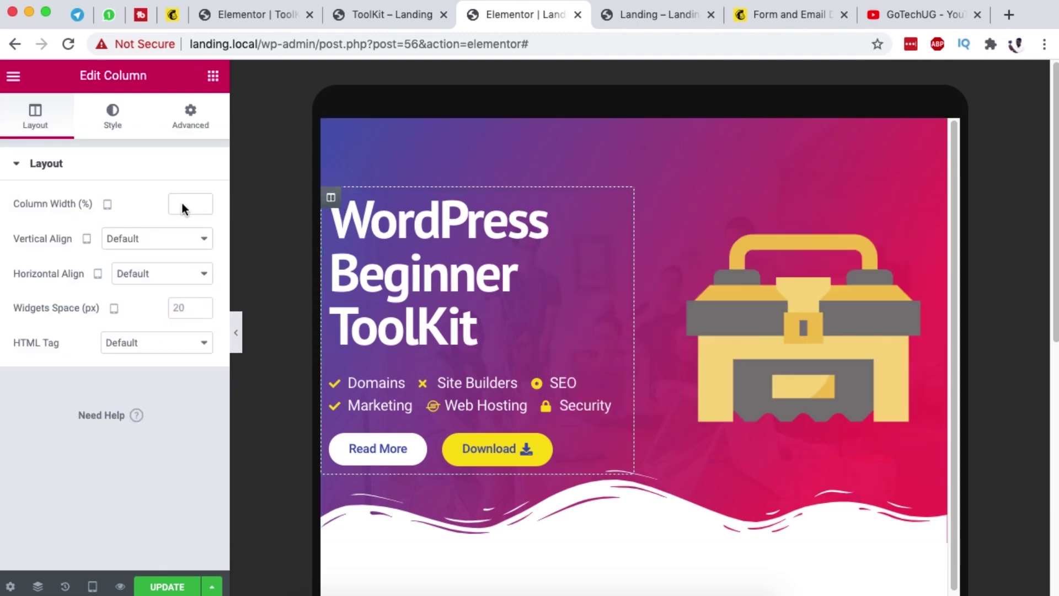
left_click(198, 130)
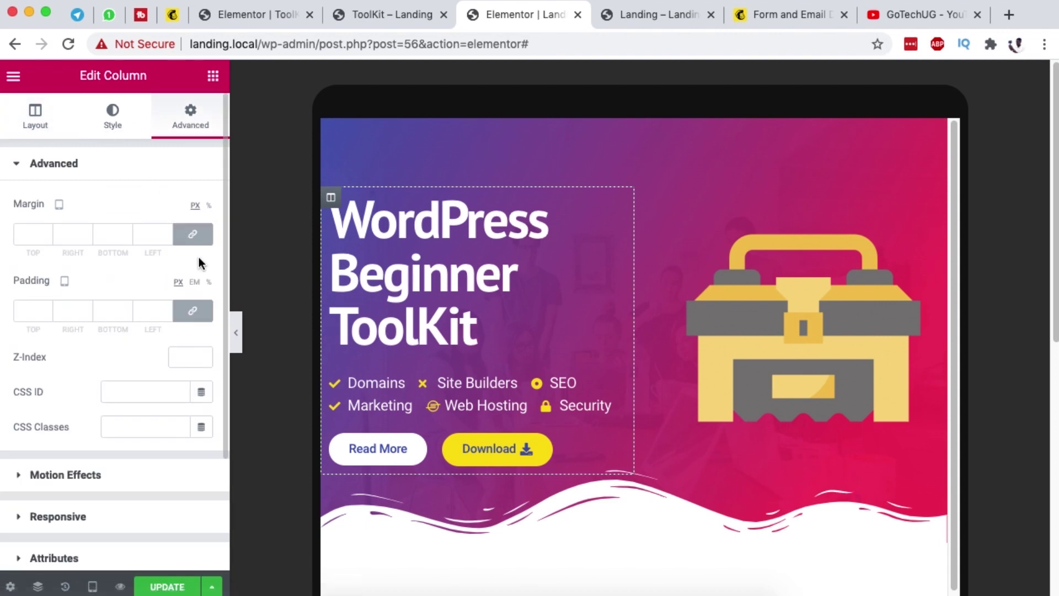
left_click(192, 310)
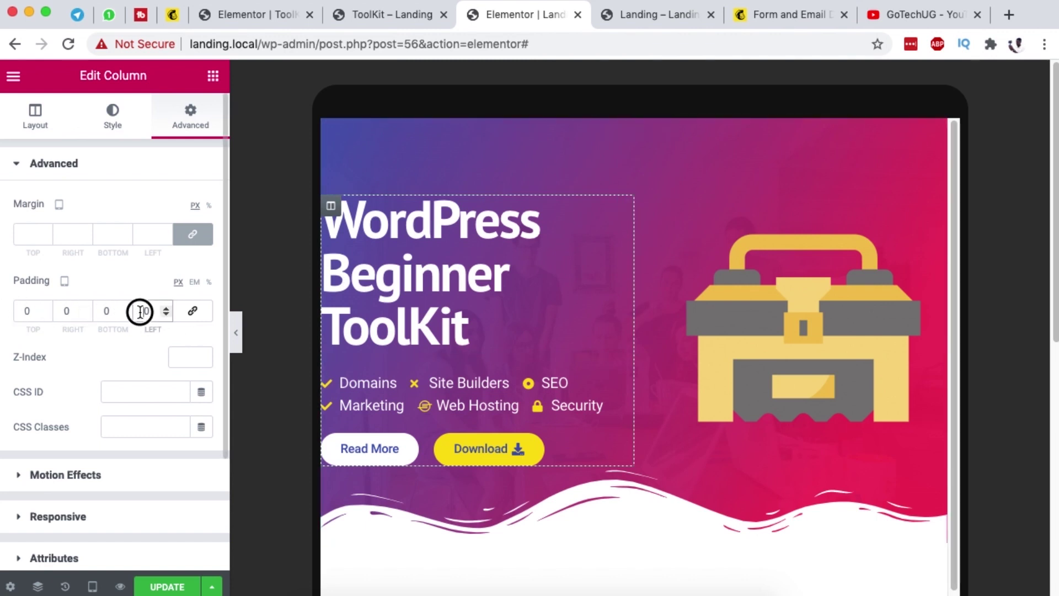
left_click(196, 283)
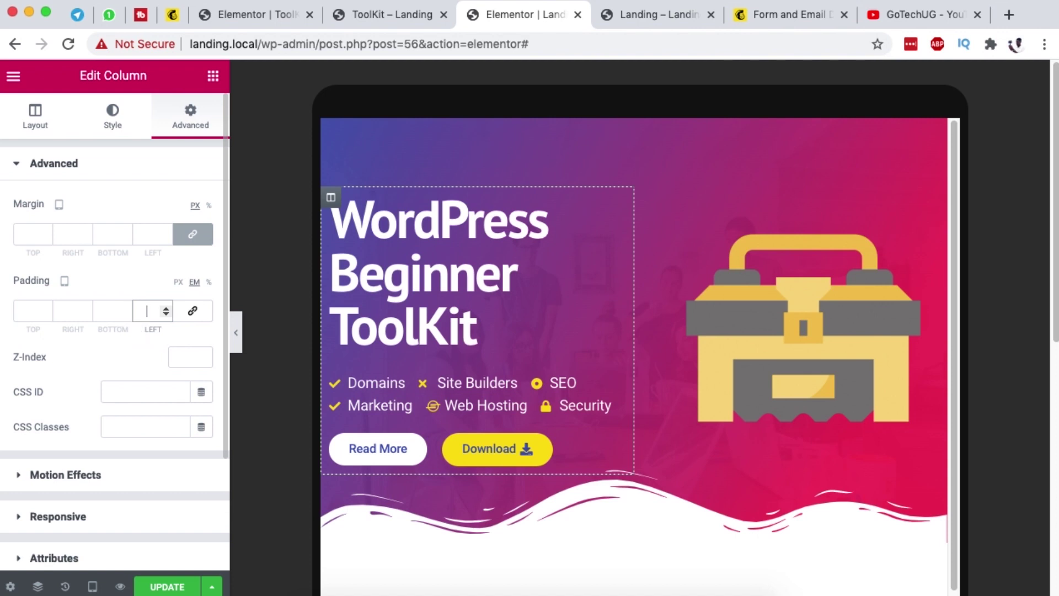
type("4")
key("BackSpace")
type("02")
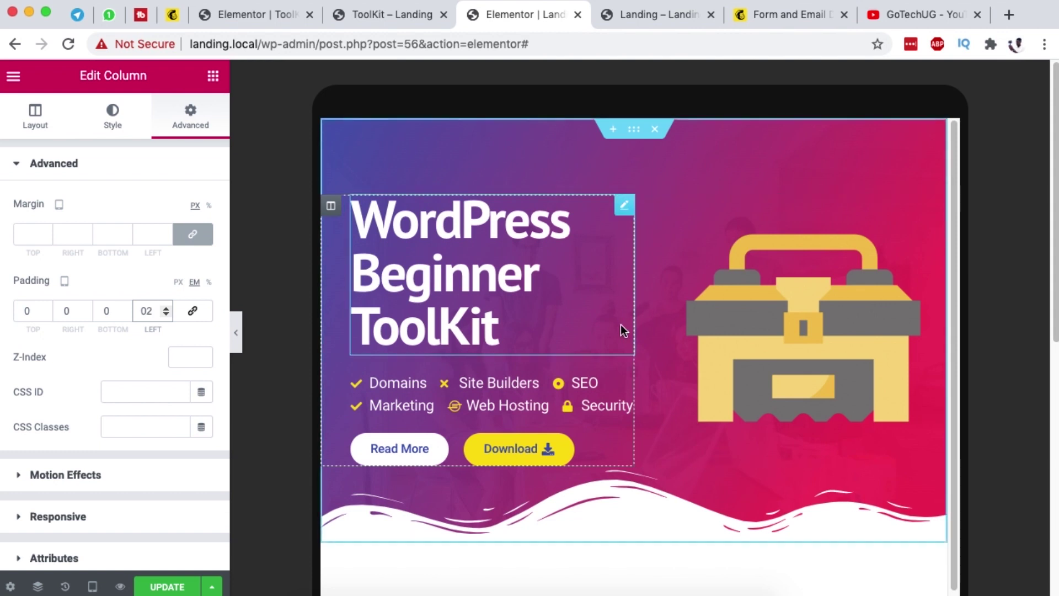
key("BackSpace")
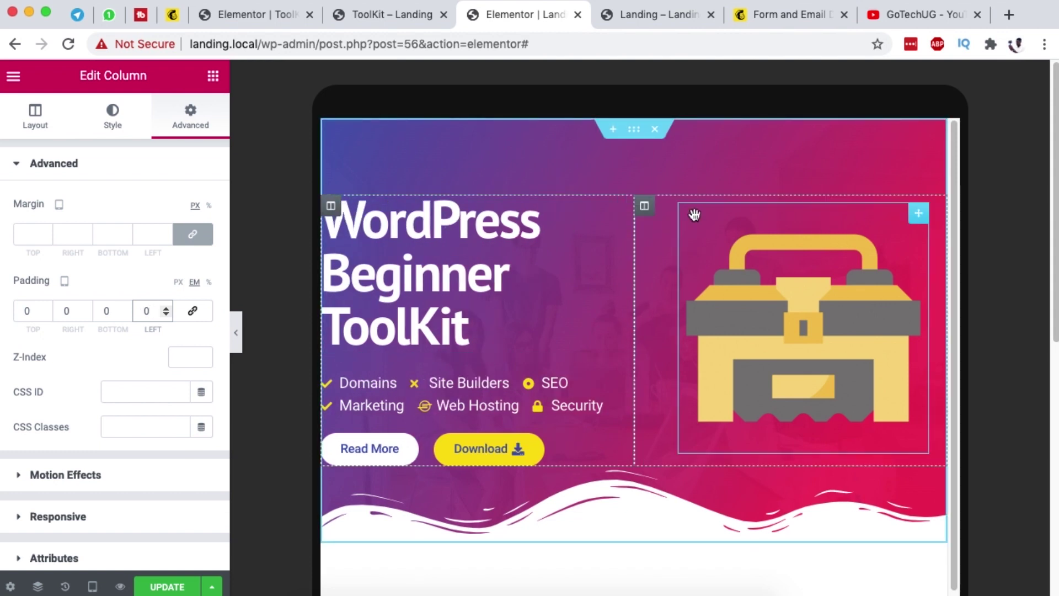
Set the hero text column's tablet width to 60%
left_click(48, 119)
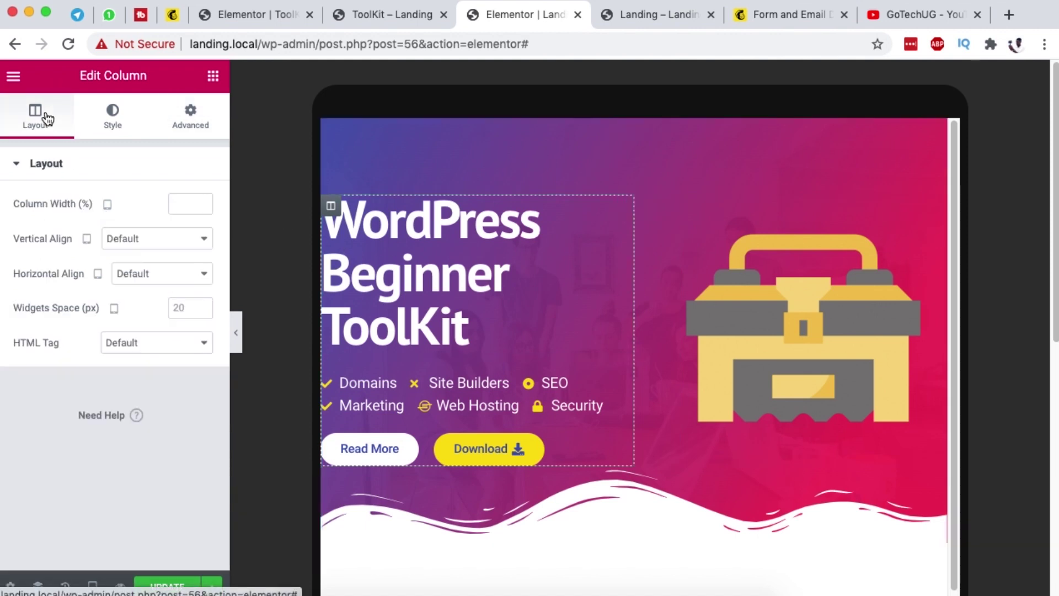
left_click(177, 202)
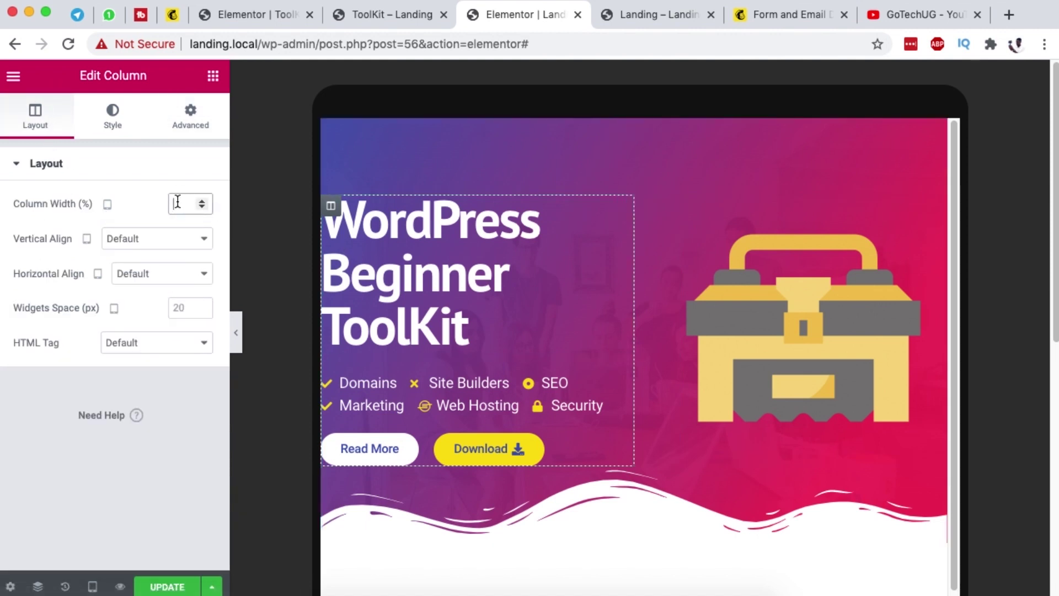
type("60")
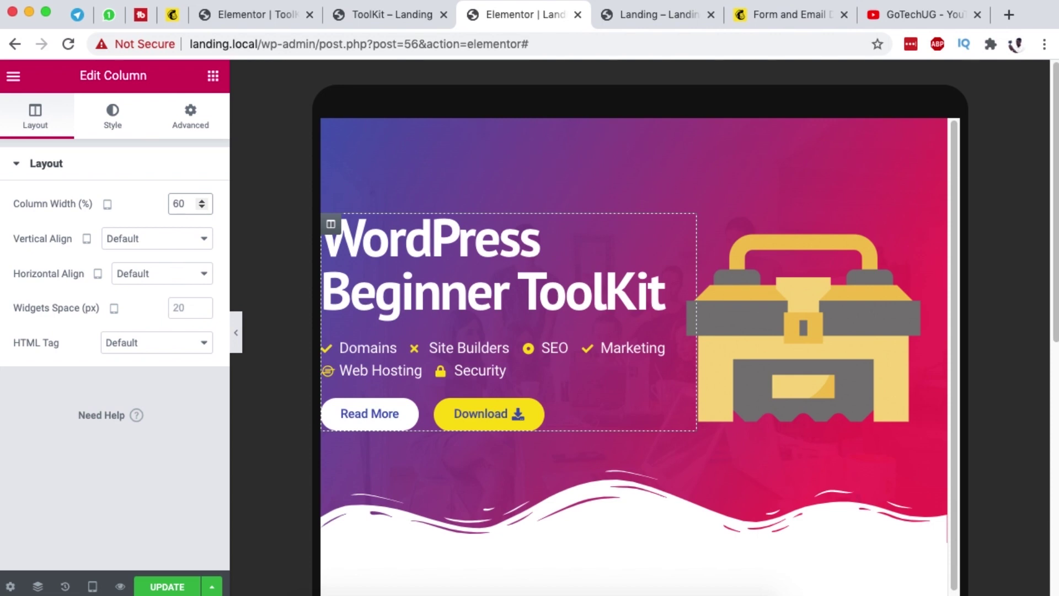
Set the hero text column's tablet padding to 2 EM on both the left and right sides
left_click(200, 135)
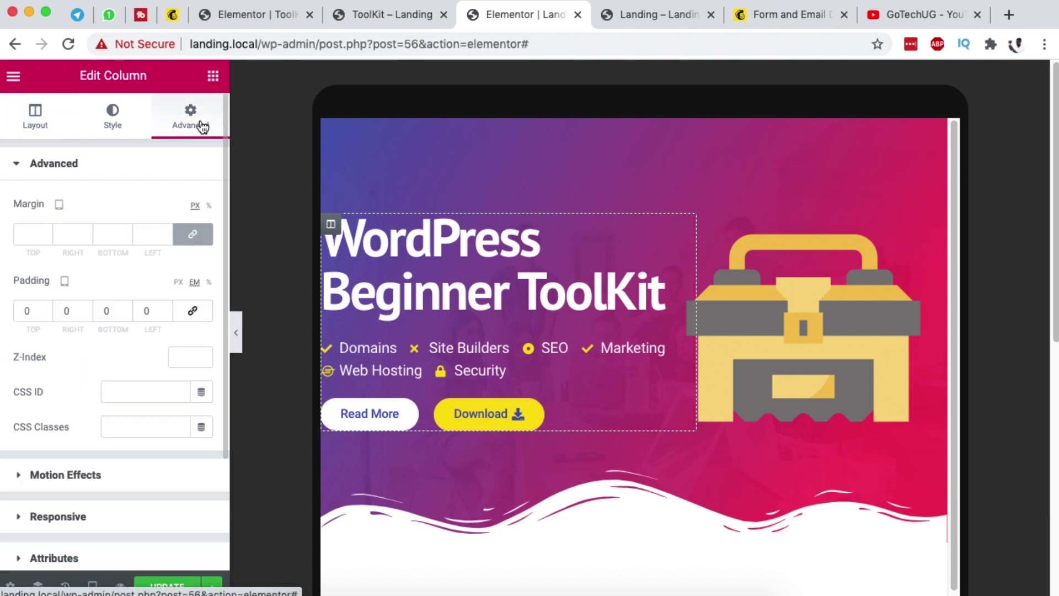
double_click(141, 311)
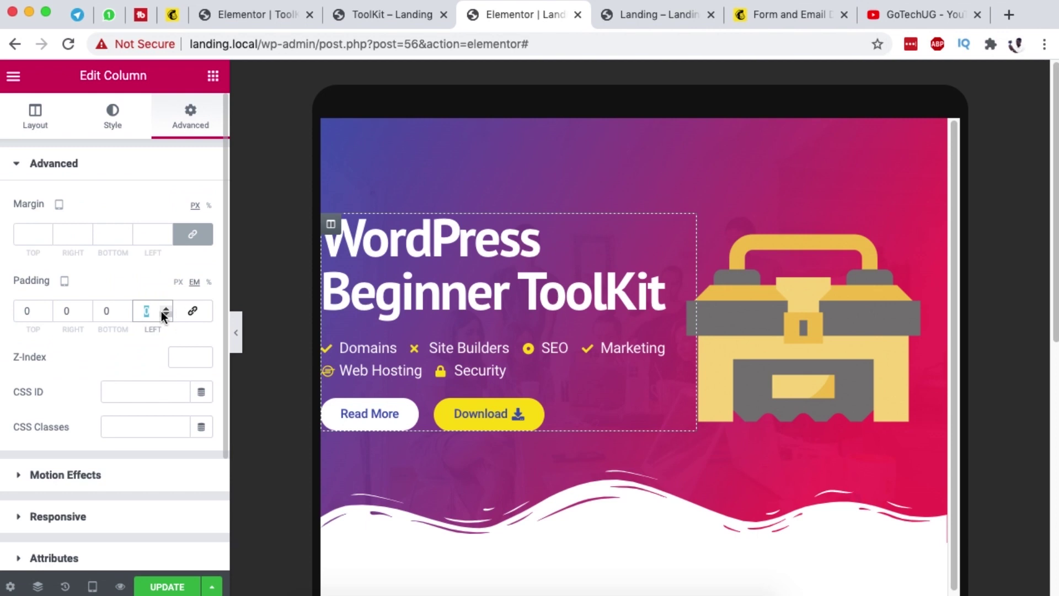
type("2")
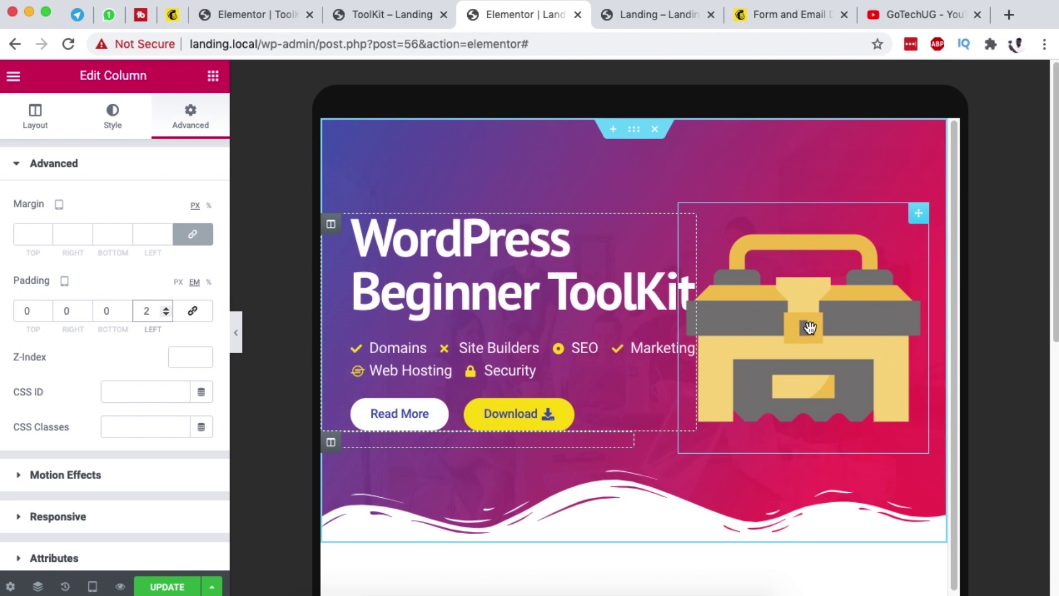
double_click(70, 312)
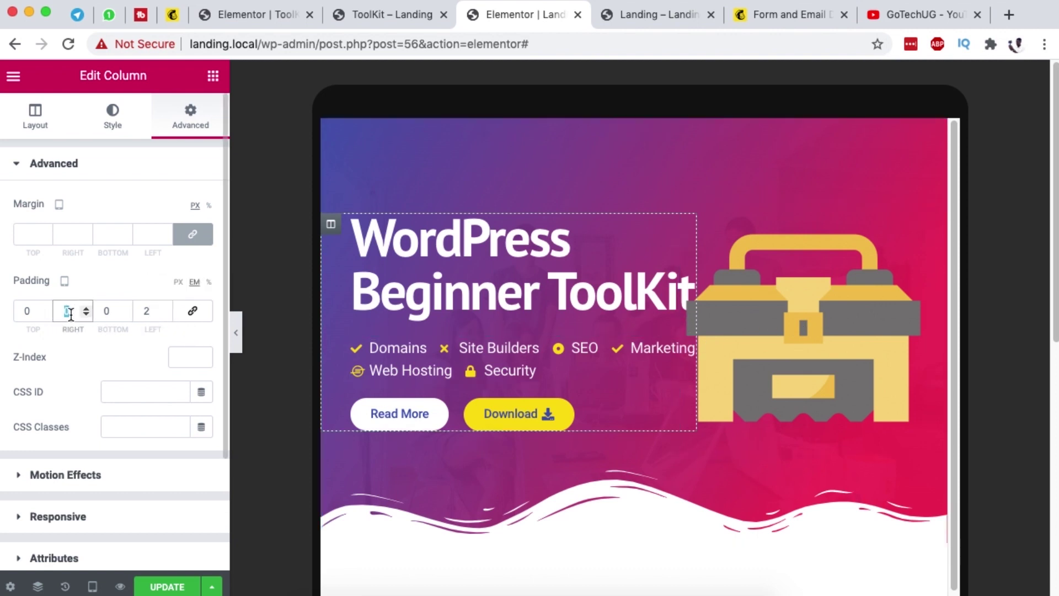
type("2")
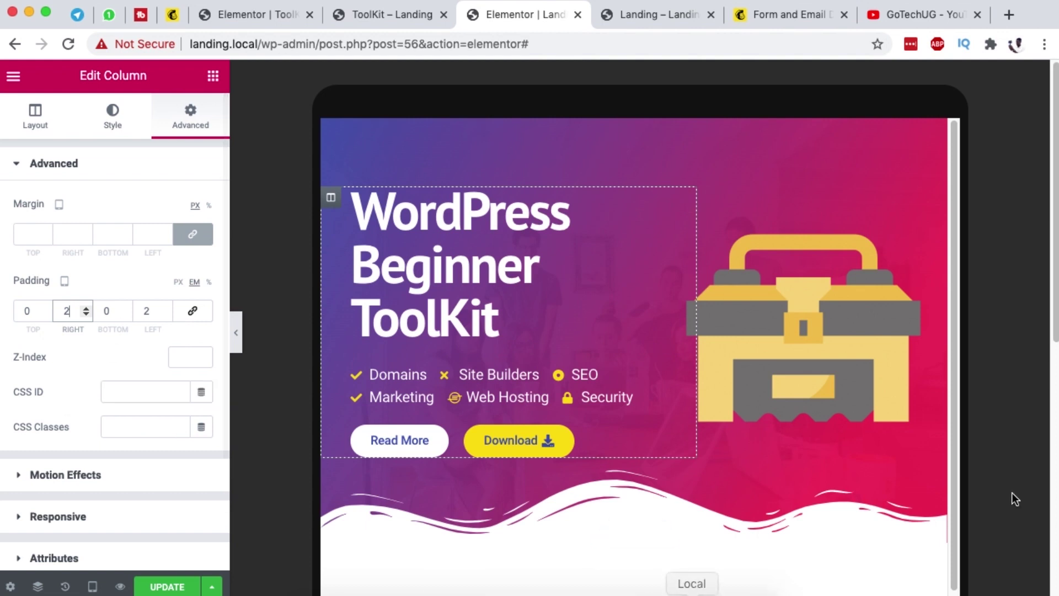
Switch the tablet padding of the "Tools successful web designers uses and trust" section to EM with unlinked sides
scroll(885, 475, "down", 3)
scroll(882, 475, "down", 5)
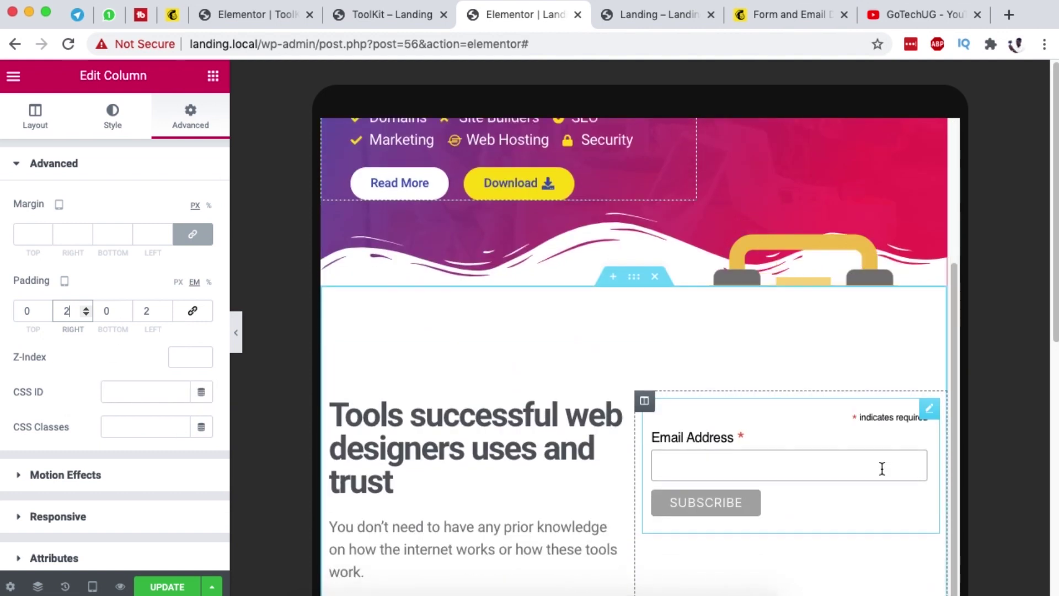
left_click(448, 243)
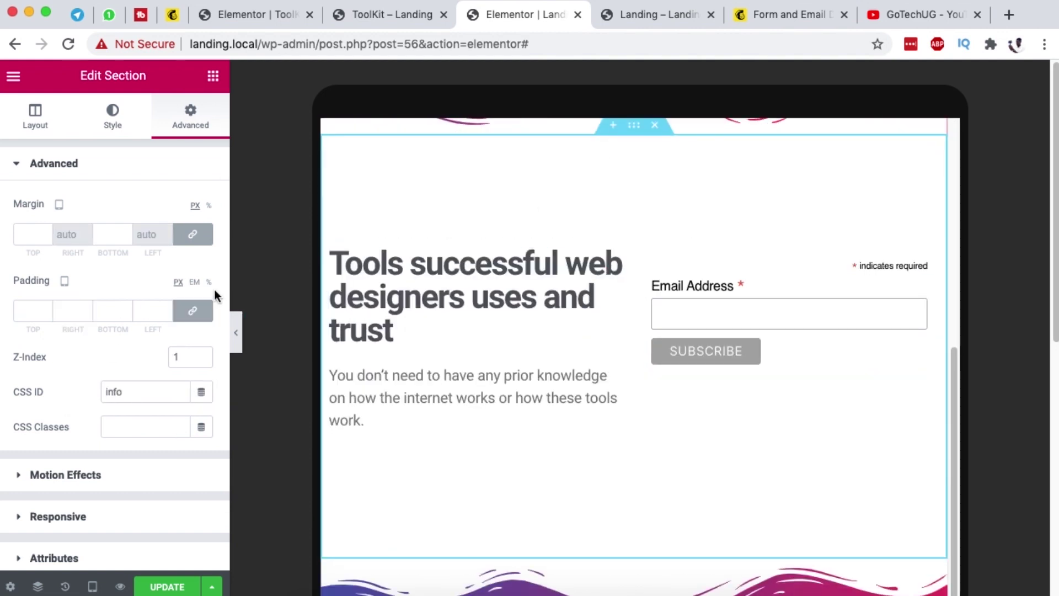
left_click(195, 306)
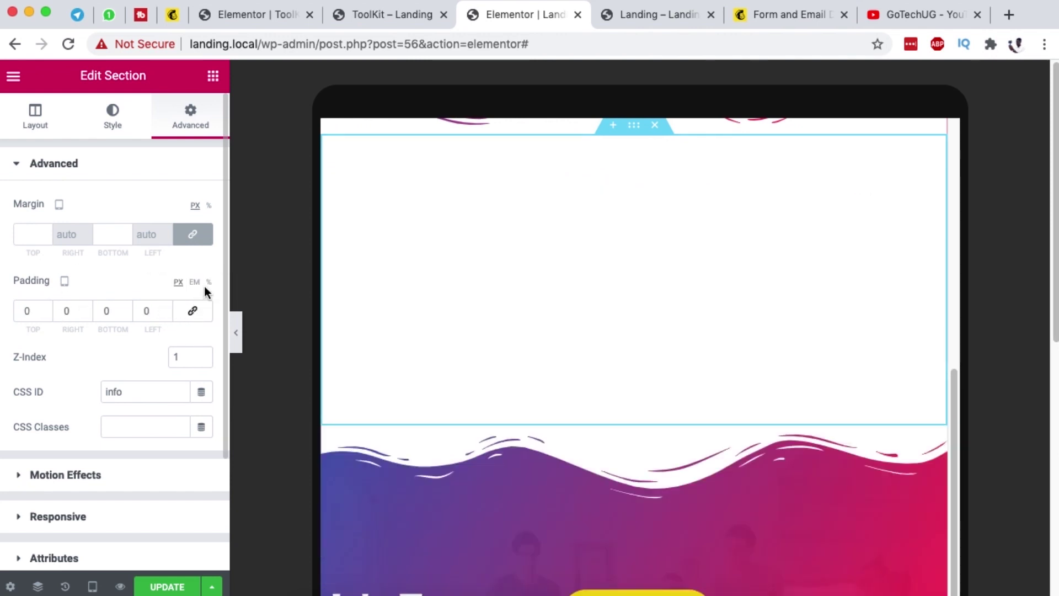
left_click(195, 284)
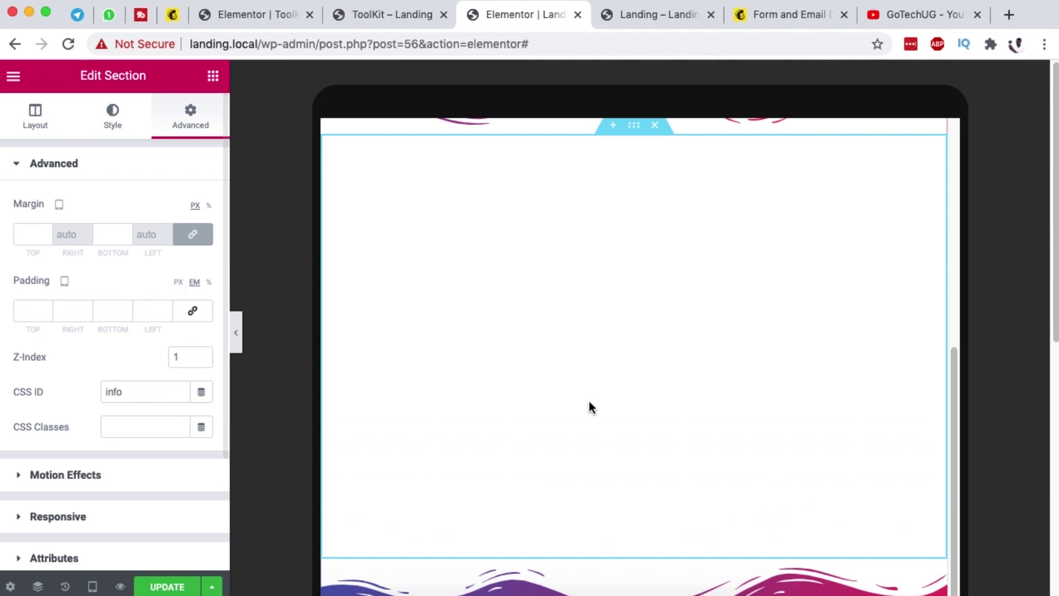
scroll(621, 408, "down", 5)
scroll(620, 408, "up", 6)
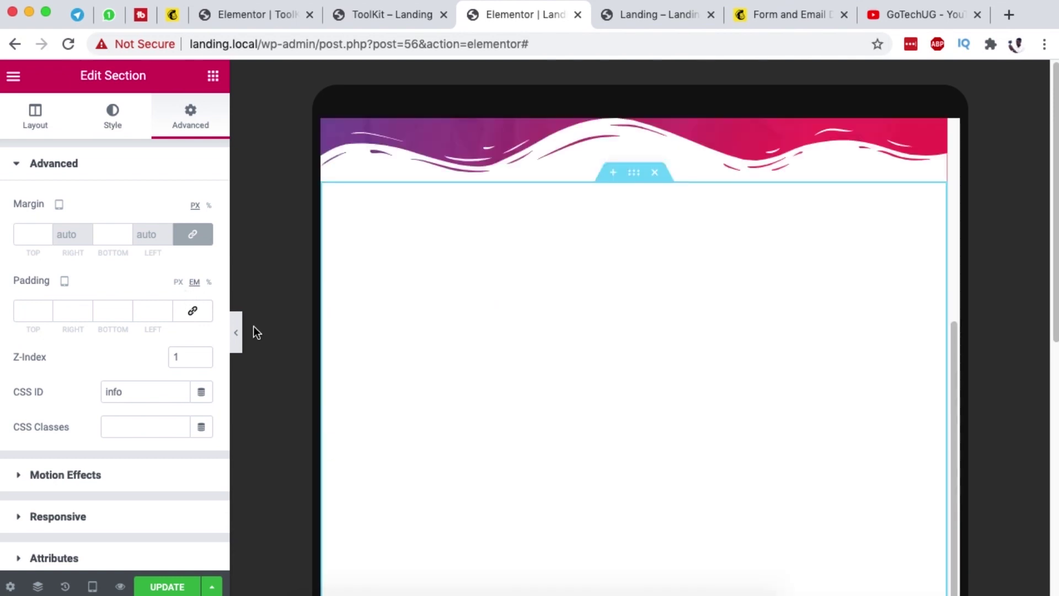
left_click(193, 311)
left_click(193, 312)
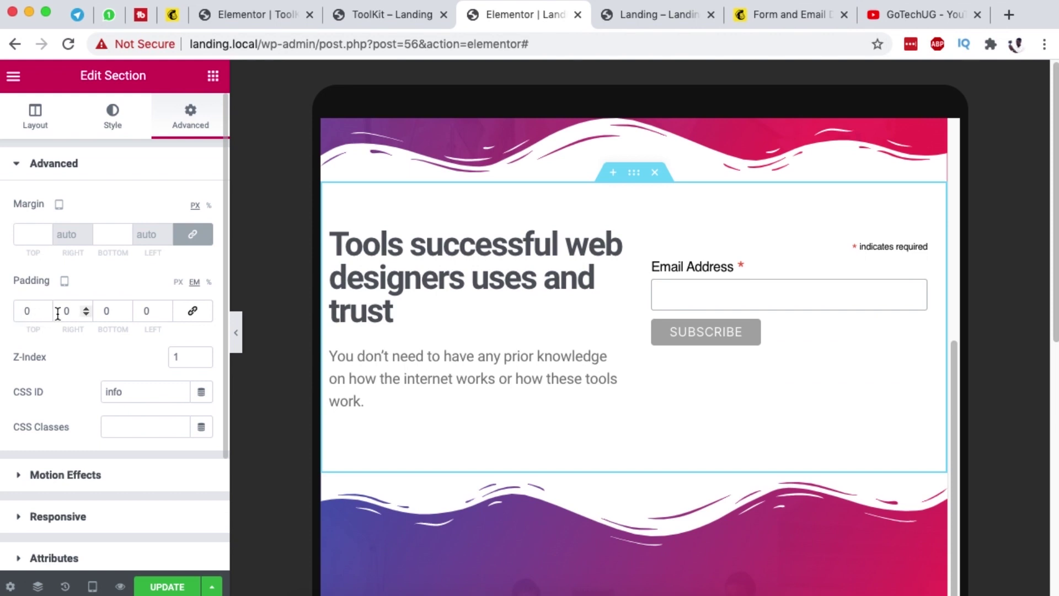
Set the signup section's tablet padding to 1 EM top and bottom and 2 EM left and right
double_click(31, 310)
type("1")
double_click(66, 310)
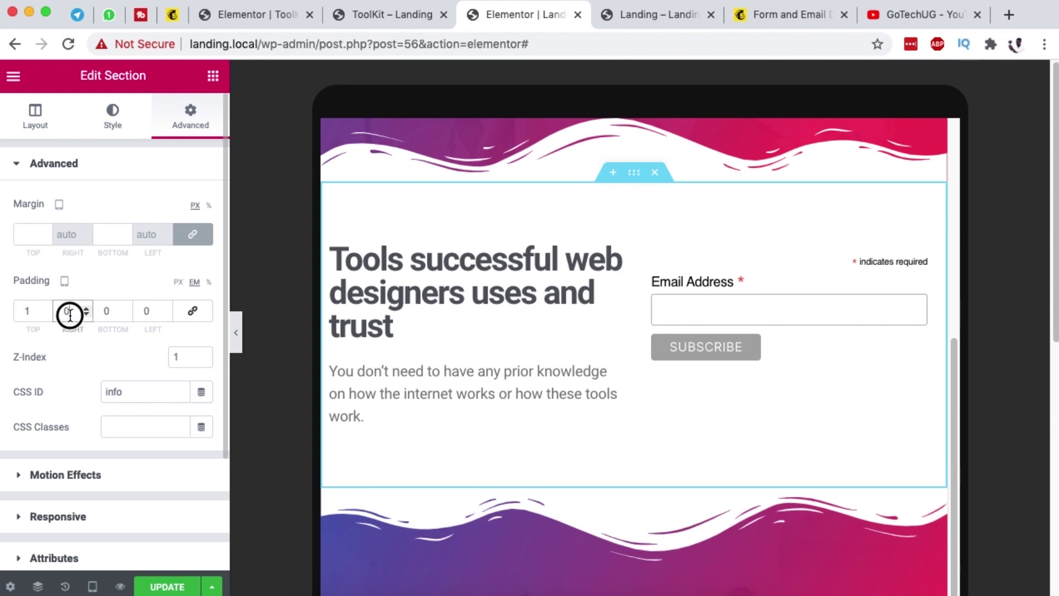
type("2")
double_click(117, 312)
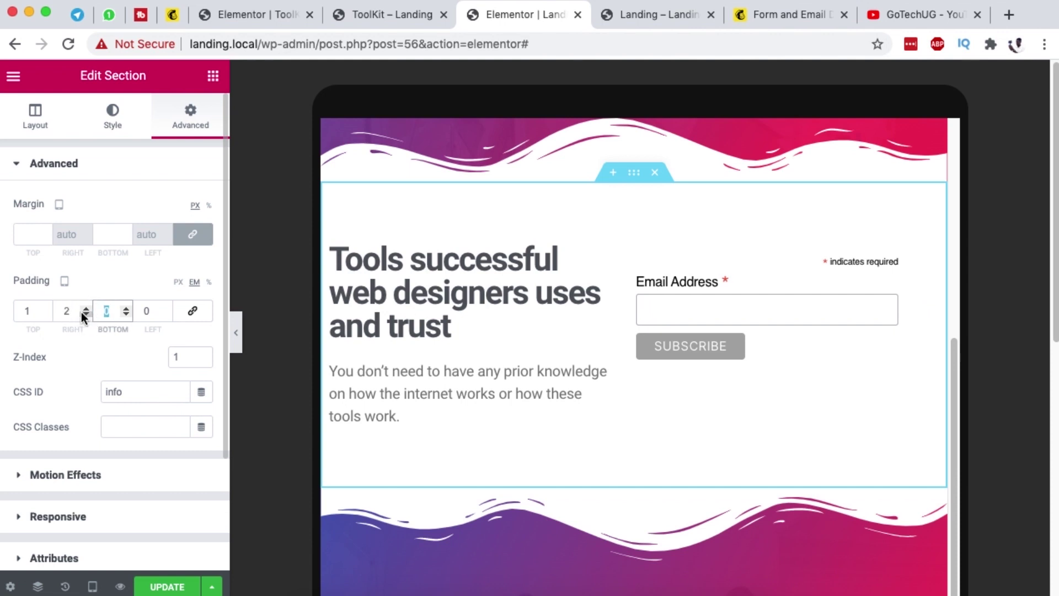
type("1")
double_click(148, 311)
type("2")
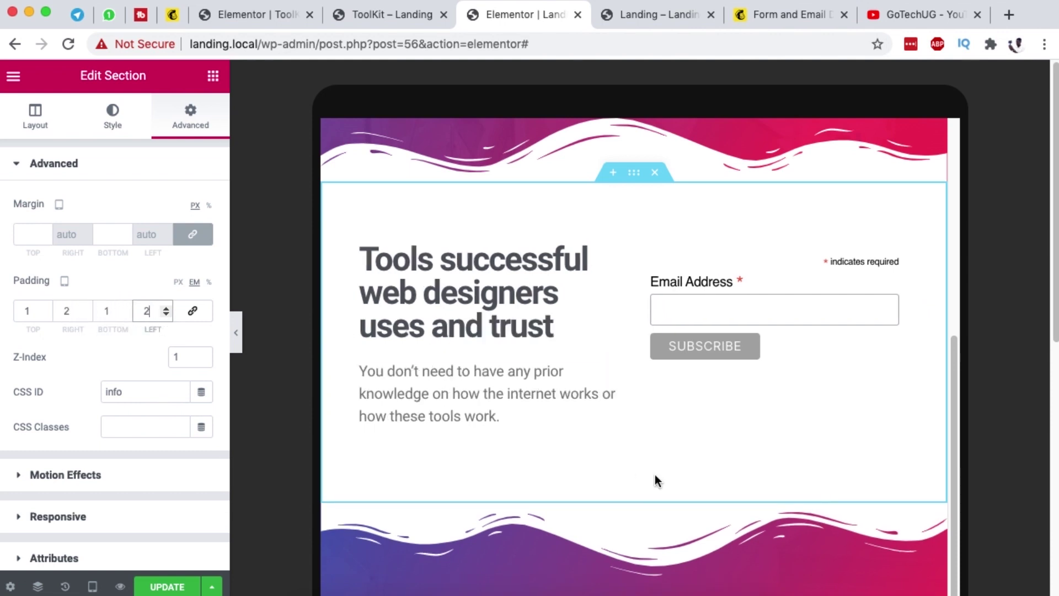
Set the "It's Free" section's tablet padding to 2 EM on the left and right, with the sides unlinked
scroll(769, 518, "down", 3)
scroll(769, 517, "down", 2)
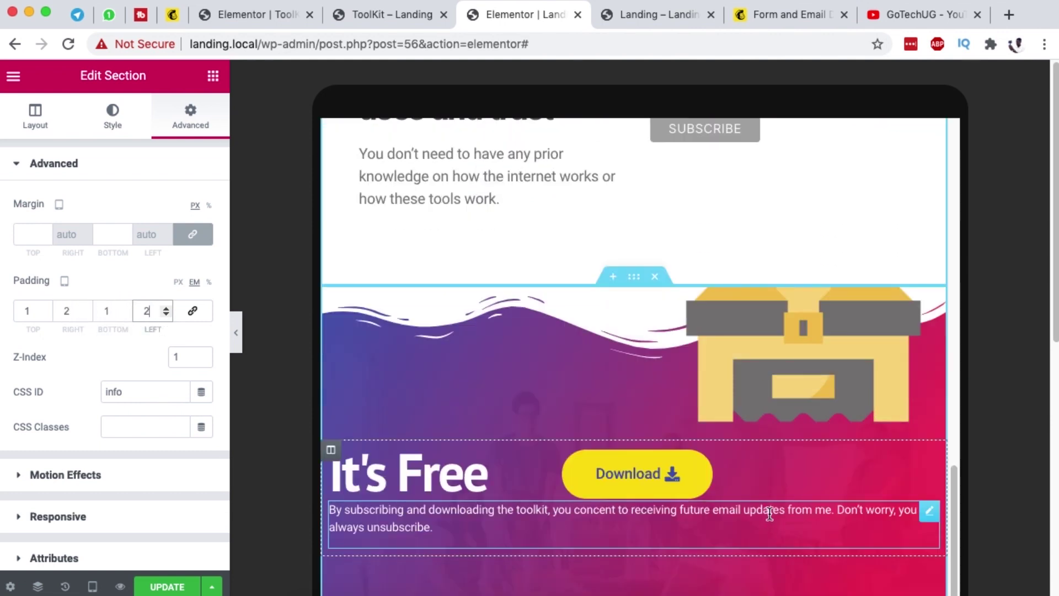
scroll(577, 485, "down", 2)
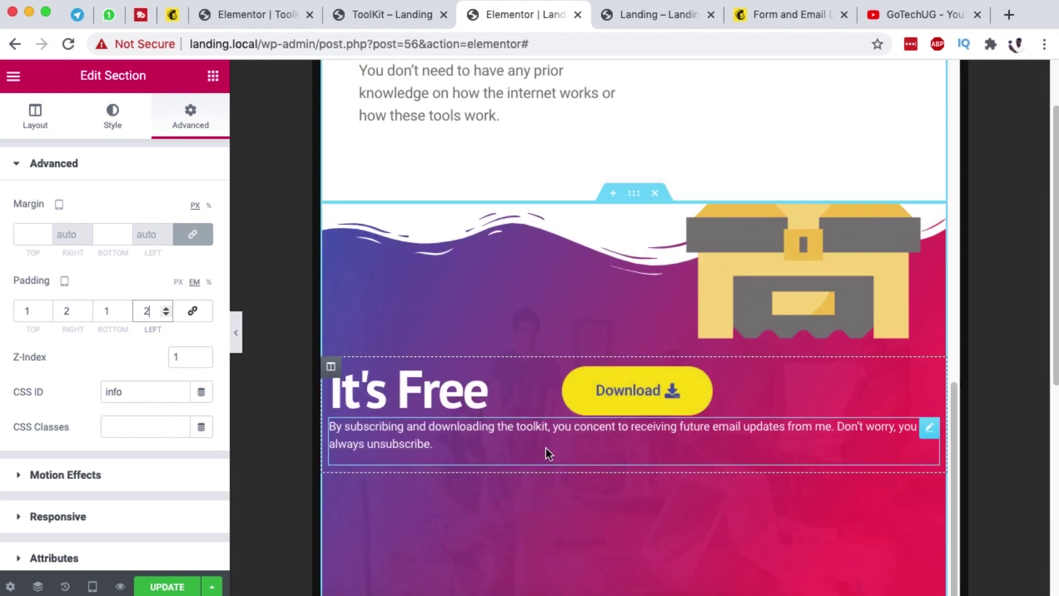
left_click(633, 193)
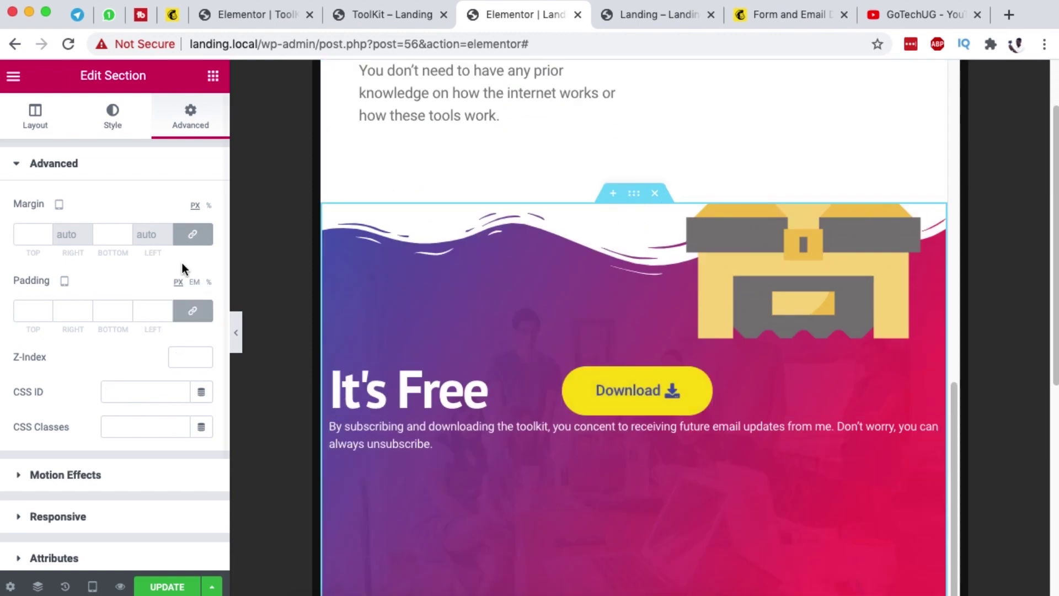
left_click(196, 314)
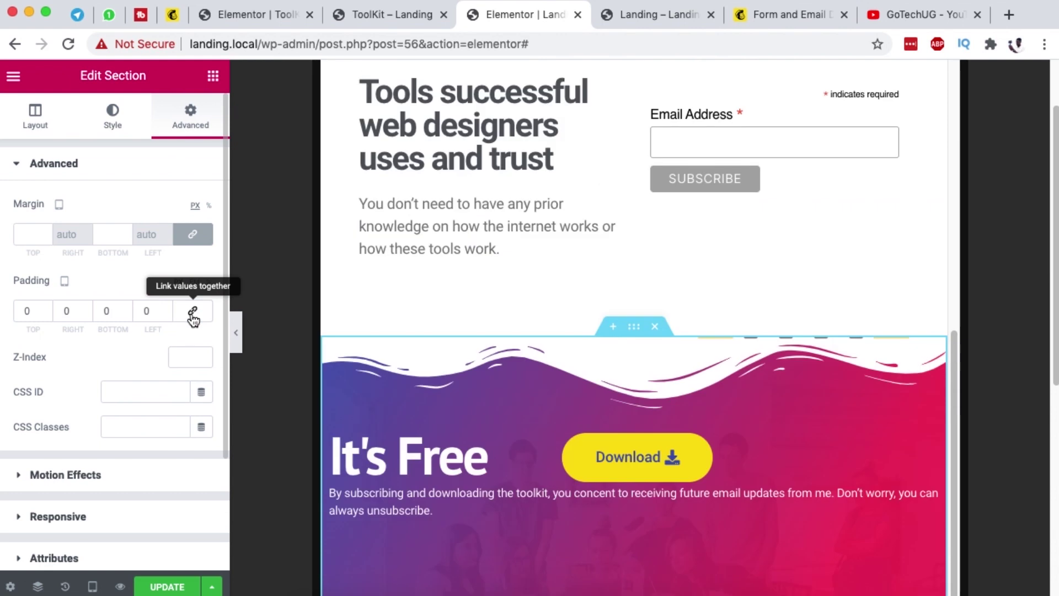
left_click(195, 312)
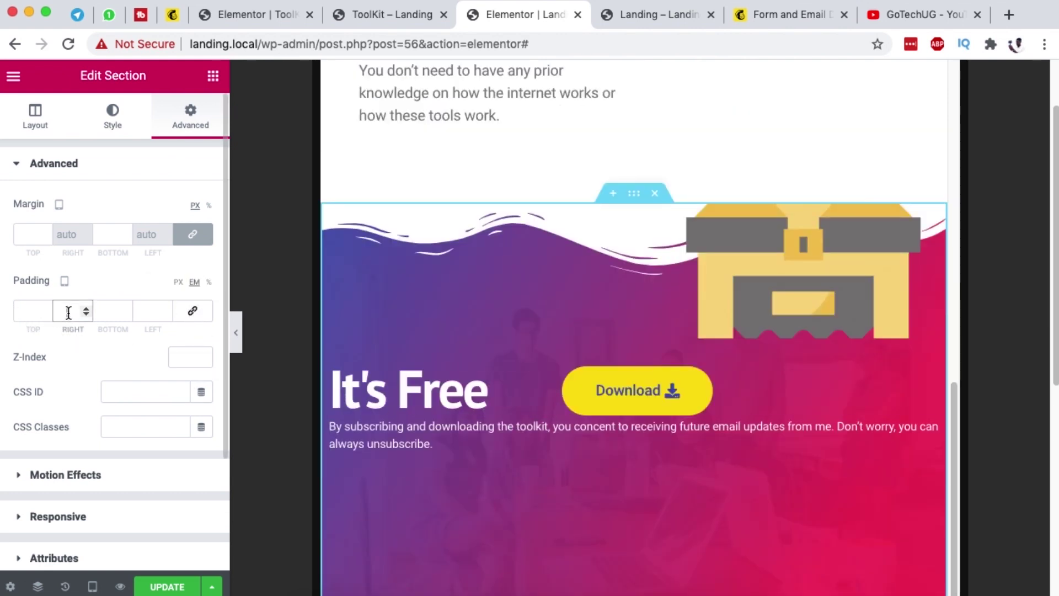
left_click(69, 313)
type("2")
left_click(144, 310)
type("2")
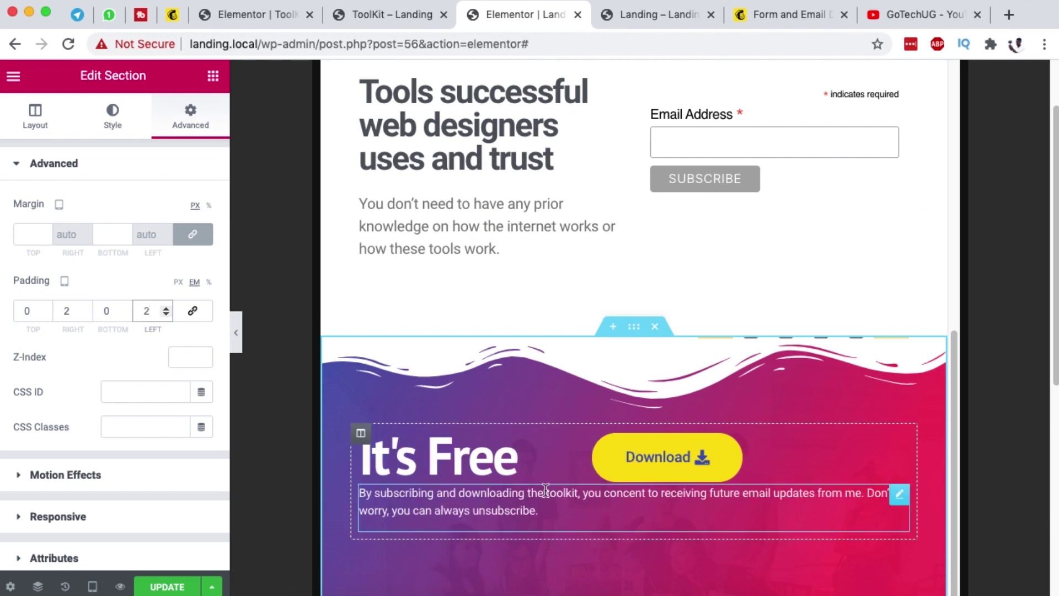
Update the page and switch the responsive preview to mobile
scroll(688, 495, "down", 3)
scroll(686, 485, "up", 8)
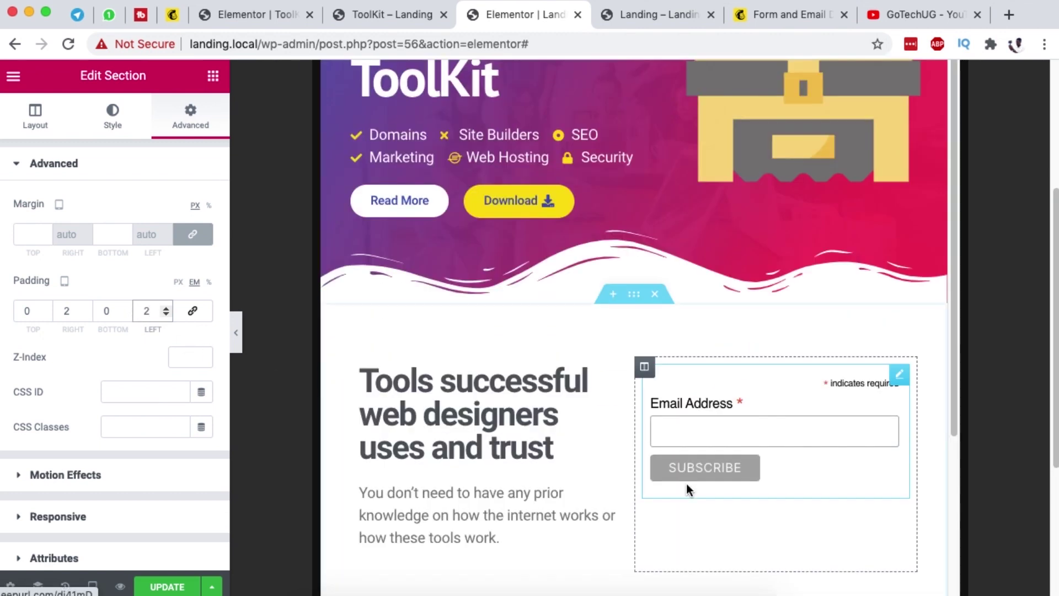
scroll(686, 483, "down", 8)
left_click(180, 586)
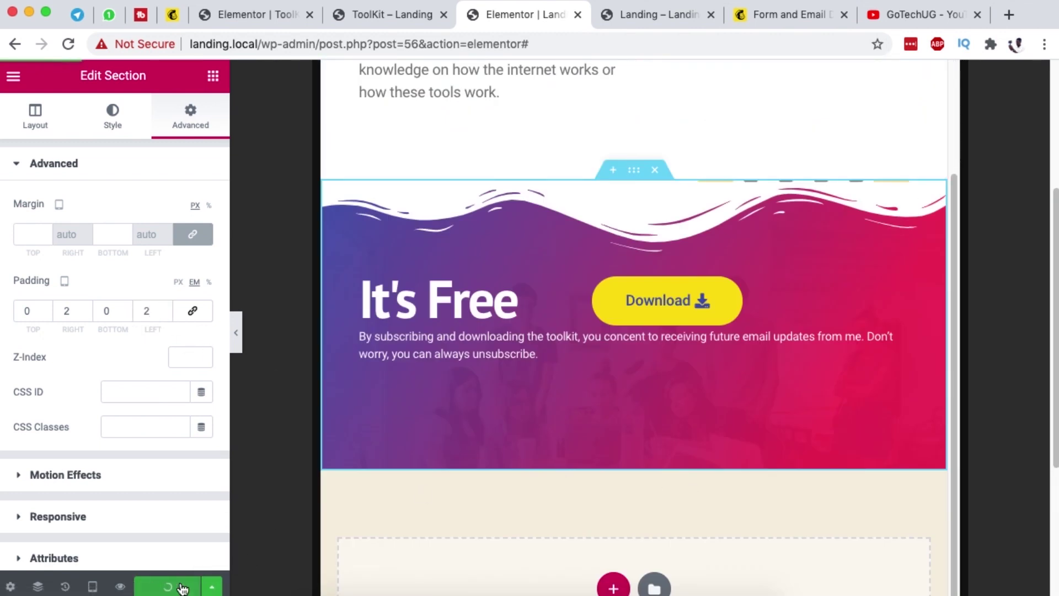
left_click(92, 586)
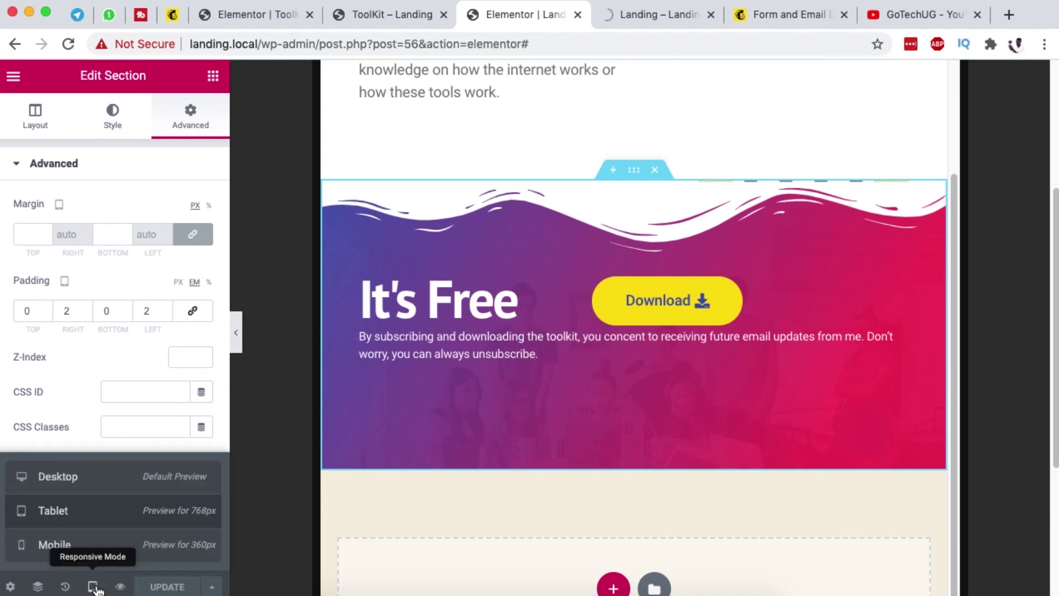
left_click(88, 558)
scroll(611, 479, "up", 10)
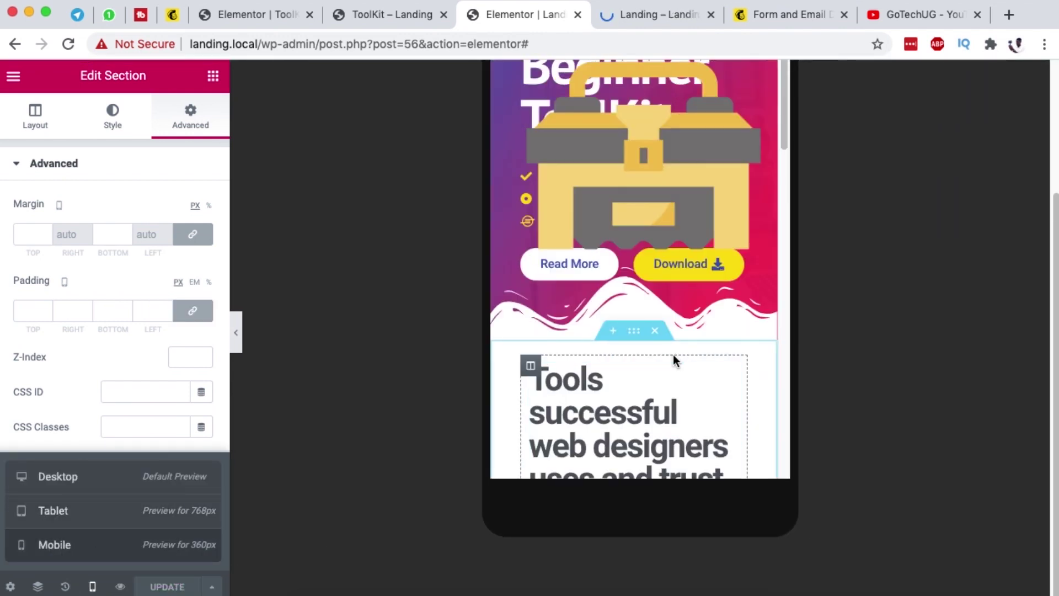
scroll(668, 306, "up", 5)
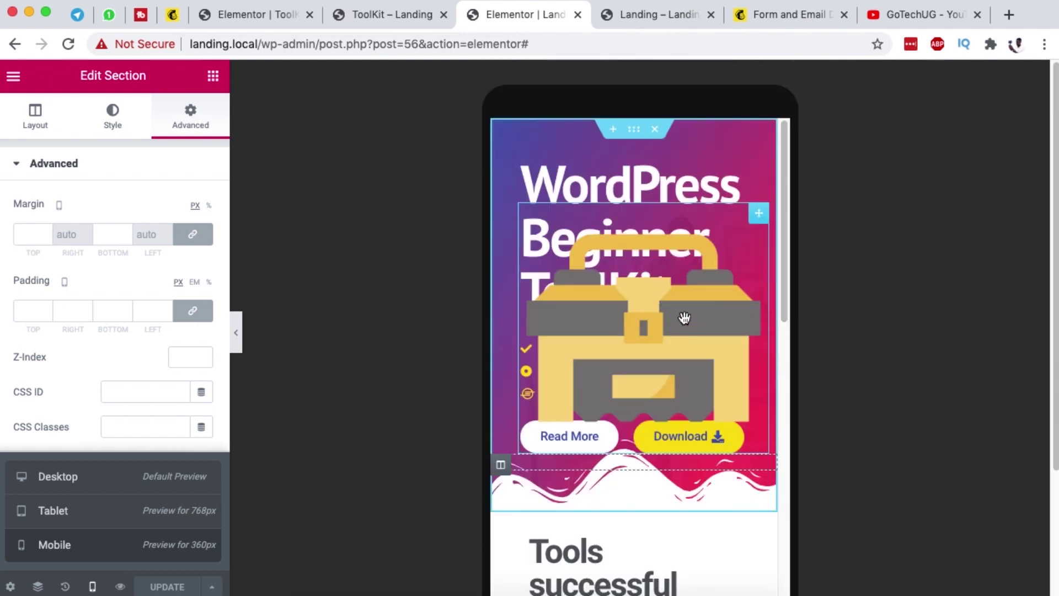
Hide the hero section's toolbox image on mobile
left_click(759, 217)
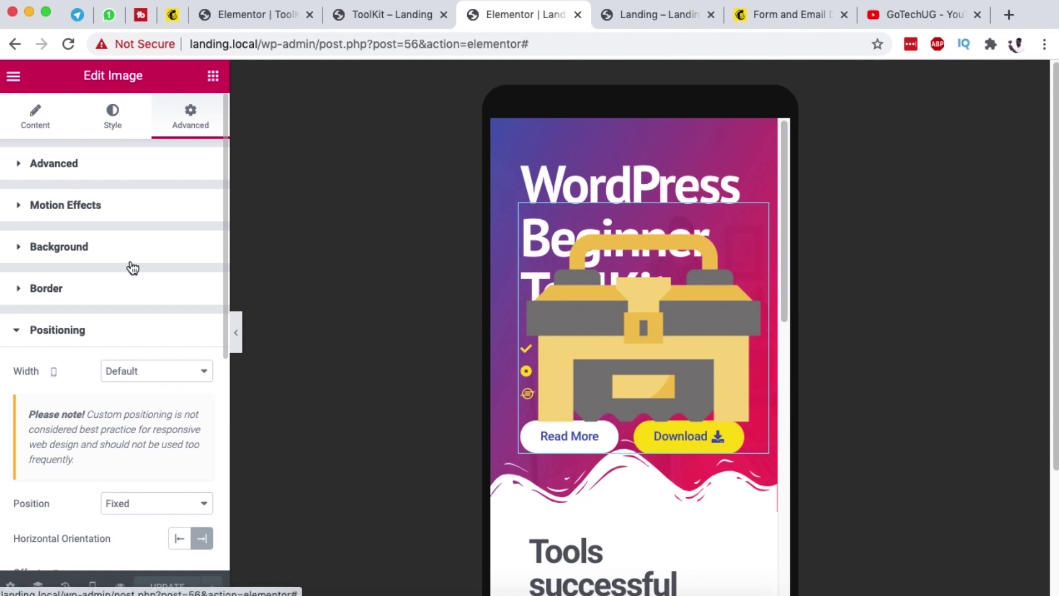
scroll(146, 359, "down", 7)
left_click(63, 375)
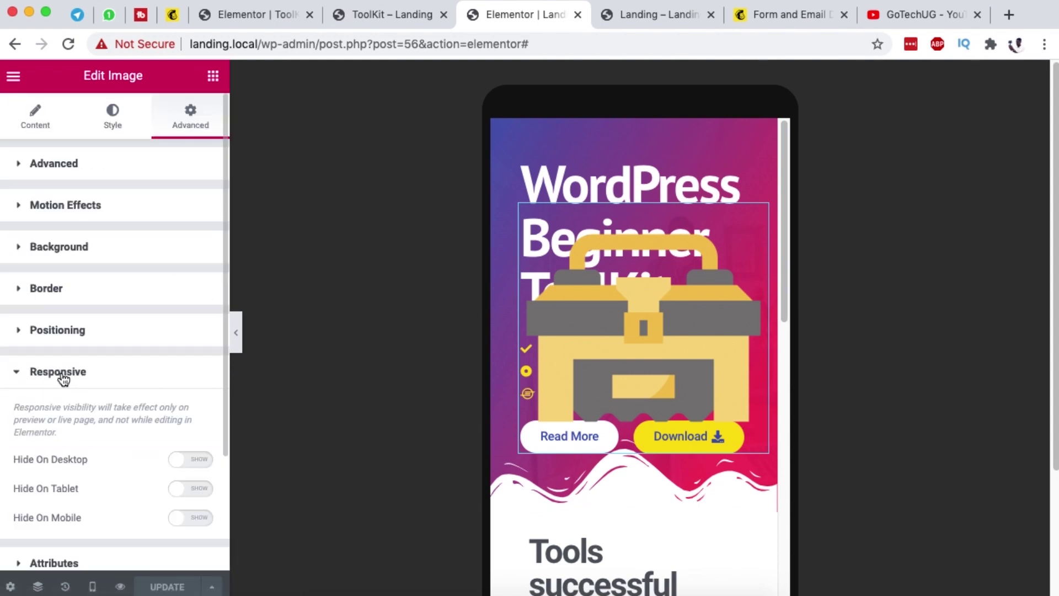
scroll(130, 443, "down", 3)
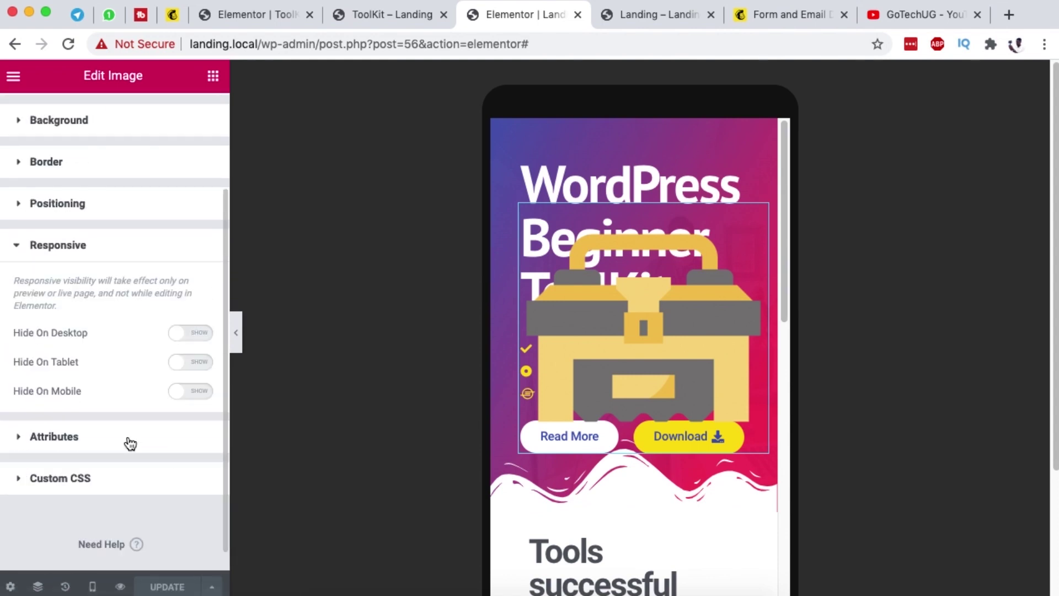
left_click(191, 392)
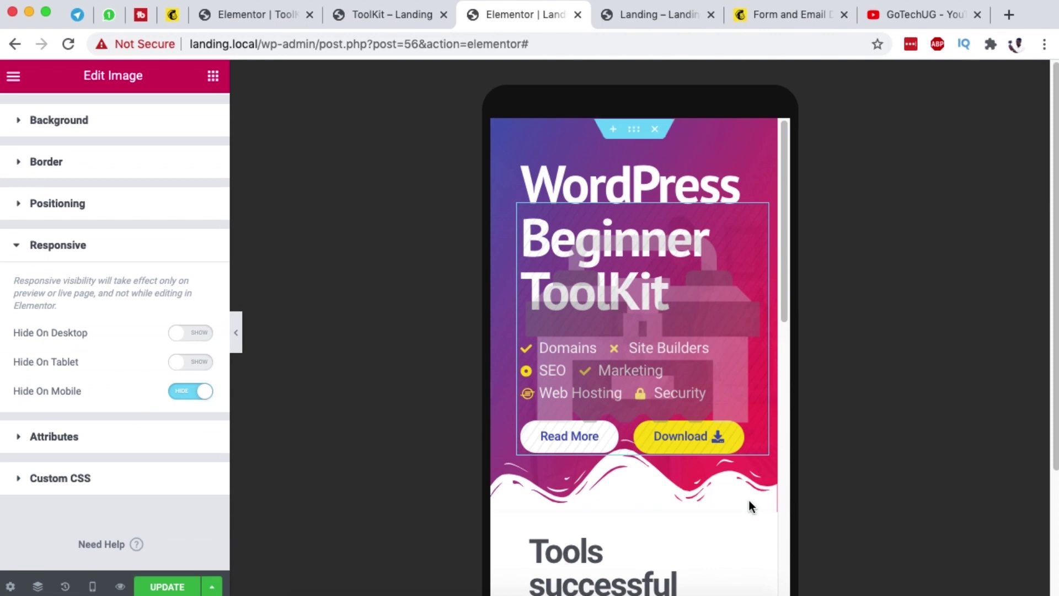
Set the hero section's bottom shape divider to a mobile width of 115 and height of 43
left_click(638, 136)
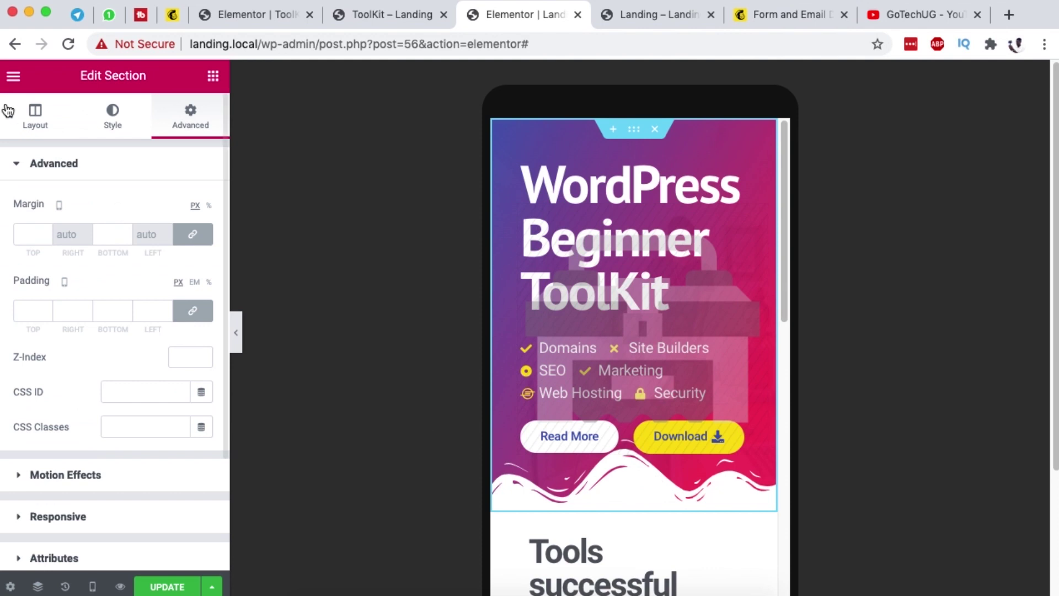
left_click(113, 124)
scroll(121, 353, "down", 4)
scroll(120, 359, "down", 3)
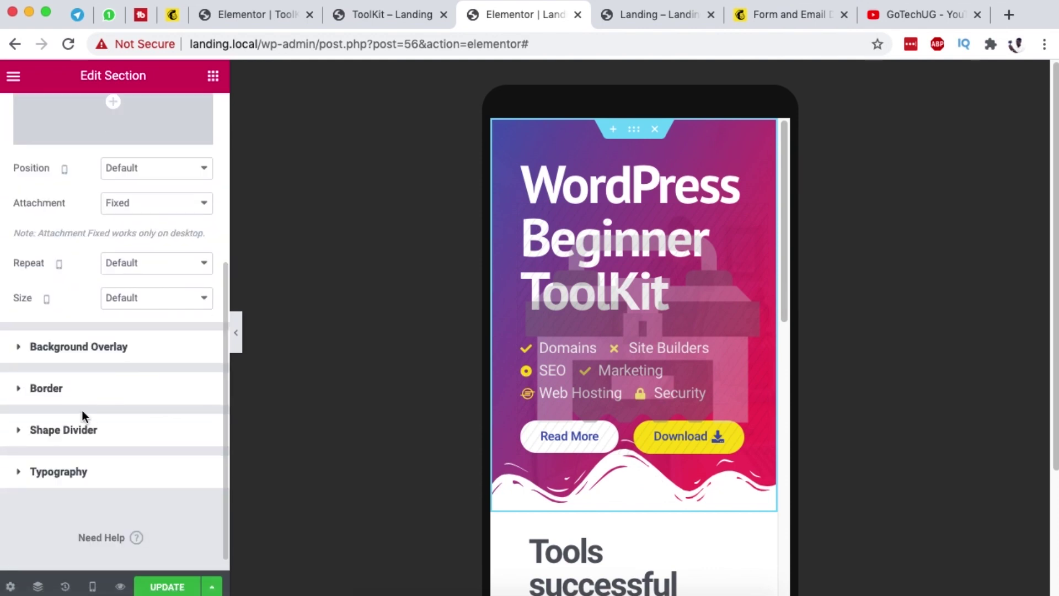
left_click(72, 436)
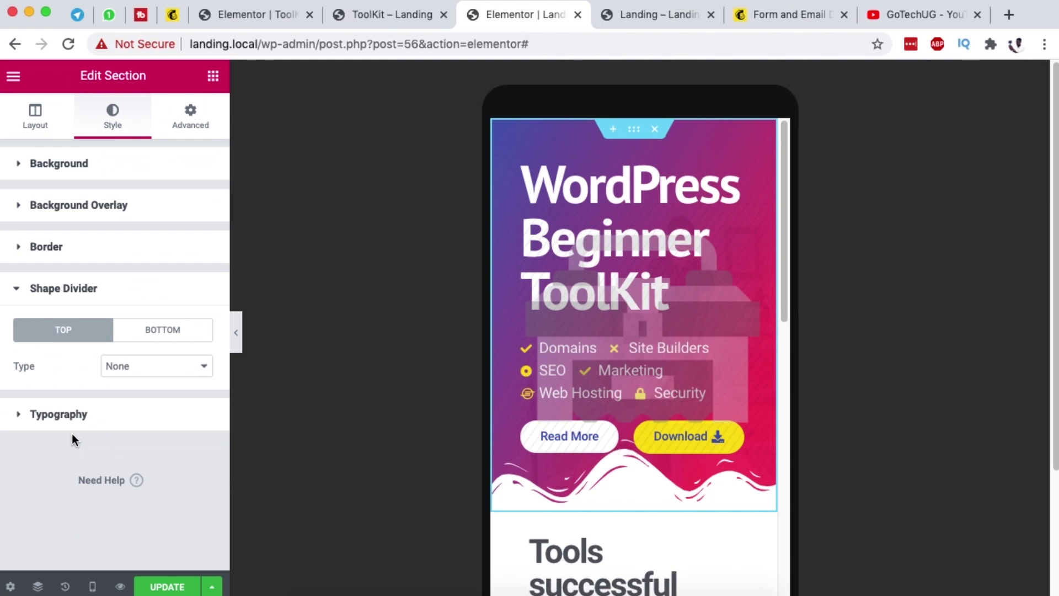
left_click(166, 334)
scroll(144, 386, "down", 4)
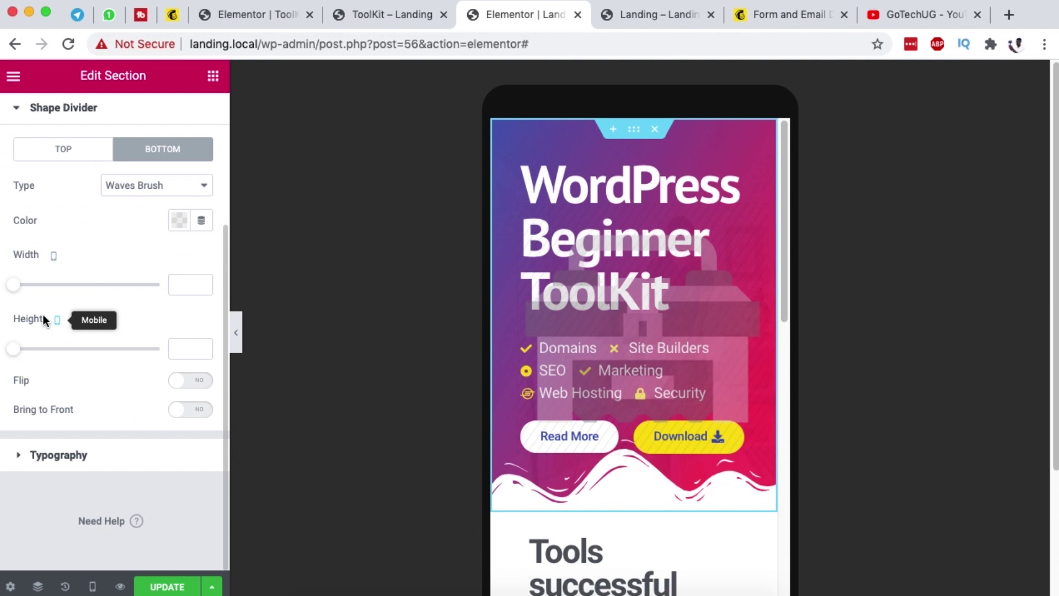
left_click_drag(13, 286, 49, 287)
mouse_move(21, 356)
left_mouse_down()
mouse_move(44, 353)
mouse_move(31, 350)
left_mouse_up()
left_click_drag(49, 284, 24, 284)
Set the mobile font size of the "Tools successful web designers uses and trust" heading to 24 px
scroll(772, 518, "down", 5)
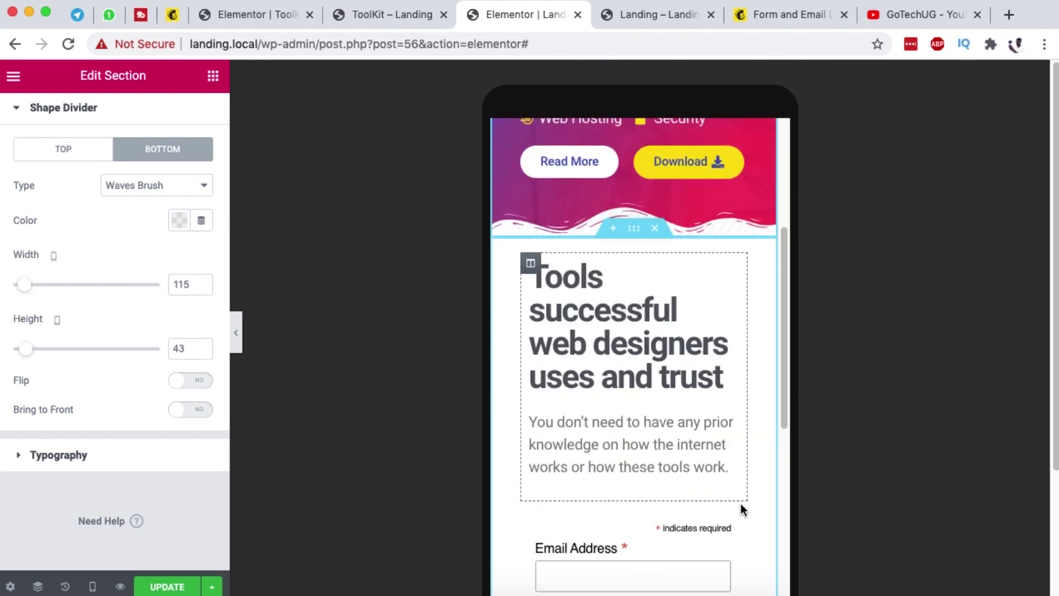
scroll(740, 496, "down", 1)
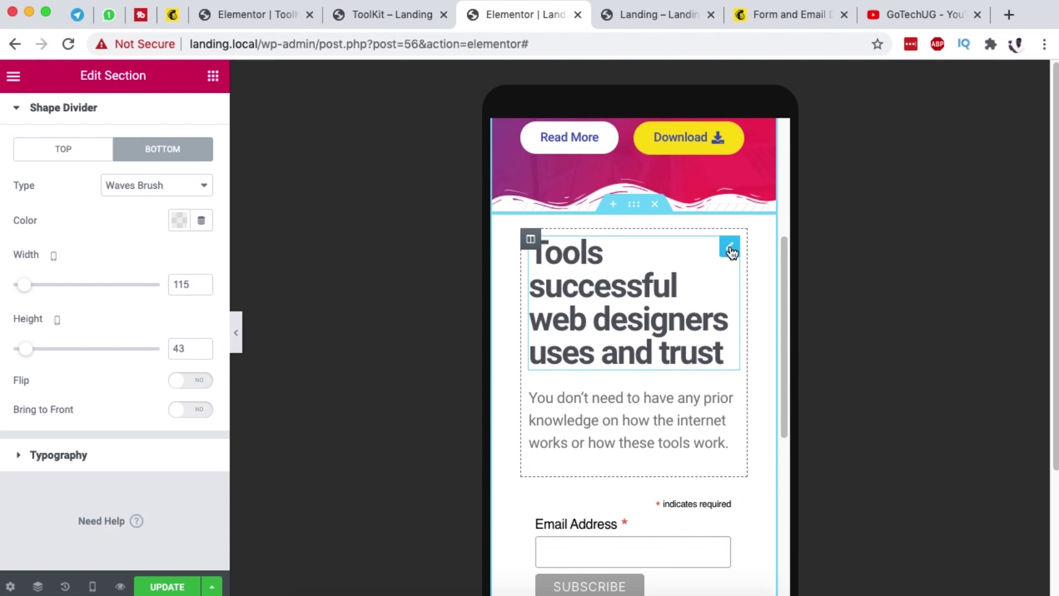
left_click(644, 256)
left_click(202, 239)
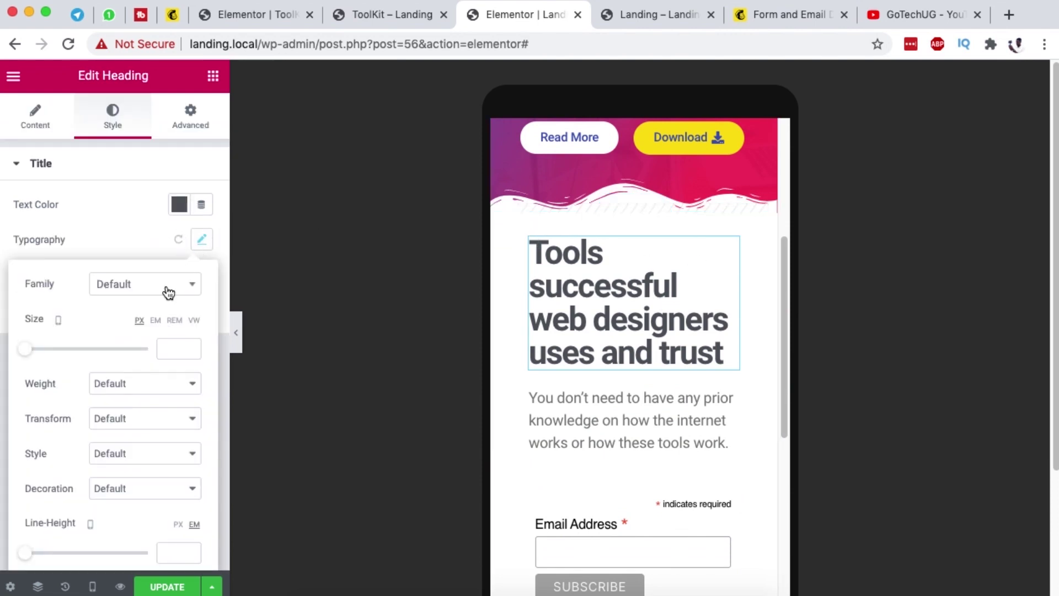
left_click_drag(24, 350, 39, 356)
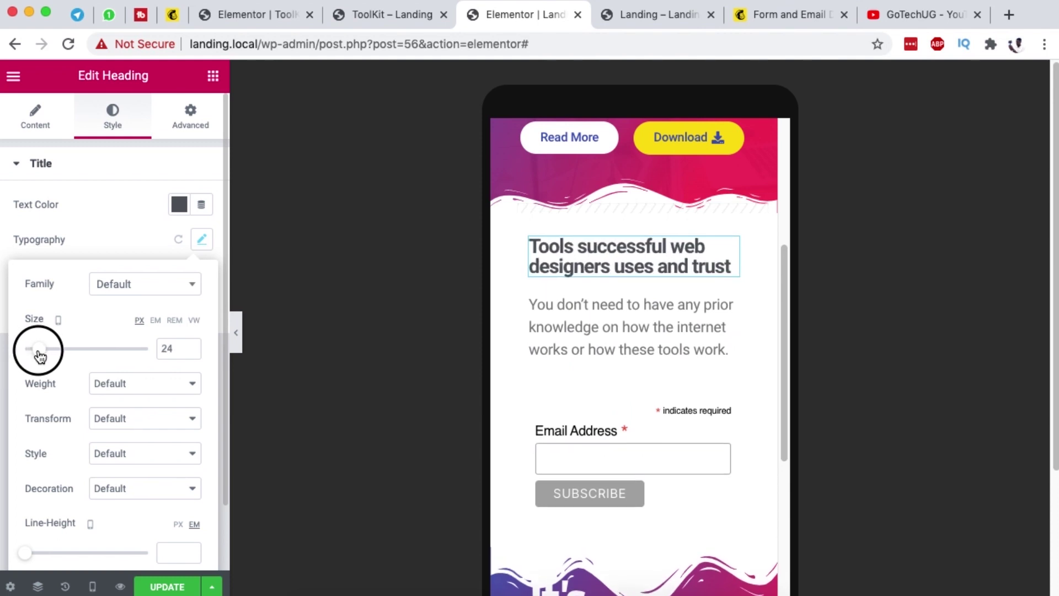
Set the mobile font size of the paragraph below that heading to 16 px
left_click(633, 326)
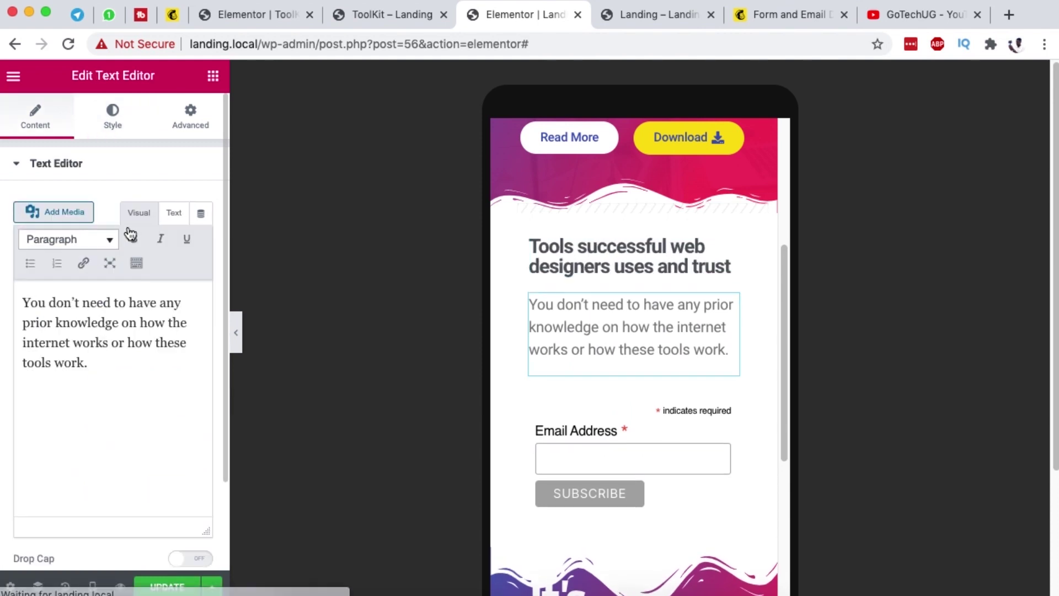
left_click(113, 116)
left_click(203, 275)
mouse_move(24, 382)
left_mouse_down()
mouse_move(34, 382)
mouse_move(31, 391)
left_mouse_up()
scroll(851, 487, "down", 1)
left_click(34, 392)
Select the "It's Free" section through the Navigator and set its top shape divider's mobile height to 51
scroll(614, 455, "down", 4)
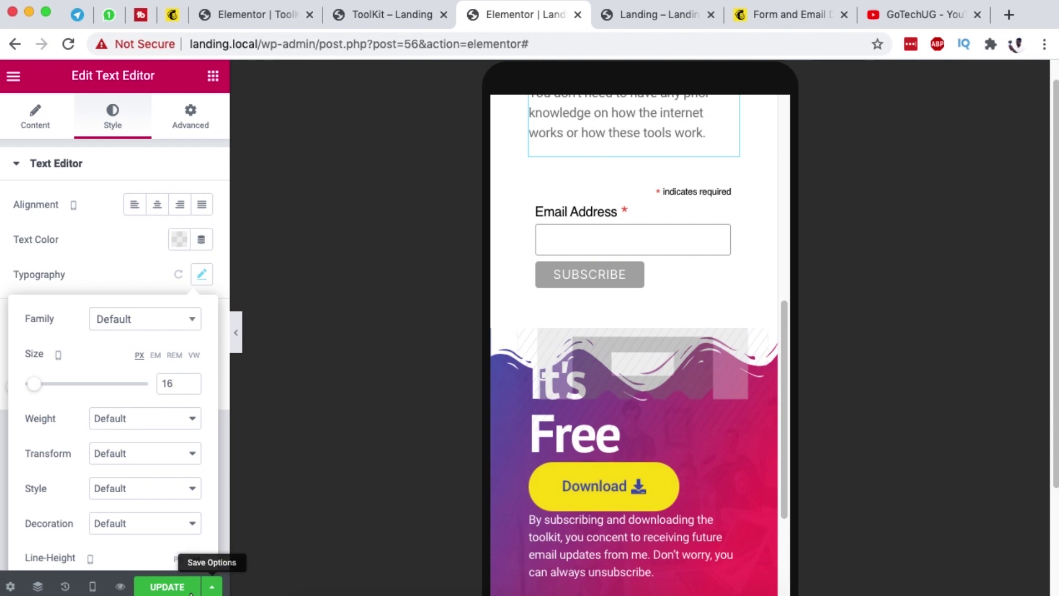
left_click(38, 586)
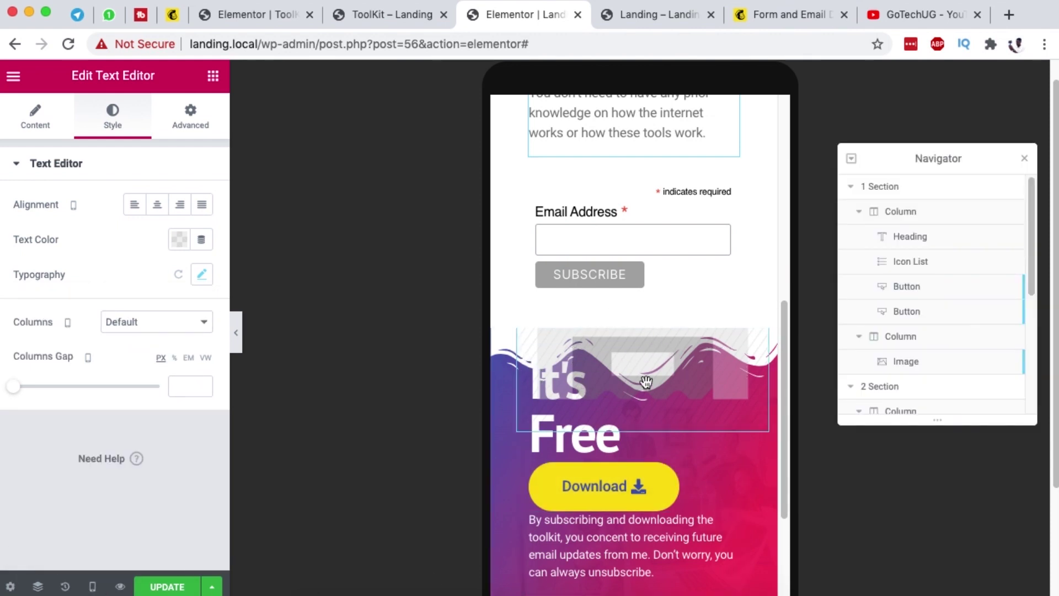
scroll(1001, 370, "down", 5)
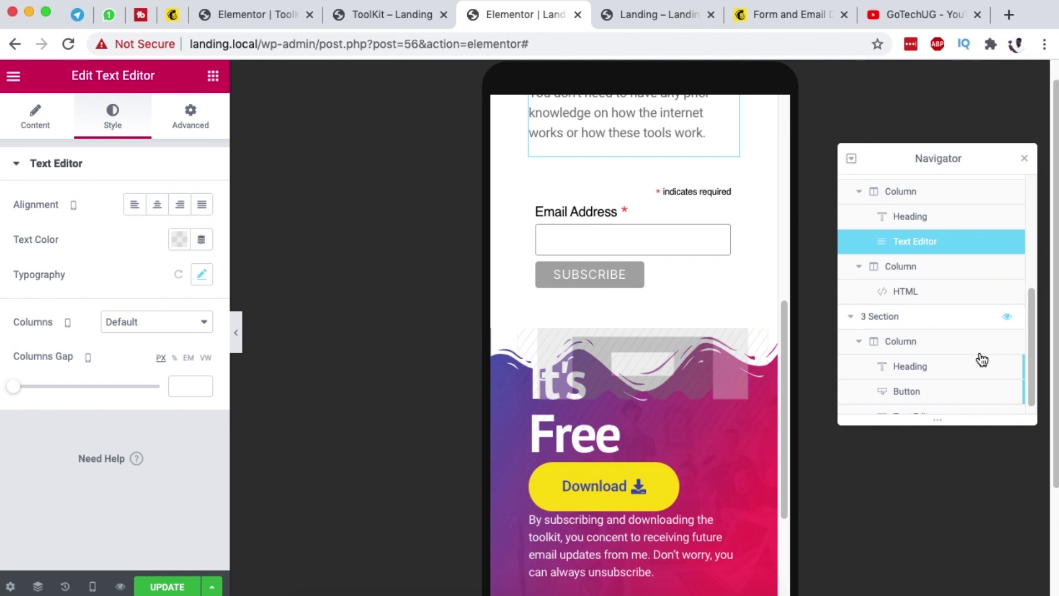
left_click(923, 308)
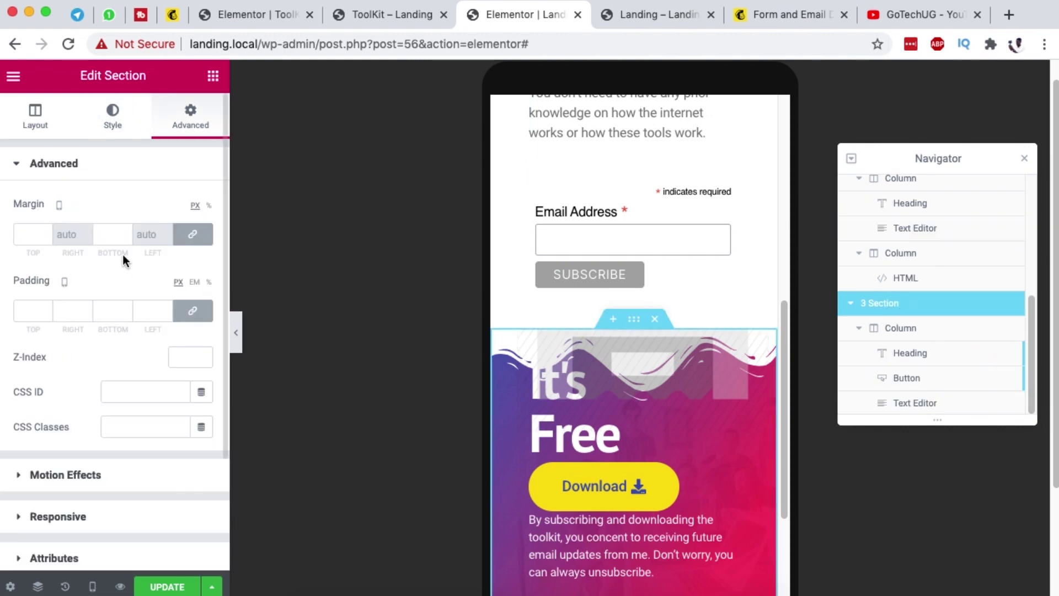
scroll(101, 440, "down", 3)
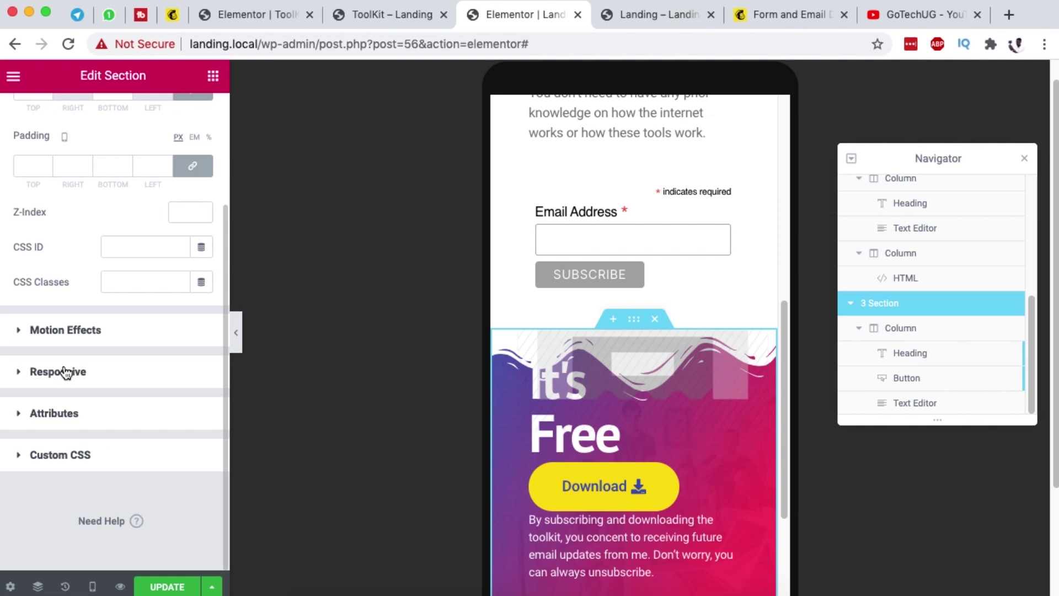
scroll(70, 347, "up", 5)
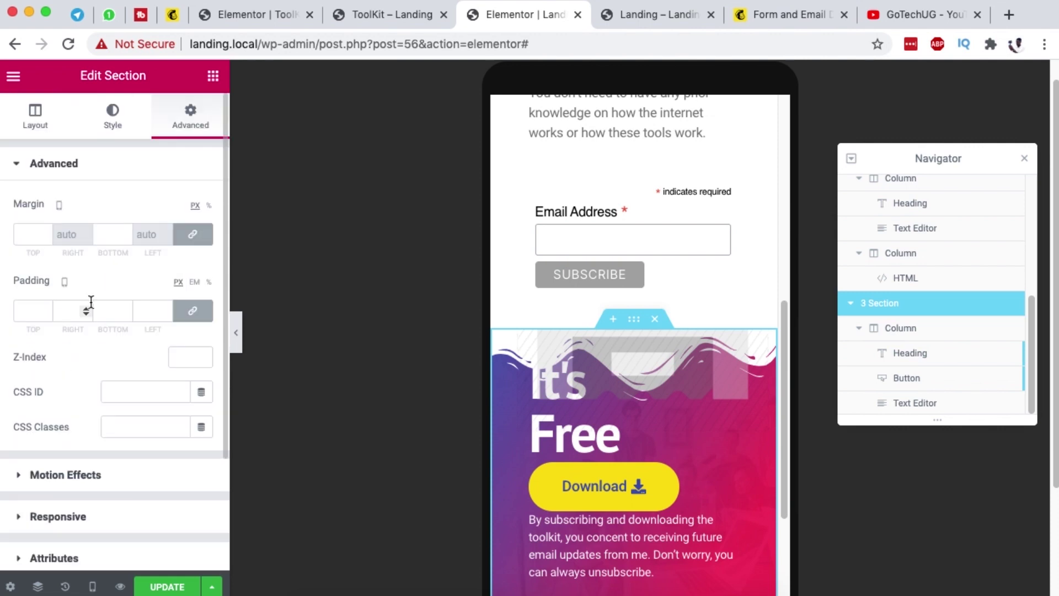
left_click(118, 122)
scroll(114, 366, "down", 5)
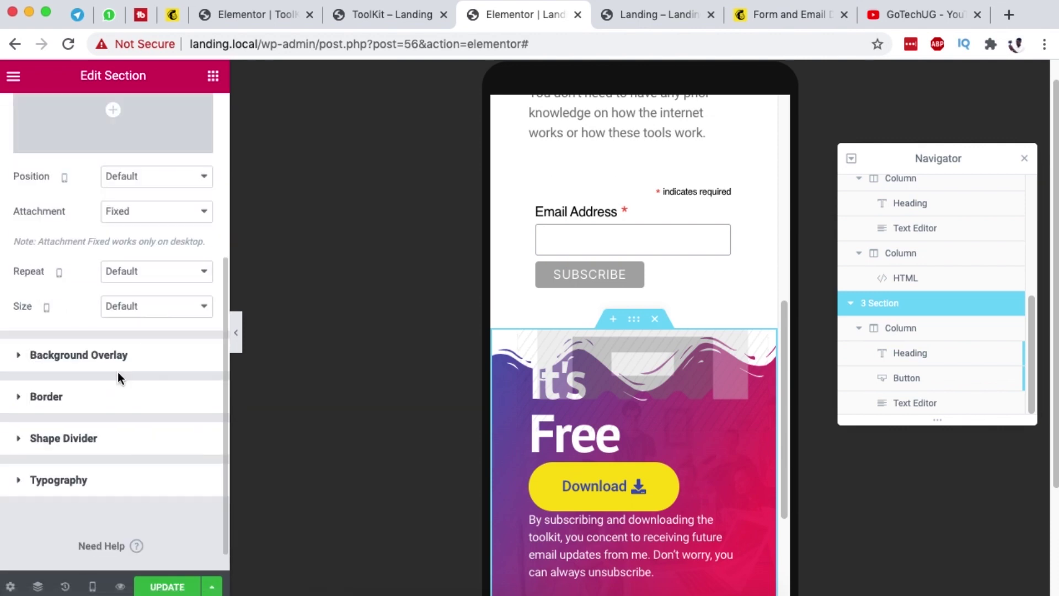
left_click(64, 439)
scroll(79, 405, "down", 3)
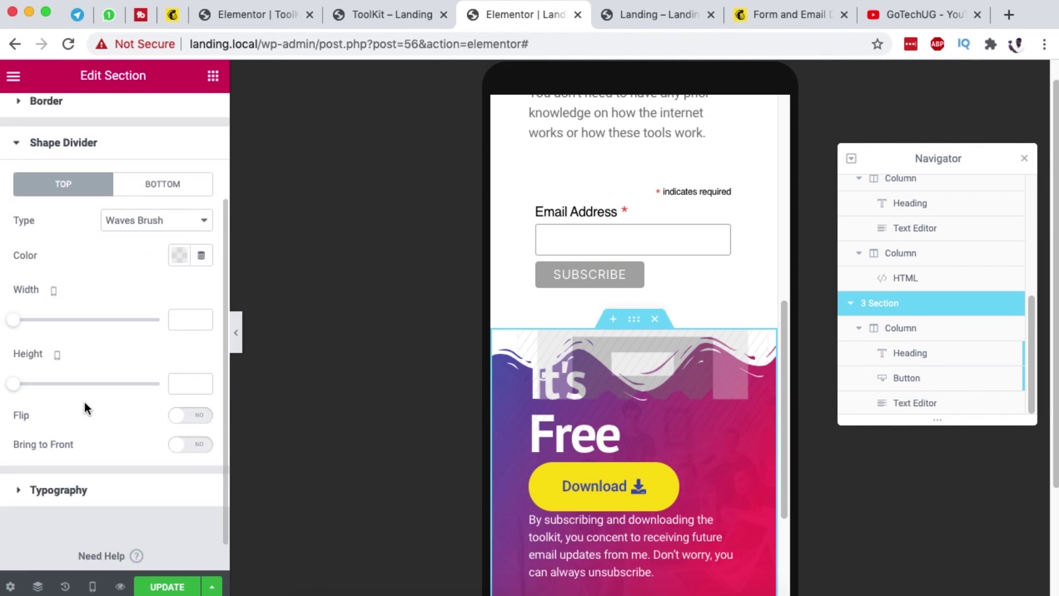
left_click(13, 380)
left_click_drag(12, 385, 26, 384)
Check the mobile width and height of the hero section's bottom shape divider
scroll(746, 383, "up", 10)
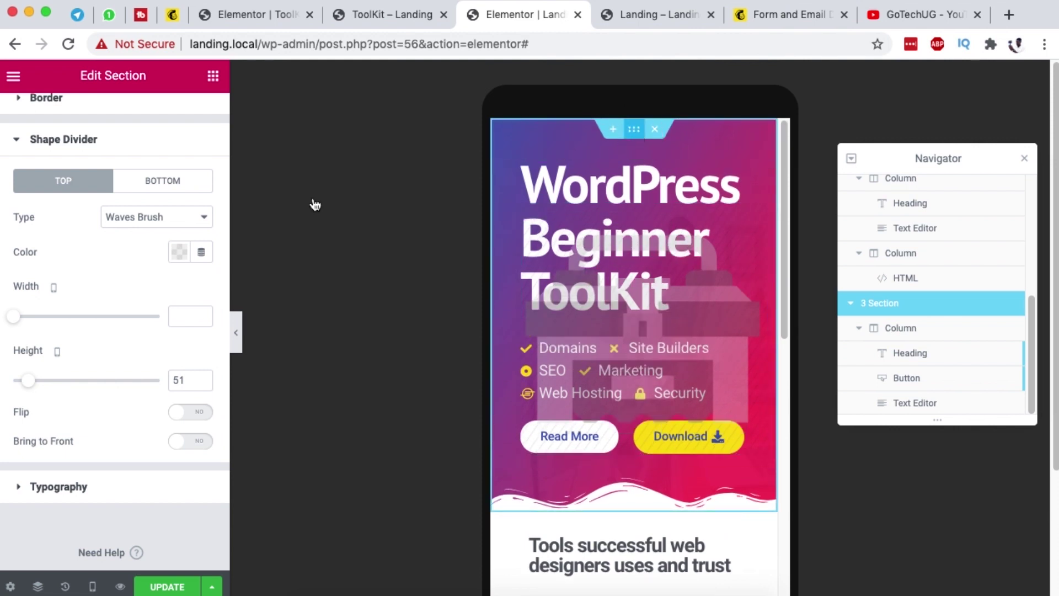
left_click(157, 330)
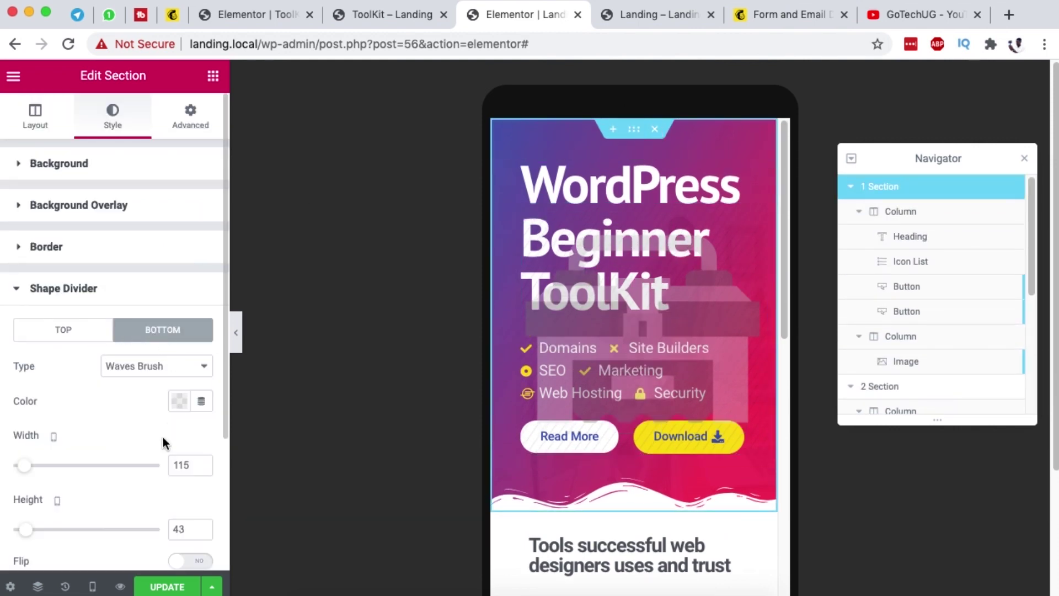
scroll(163, 469, "down", 1)
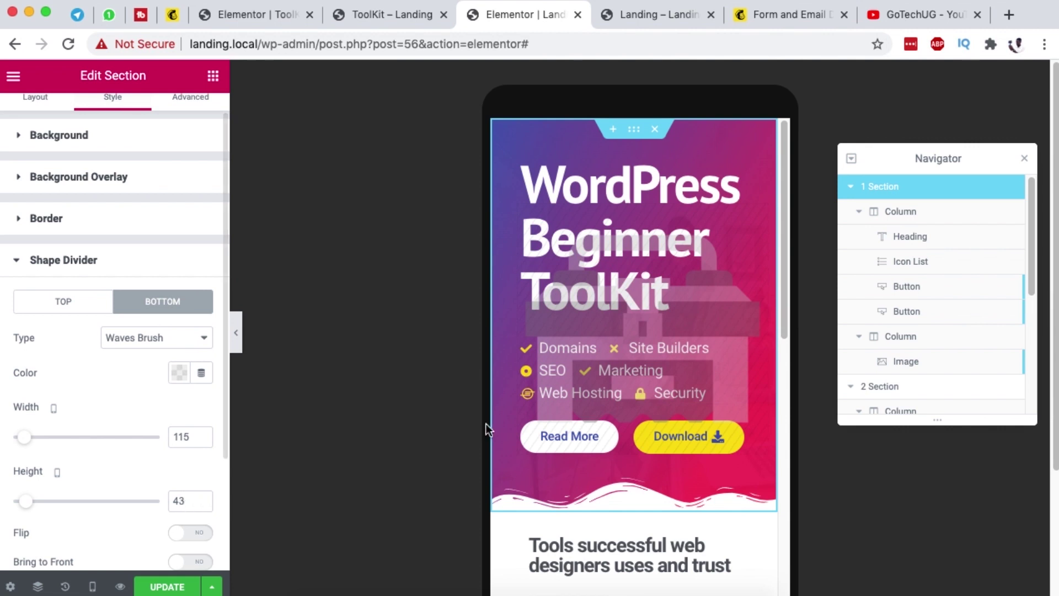
Select the "It's Free" section through the Navigator and set its top shape divider's mobile height to 43
scroll(974, 372, "down", 5)
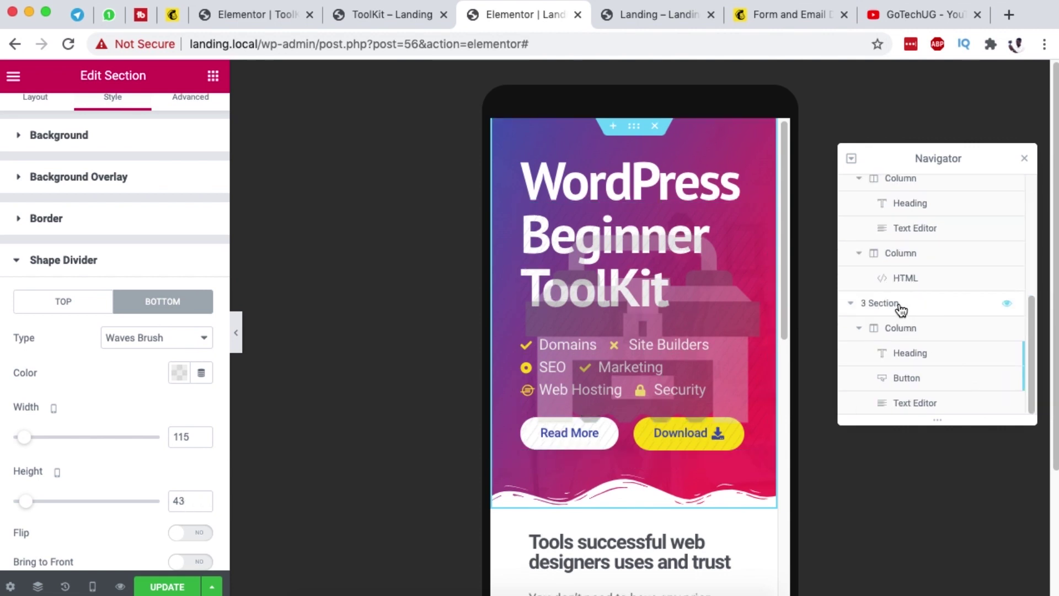
left_click(860, 303)
scroll(53, 394, "down", 5)
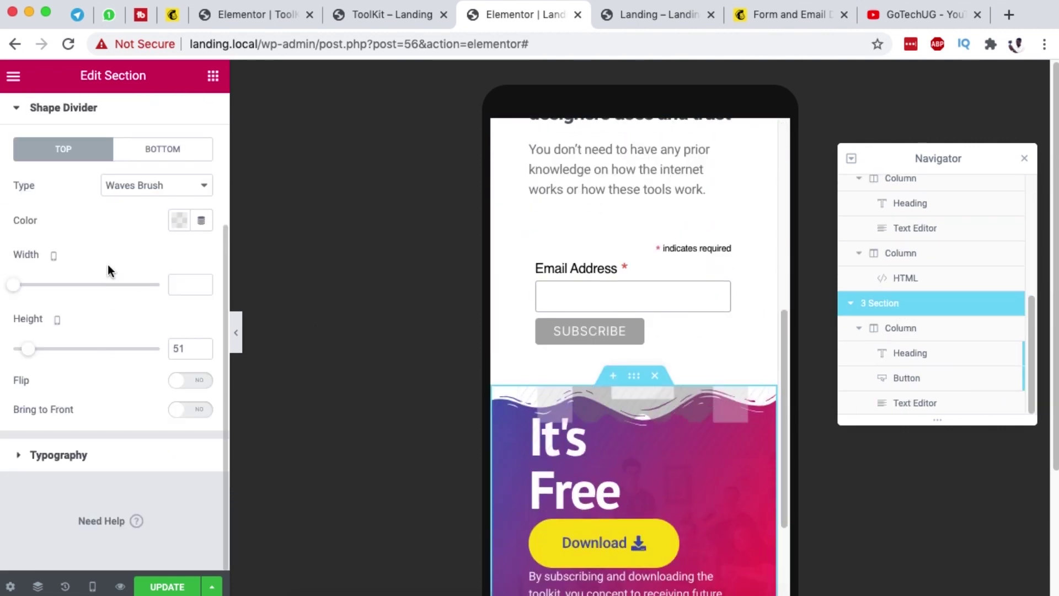
left_click(175, 350)
type("43")
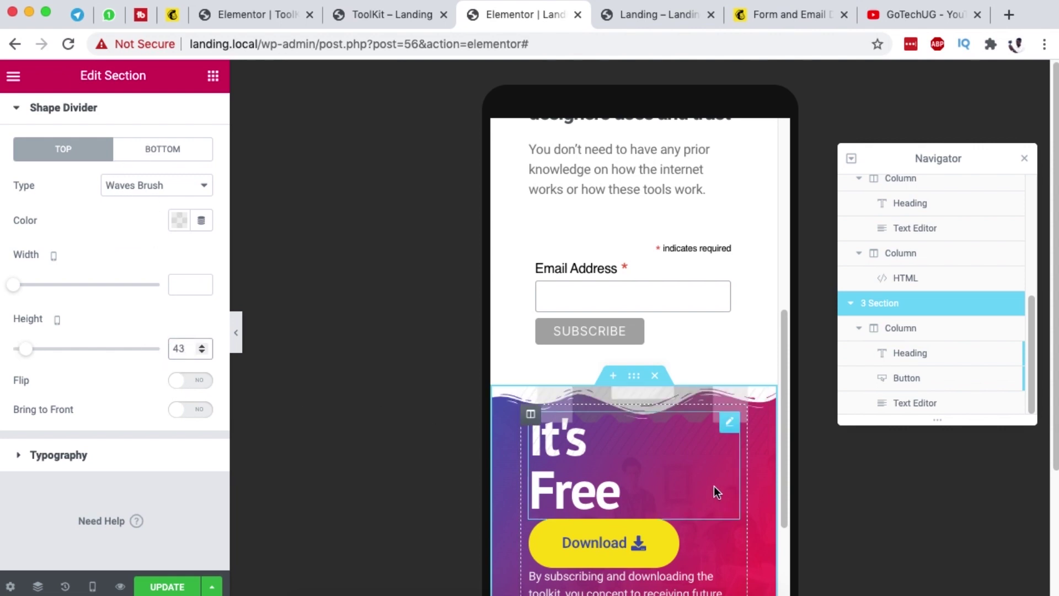
scroll(713, 485, "down", 2)
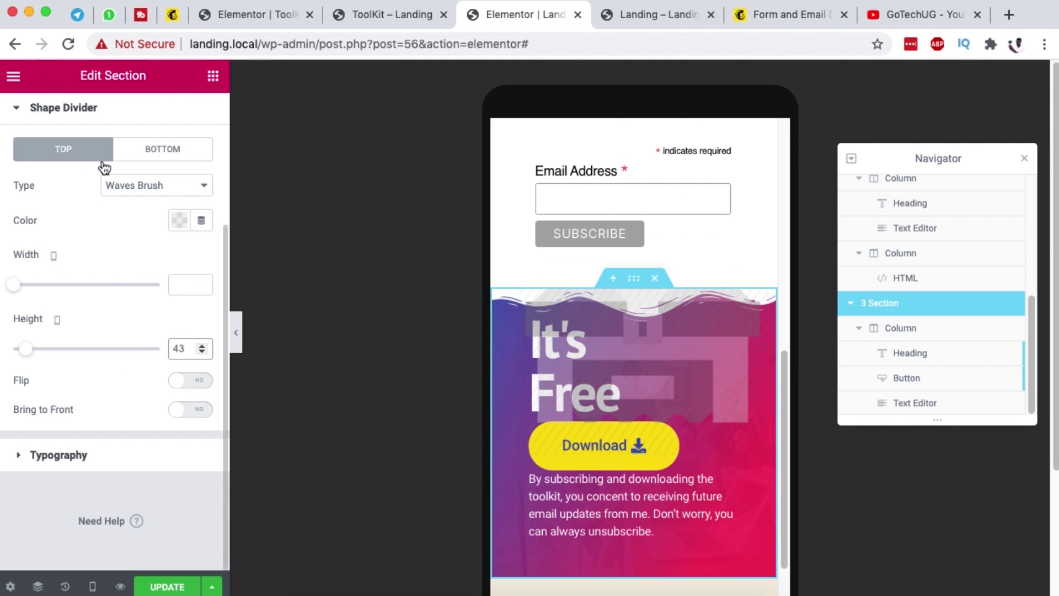
Unlink the "It's Free" section's mobile padding values and set 1 em on top with 0 on the other sides
scroll(113, 160, "up", 3)
scroll(99, 148, "up", 1)
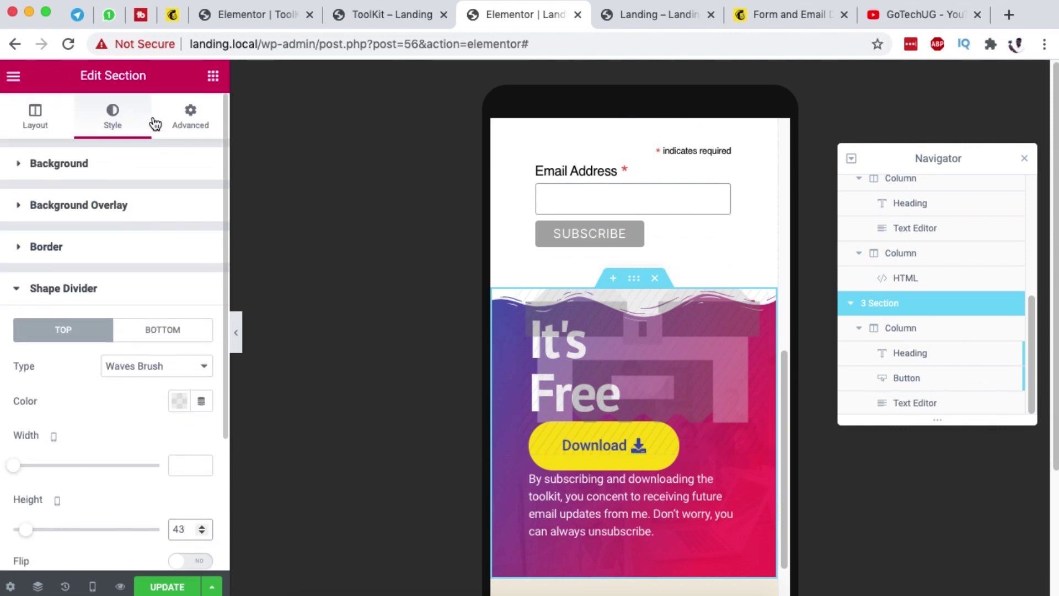
left_click(189, 121)
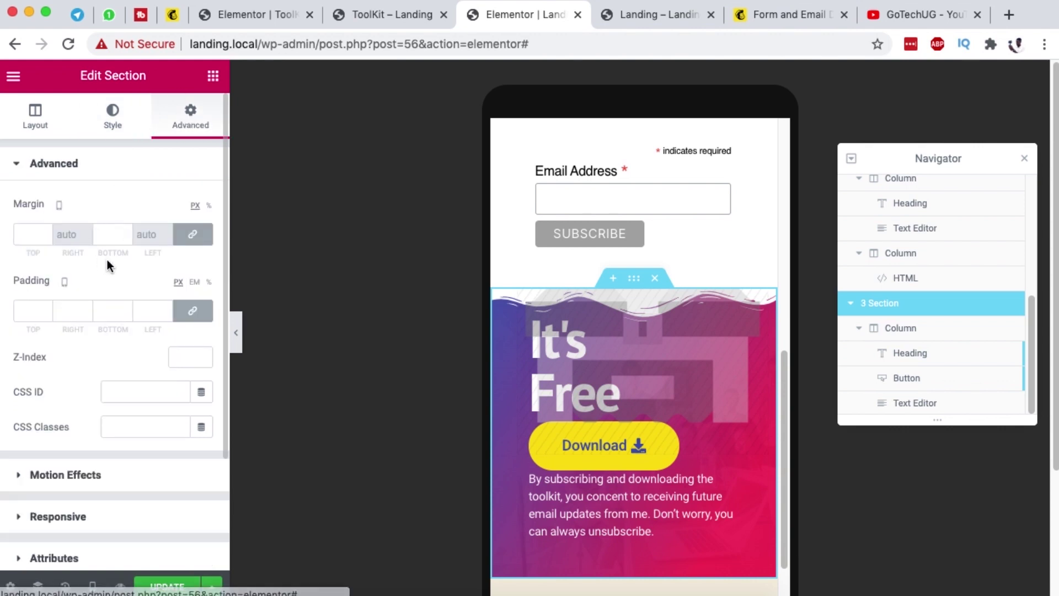
left_click(193, 312)
left_click_drag(28, 314, 14, 312)
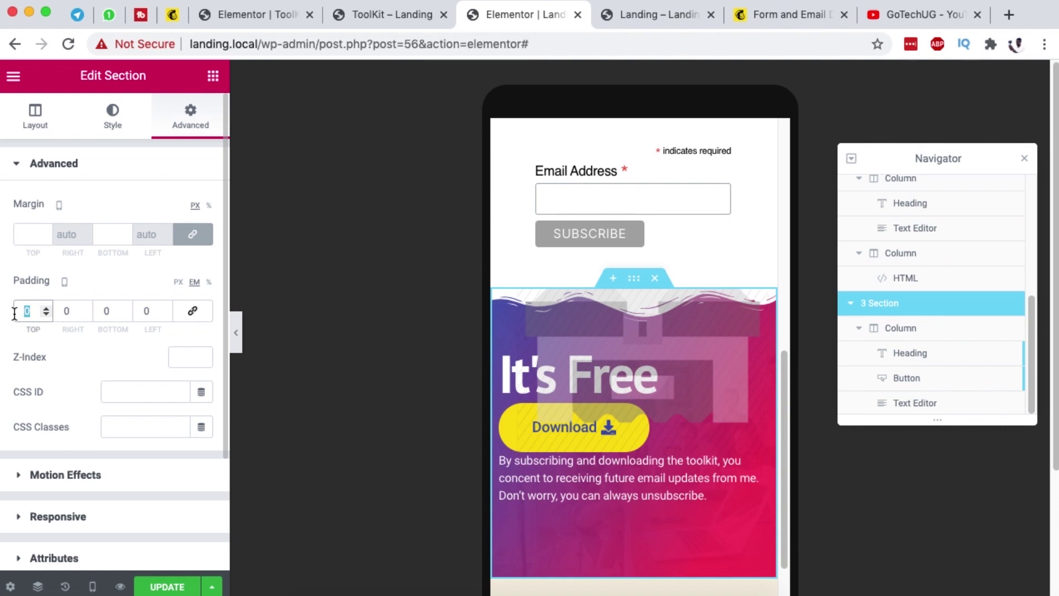
type("1")
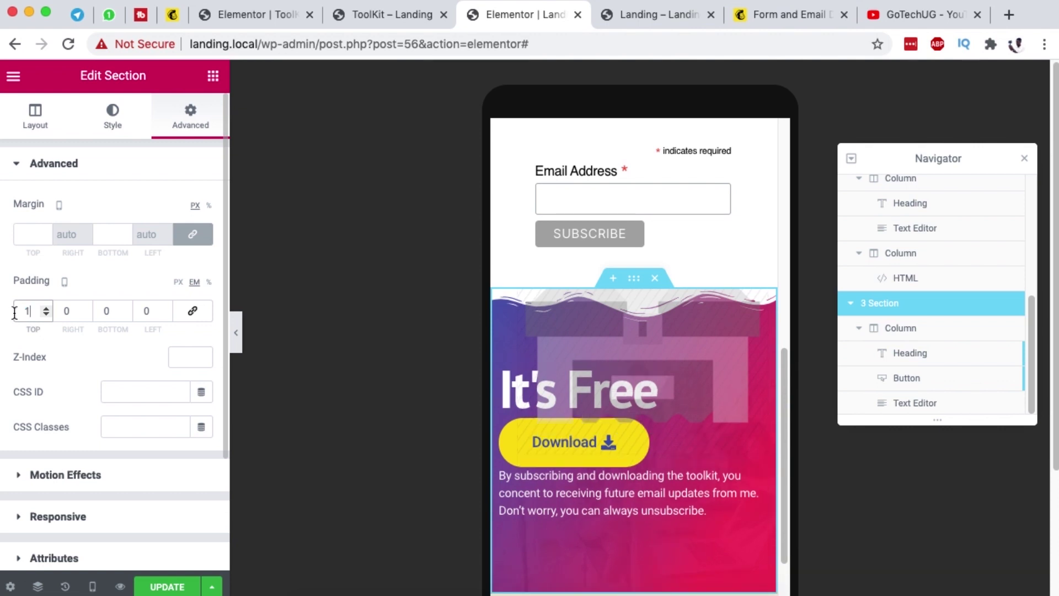
Review the mobile layout from the hero to the "It's Free" section, selecting its Download button and the hero heading
scroll(607, 401, "up", 10)
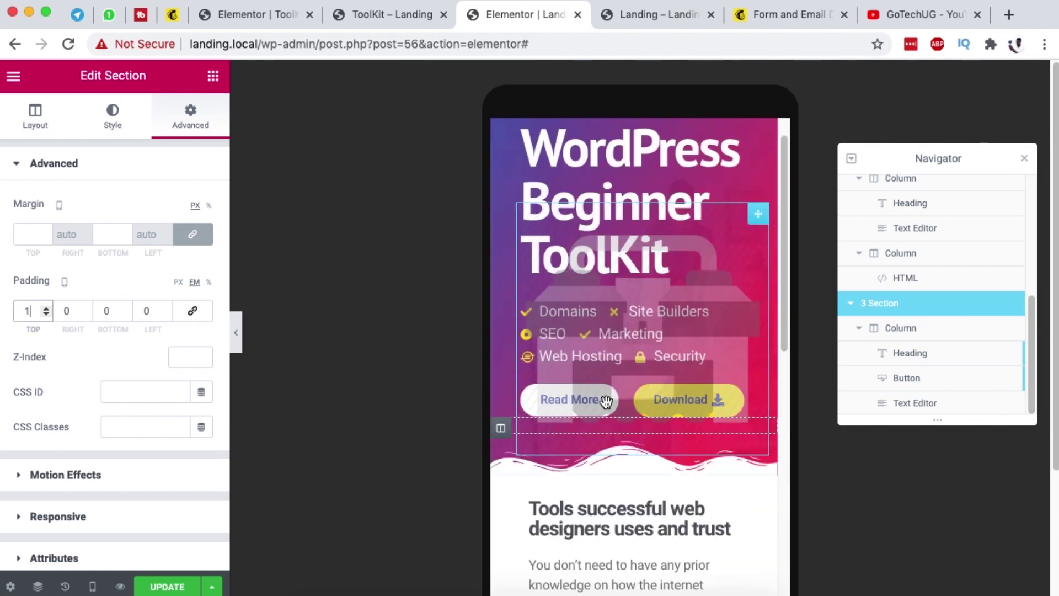
scroll(639, 430, "down", 10)
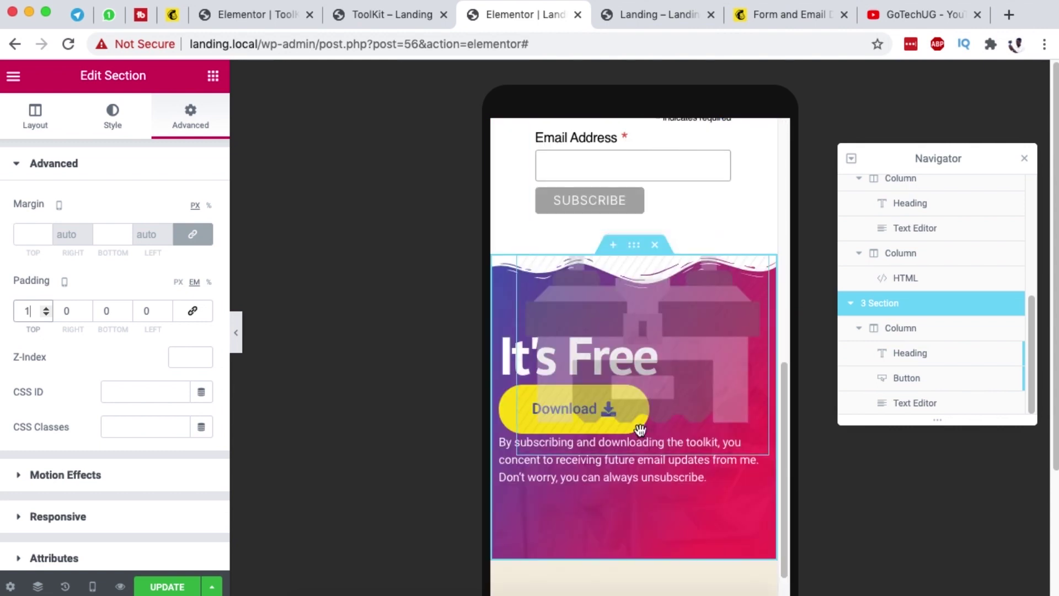
left_click_drag(562, 396, 513, 432)
scroll(640, 371, "up", 2)
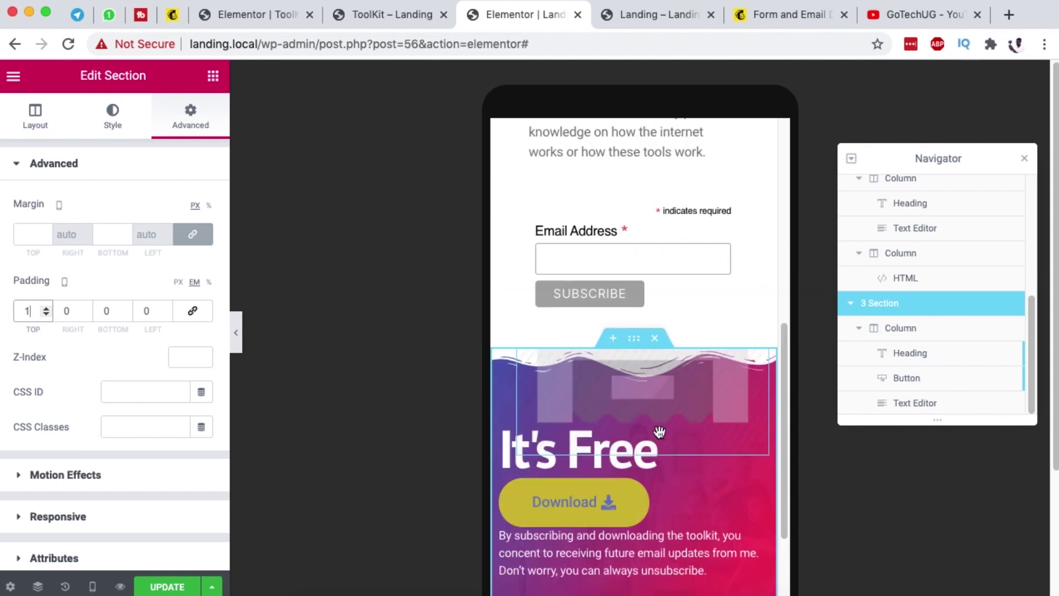
left_click(640, 492)
scroll(682, 449, "up", 10)
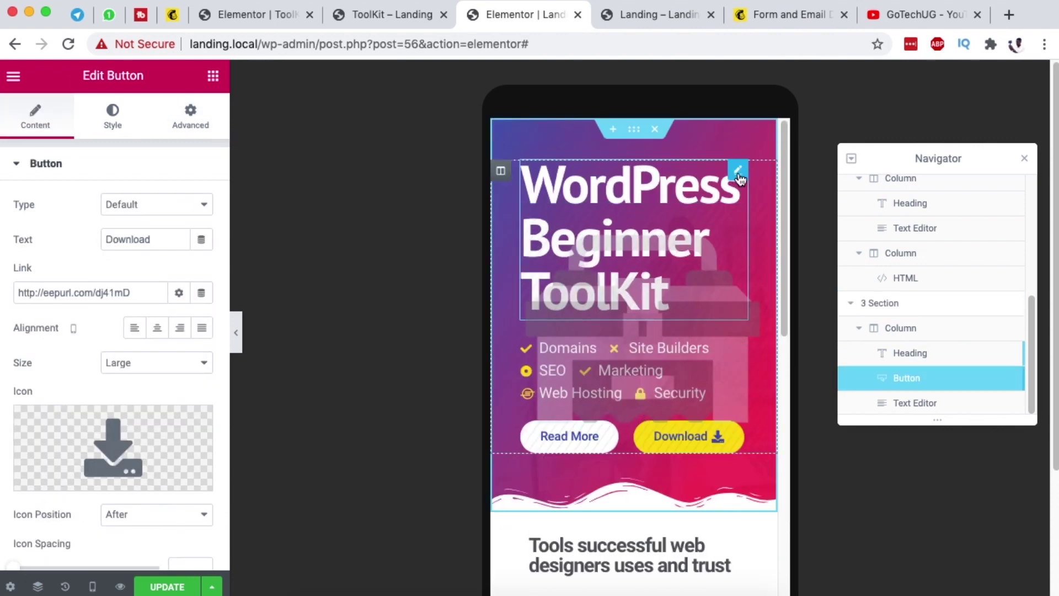
left_click(736, 175)
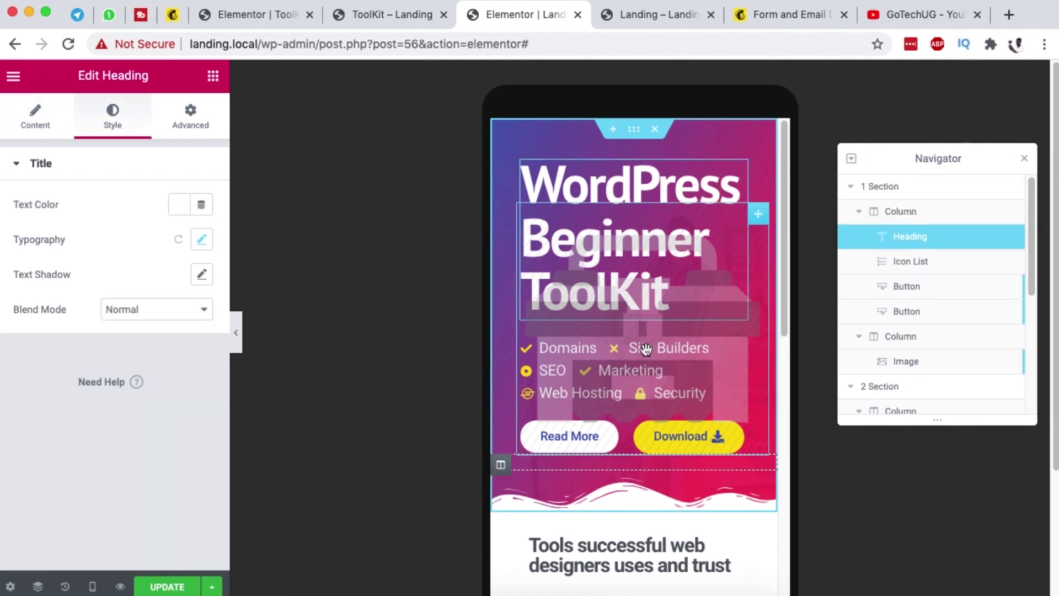
Switch the responsive preview back to Desktop, check the page down to the "It's Free" section, and update the page
left_click(92, 586)
left_click(61, 478)
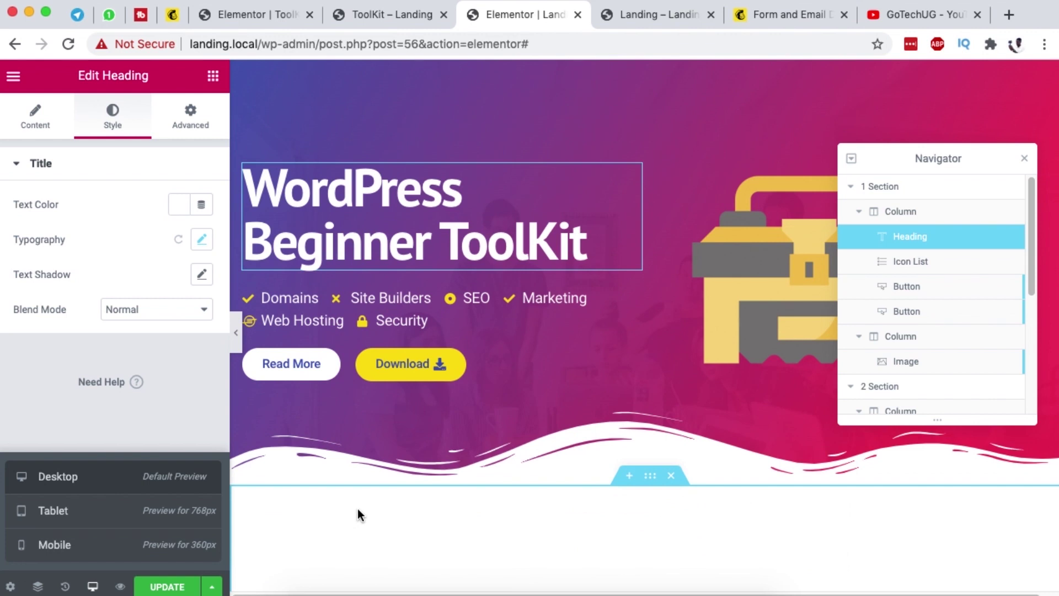
scroll(528, 512, "down", 15)
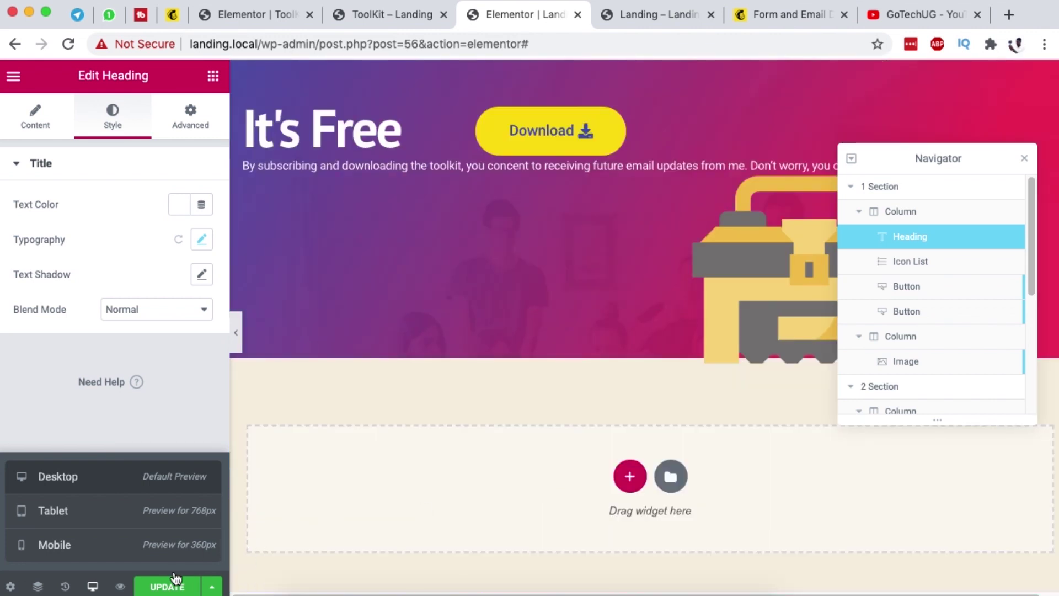
left_click(175, 582)
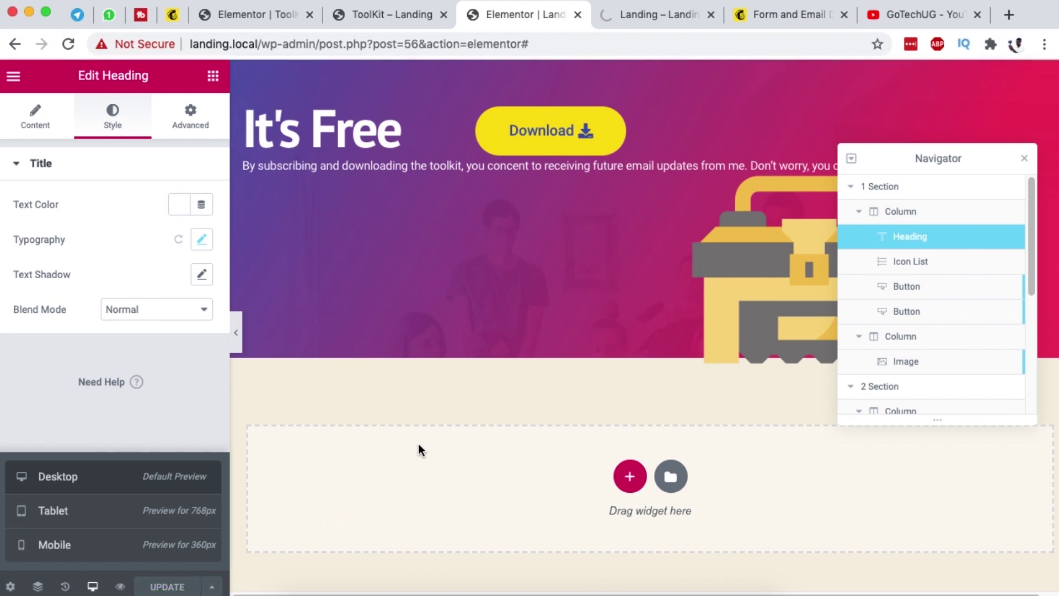
Check the lower sections of the updated landing page in its browser preview
key("ctrl+Tab")
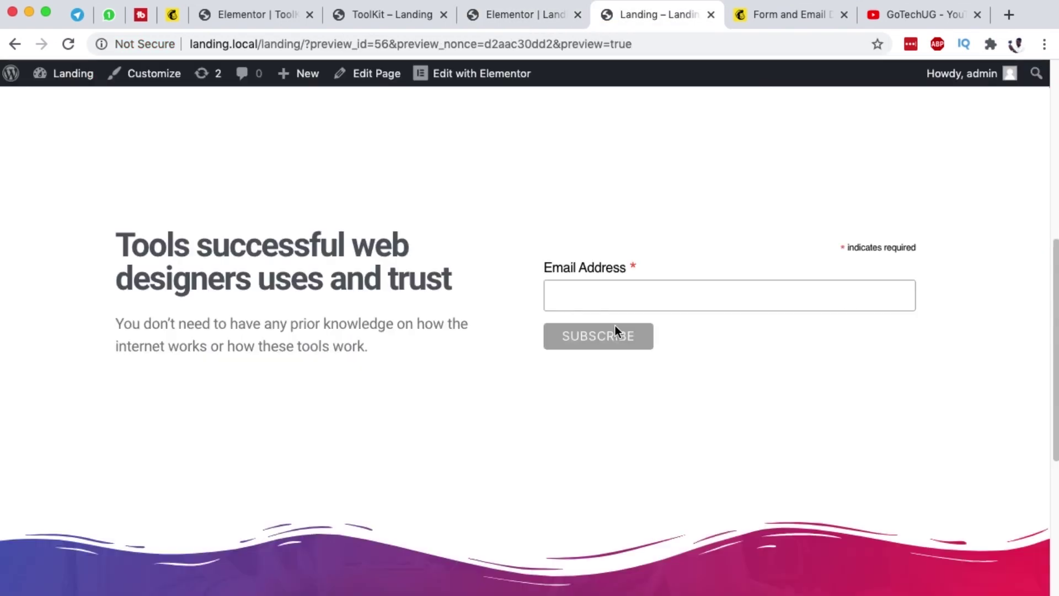
scroll(614, 325, "down", 3)
scroll(614, 326, "down", 4)
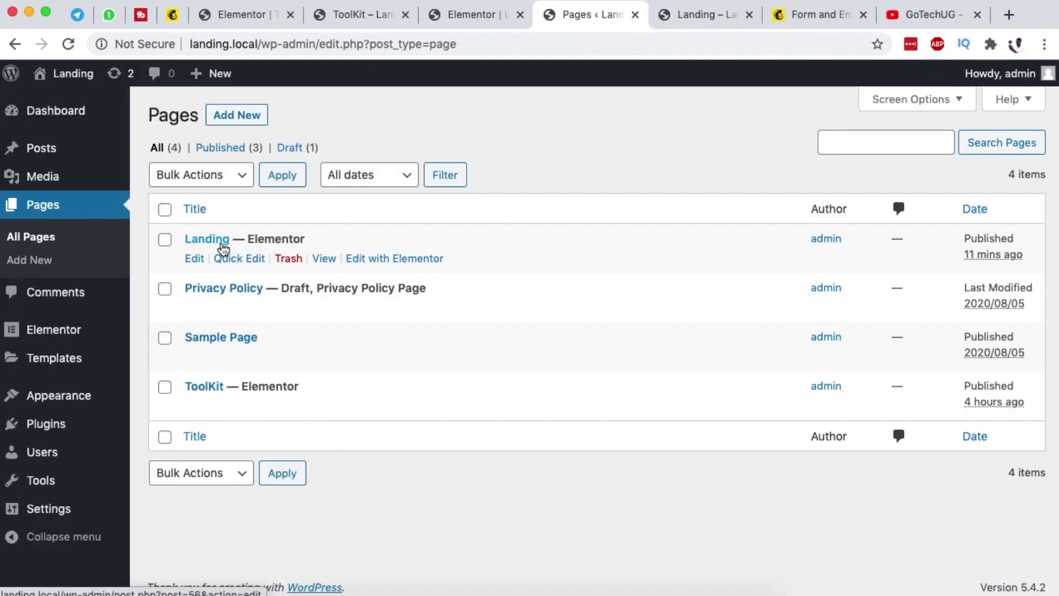
View the published Landing page in a new tab from the WordPress Pages list, select its address, and inspect the hero section
left_click(324, 258, "super")
left_click(634, 15)
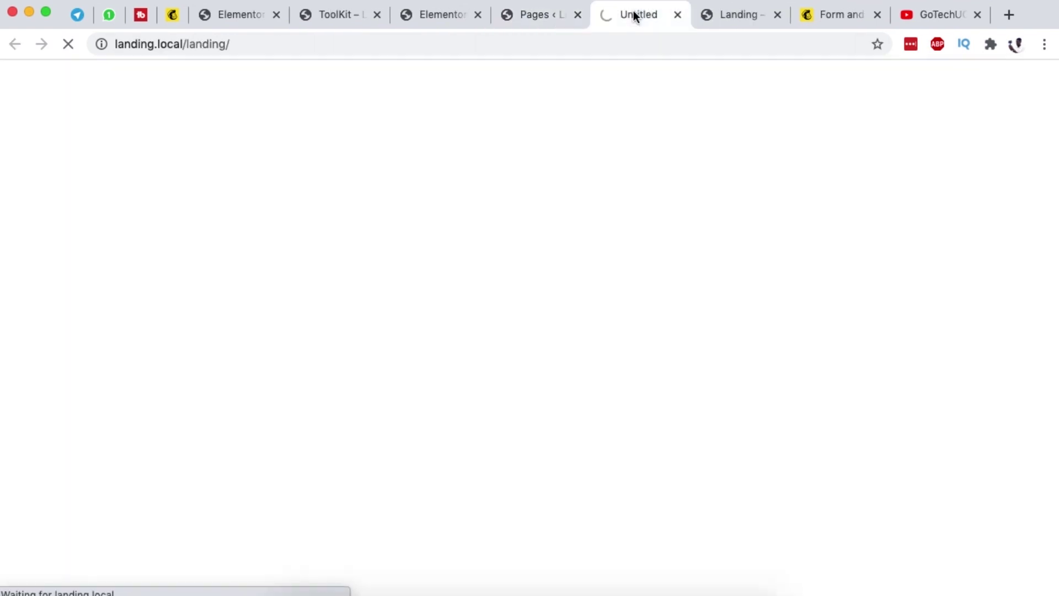
left_click(217, 43)
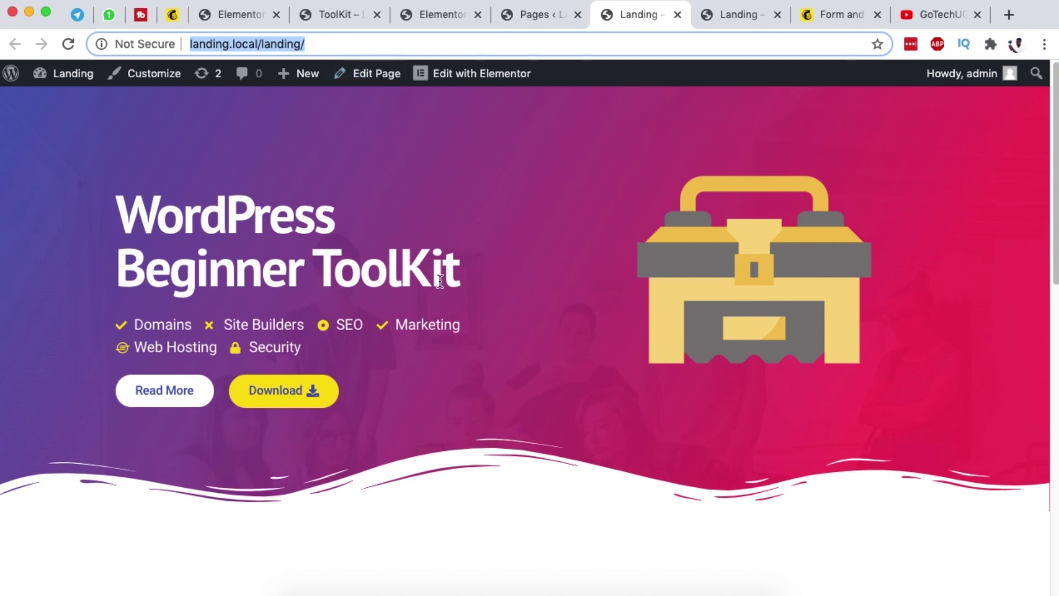
scroll(439, 281, "down", 2)
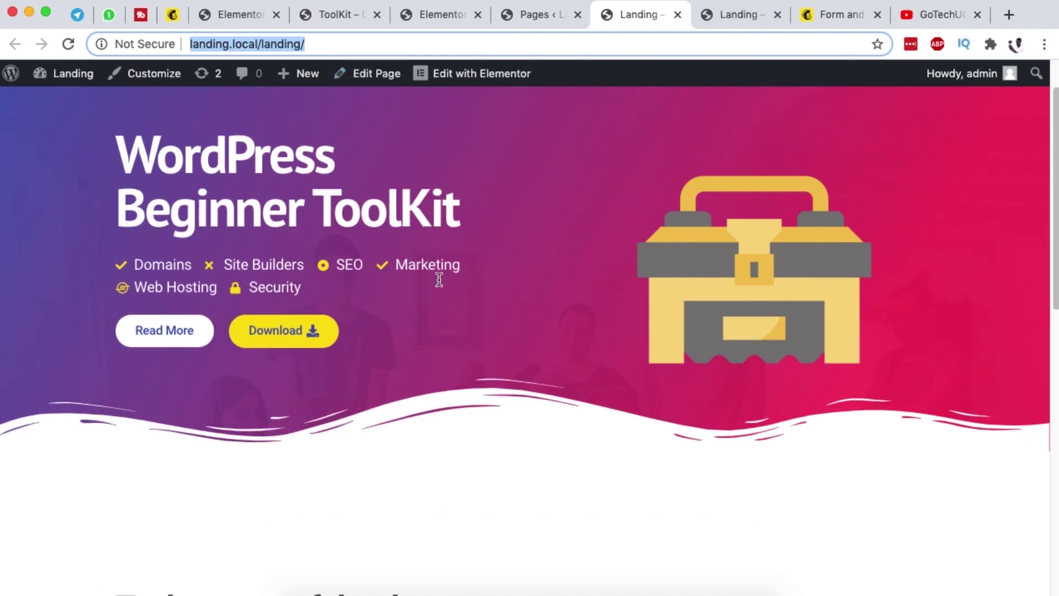
Return to the landing page in the Elementor editor and show the hero section's actions, including Save as Template
left_click(524, 17)
left_click(435, 15)
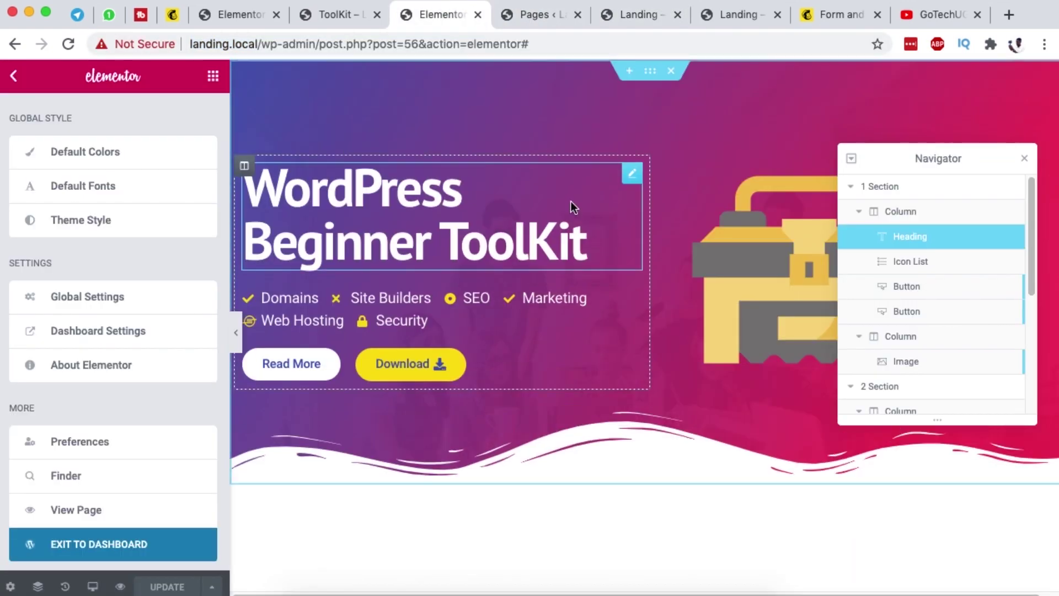
right_click(637, 80)
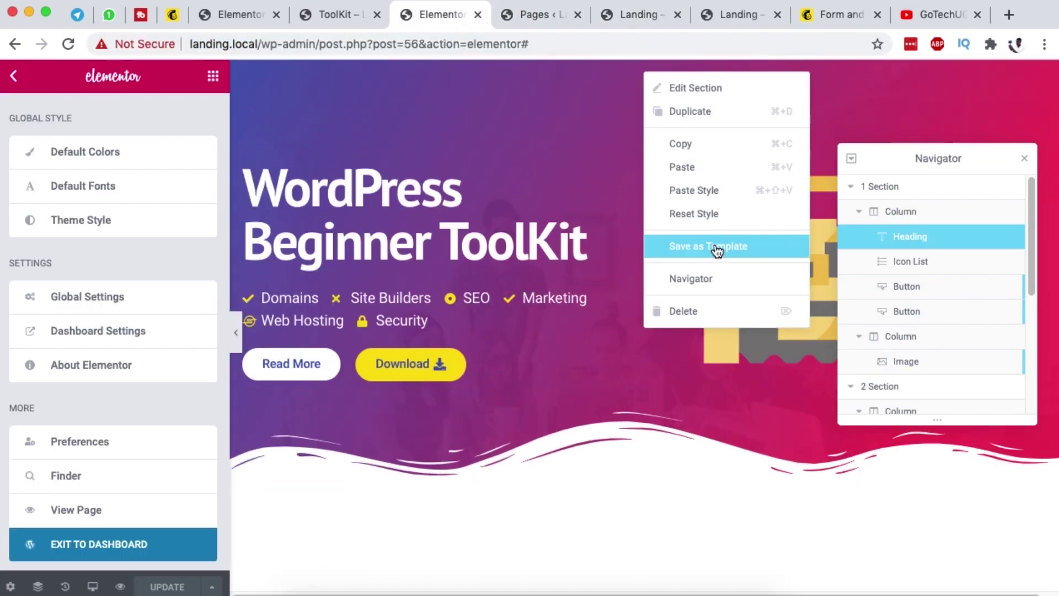
scroll(462, 182, "down", 10)
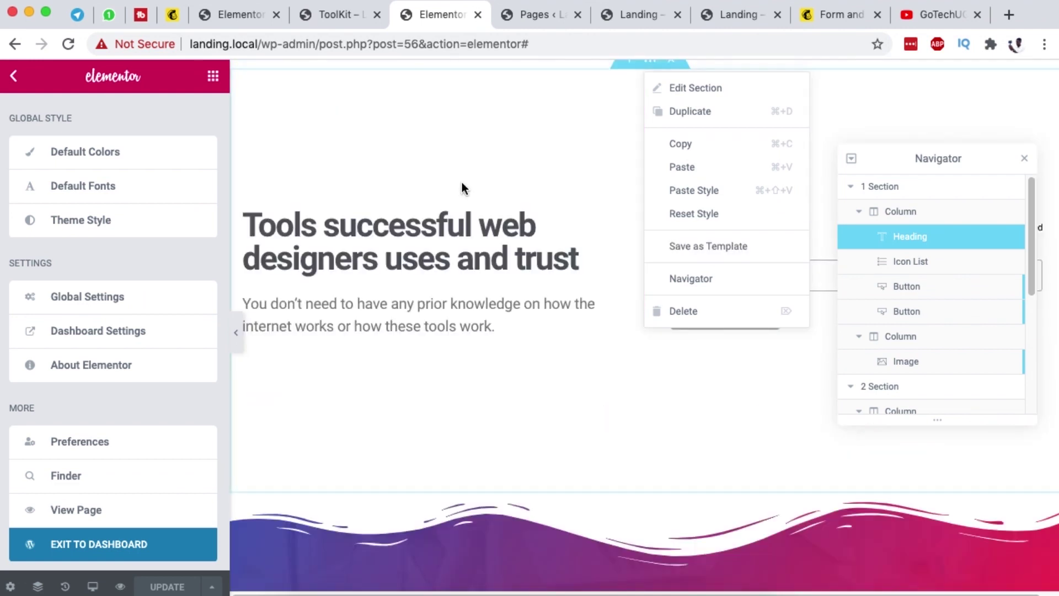